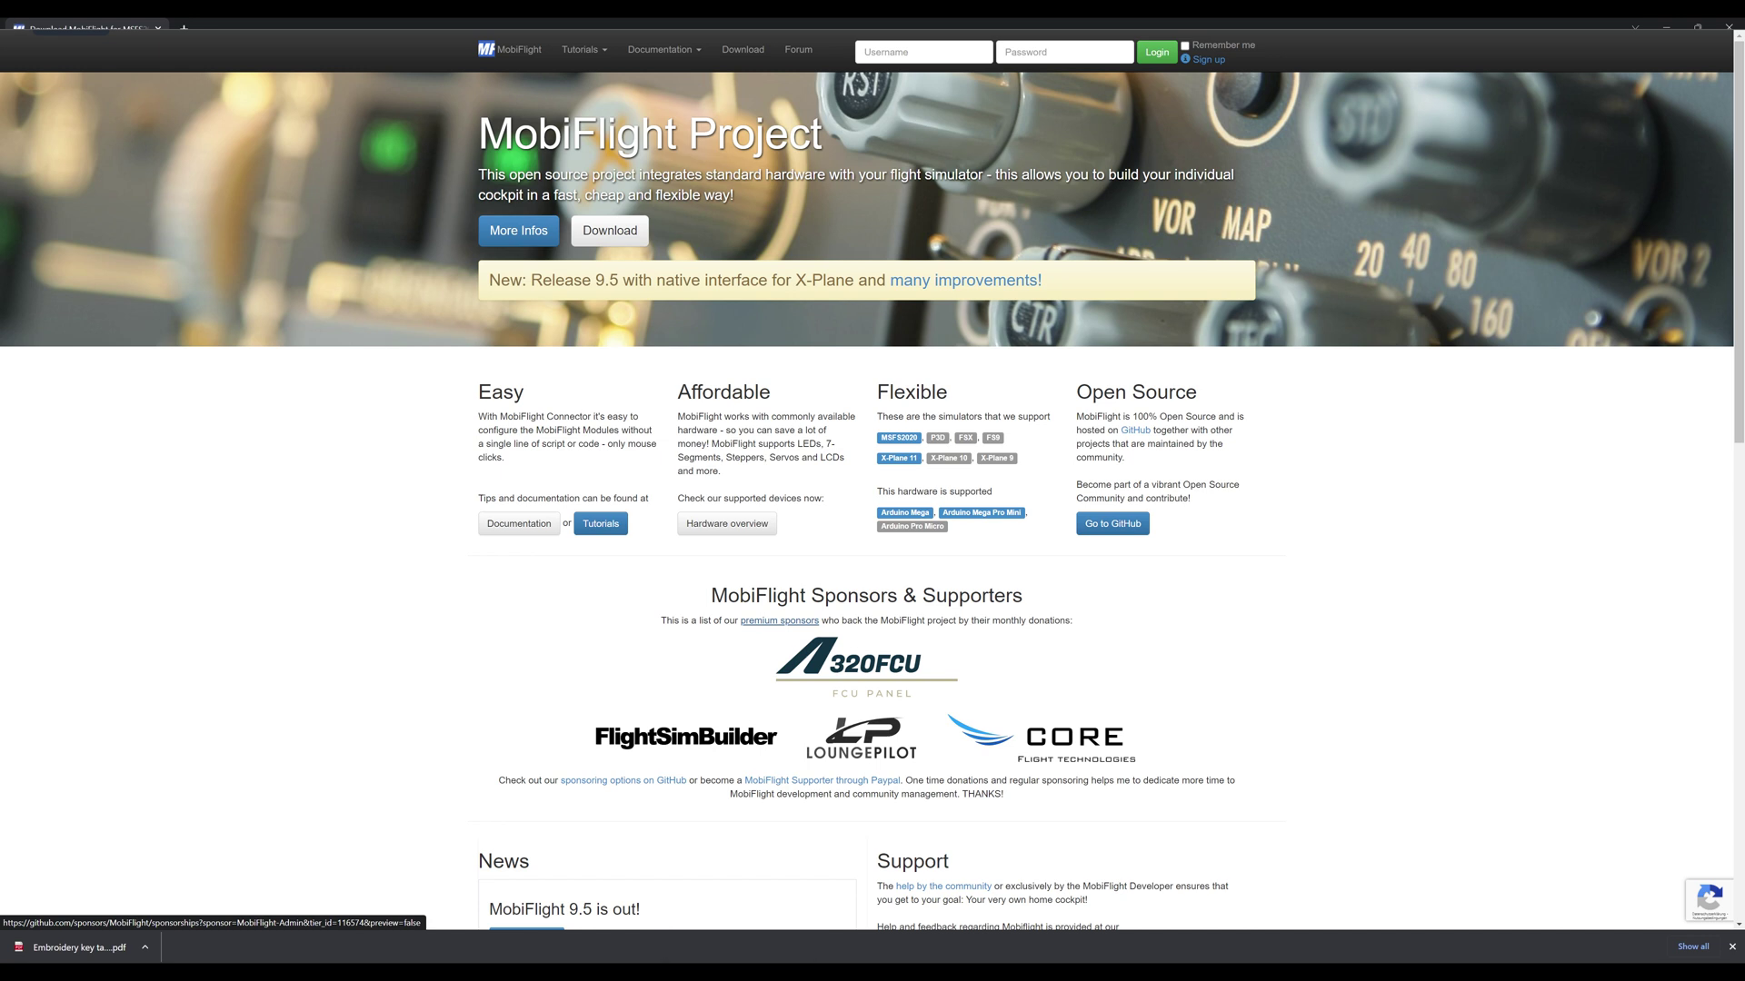
# Open a second background tab beside the MobiFlight Release 9.5 page
pyautogui.middleClick(623, 780)
# Search DuckDuckGo for 'dataref tool xplane', open datareftool.com, and select the downloaded DataRefTool_v2.0.0 folder
pyautogui.click(245, 30)
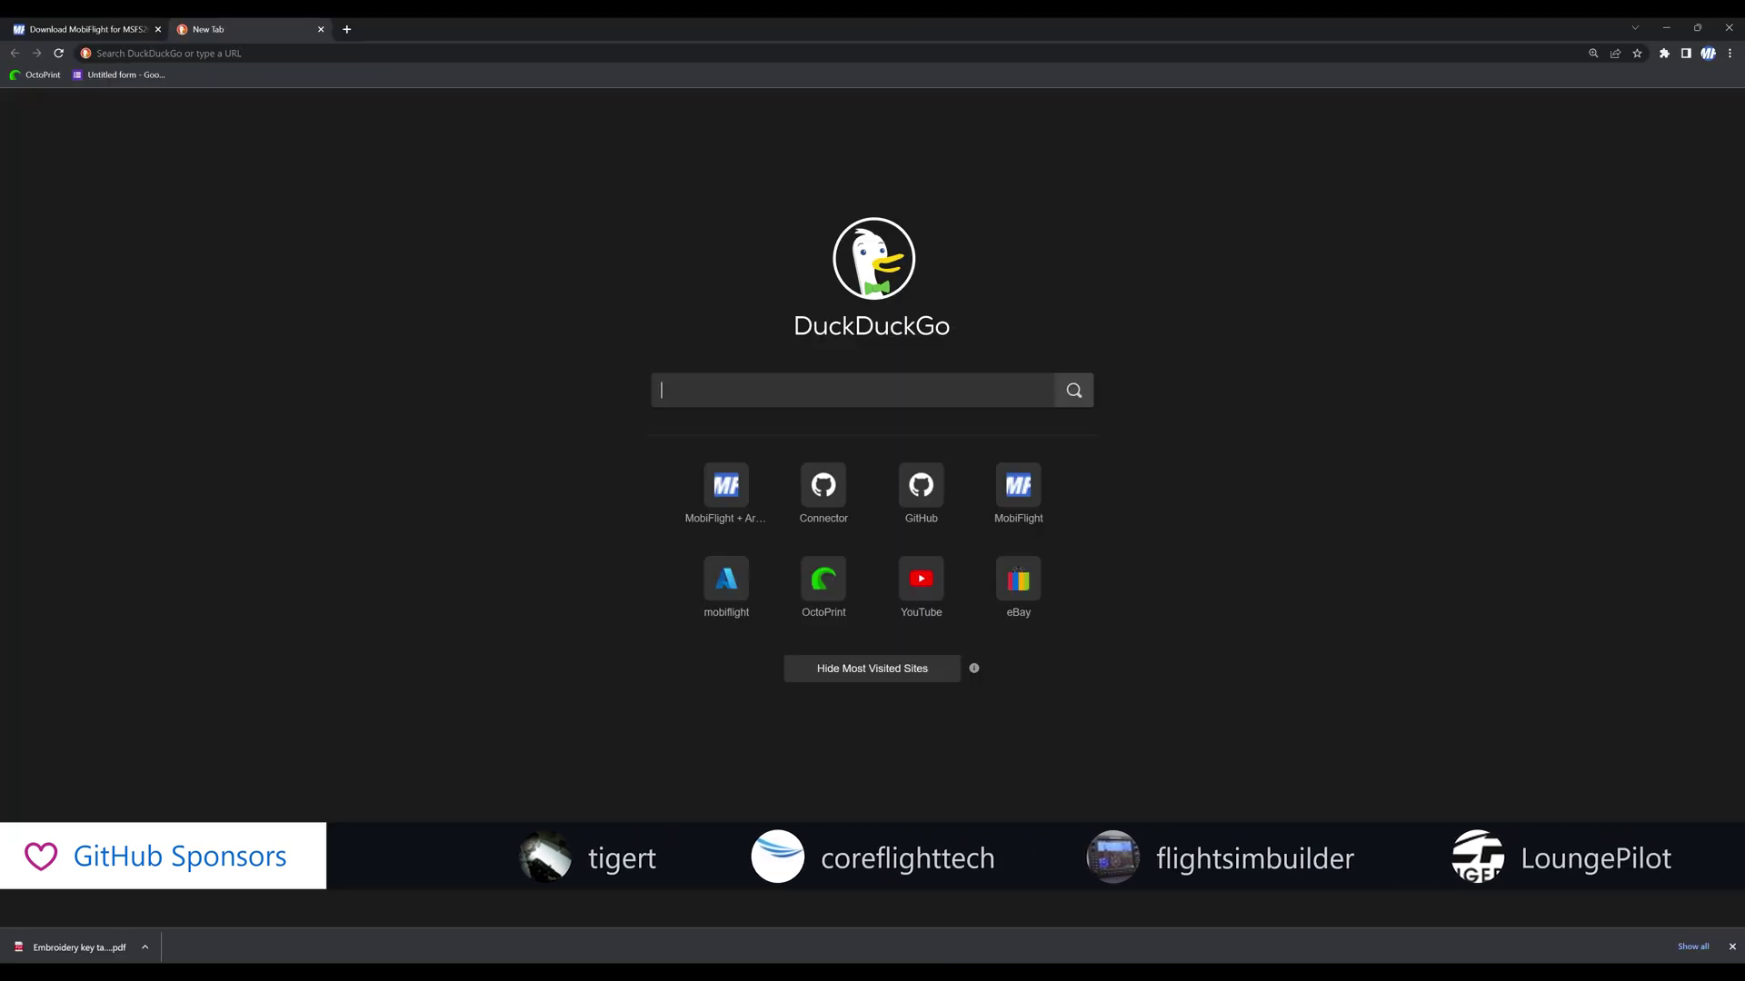
pyautogui.write('dataref')
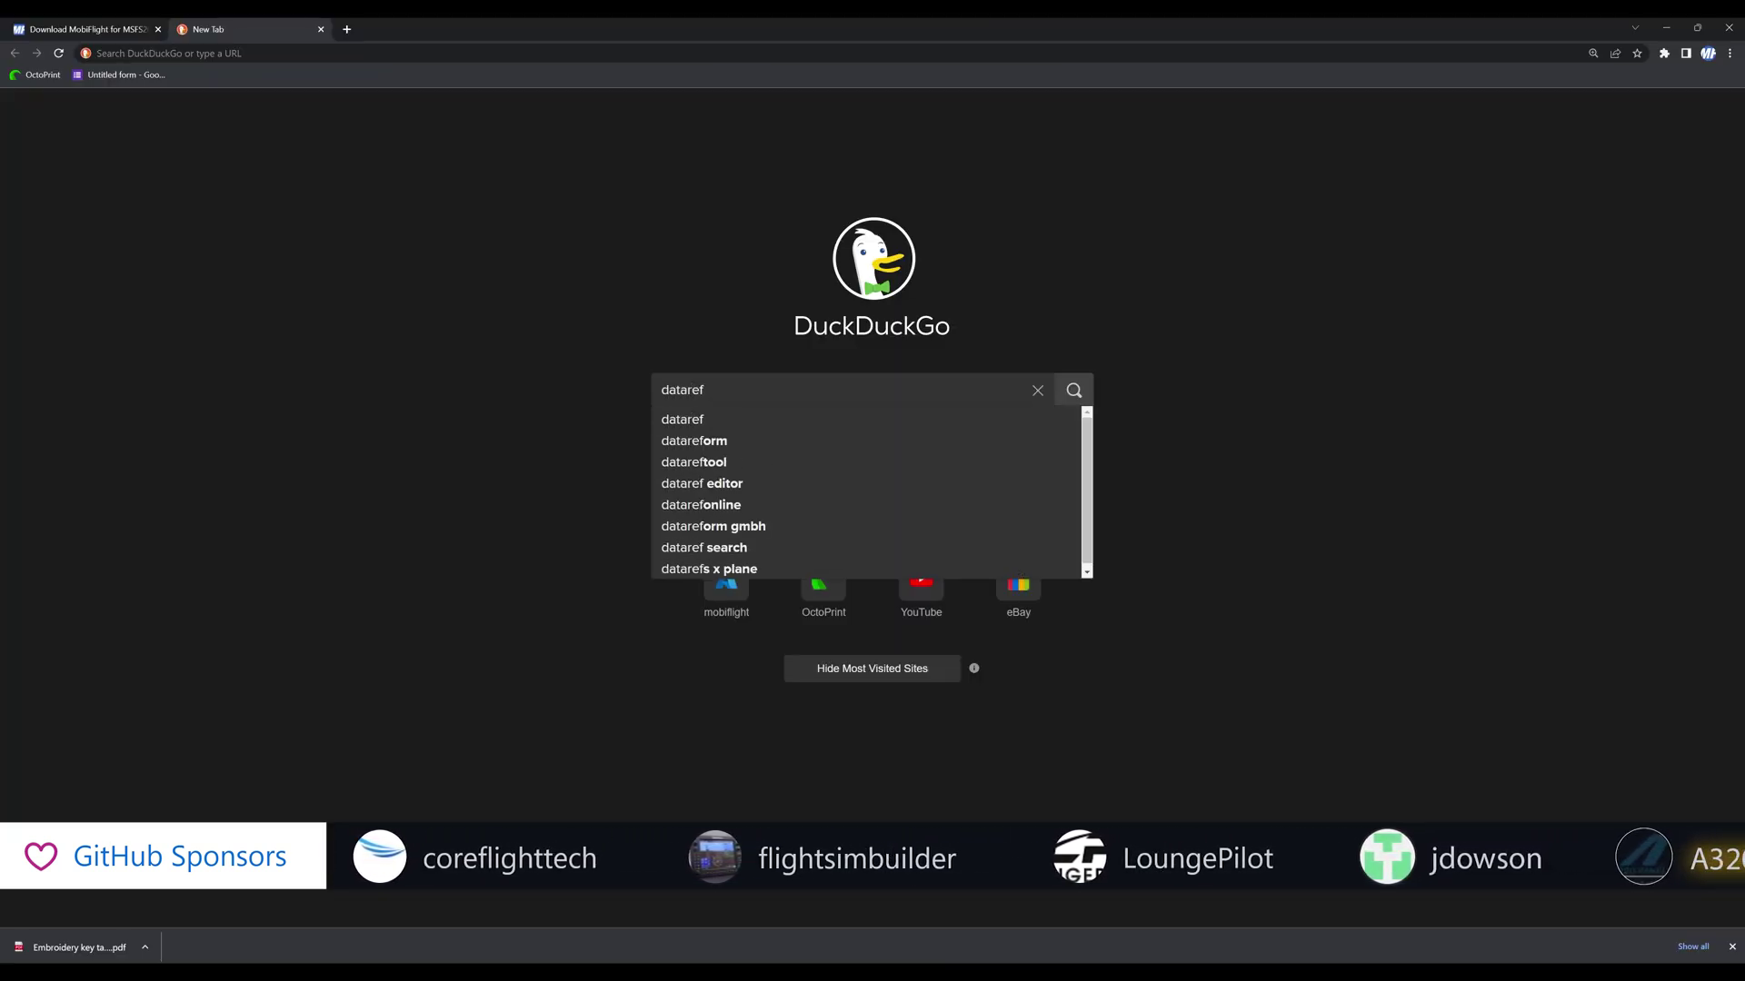
pyautogui.write(' t')
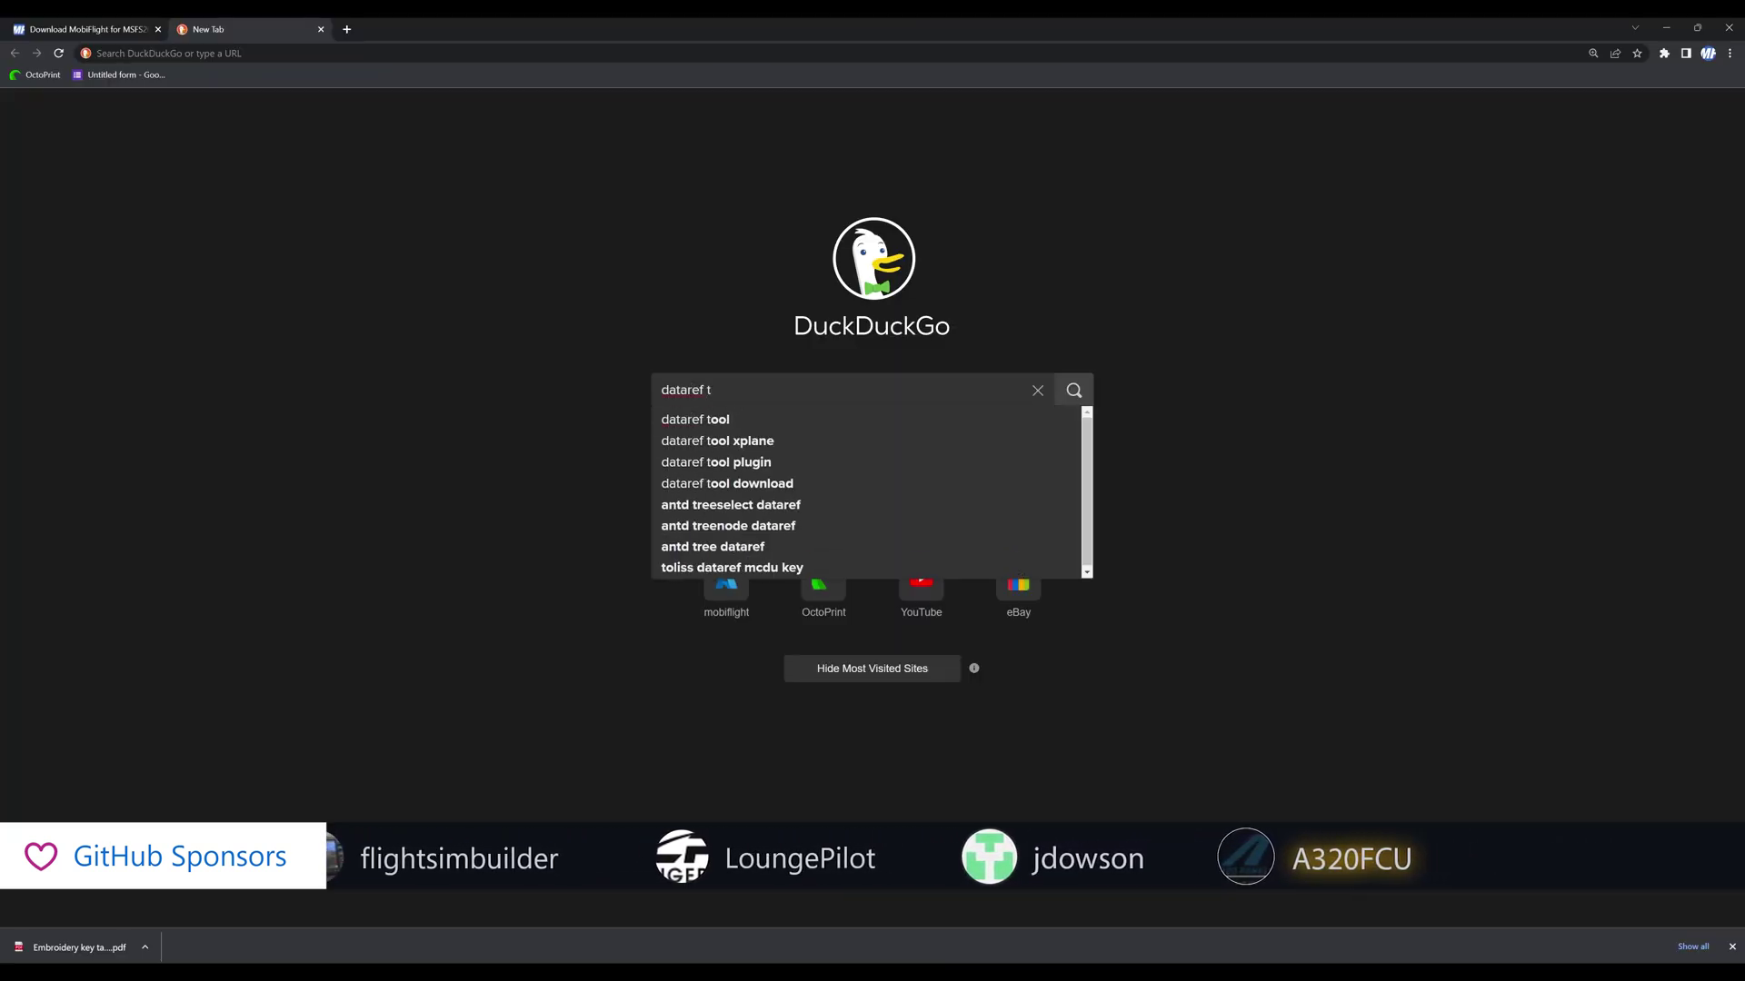
pyautogui.click(813, 443)
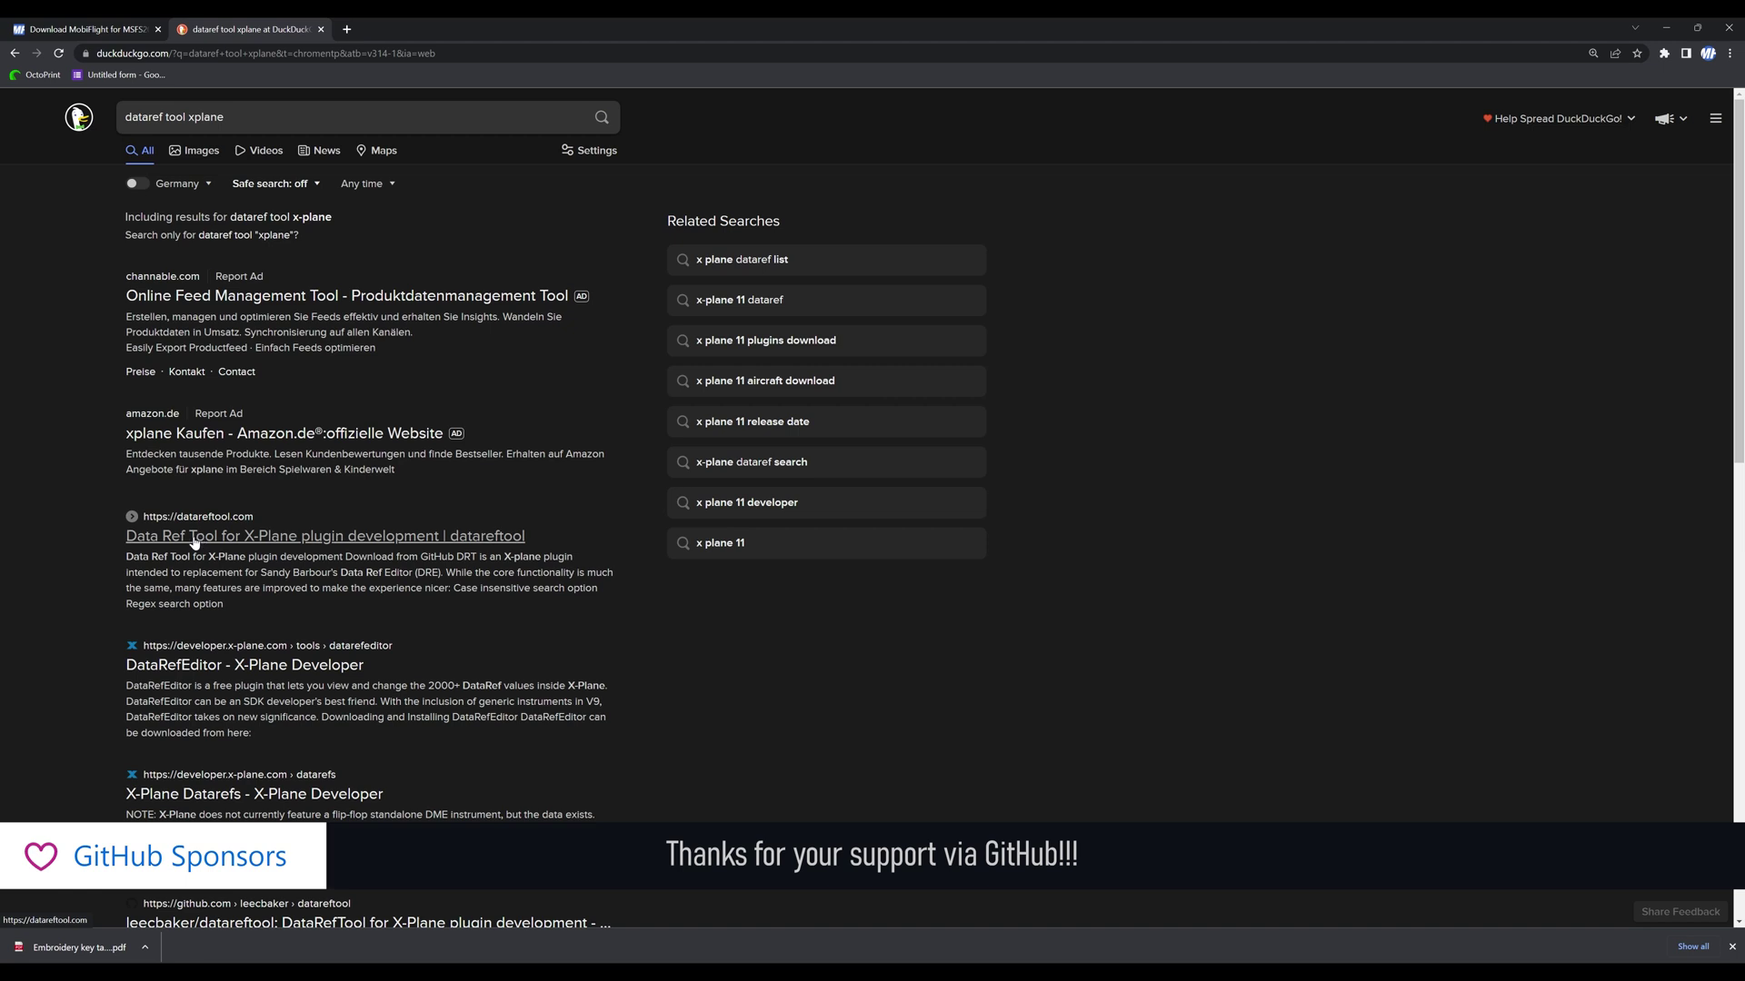
pyautogui.click(194, 539)
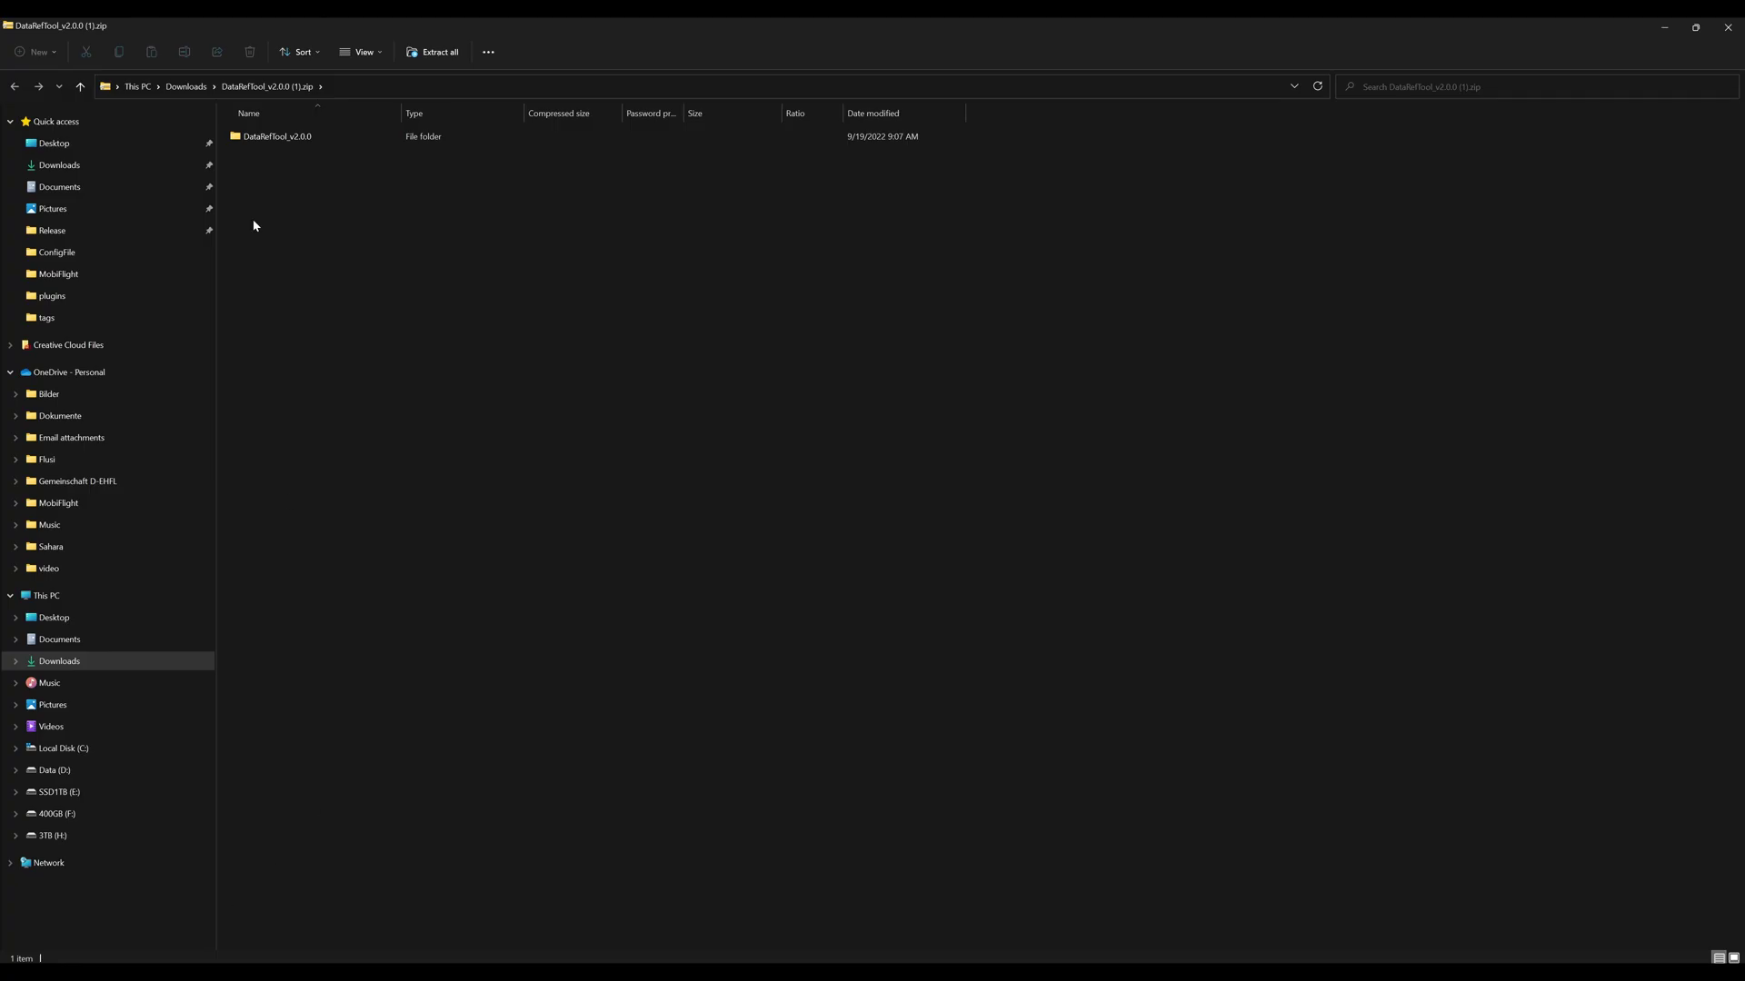
pyautogui.click(268, 144)
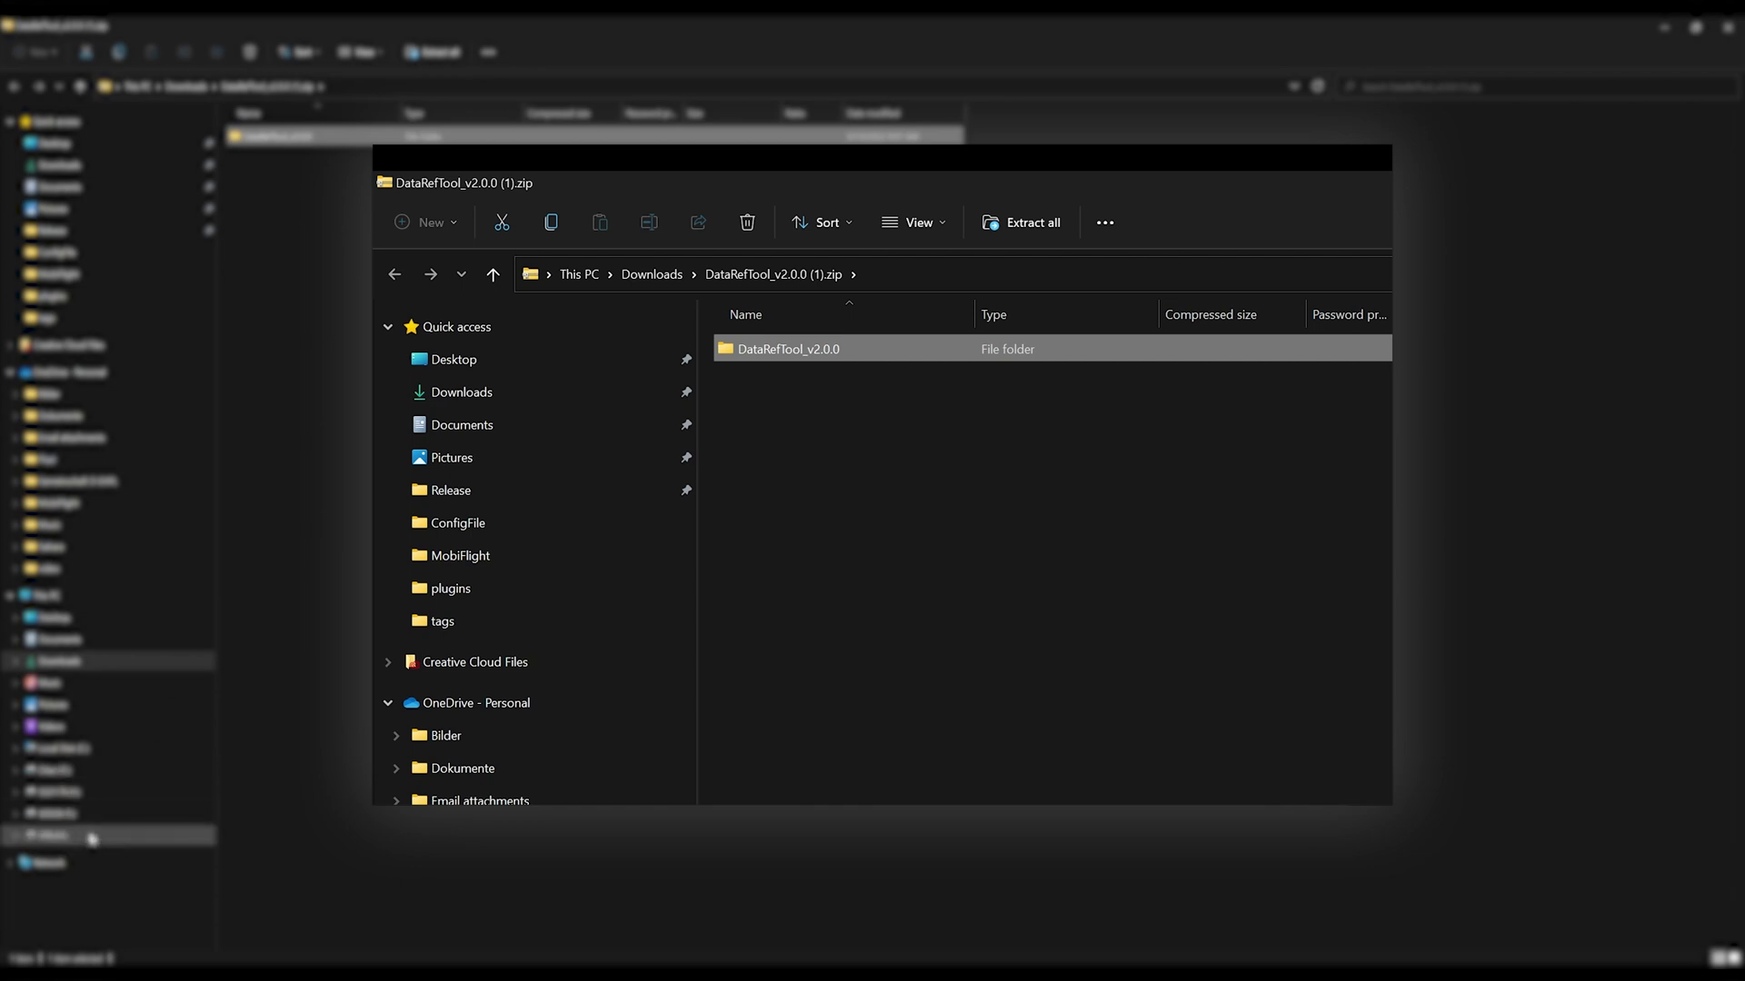
# Paste the DataRefTool_v2.0.0 folder into E:\FlightSim\X-Plane 12\Resources\plugins
pyautogui.click(90, 793)
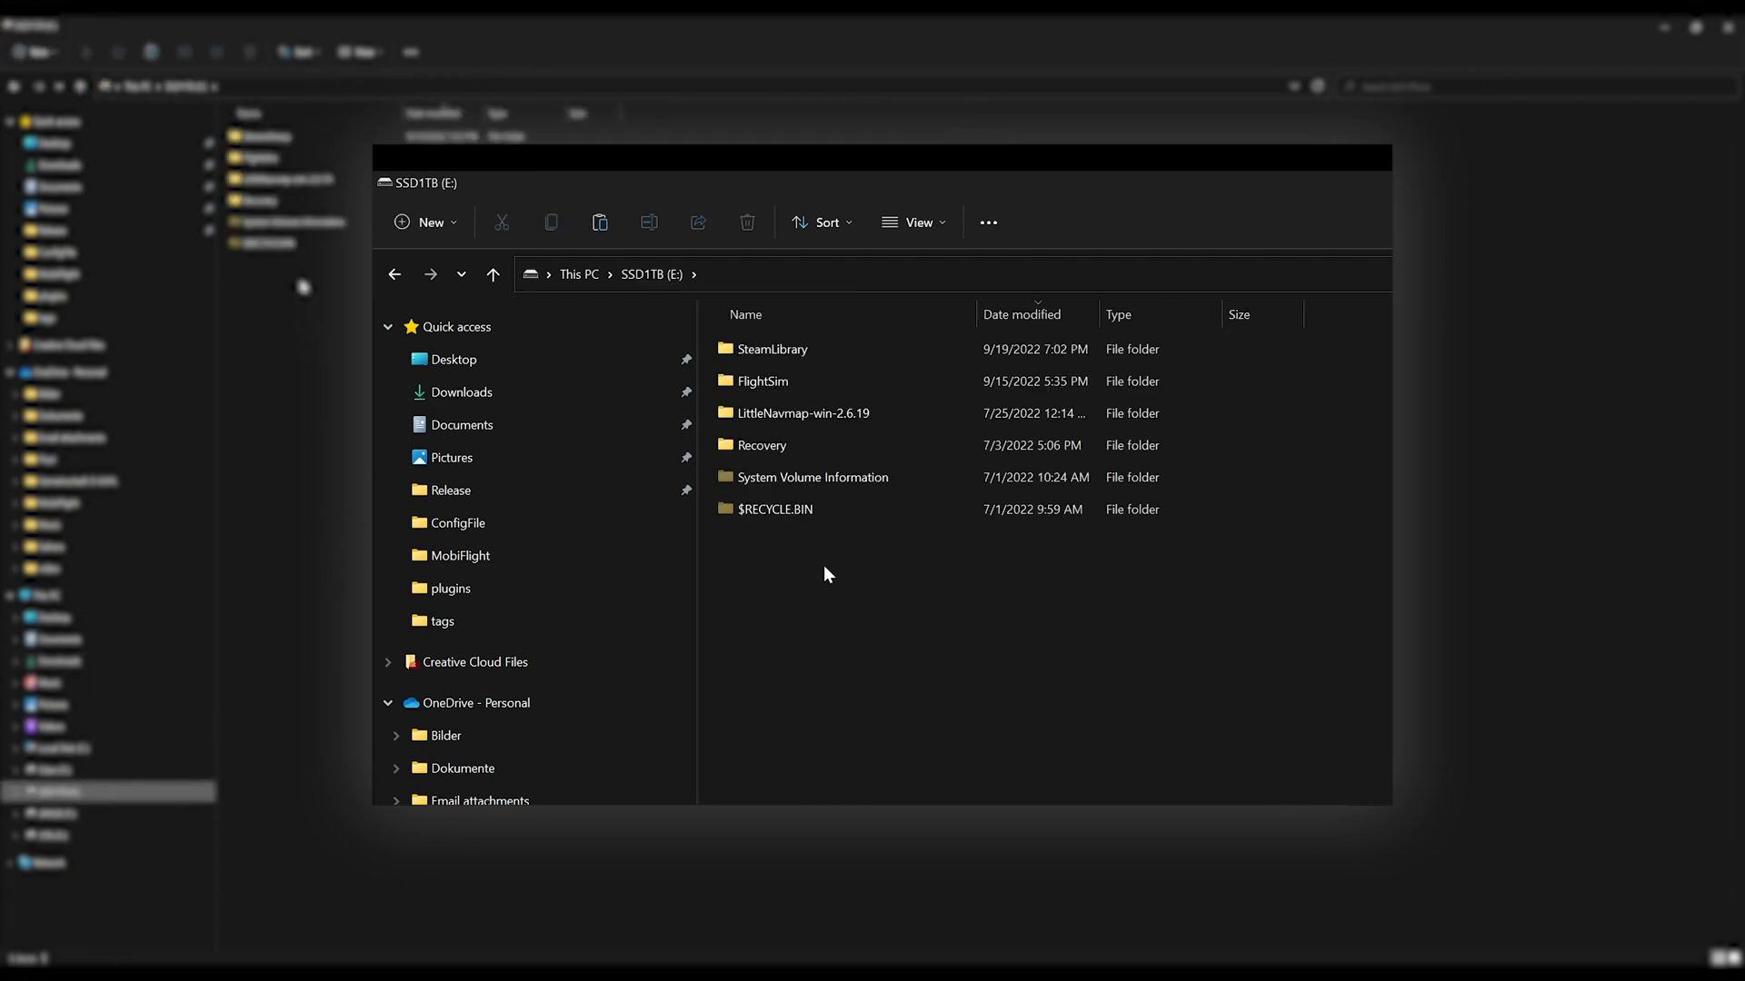
pyautogui.doubleClick(826, 382)
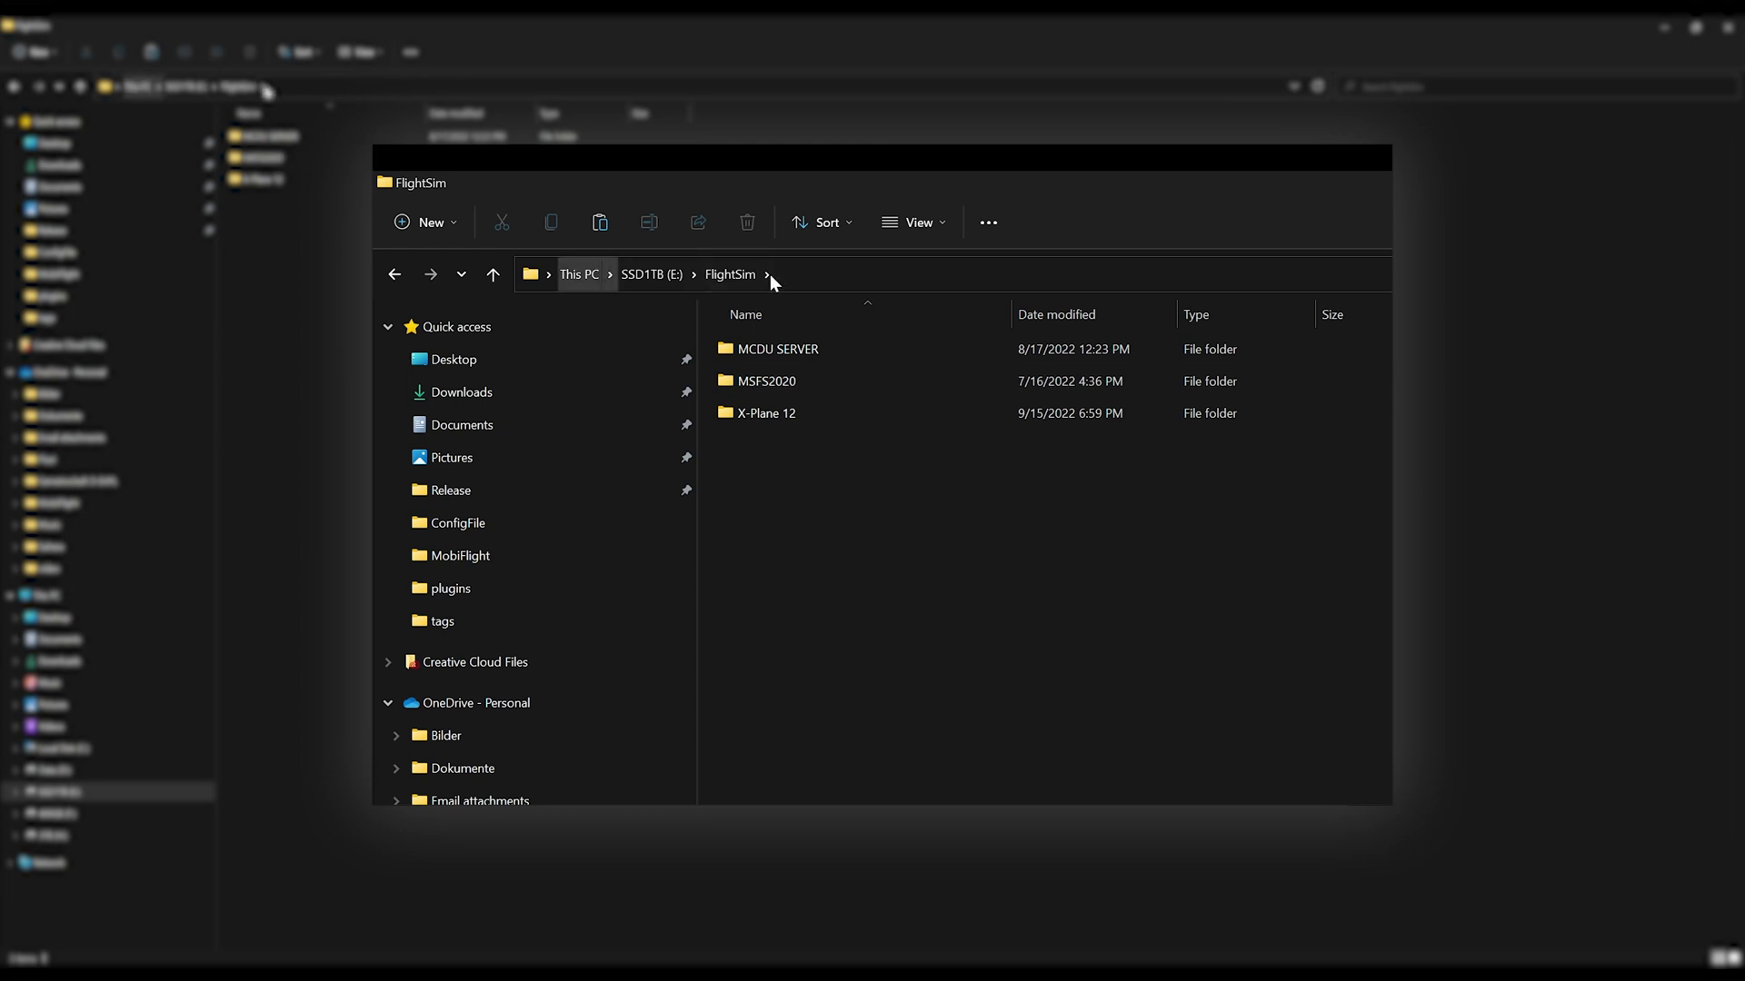
pyautogui.doubleClick(793, 414)
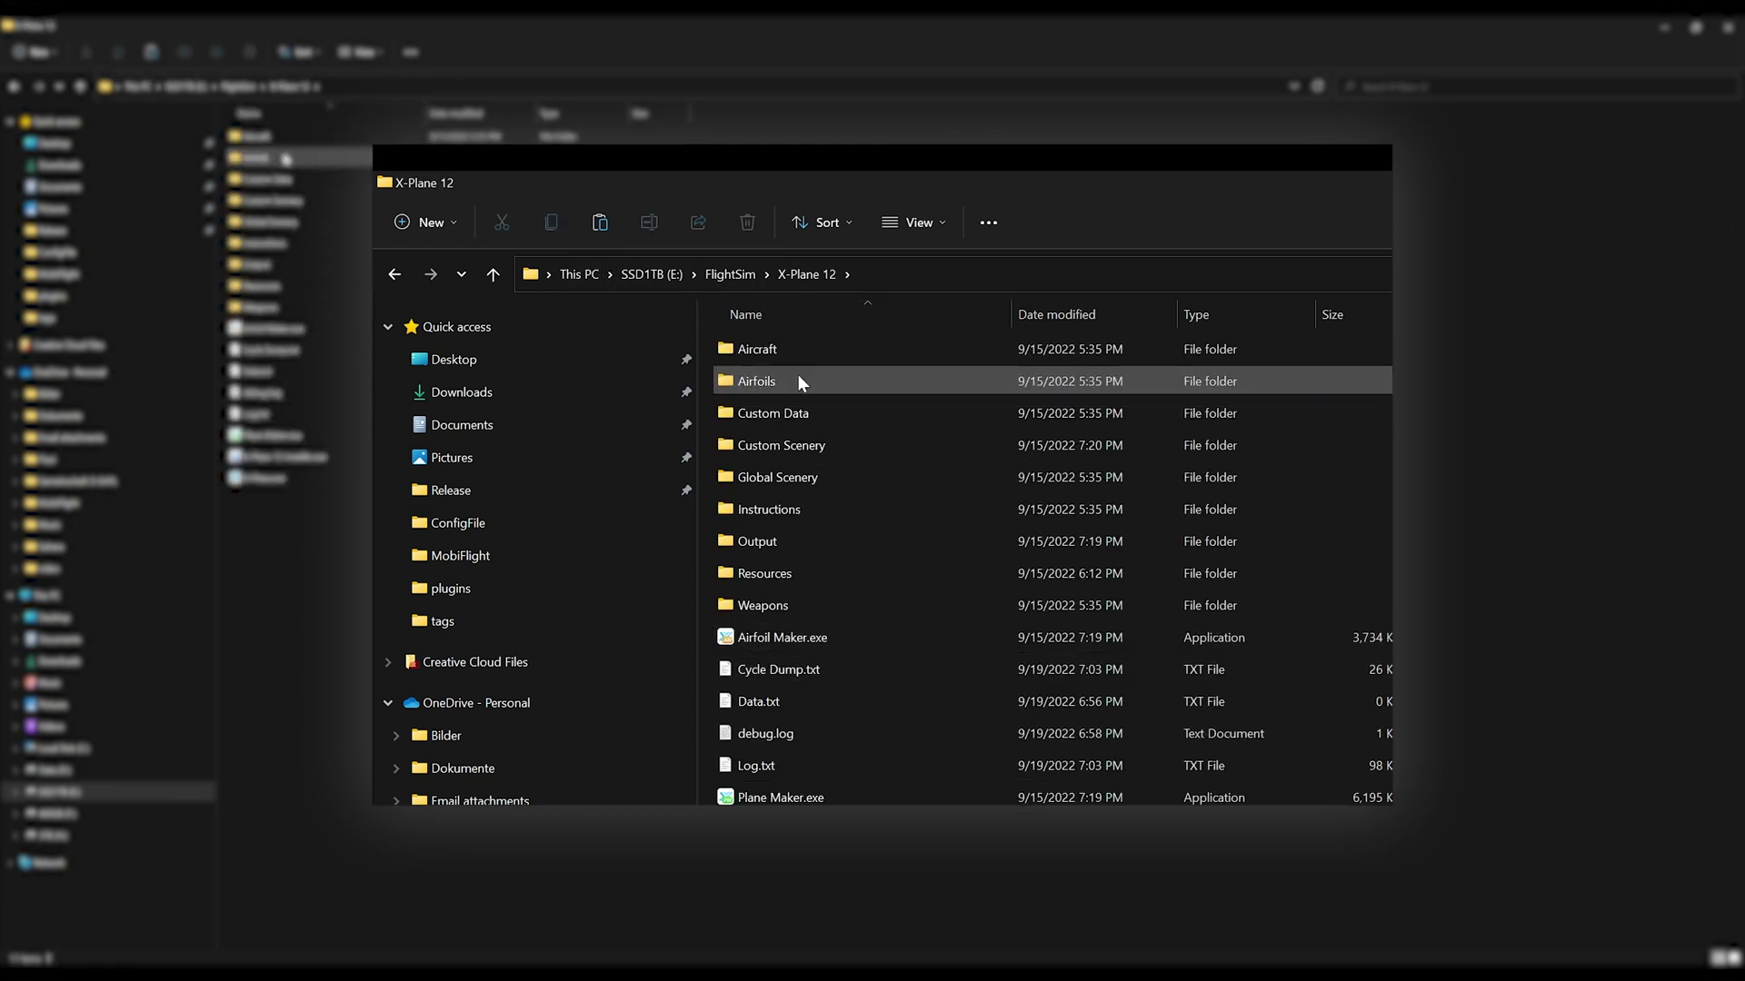
pyautogui.click(789, 571)
pyautogui.doubleClick(788, 569)
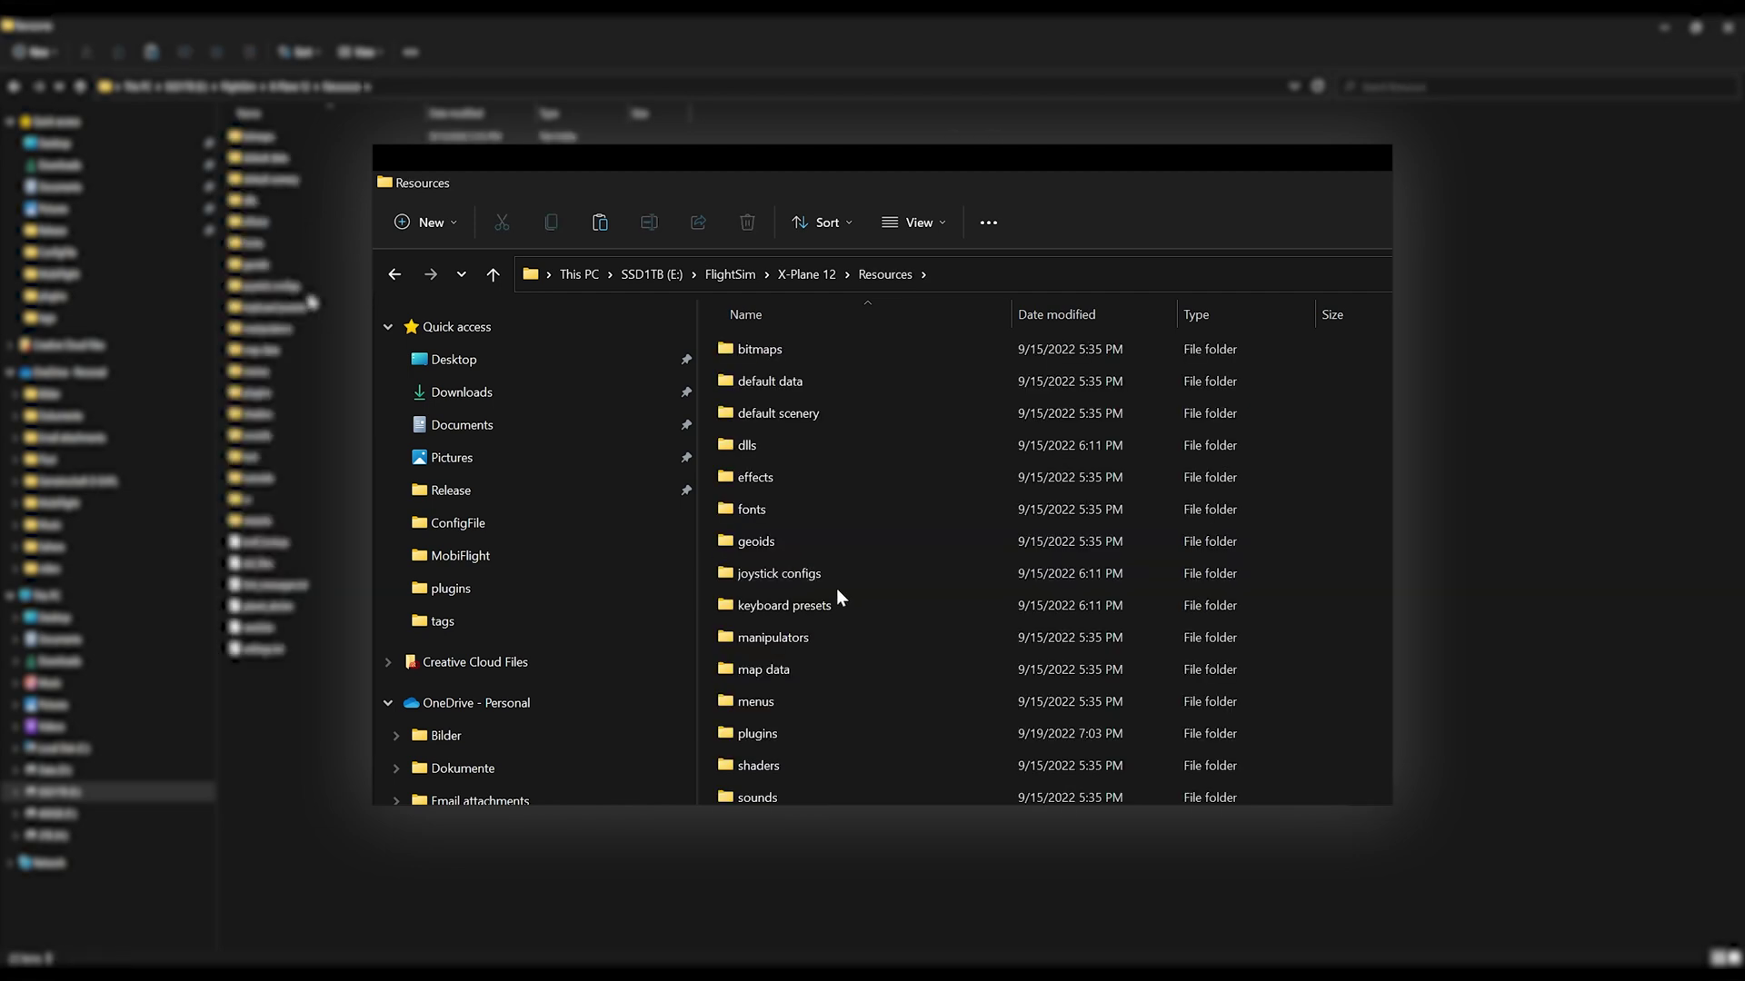
pyautogui.doubleClick(770, 734)
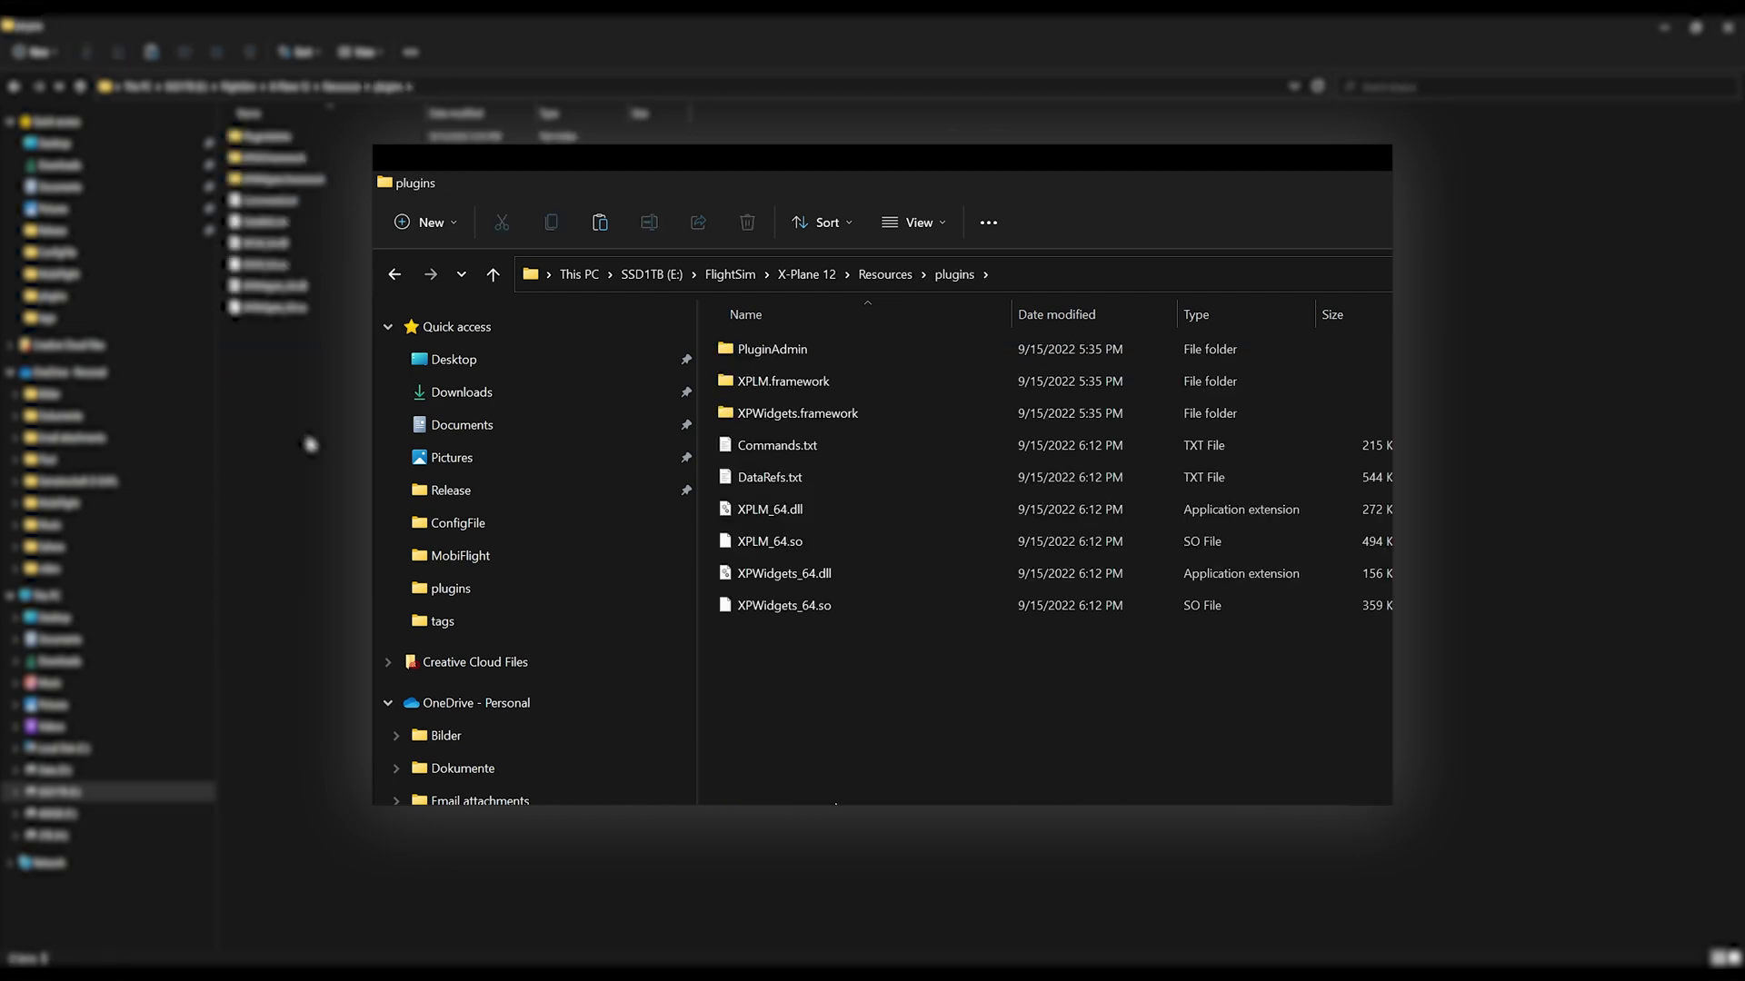
pyautogui.hotkey('ctrl', 'v')
# Check that the pasted folder's 64 subfolder holds the plugin's .xpl files
pyautogui.doubleClick(843, 347)
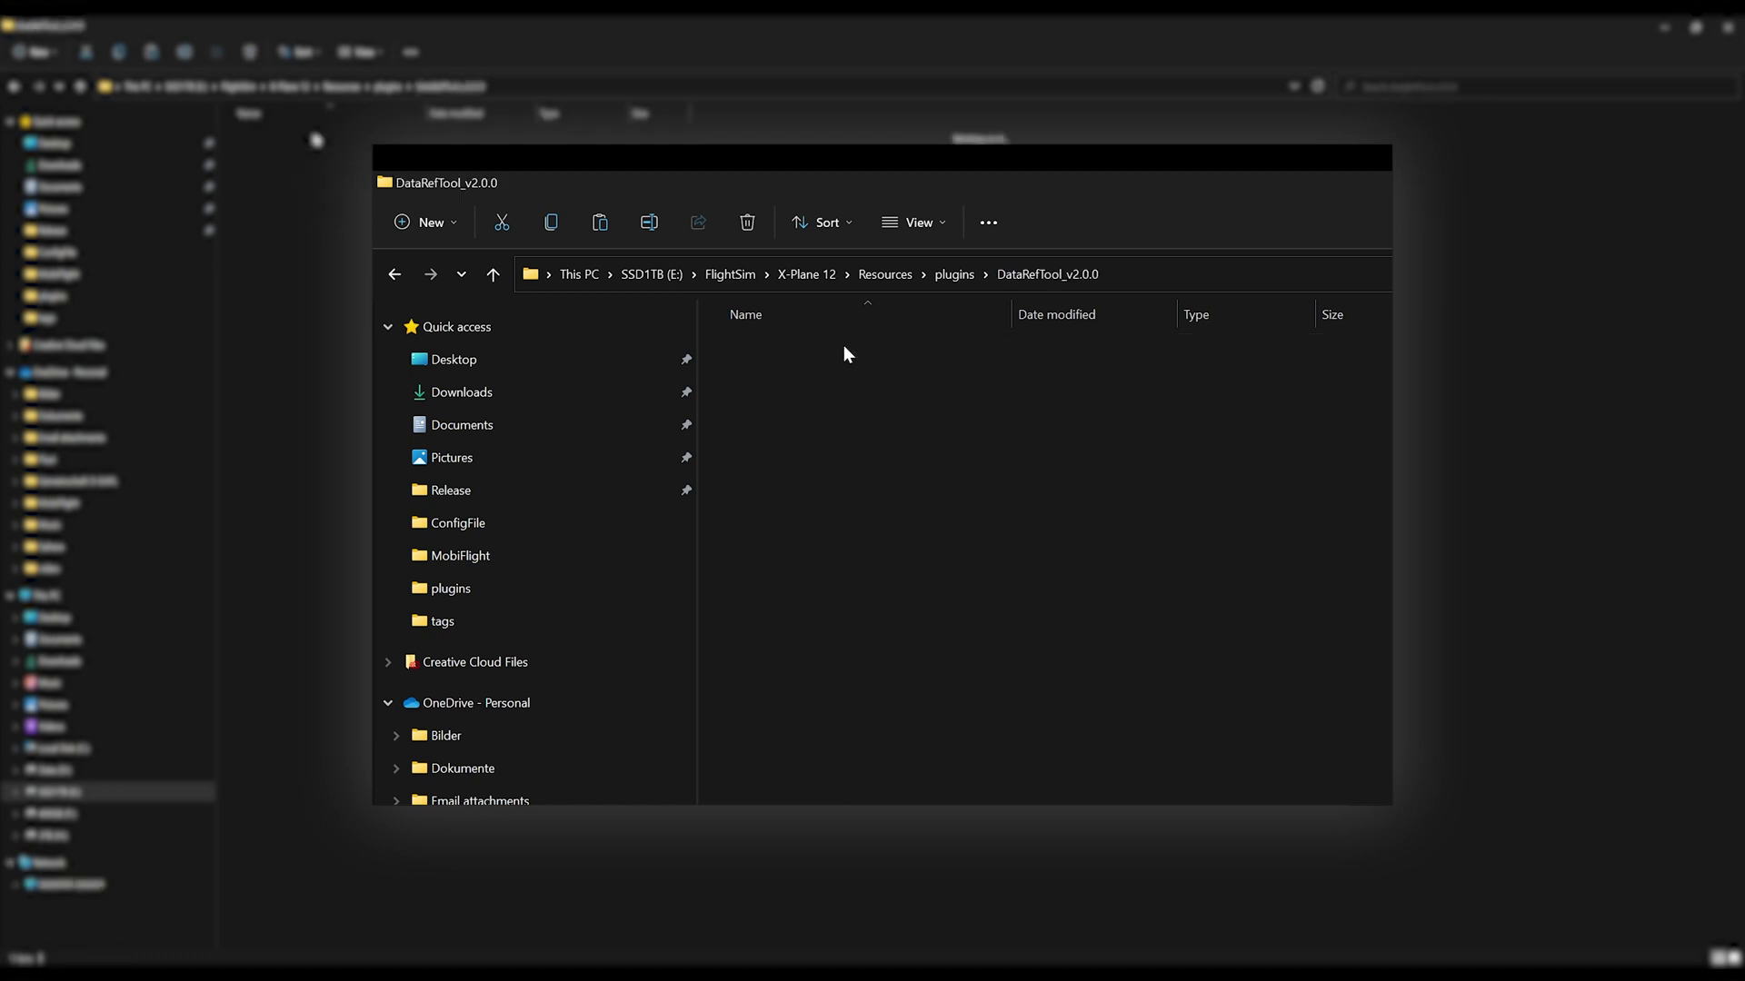
pyautogui.hotkey('ctrl', 'v')
pyautogui.click(945, 567)
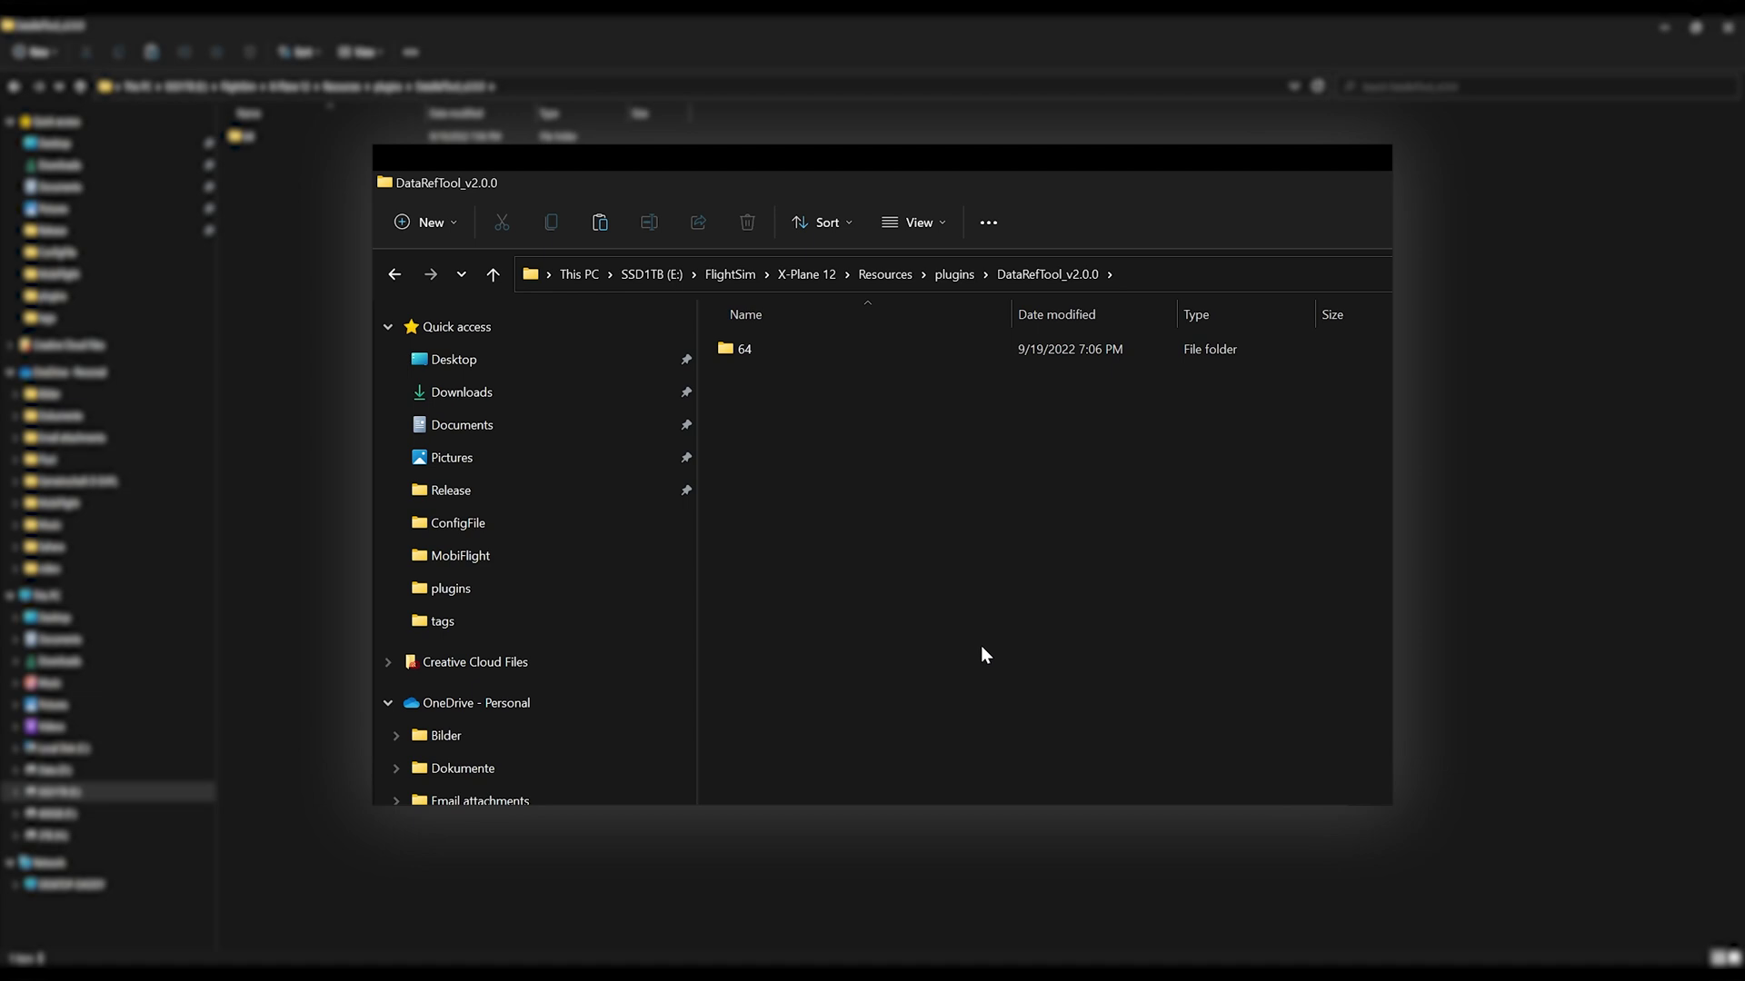
pyautogui.doubleClick(766, 354)
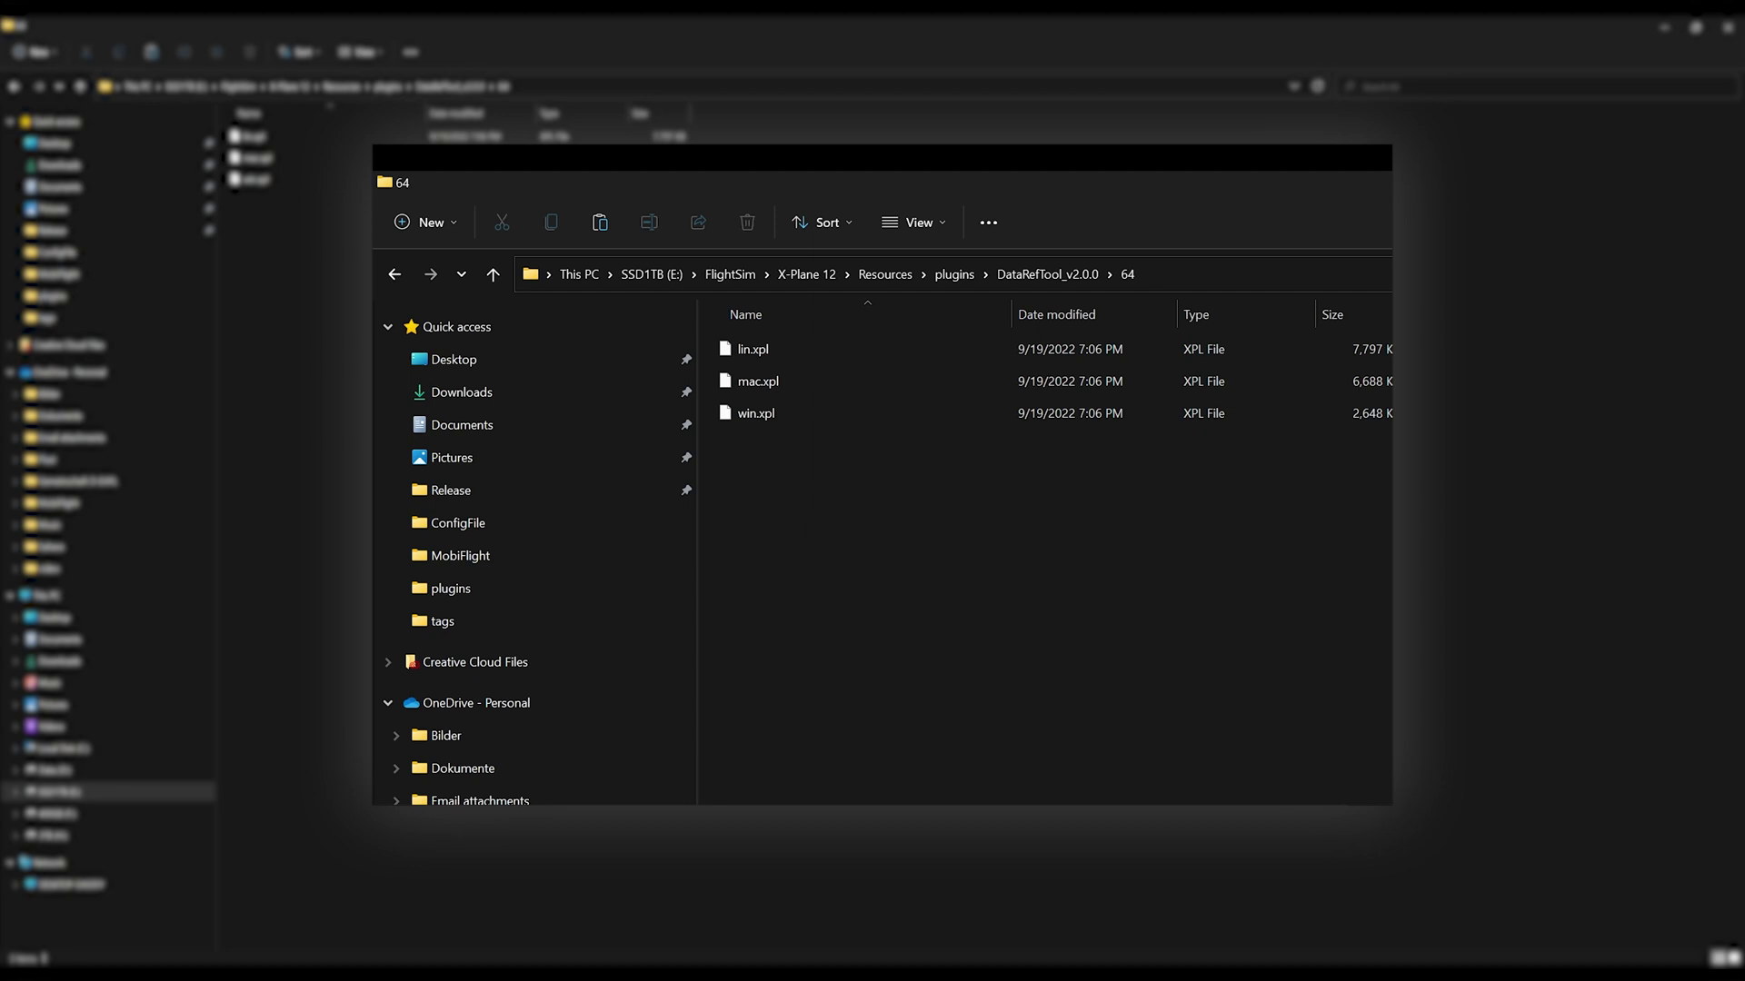
pyautogui.hotkey('alt', 'Up')
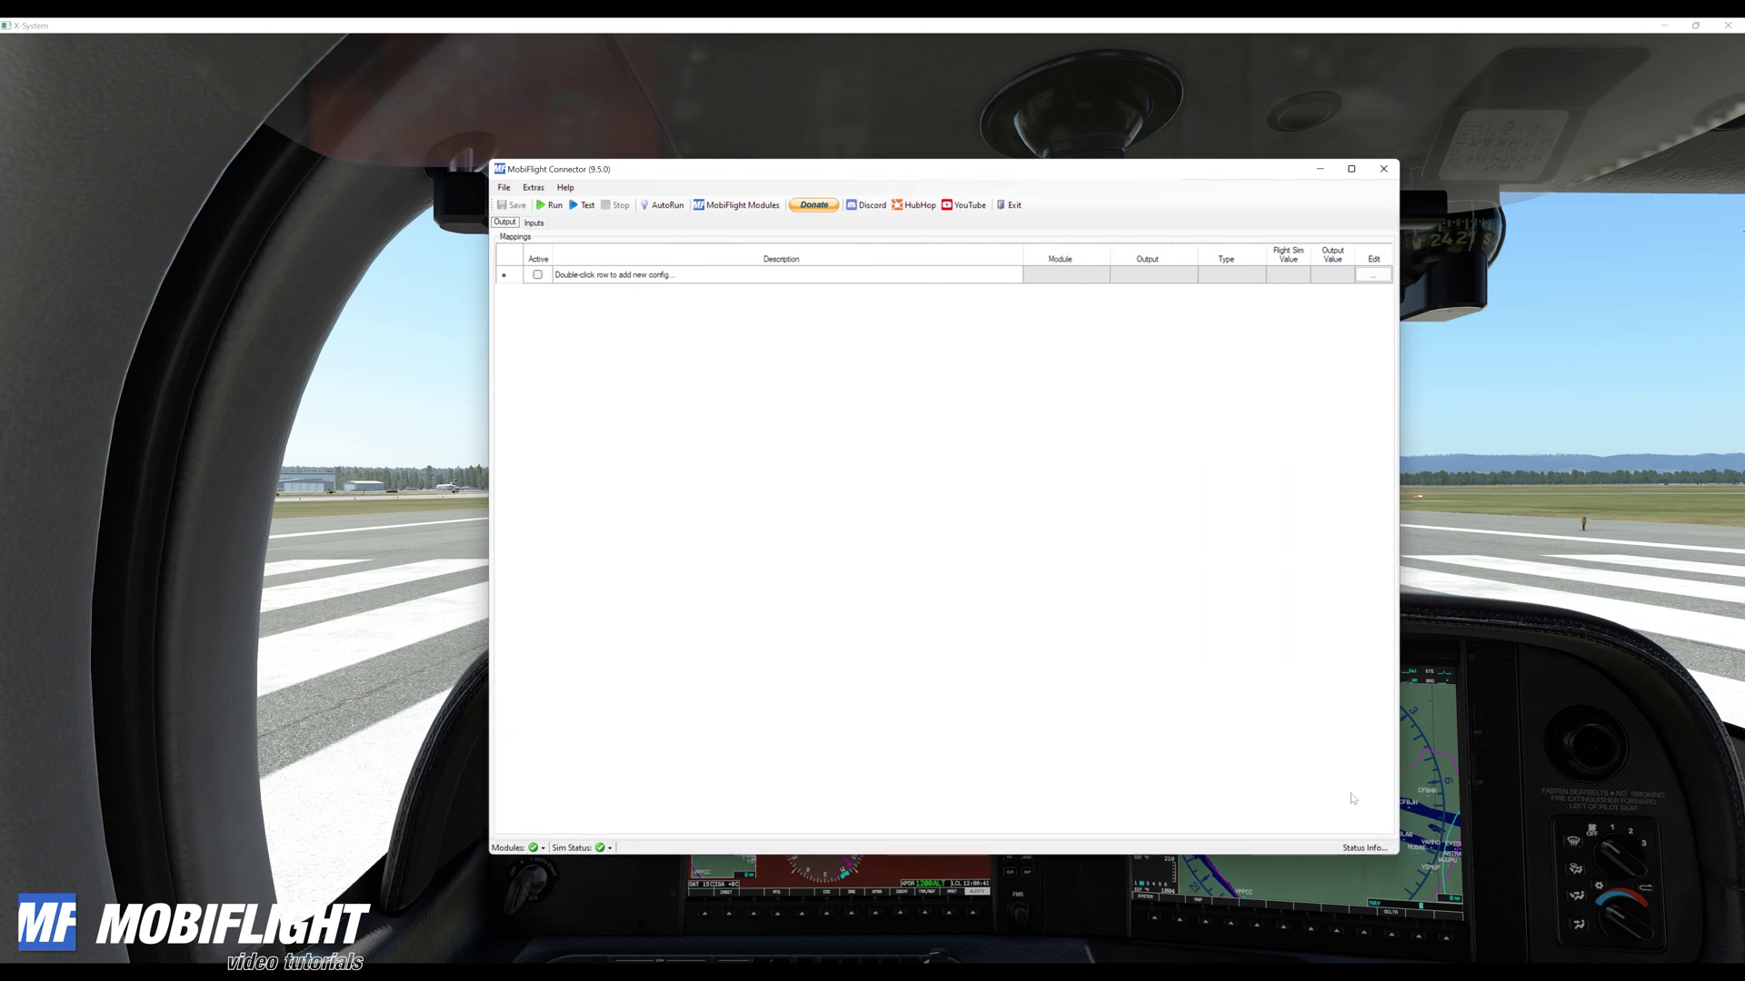
# Create output config 'DataRef Read Example' and set its variable type to X-Plane DataRef
pyautogui.doubleClick(618, 275)
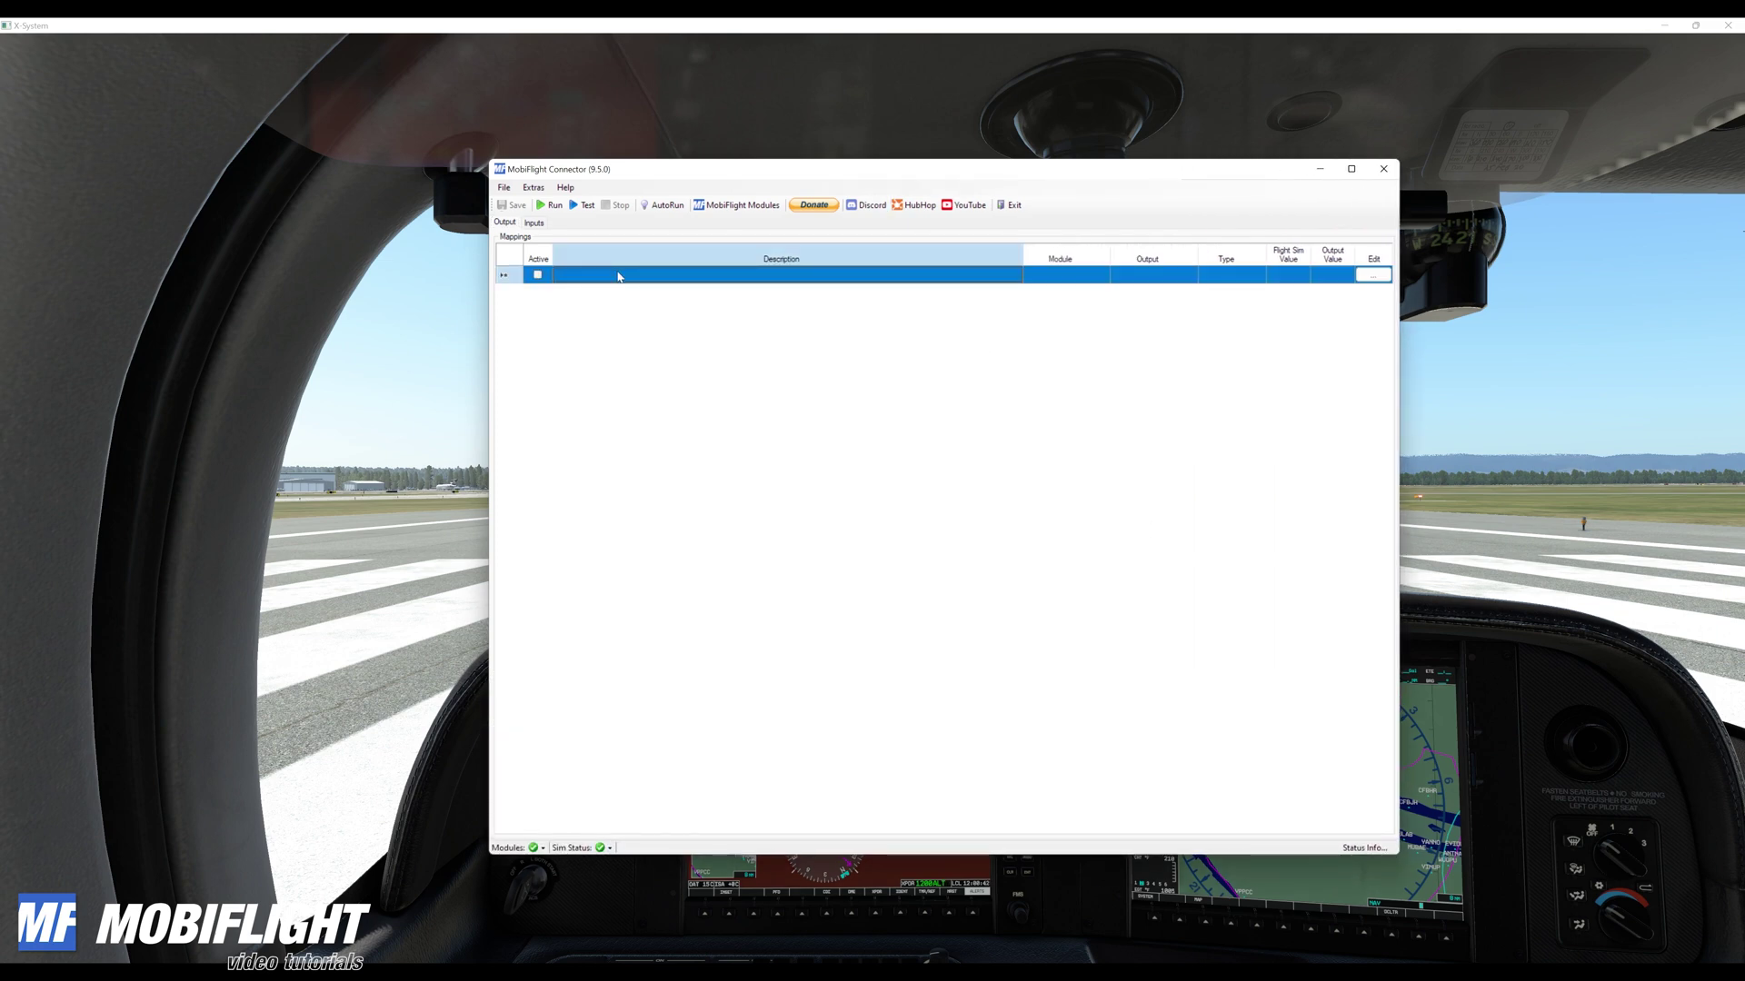
pyautogui.write('Dat')
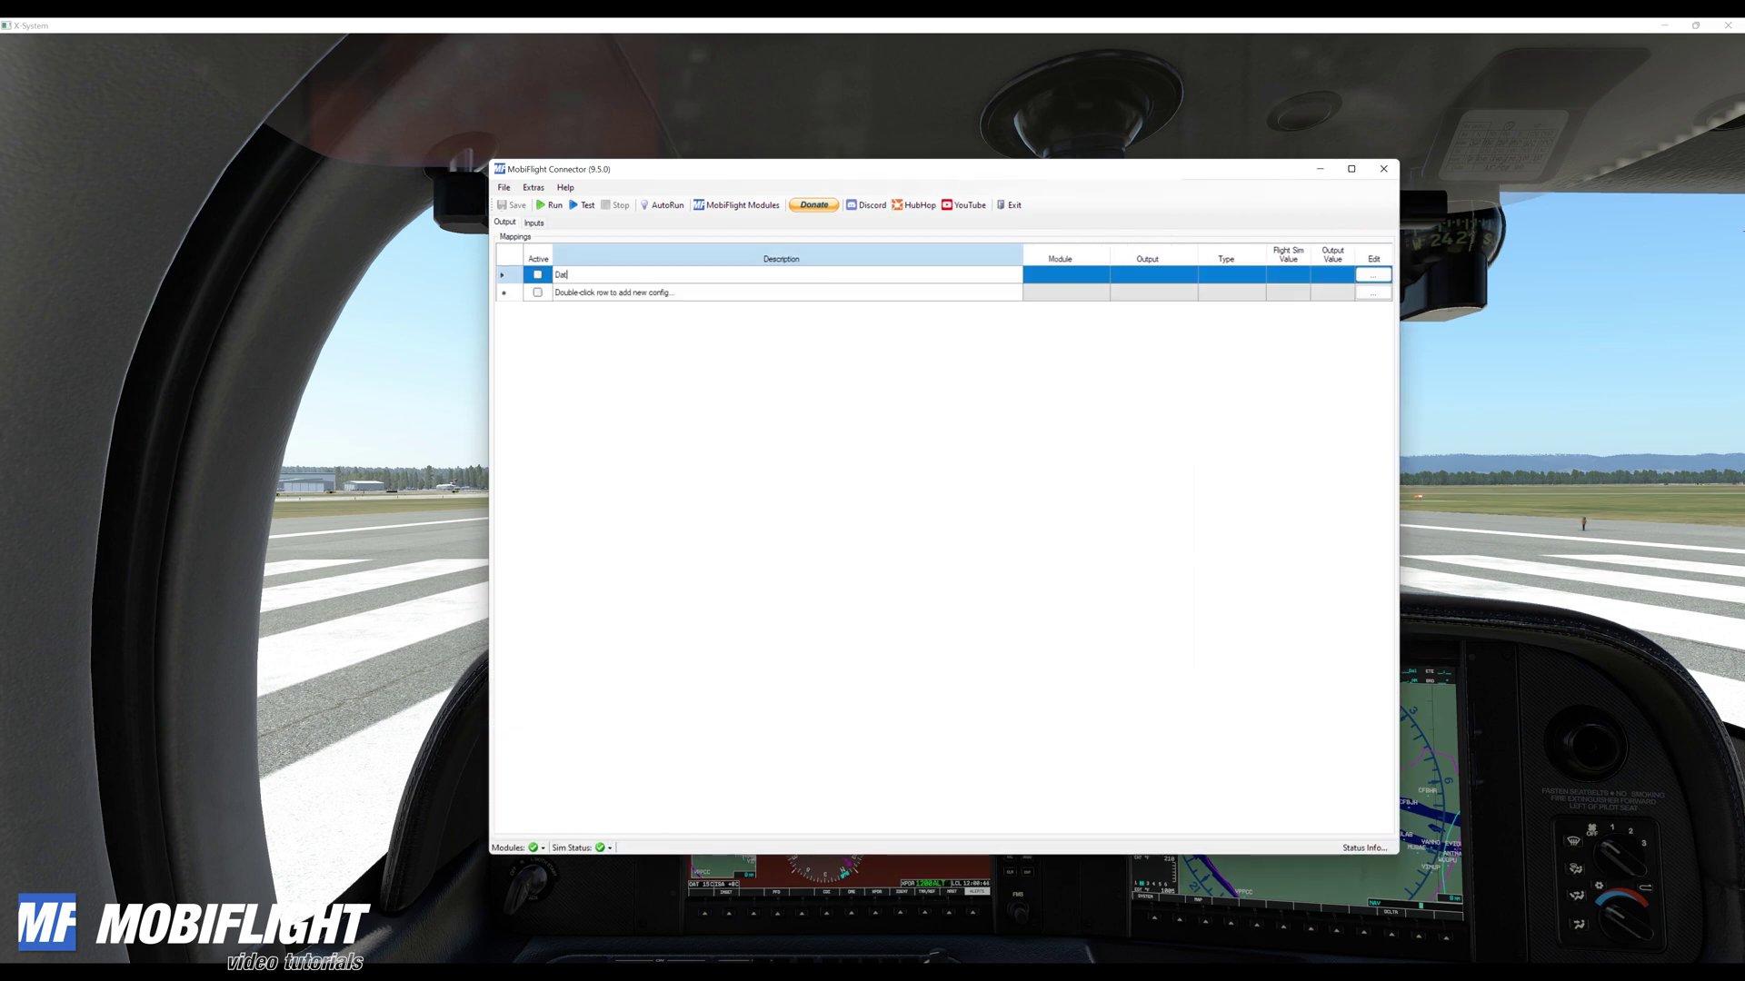
pyautogui.write('Ref')
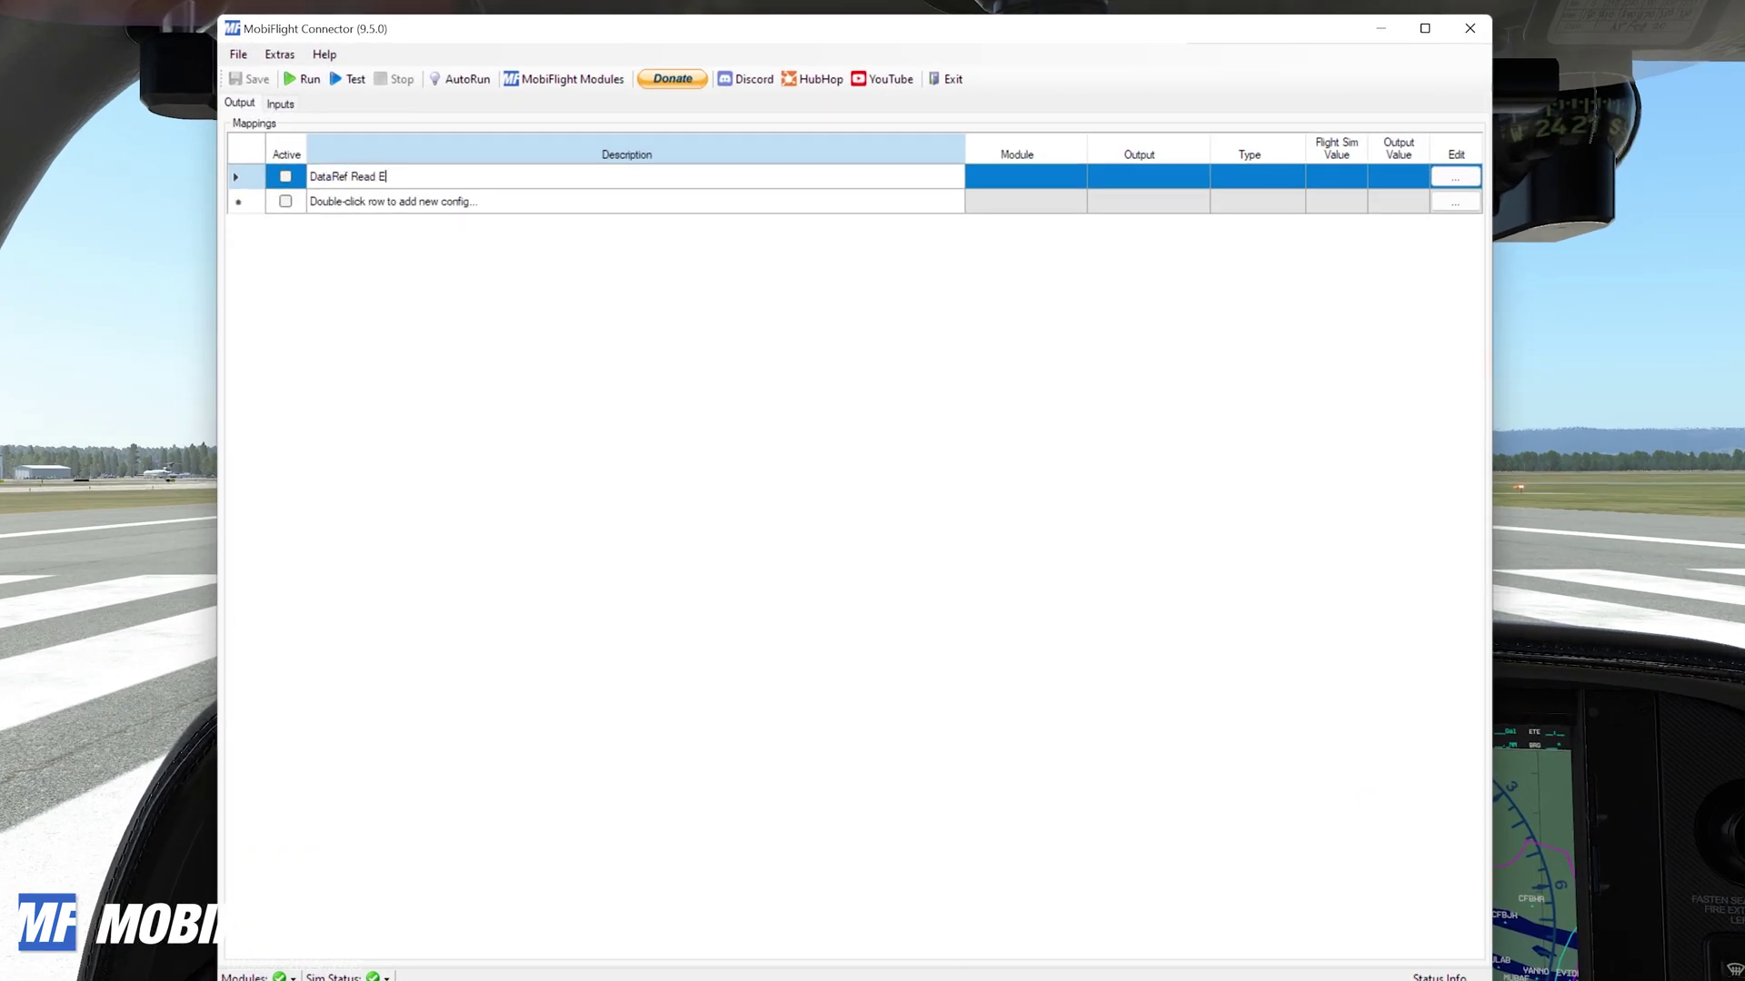
pyautogui.write('Read Example')
pyautogui.press('Return')
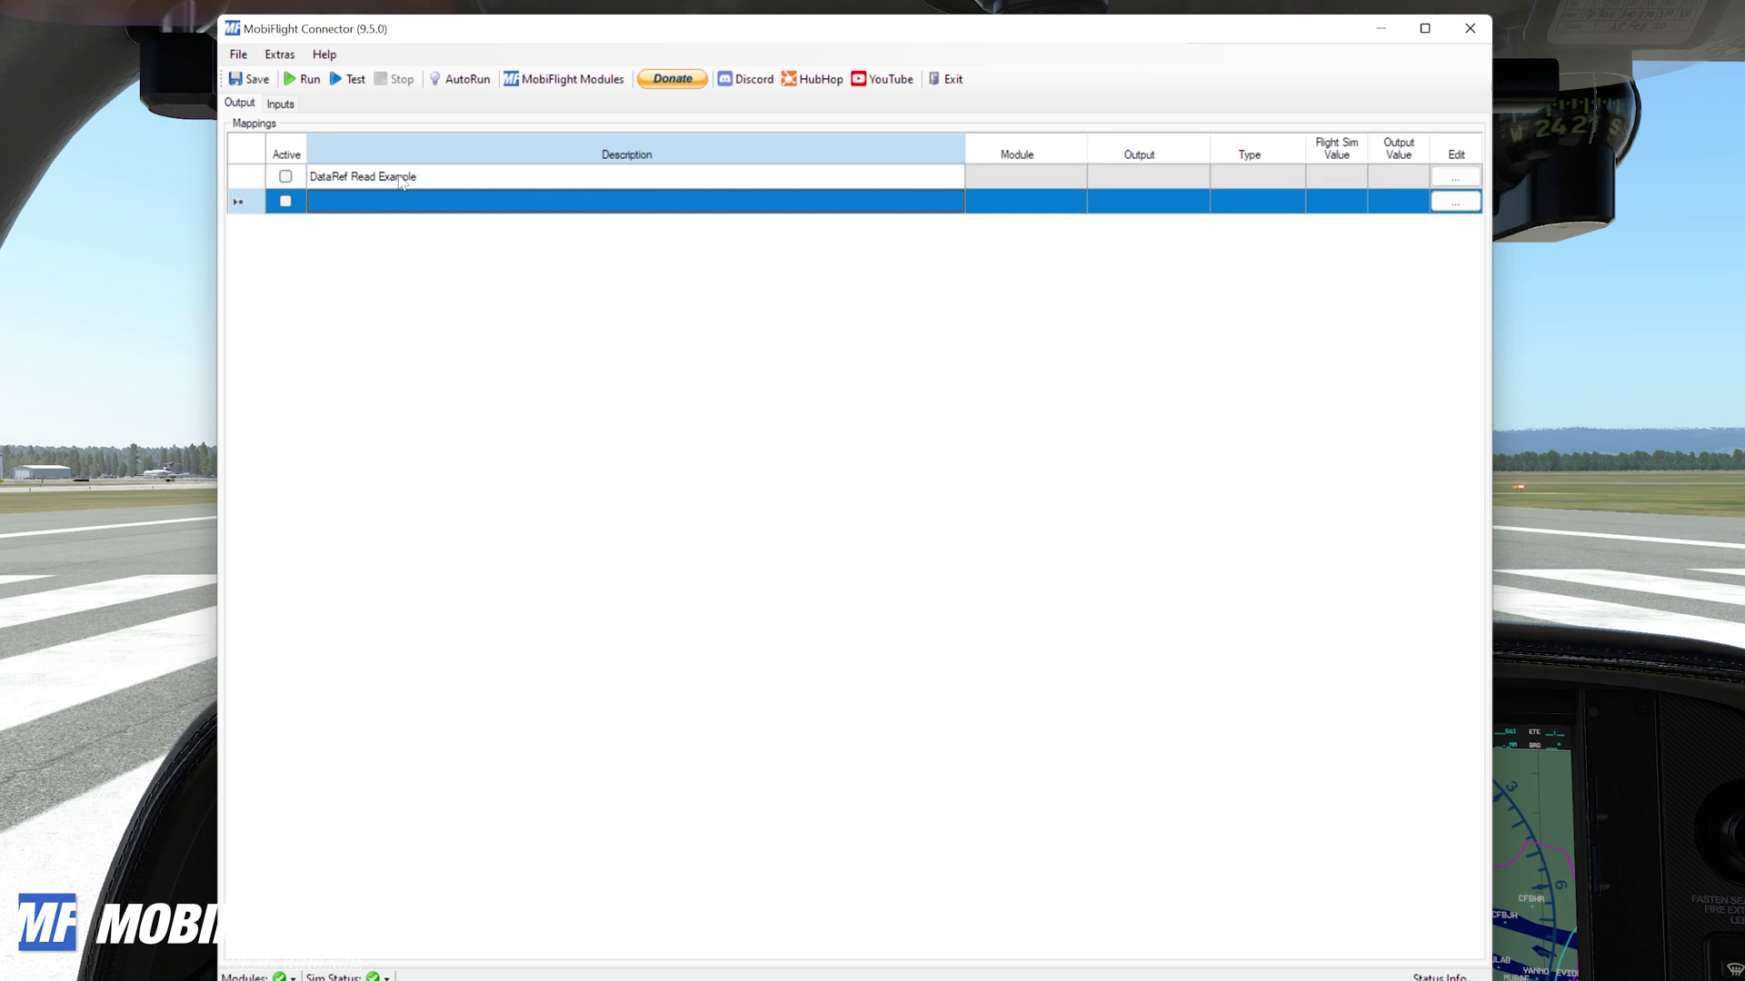
pyautogui.click(1454, 177)
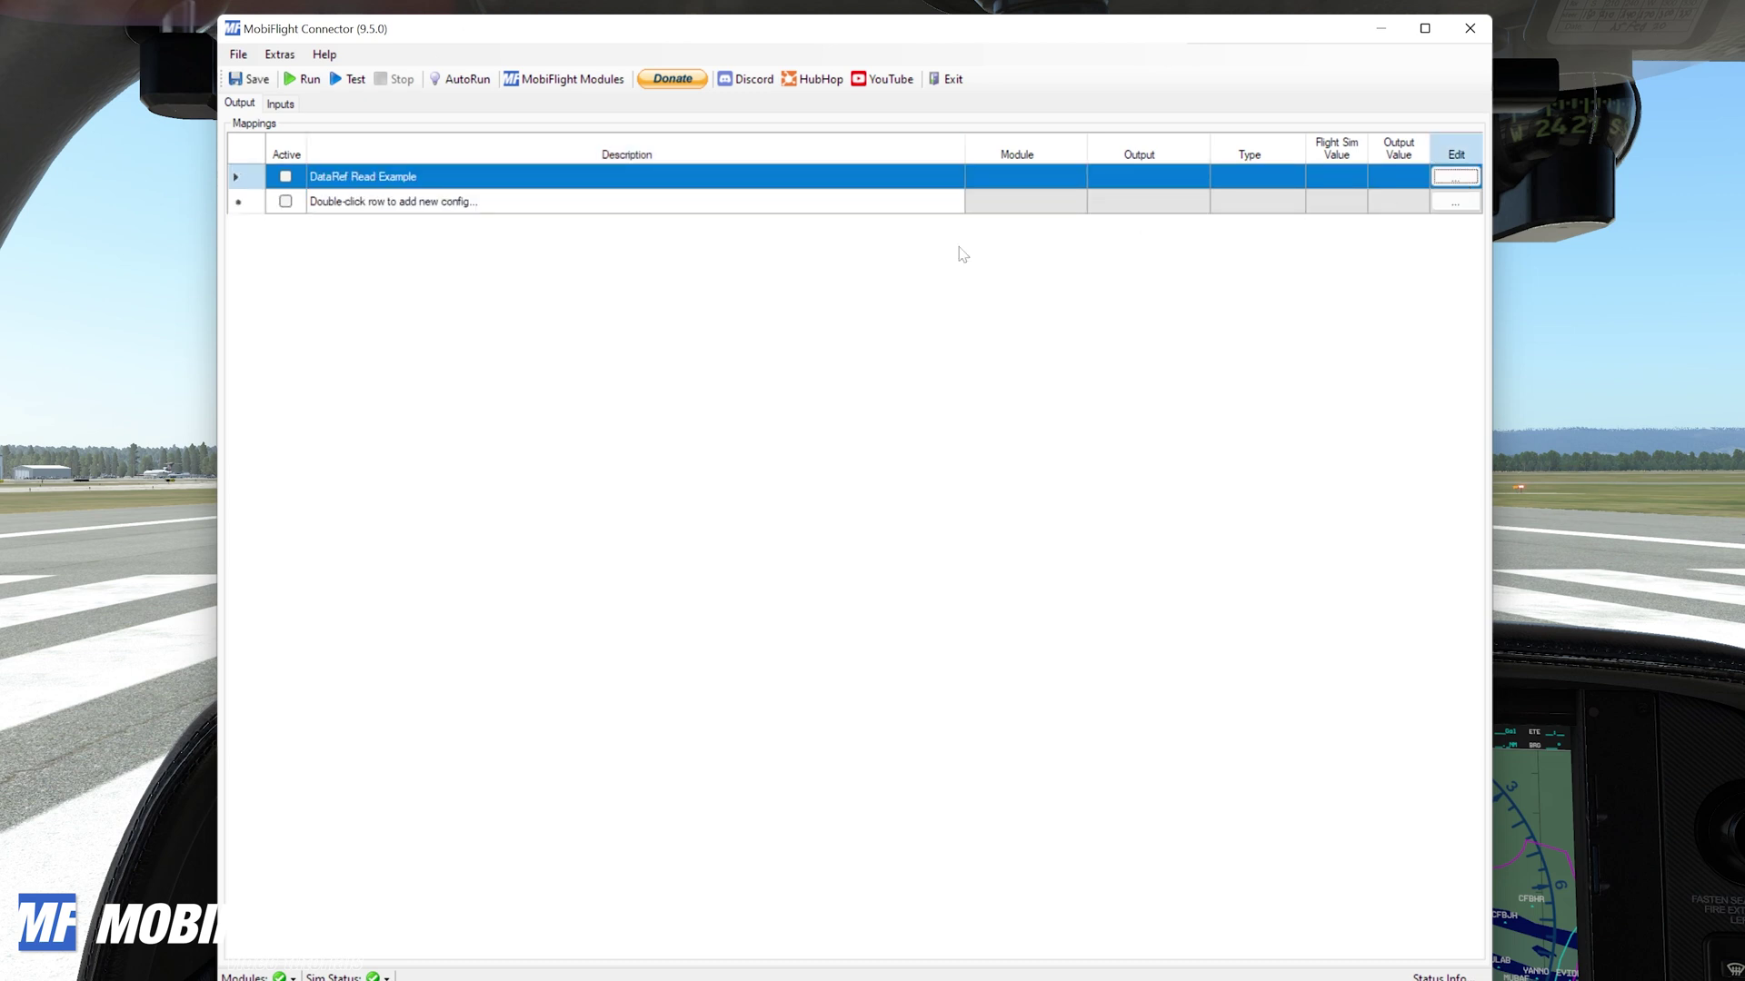
pyautogui.click(1100, 222)
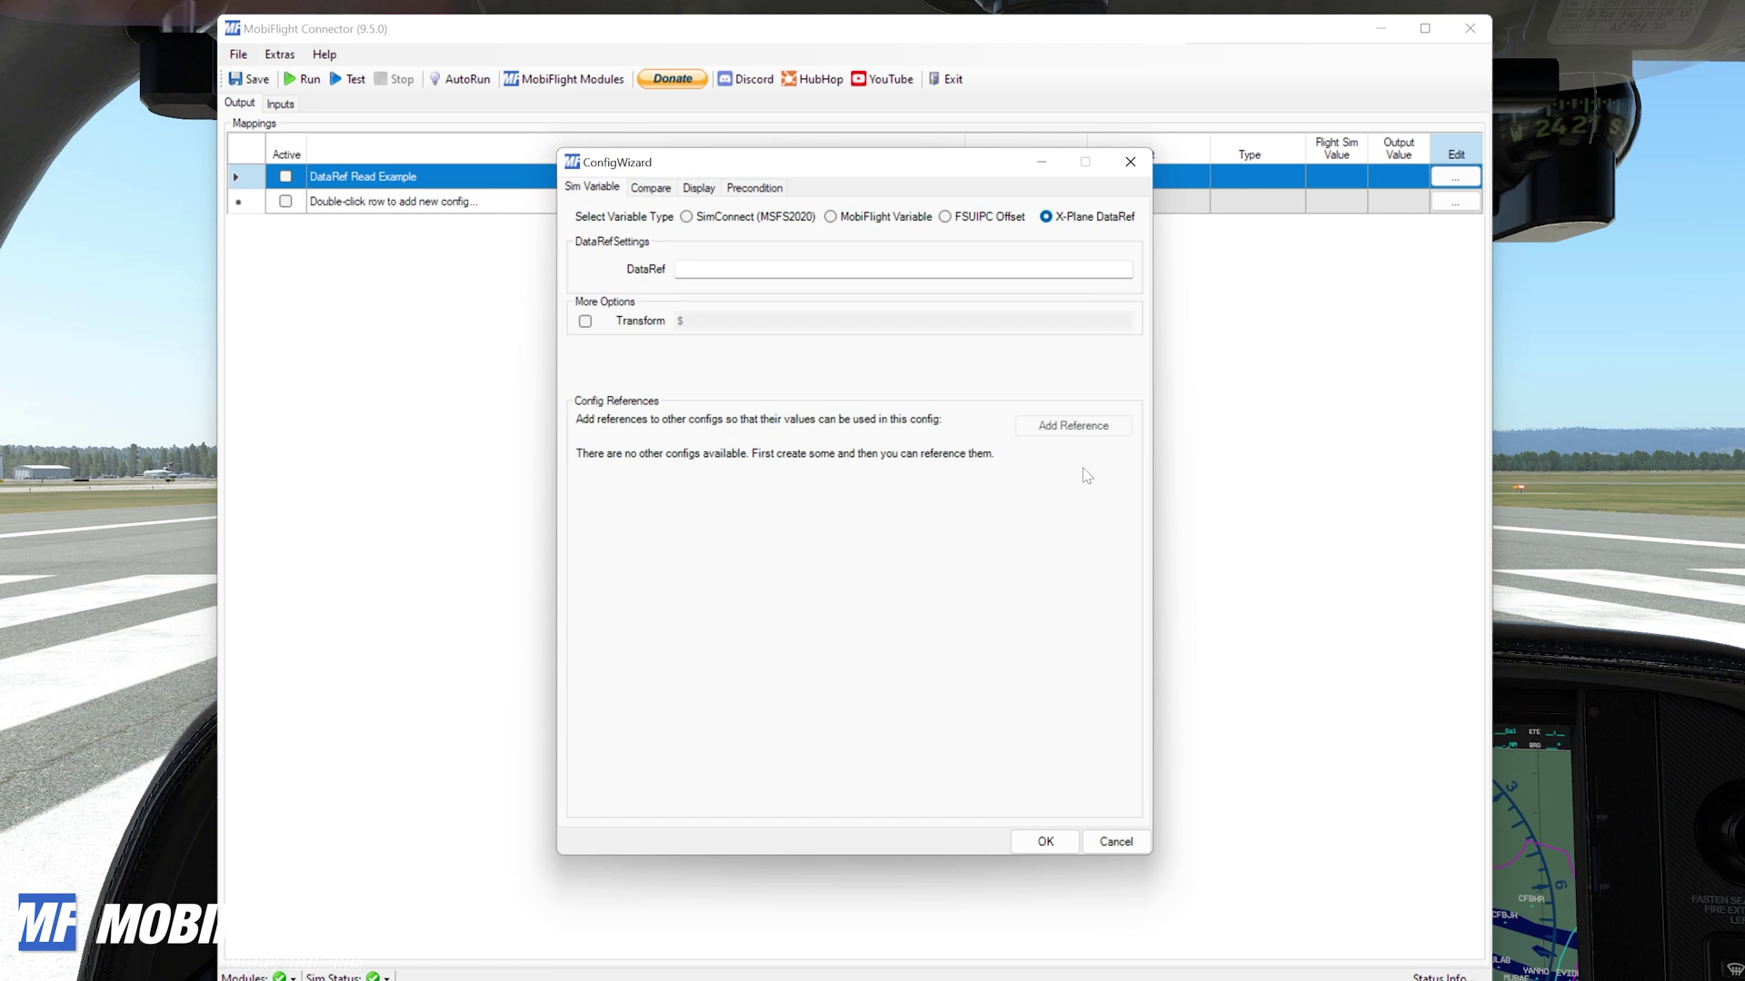
pyautogui.click(903, 268)
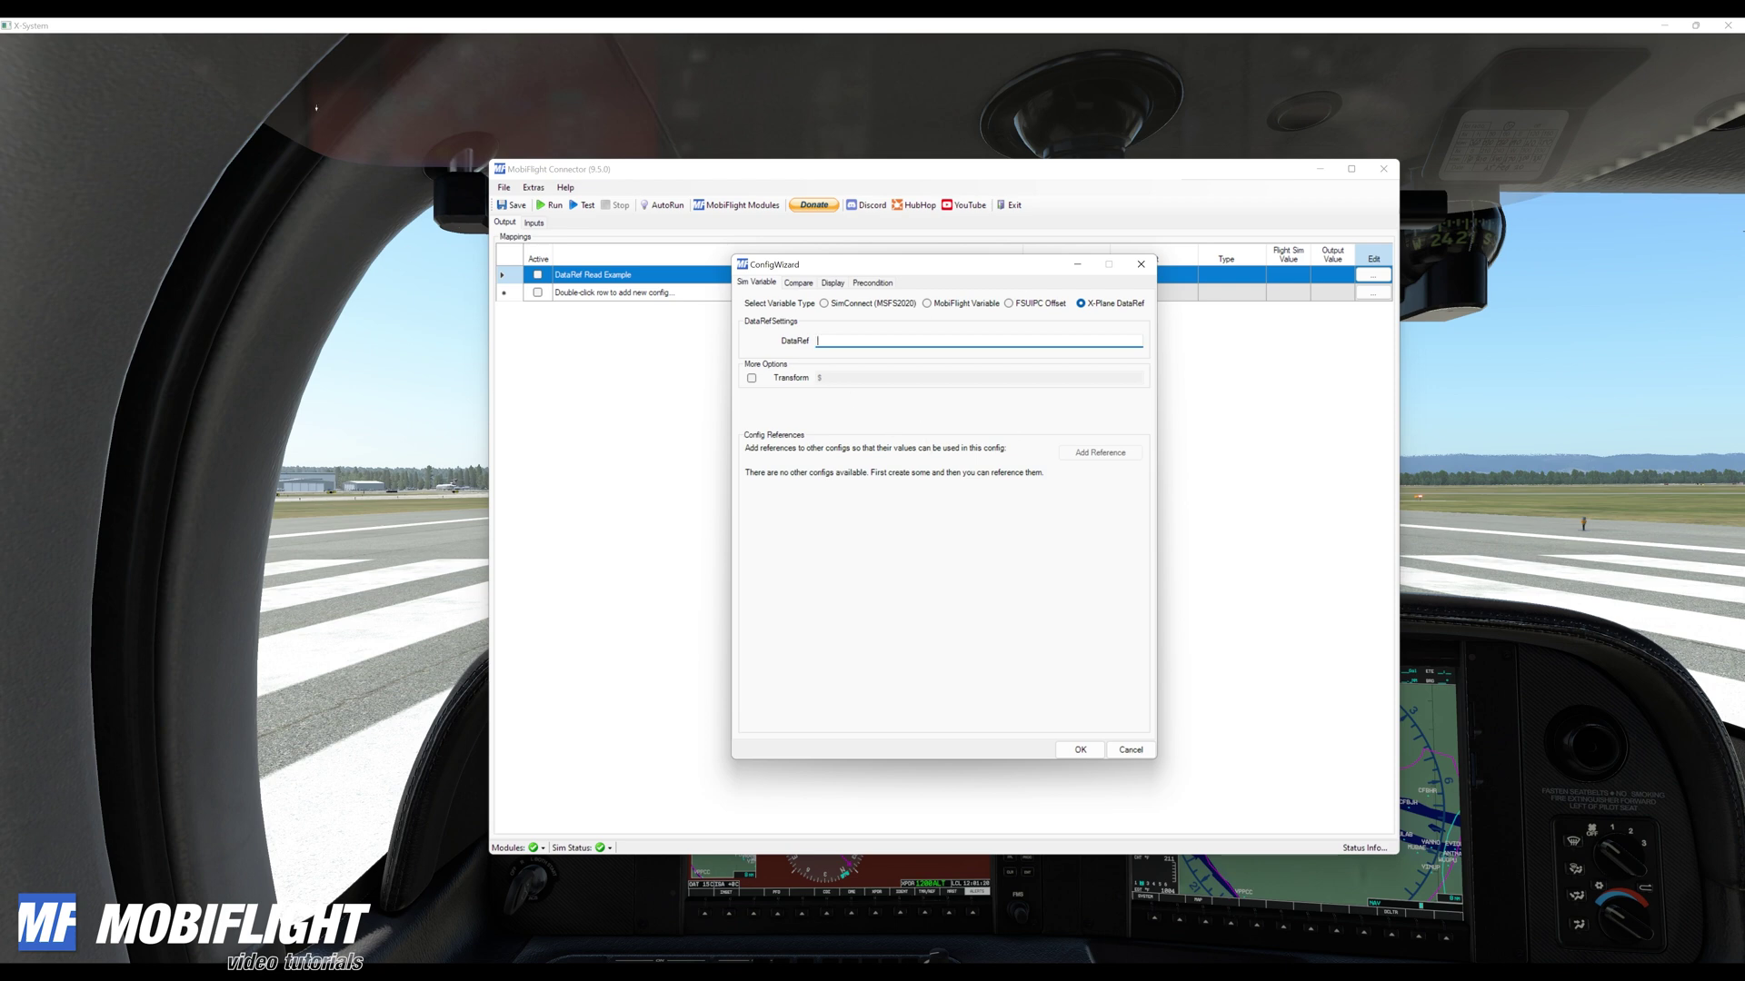
pyautogui.moveTo(279, 40)
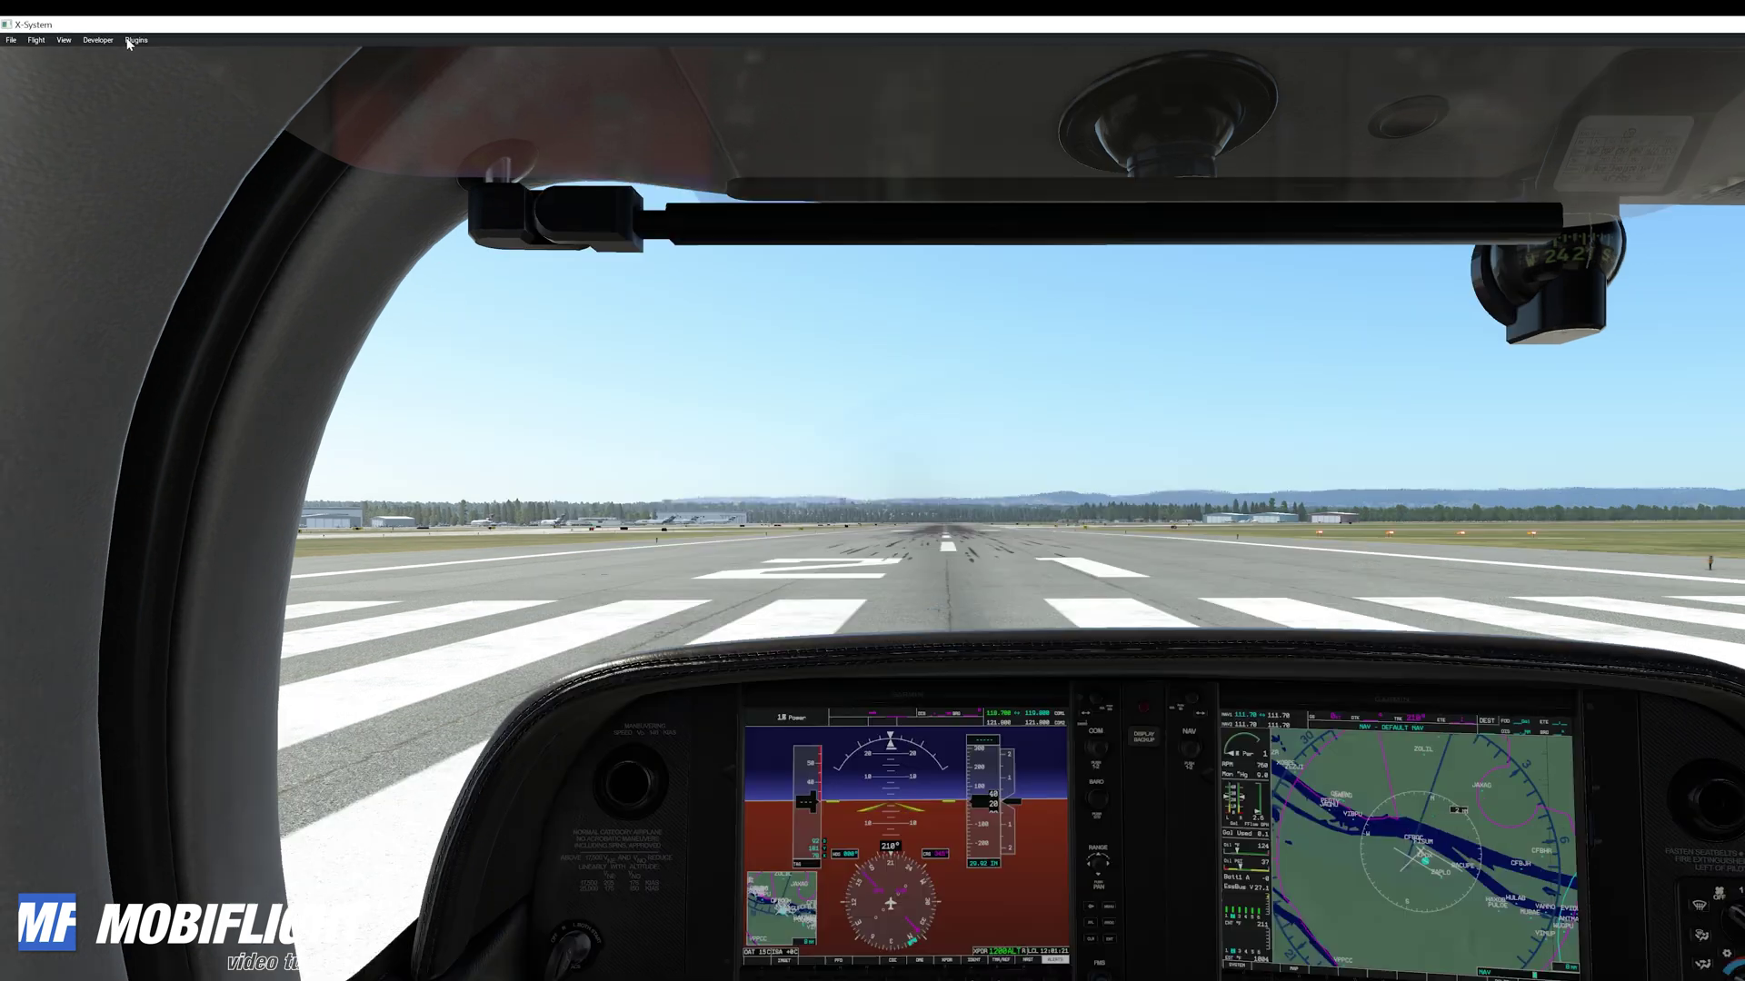
# Open DataRefTool's Search window from the Plugins menu, move it below the sun visor, and focus its search field
pyautogui.click(126, 40)
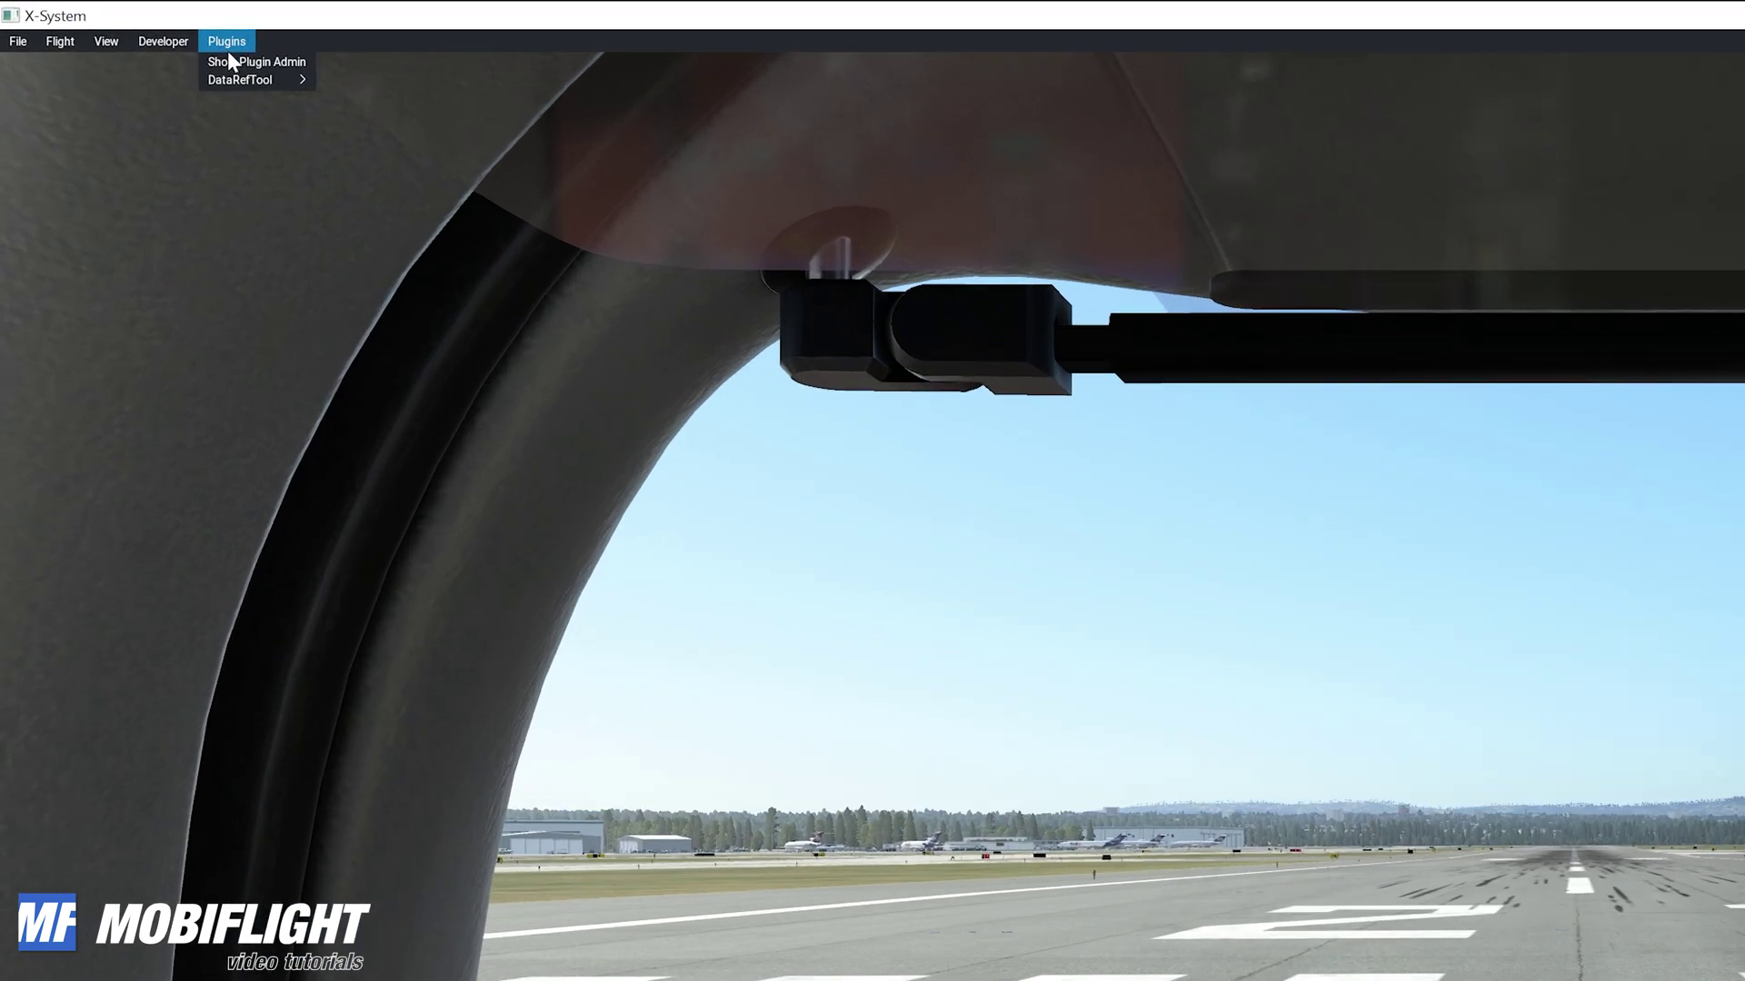
pyautogui.moveTo(131, 62)
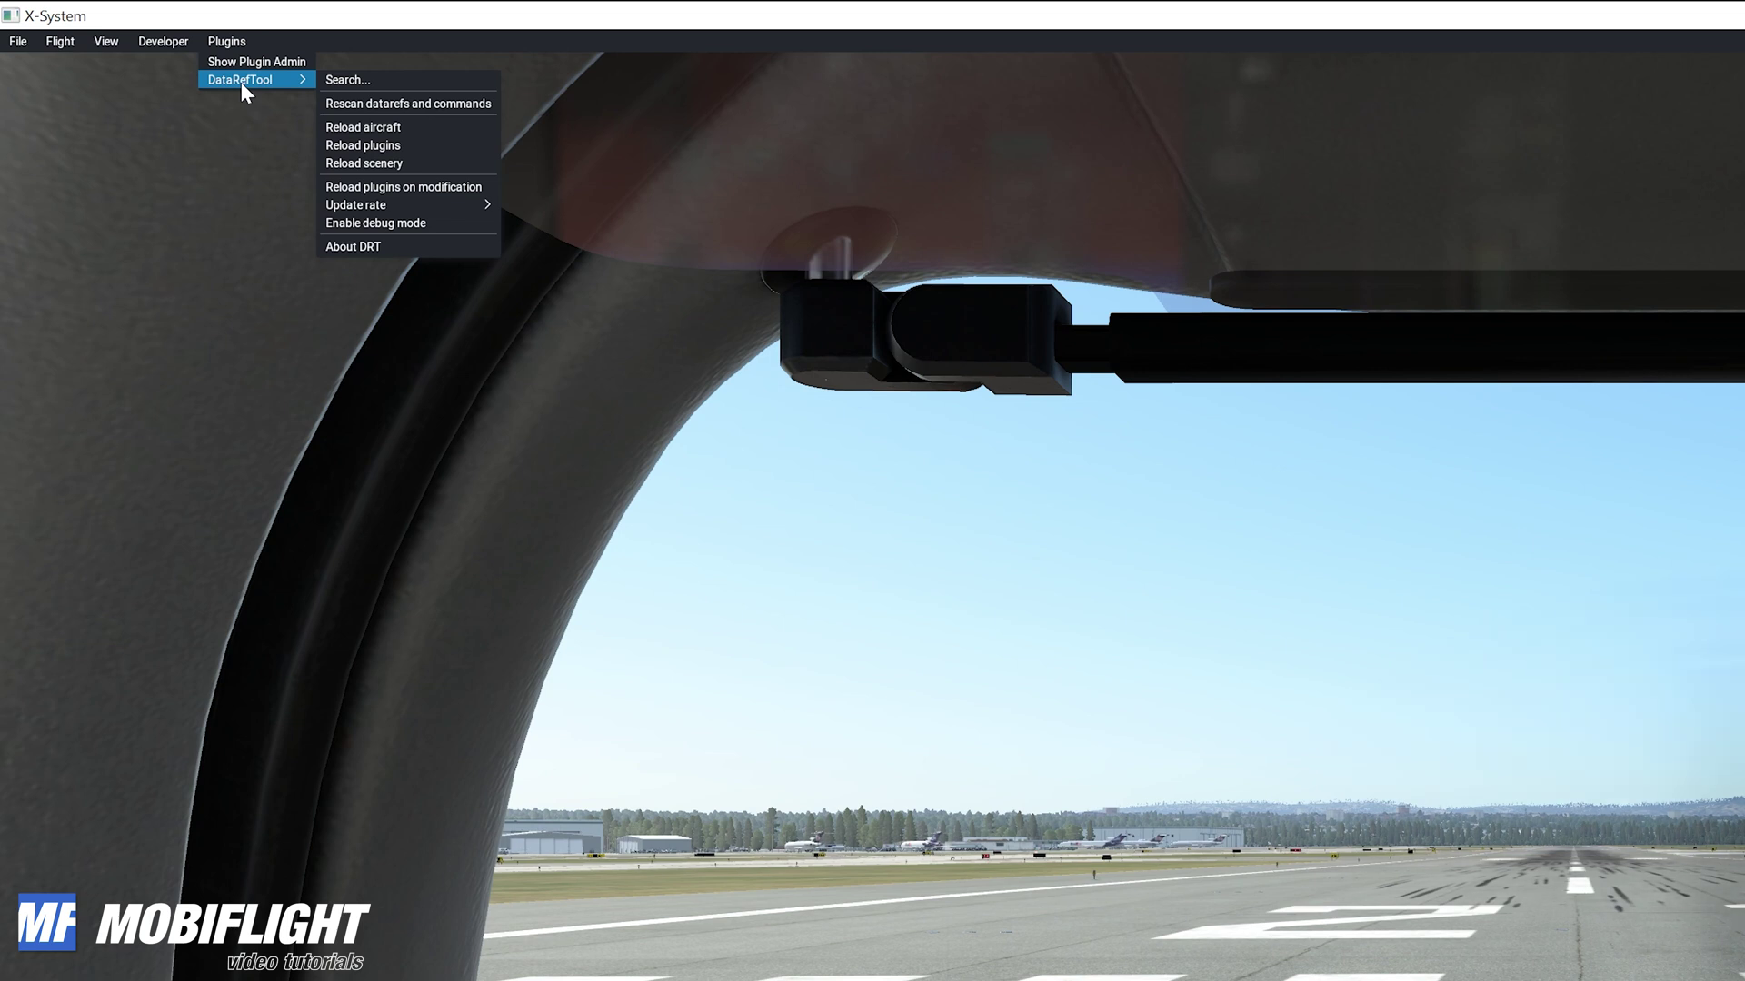
pyautogui.click(345, 80)
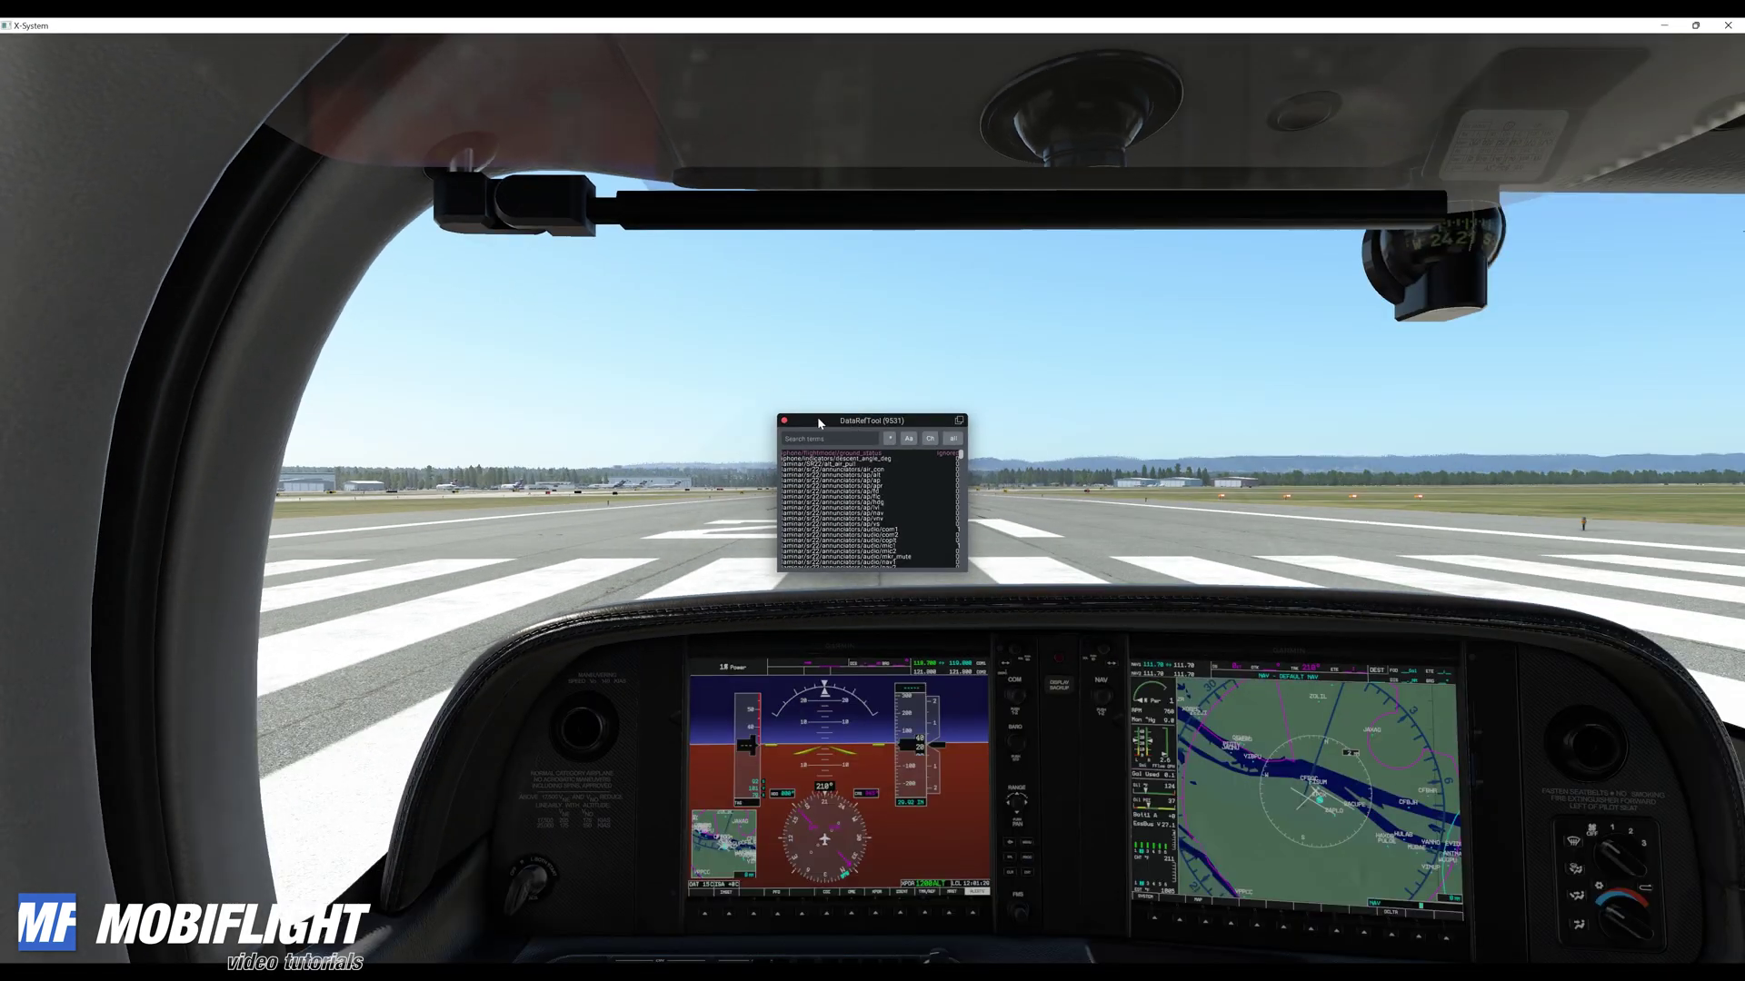
pyautogui.moveTo(1569, 727); pyautogui.dragTo(295, 261)
pyautogui.moveTo(173, 167); pyautogui.dragTo(605, 239)
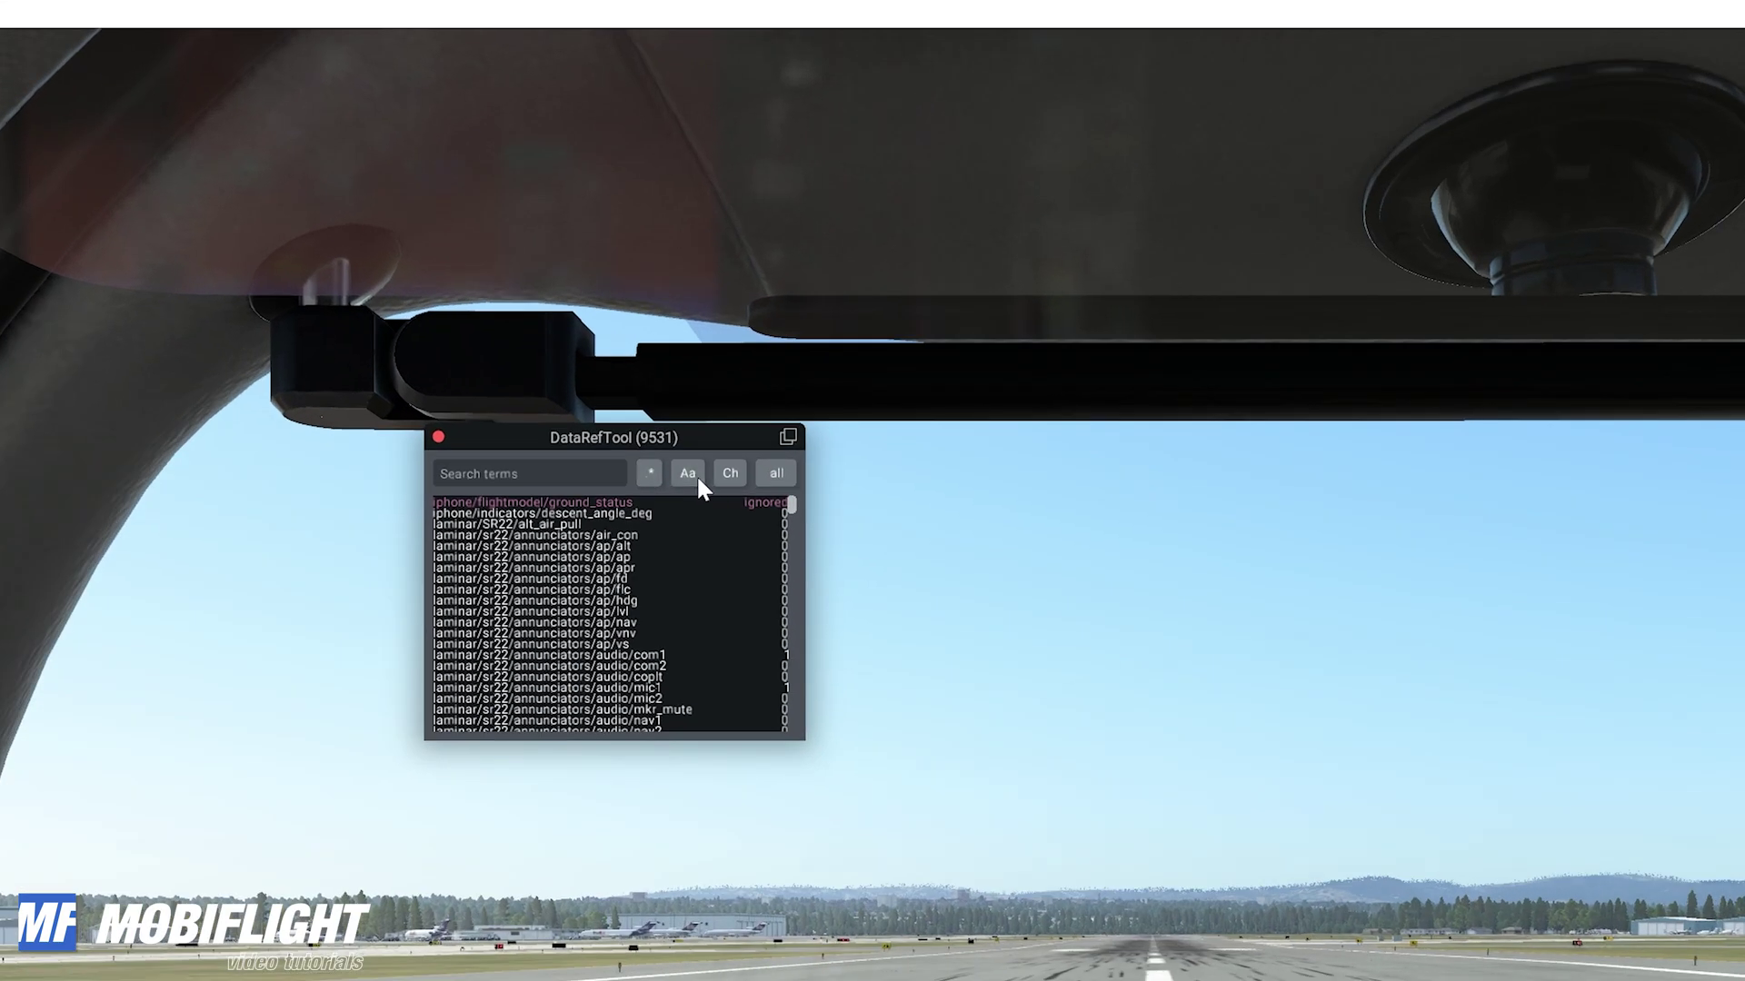
pyautogui.click(649, 472)
pyautogui.click(523, 475)
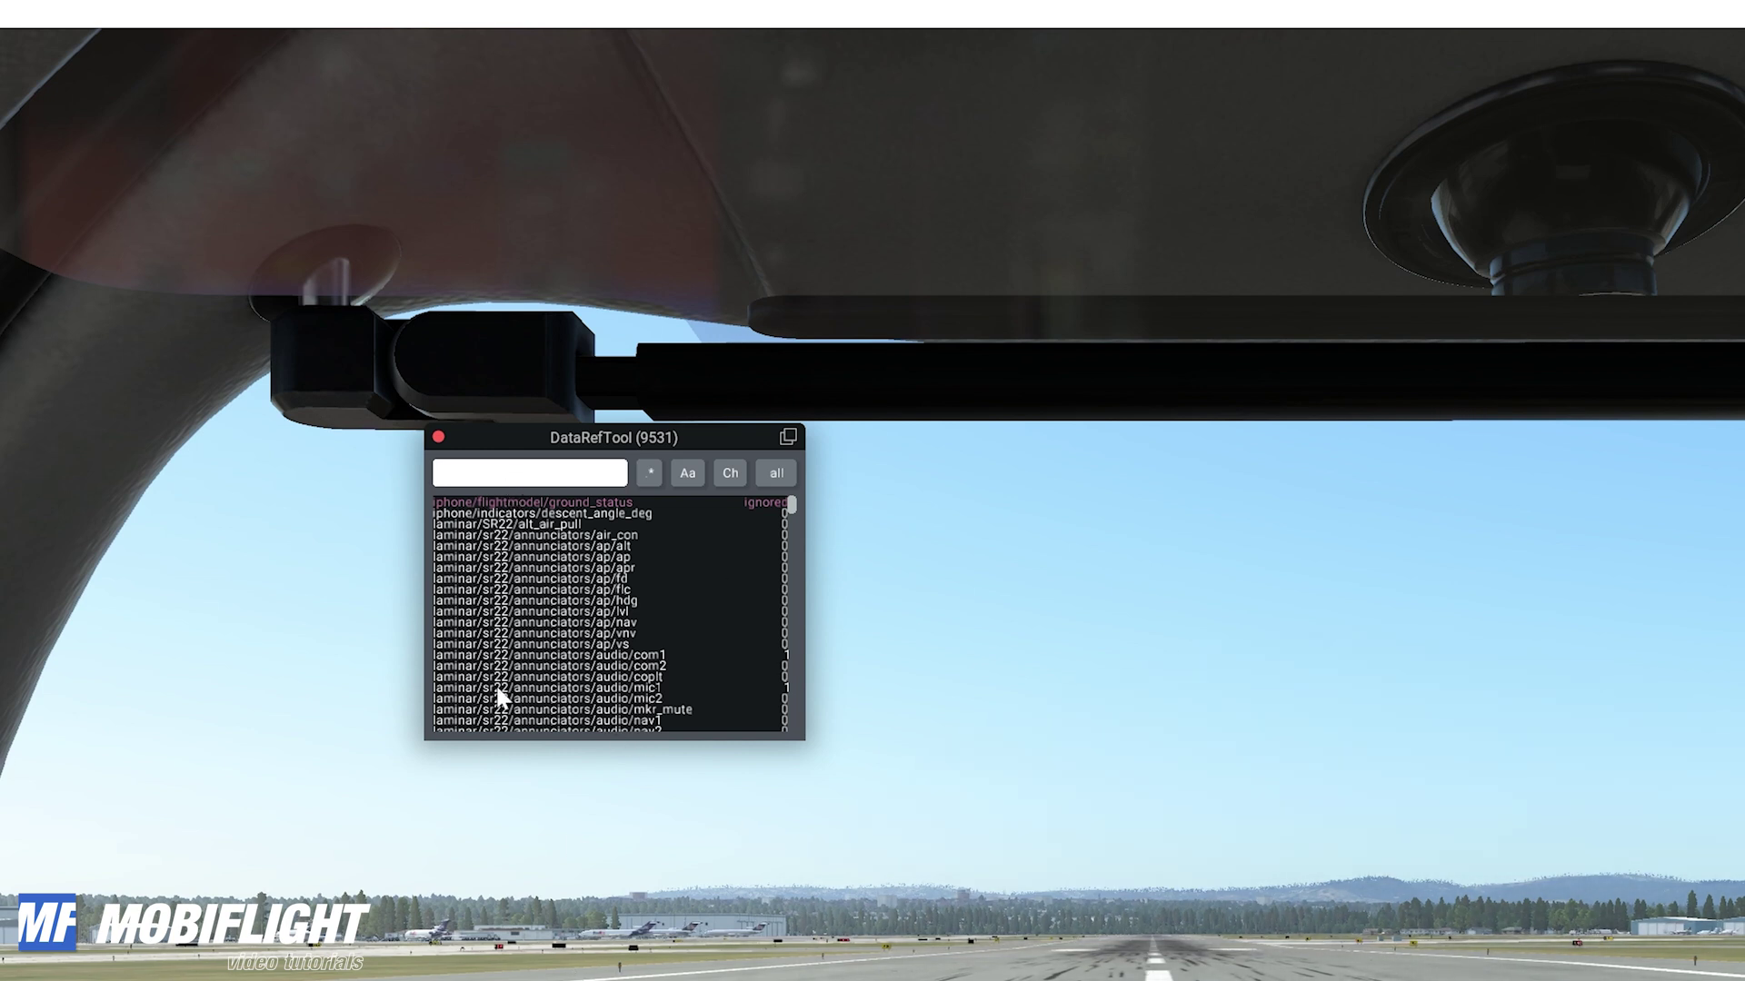
# Search DataRefTool for 'com1' and select the transmit_audio_com1_man entry
pyautogui.write('com')
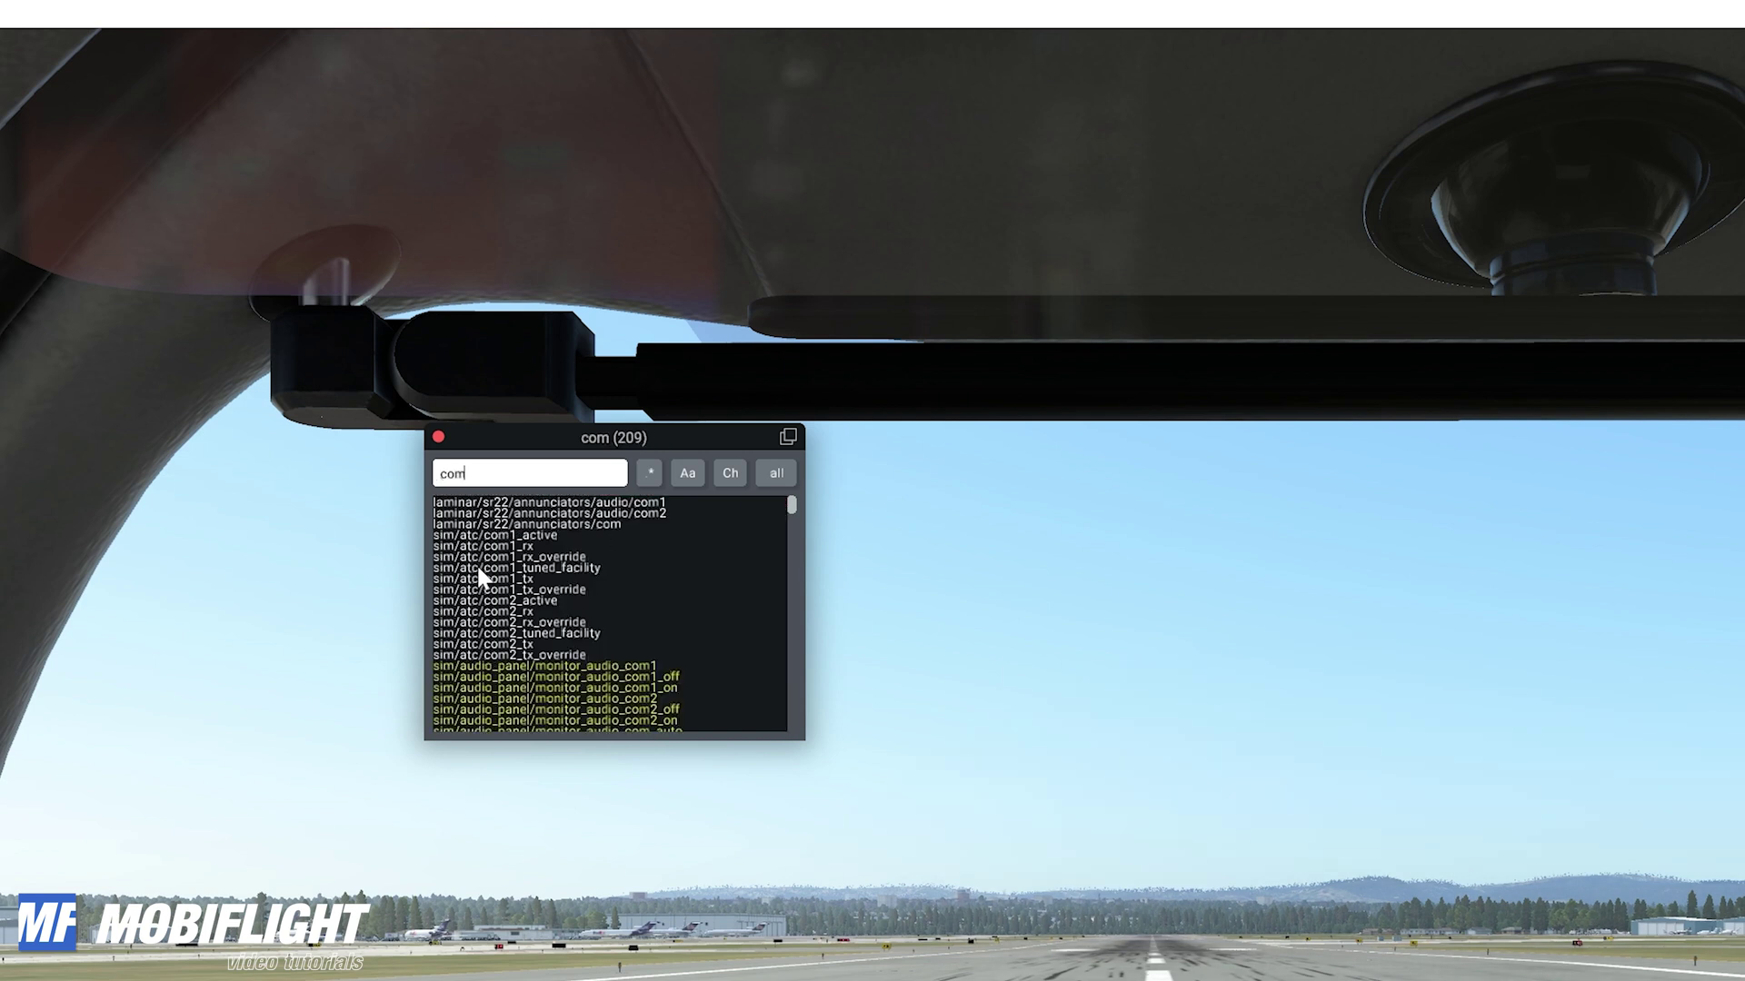
pyautogui.write('1')
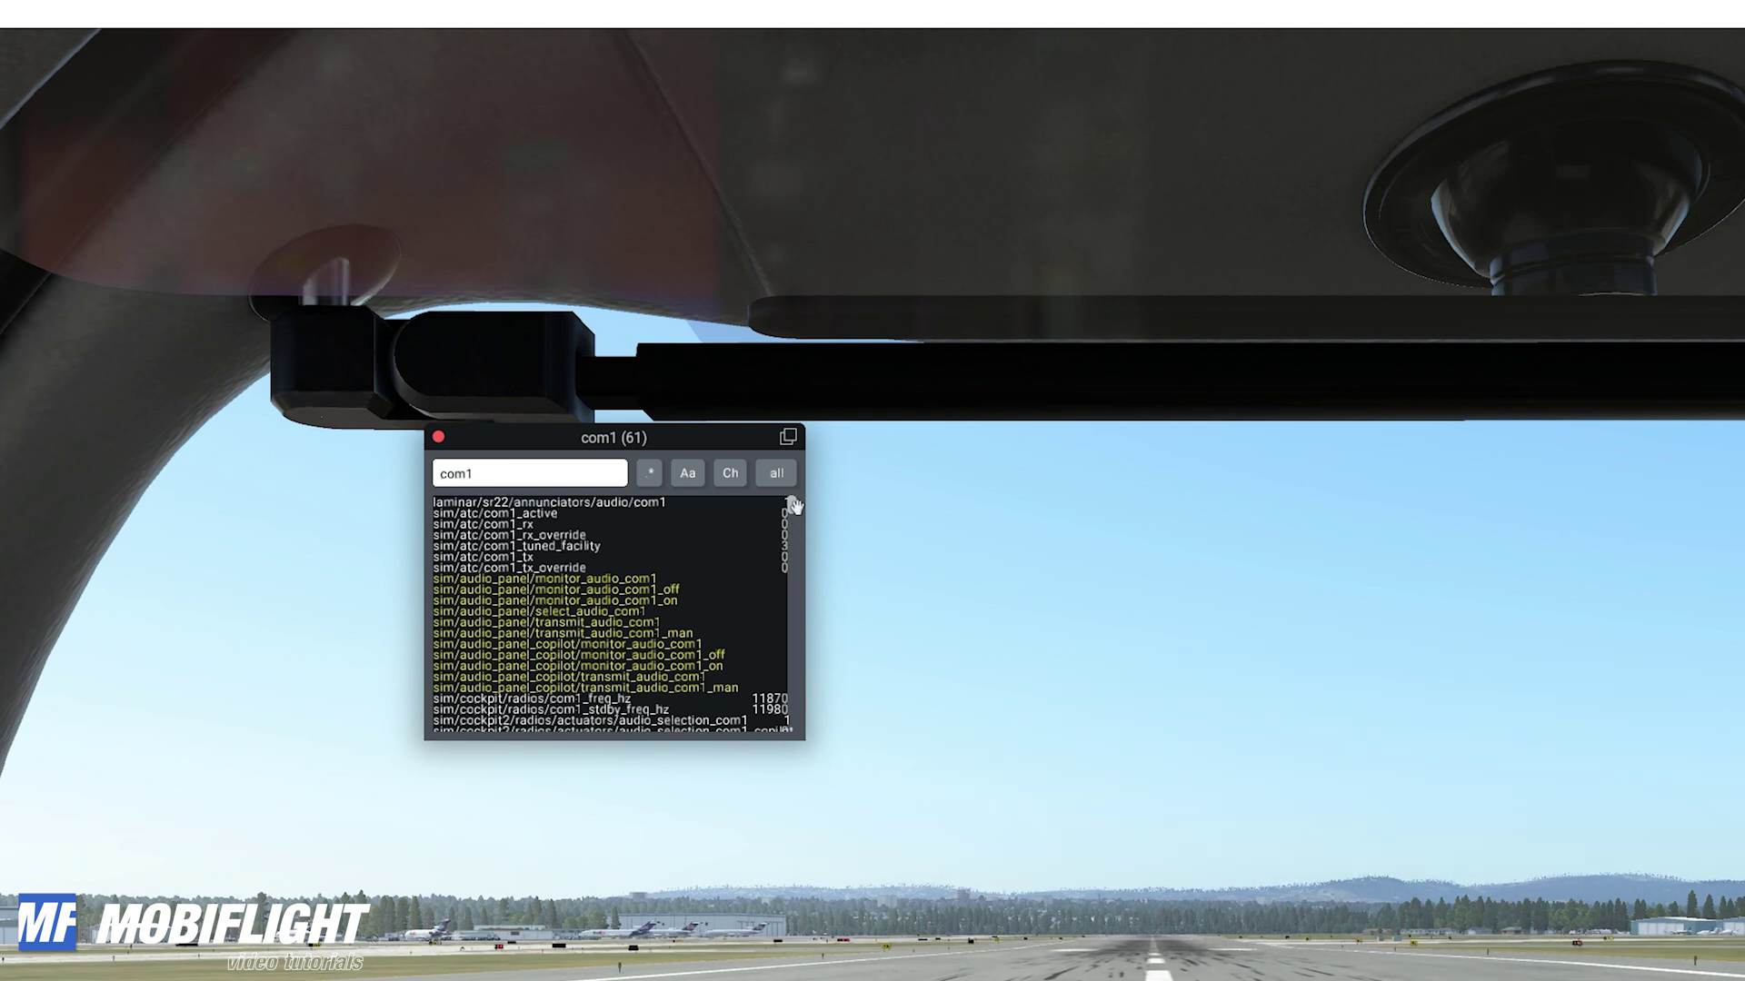
pyautogui.moveTo(788, 509); pyautogui.dragTo(787, 534)
pyautogui.click(785, 591)
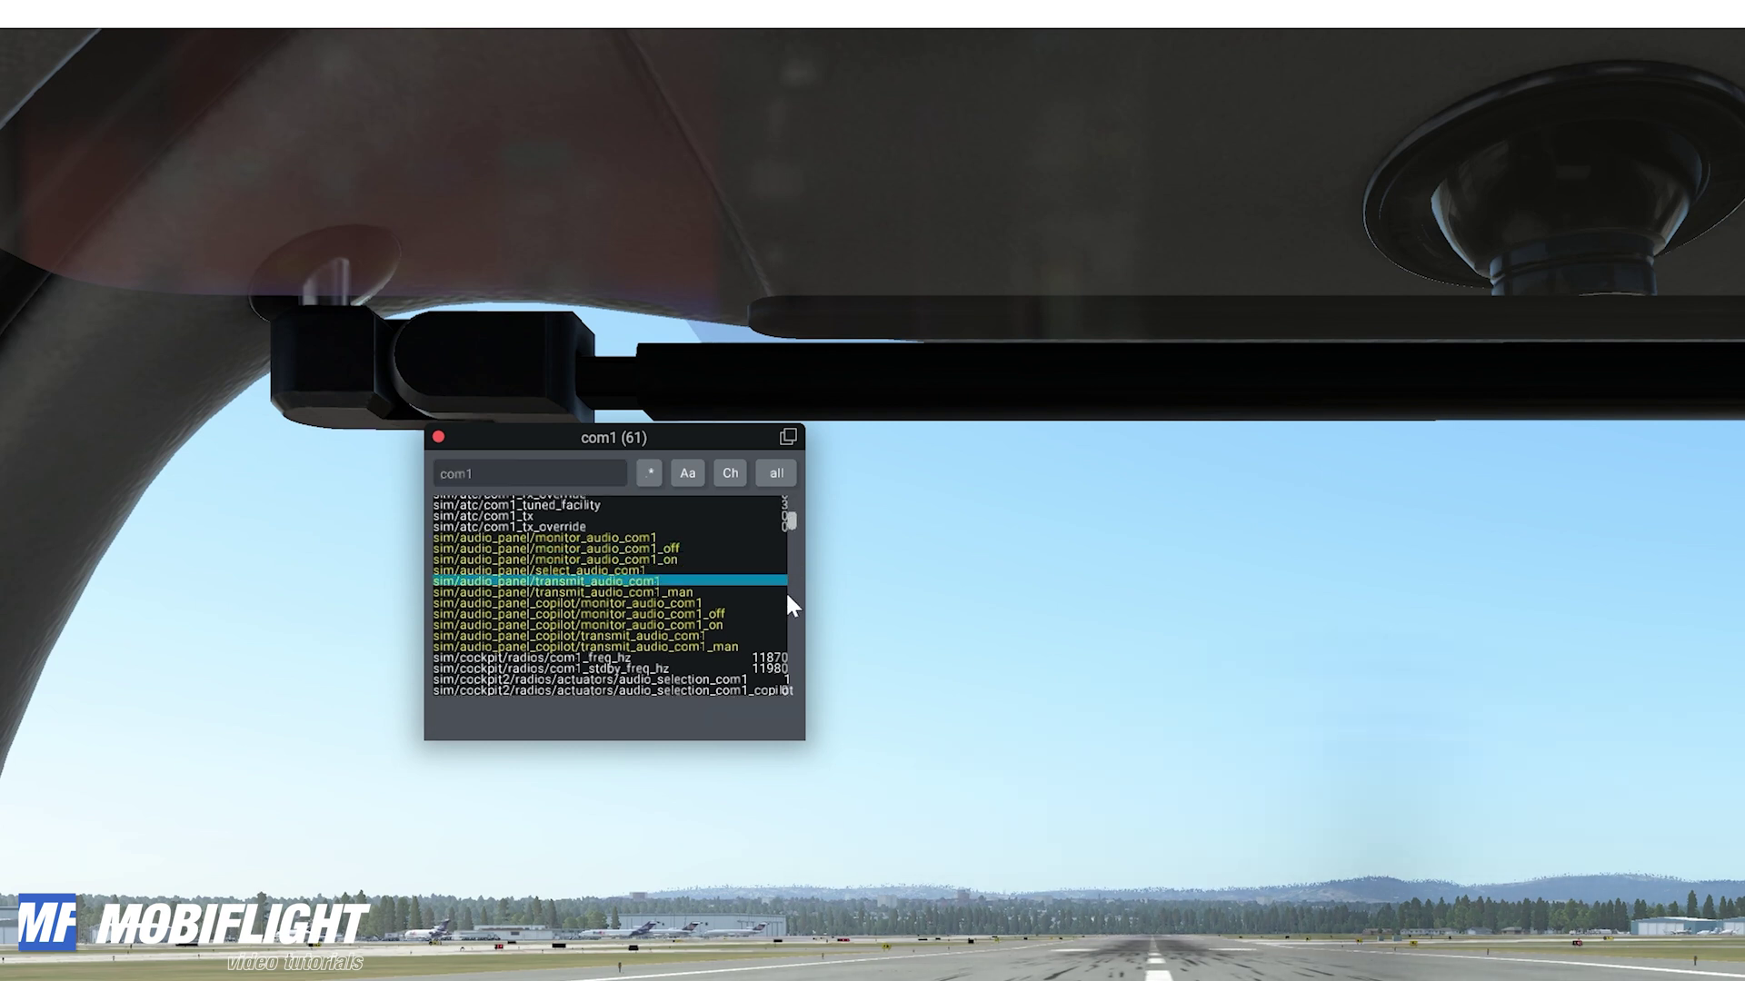
pyautogui.scroll(-3, 790, 523)
pyautogui.scroll(2, 796, 529)
# Compare com1 commands and datarefs and cycle the change filters, ending on changing datarefs
pyautogui.click(776, 473)
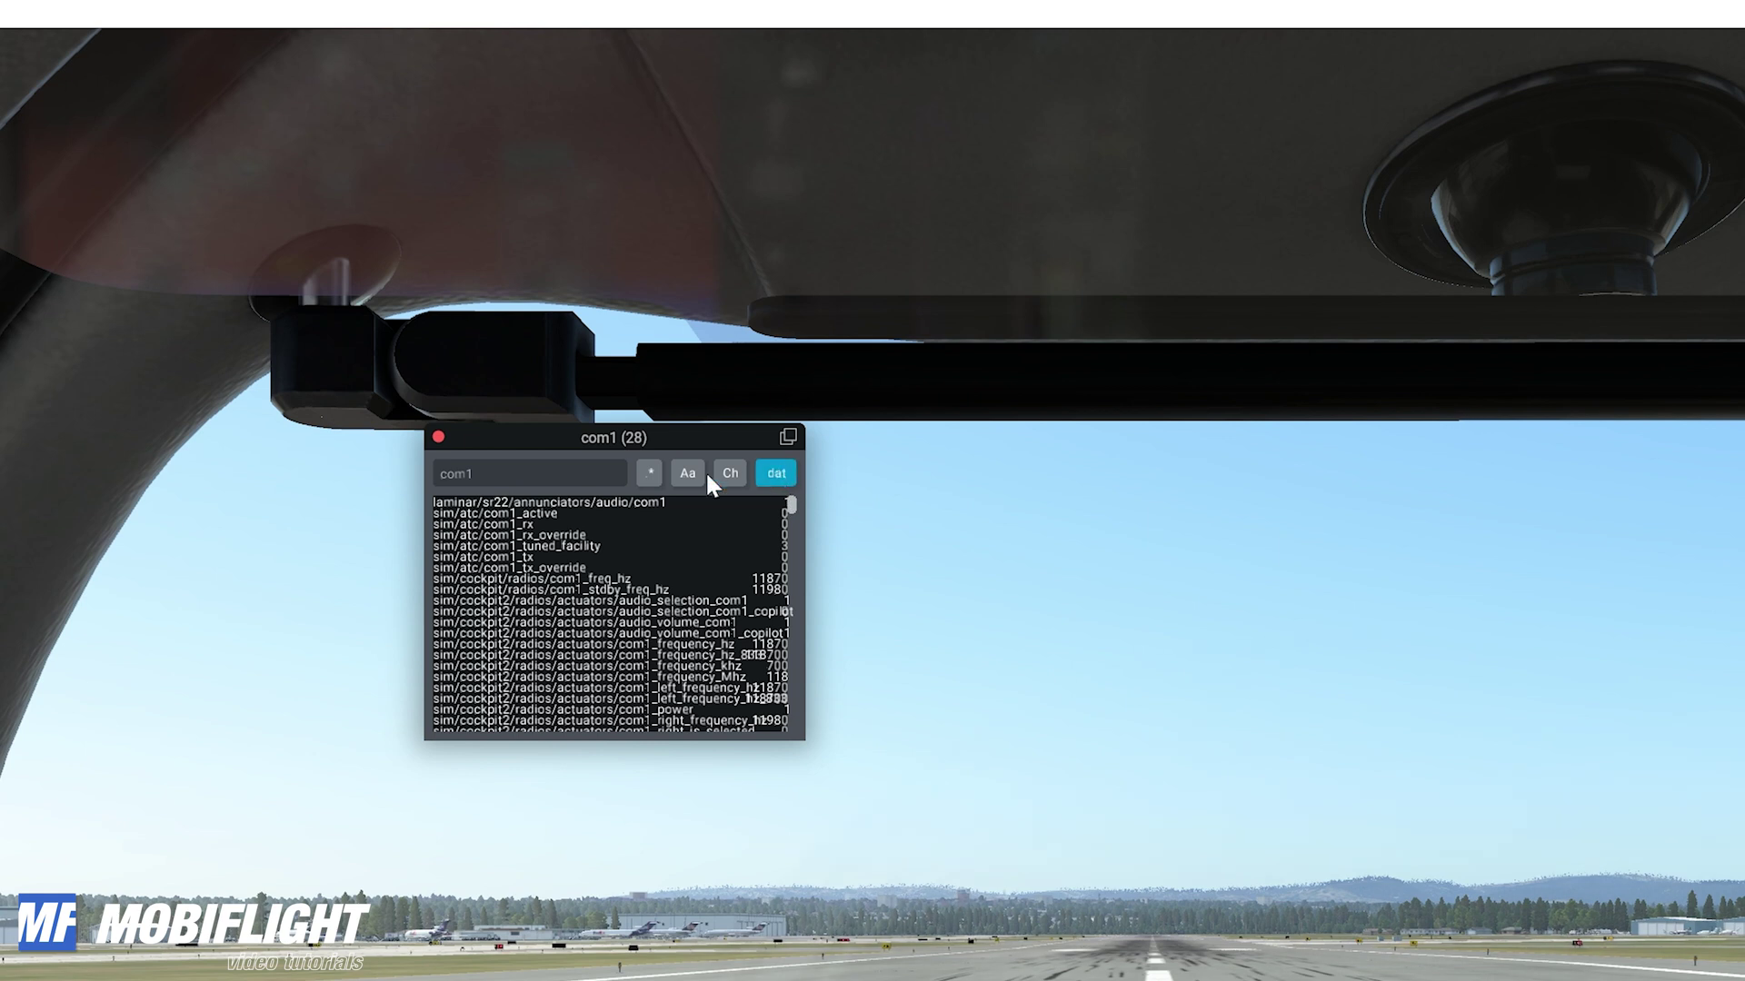
pyautogui.click(776, 474)
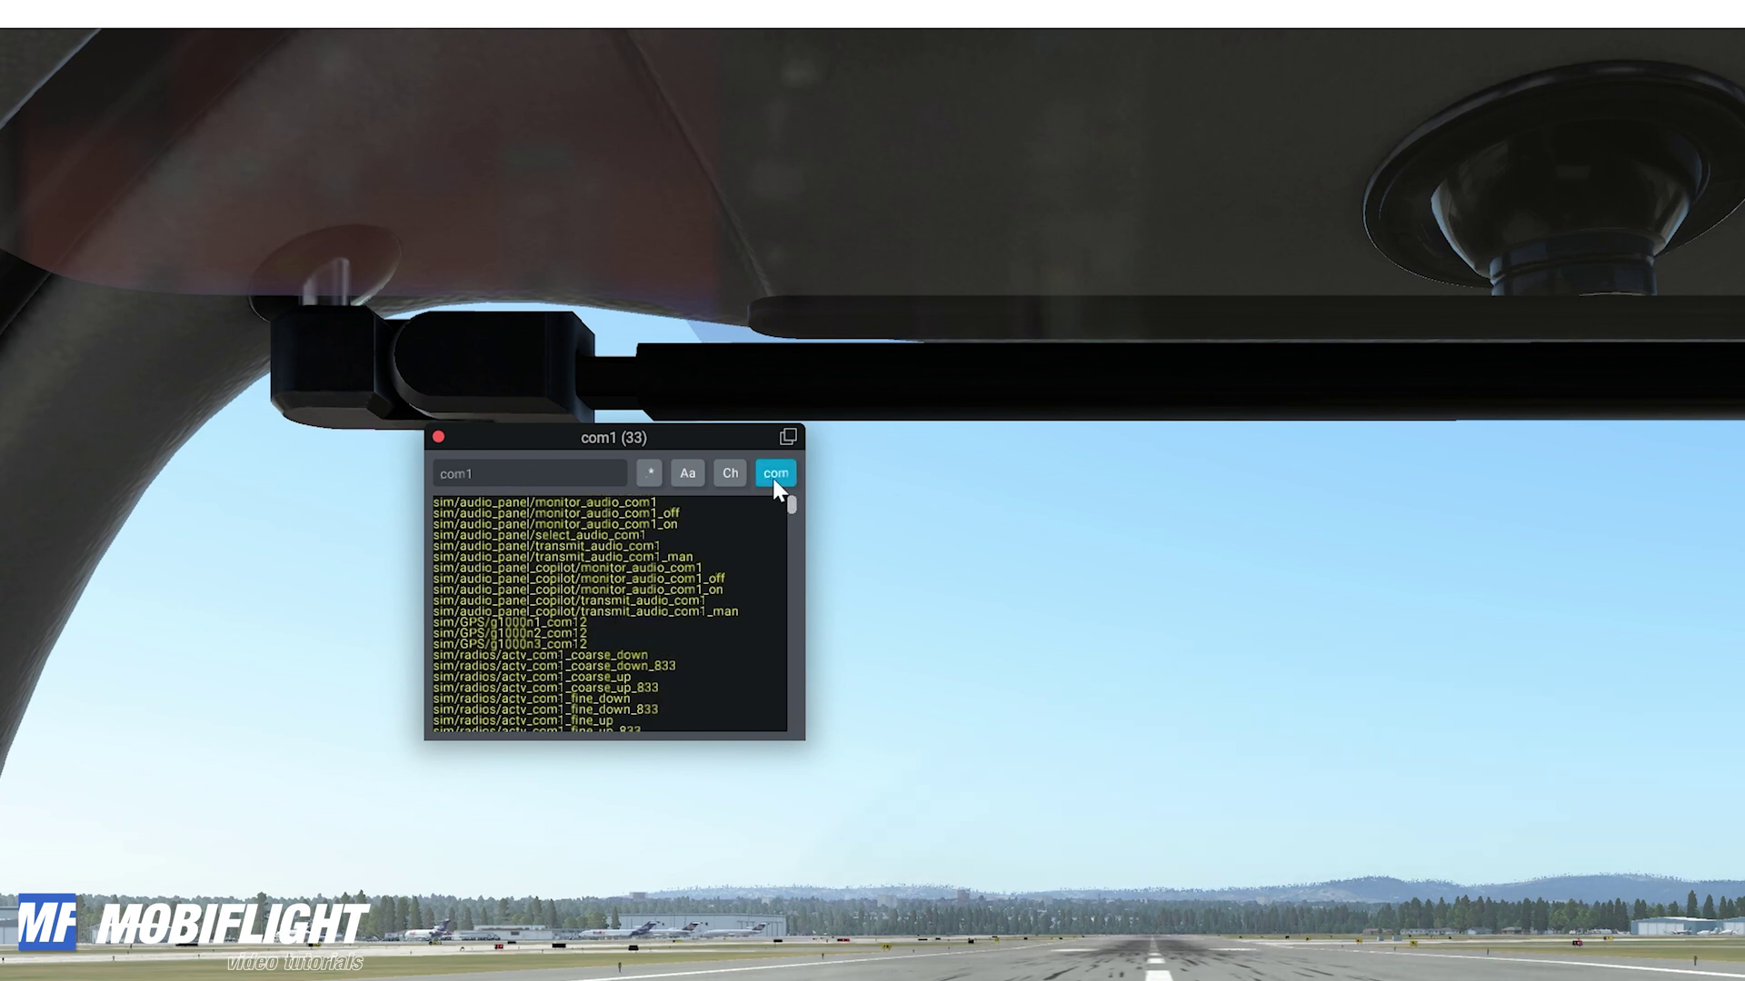
pyautogui.click(730, 474)
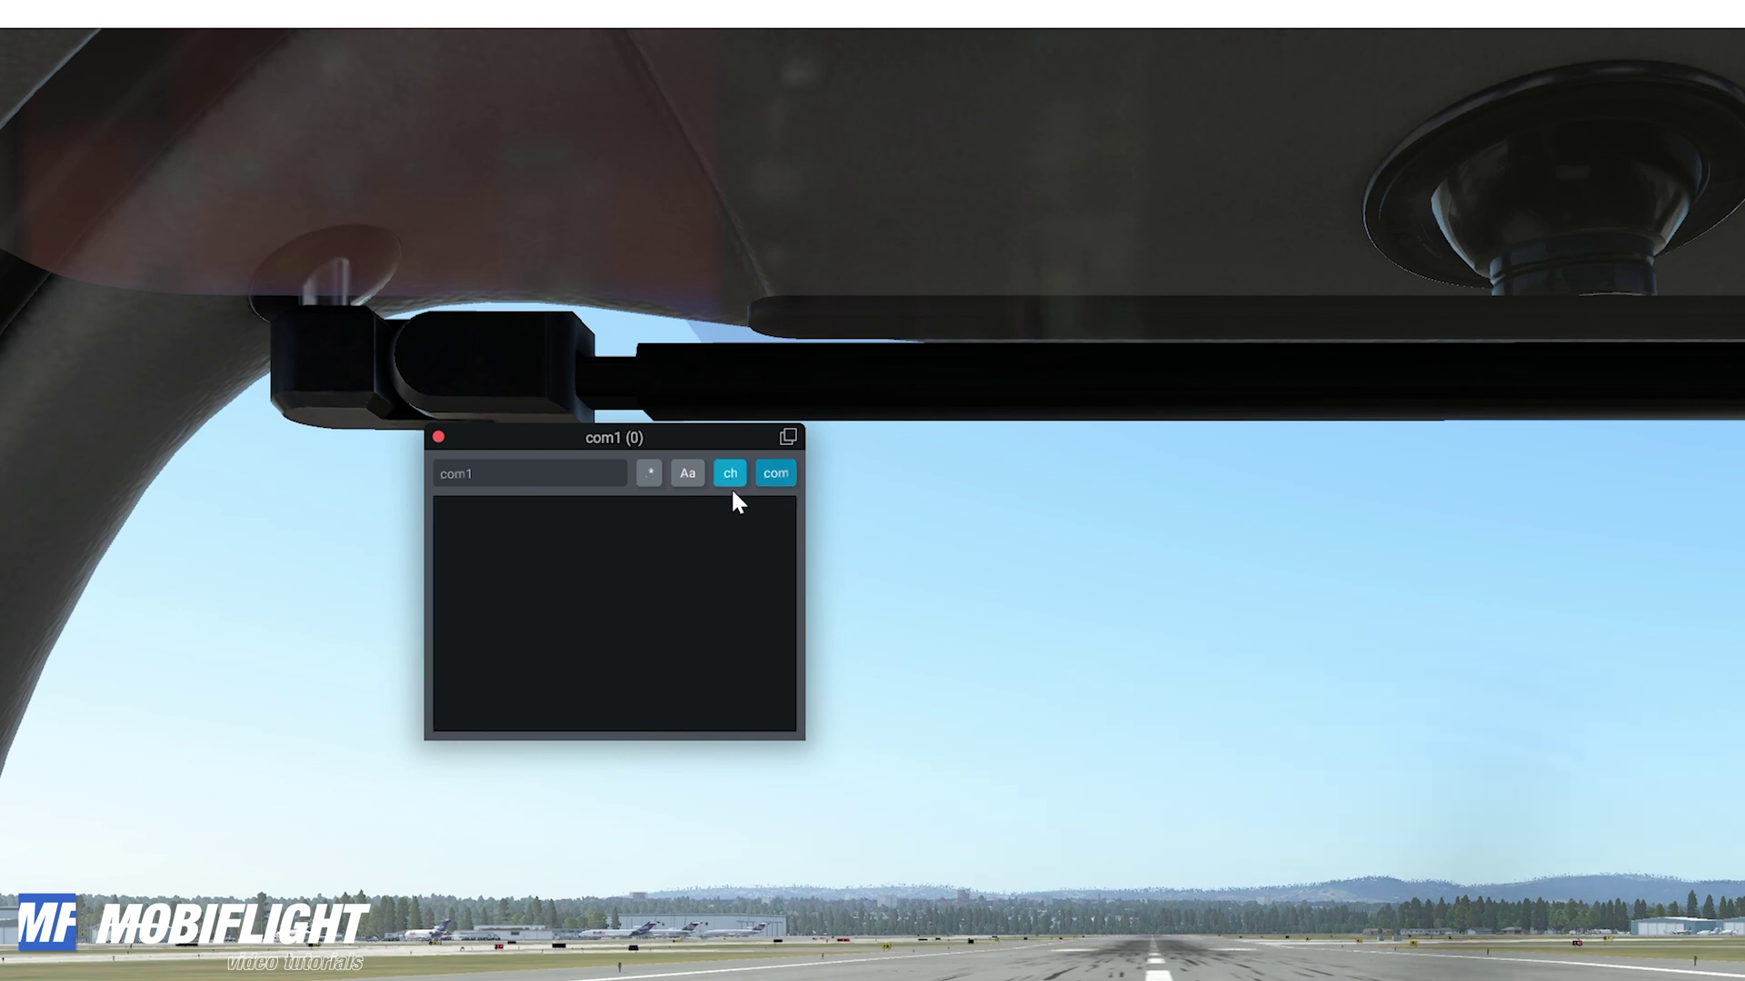
pyautogui.click(732, 480)
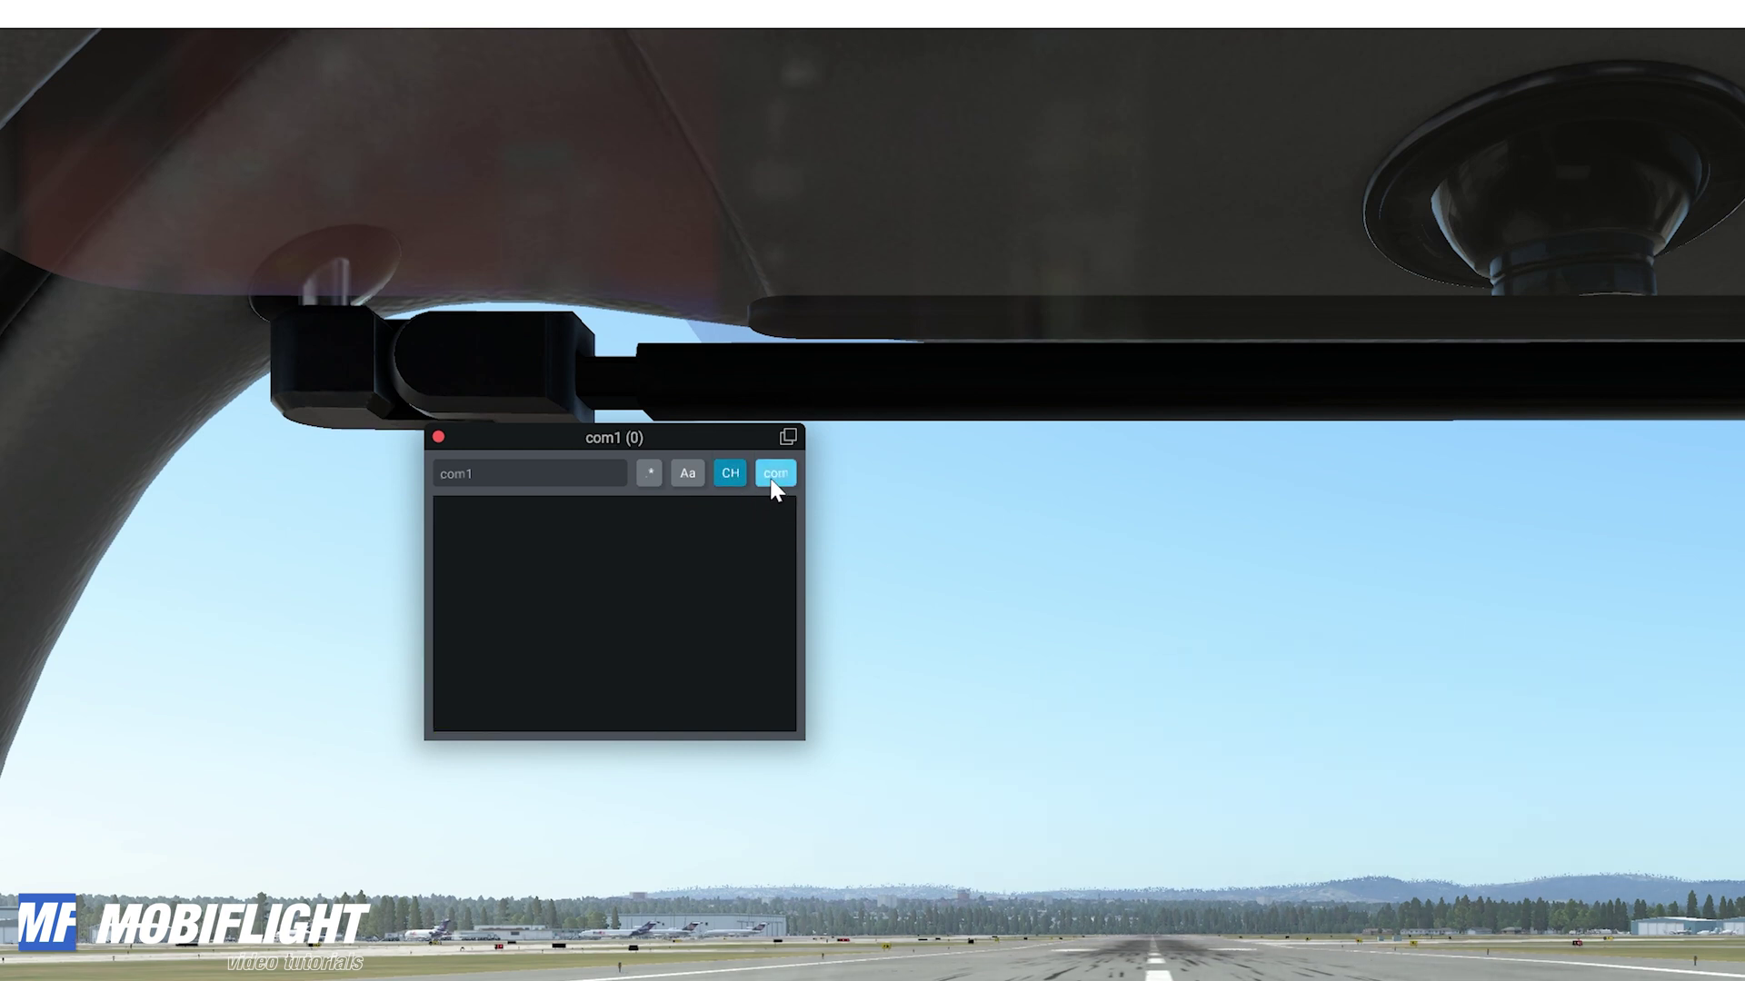
pyautogui.click(774, 482)
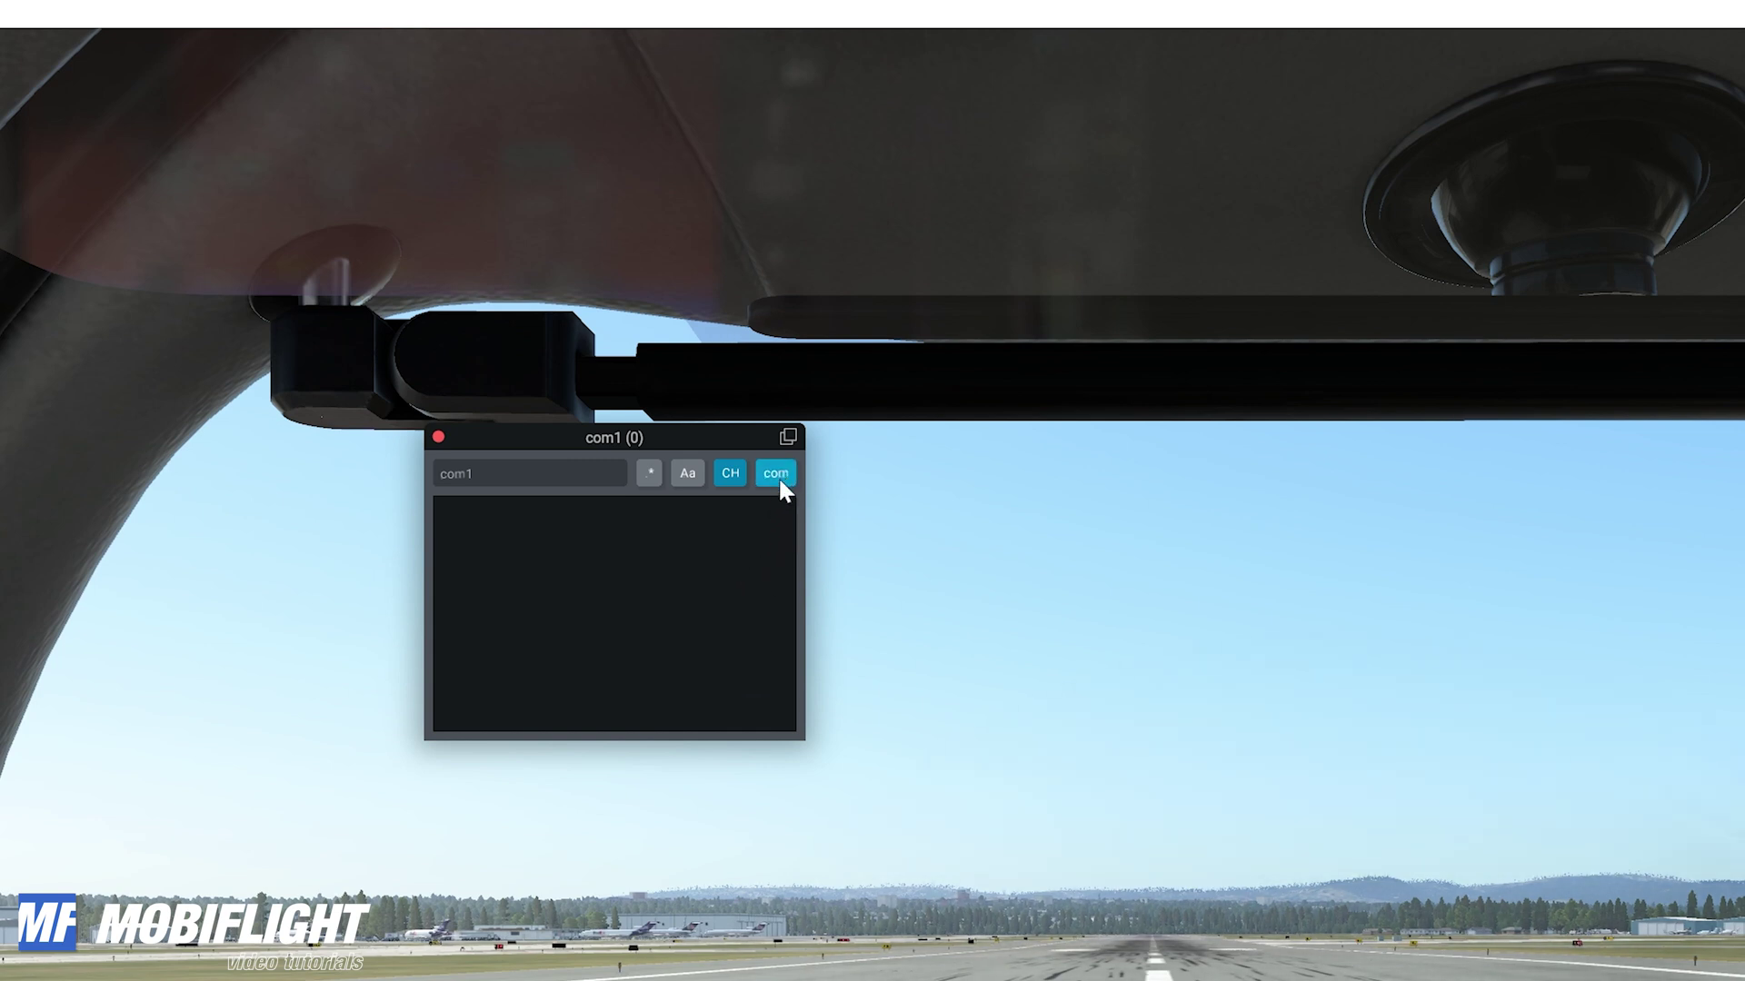
pyautogui.click(733, 483)
pyautogui.click(729, 474)
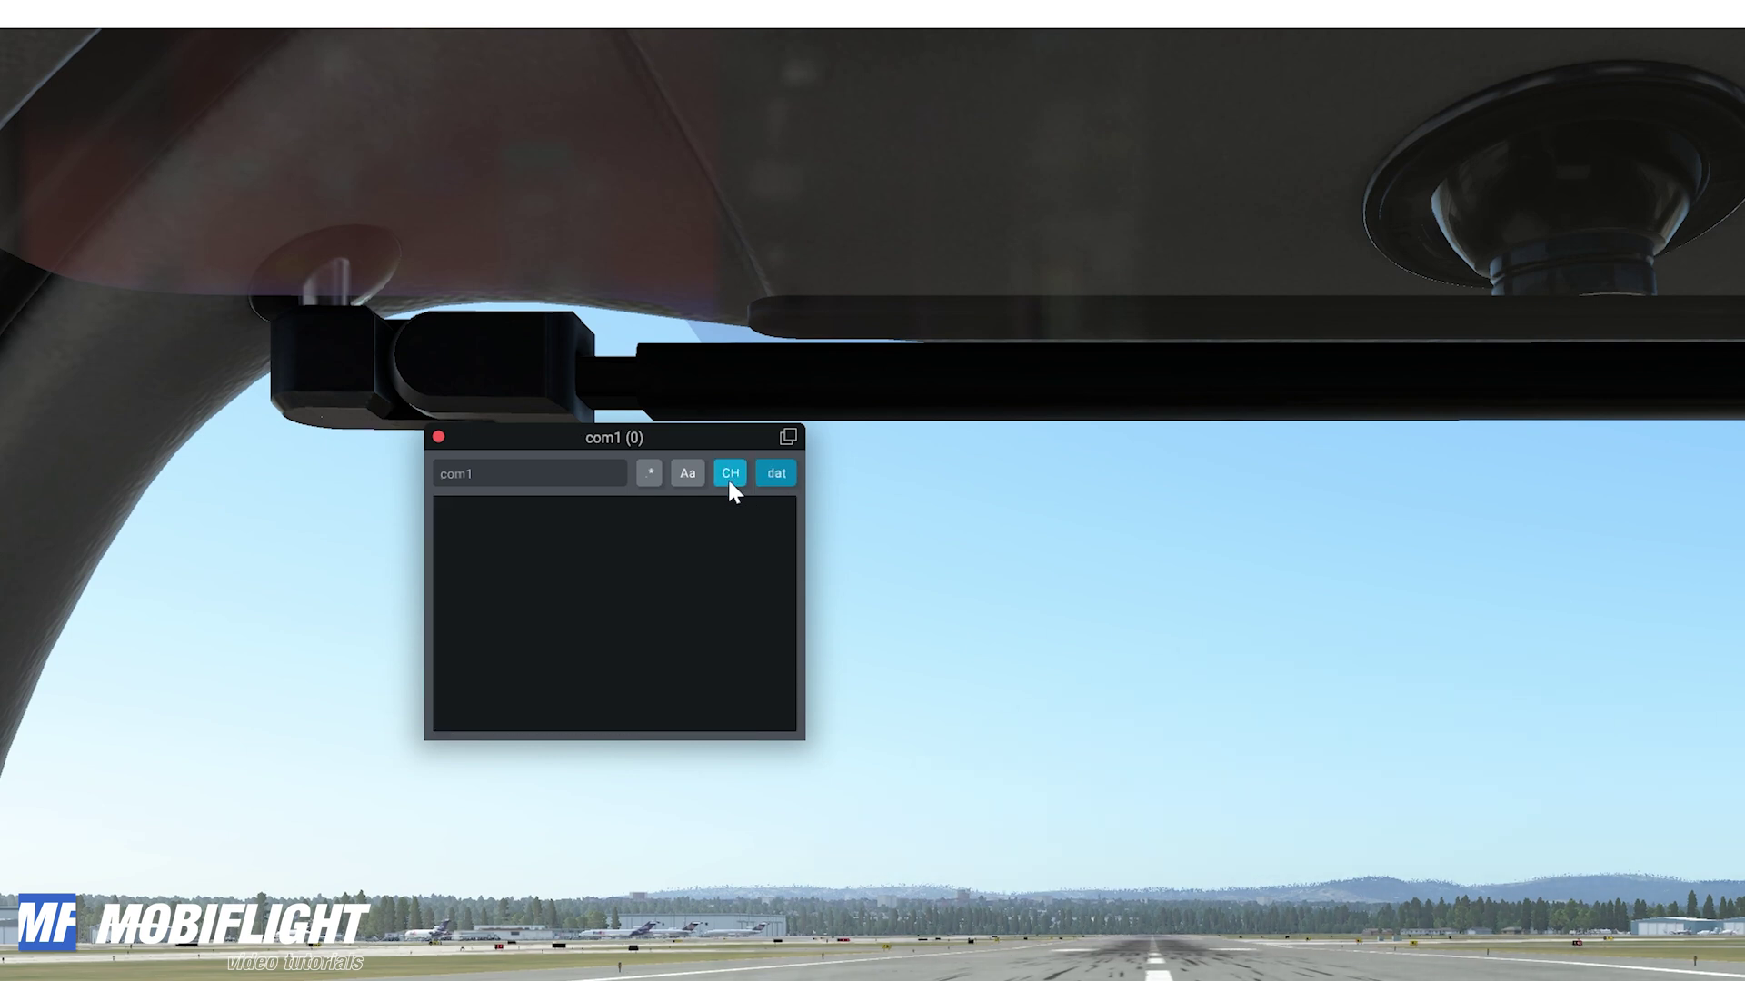
pyautogui.click(730, 475)
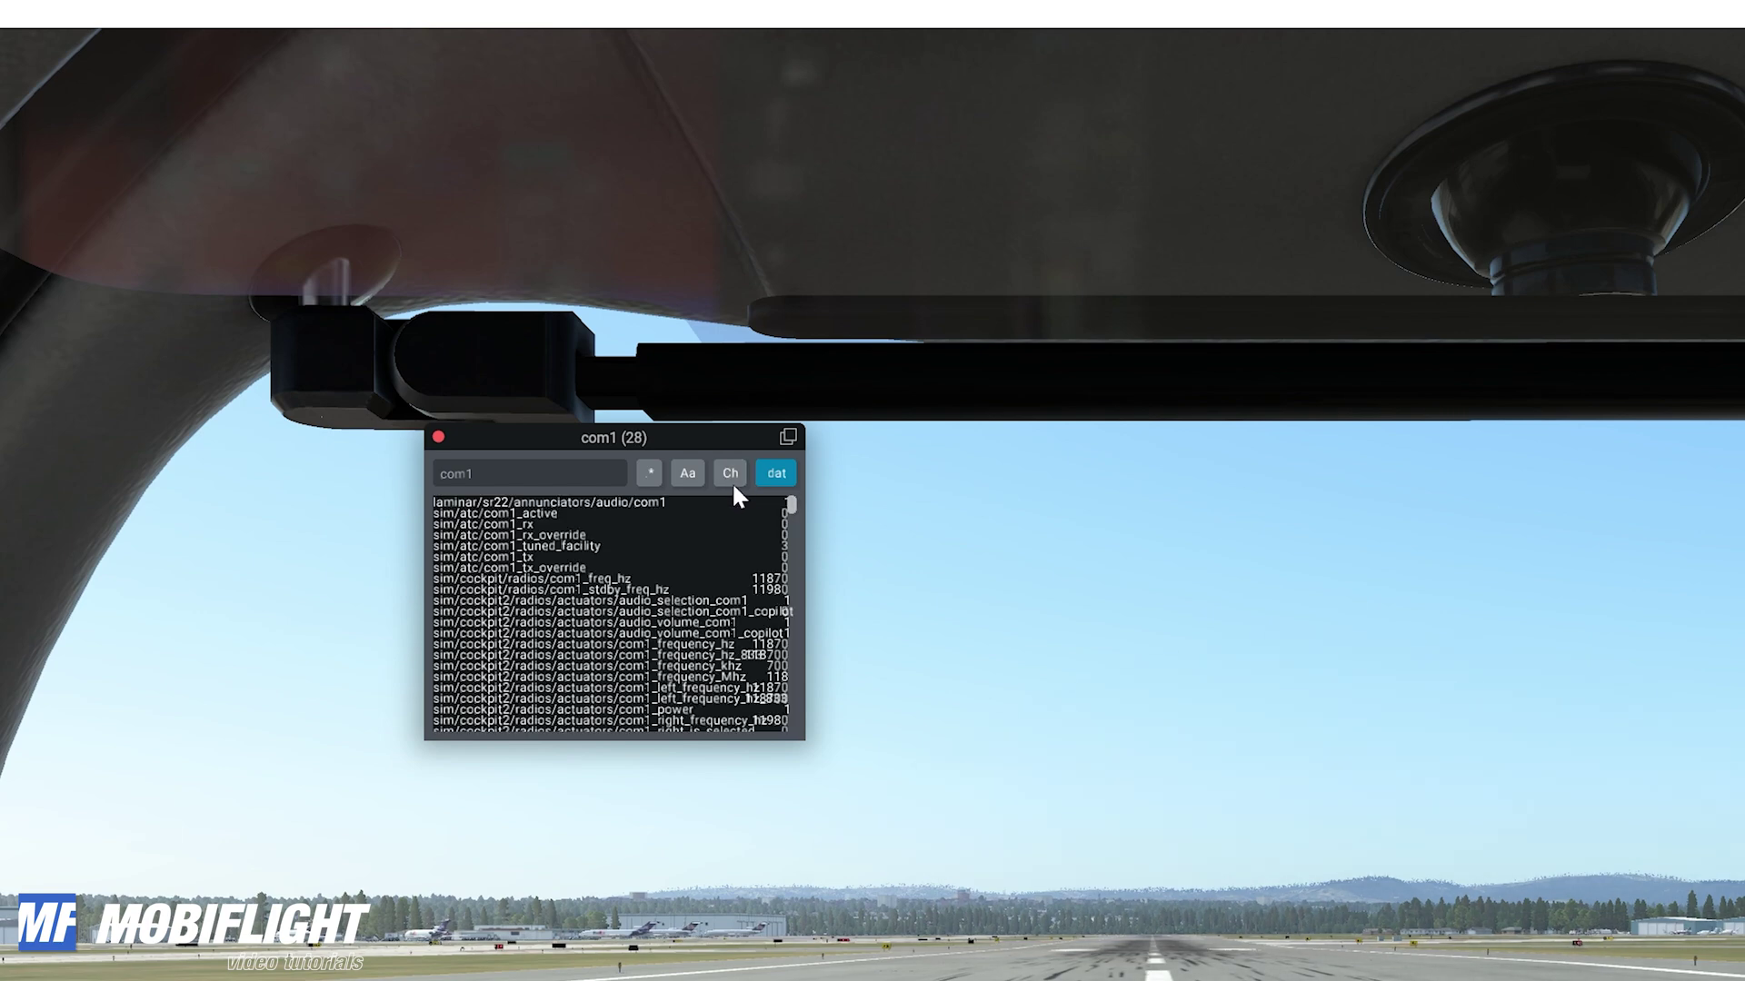
pyautogui.click(732, 482)
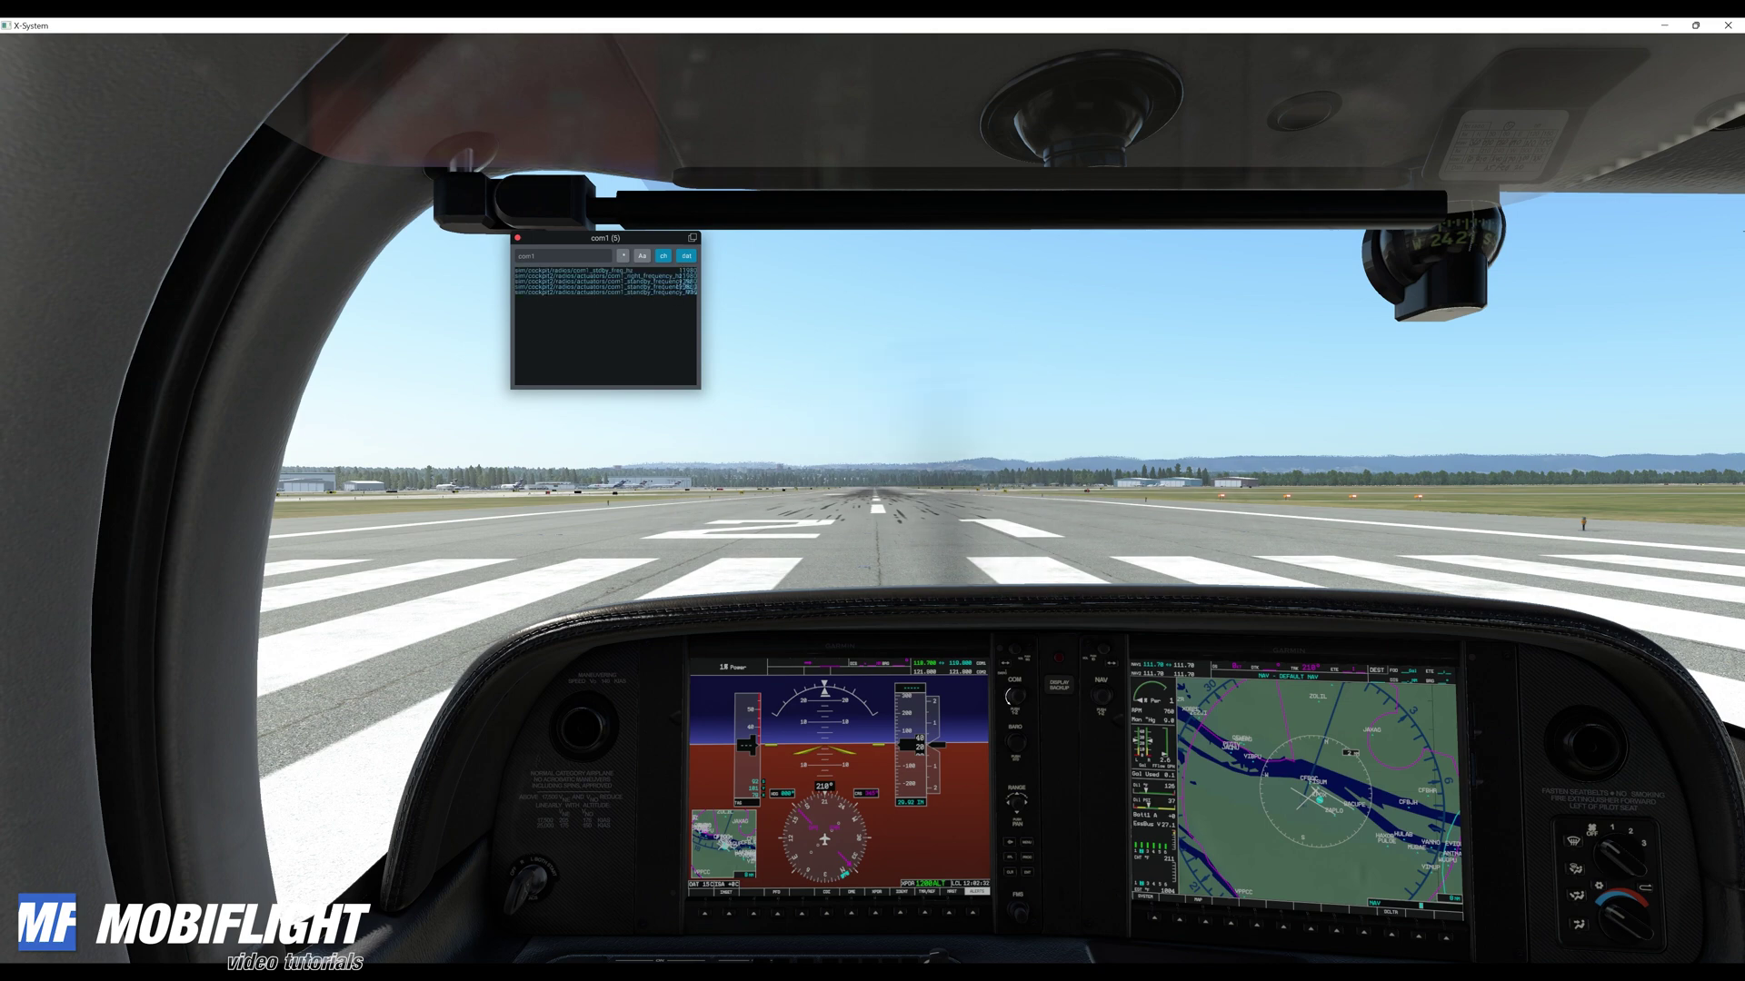
# Tune COM1 standby to 122.800 and copy com1_standby_frequency_hz_833 into MobiFlight's DataRef field
pyautogui.scroll(5, 1006, 701)
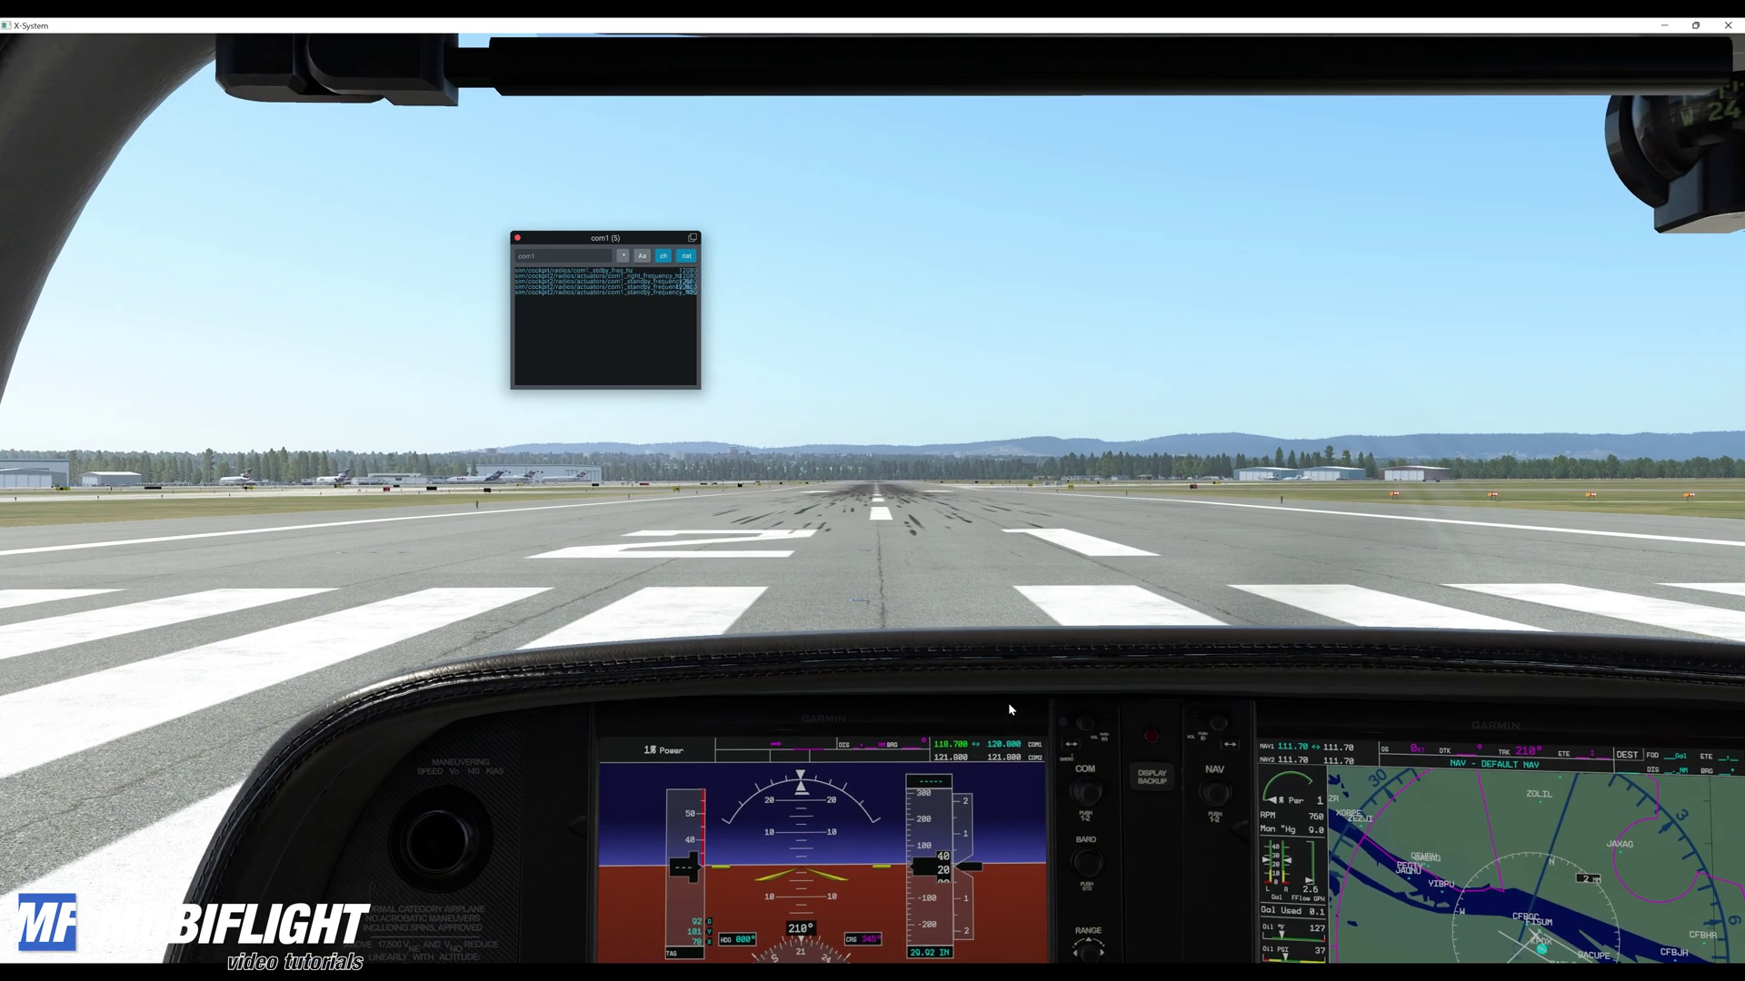
pyautogui.scroll(-1, 1110, 845)
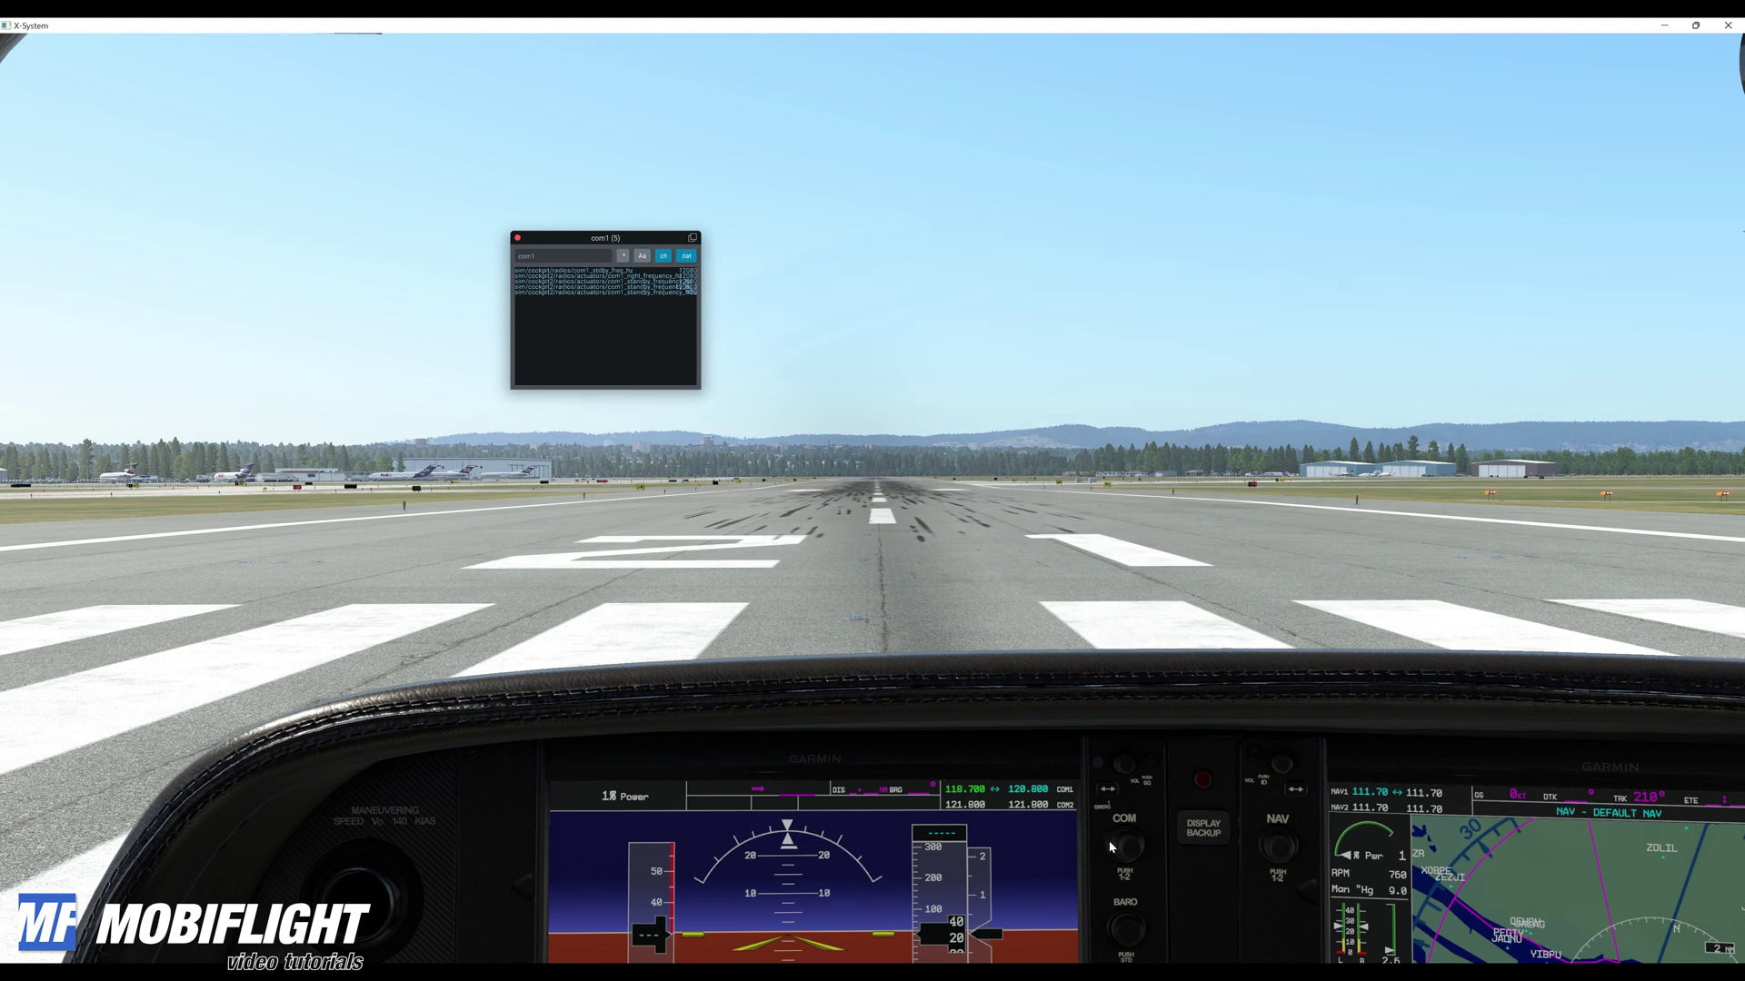
pyautogui.scroll(2, 1110, 845)
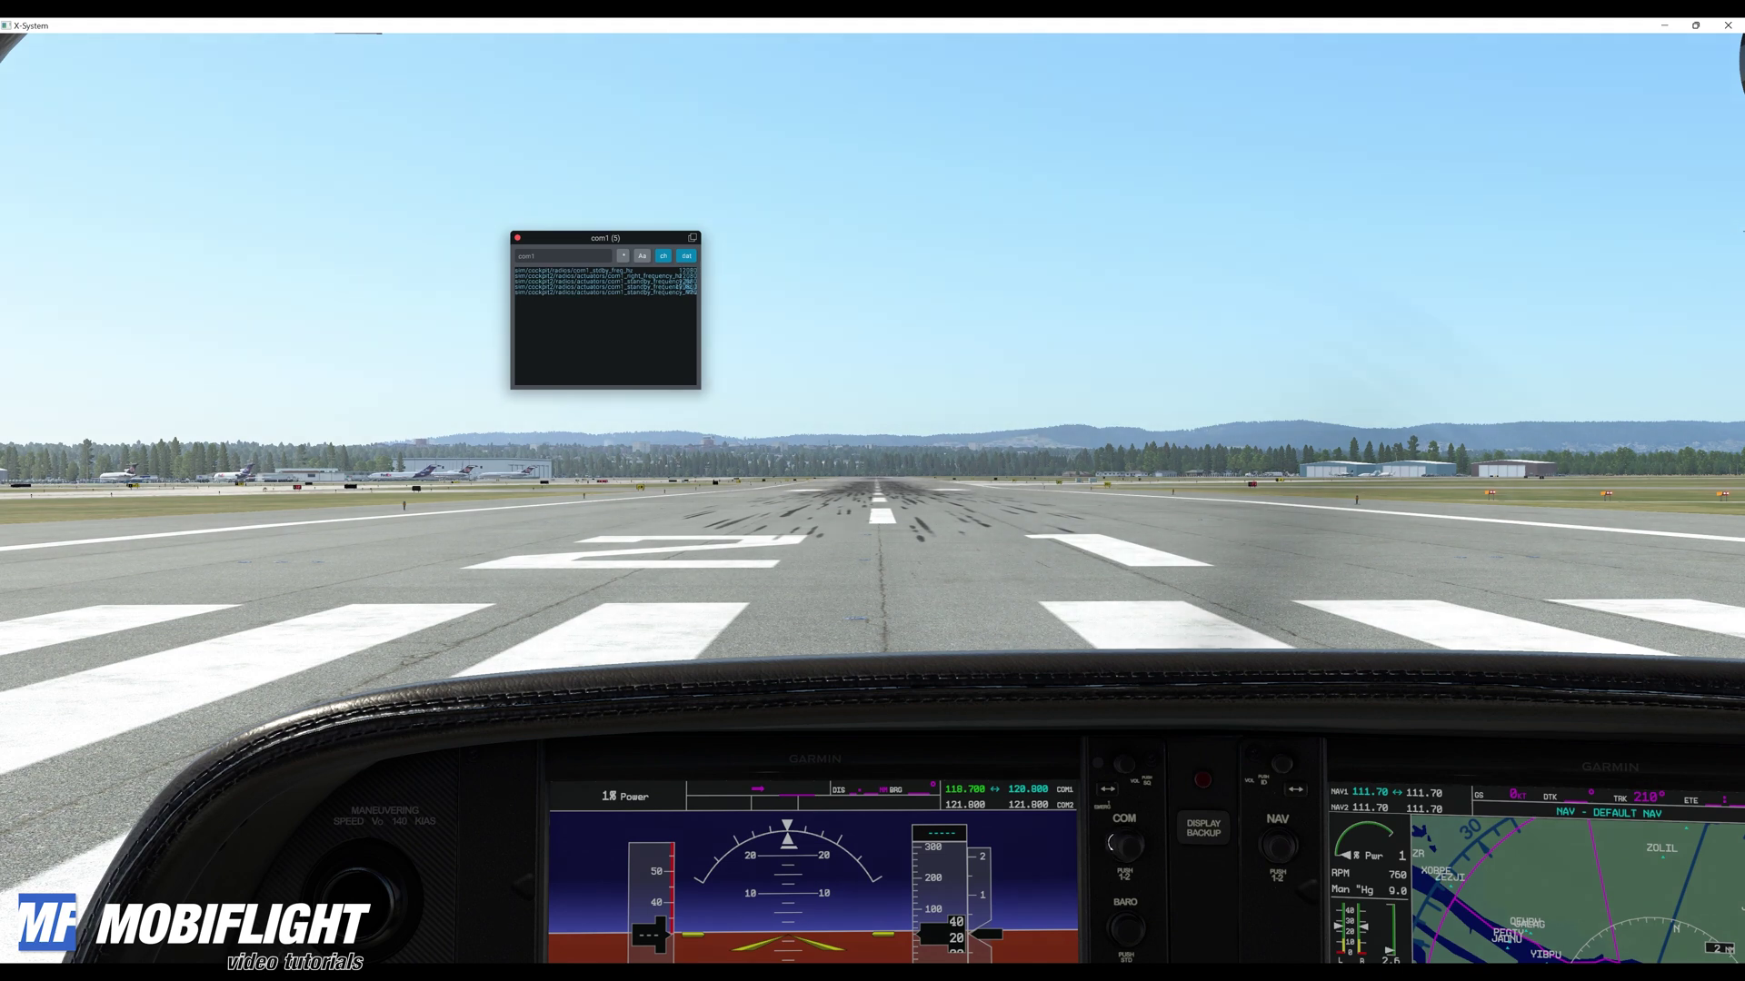
pyautogui.moveTo(710, 403); pyautogui.dragTo(1253, 517)
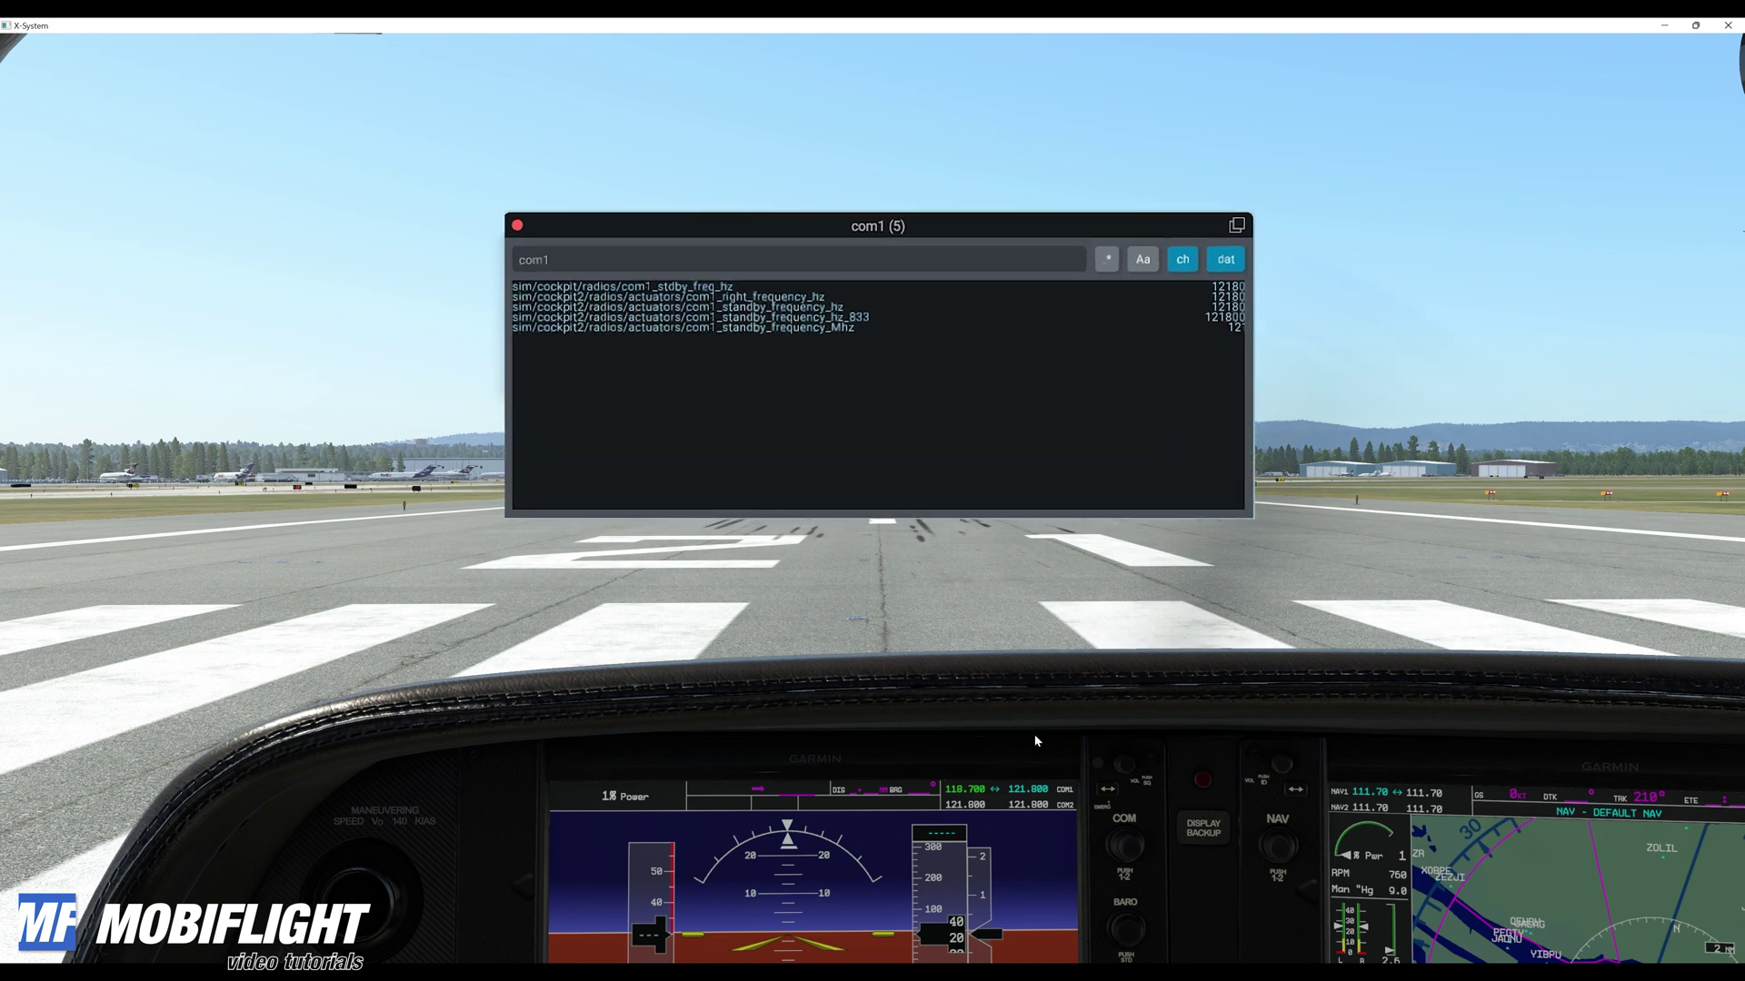
pyautogui.scroll(1, 1113, 851)
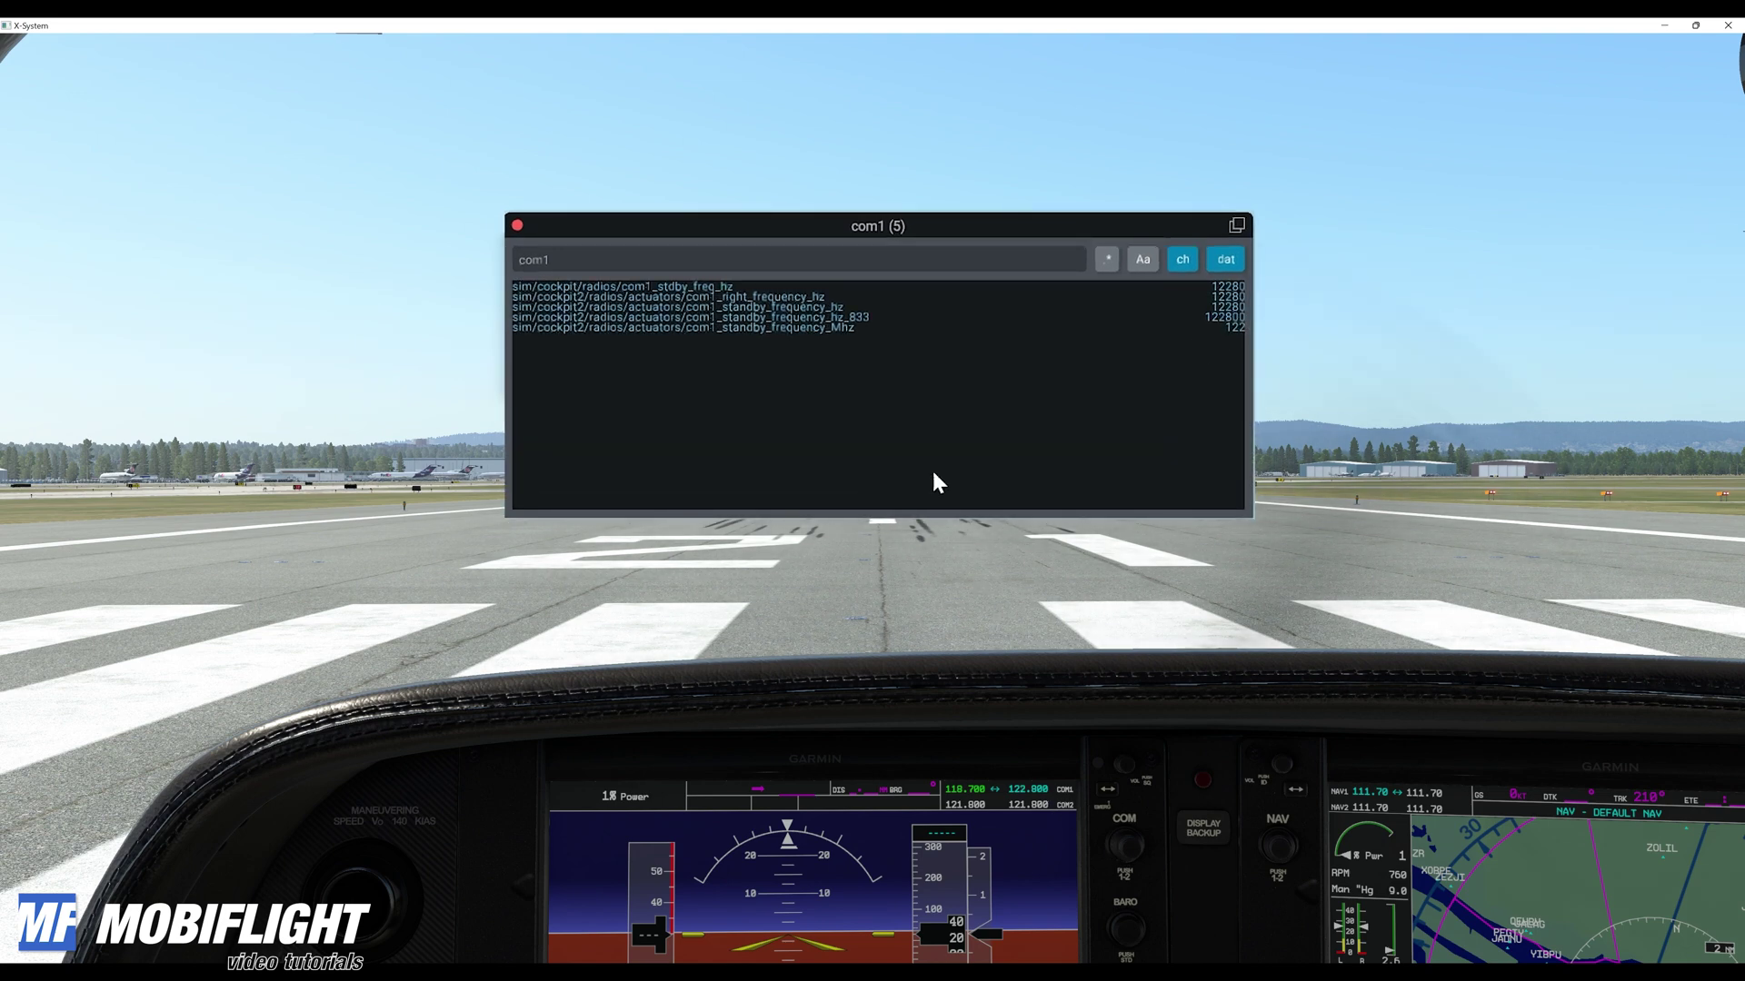
pyautogui.click(830, 317)
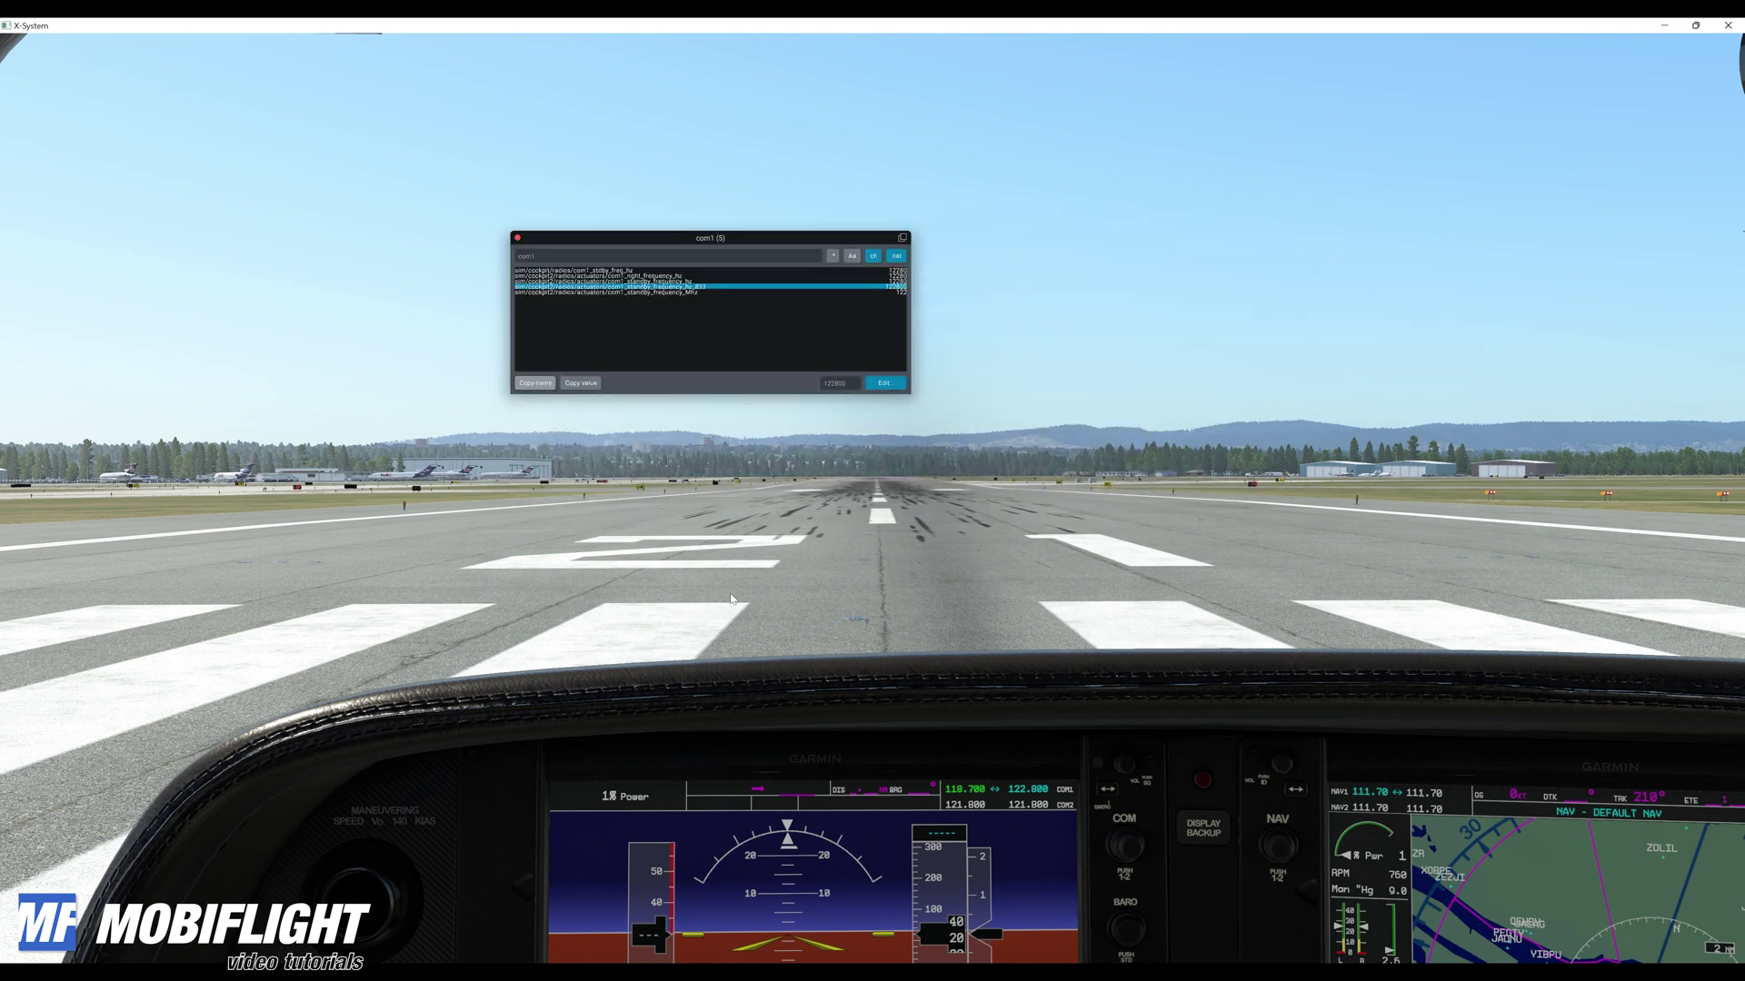
pyautogui.hotkey('alt', 'Tab')
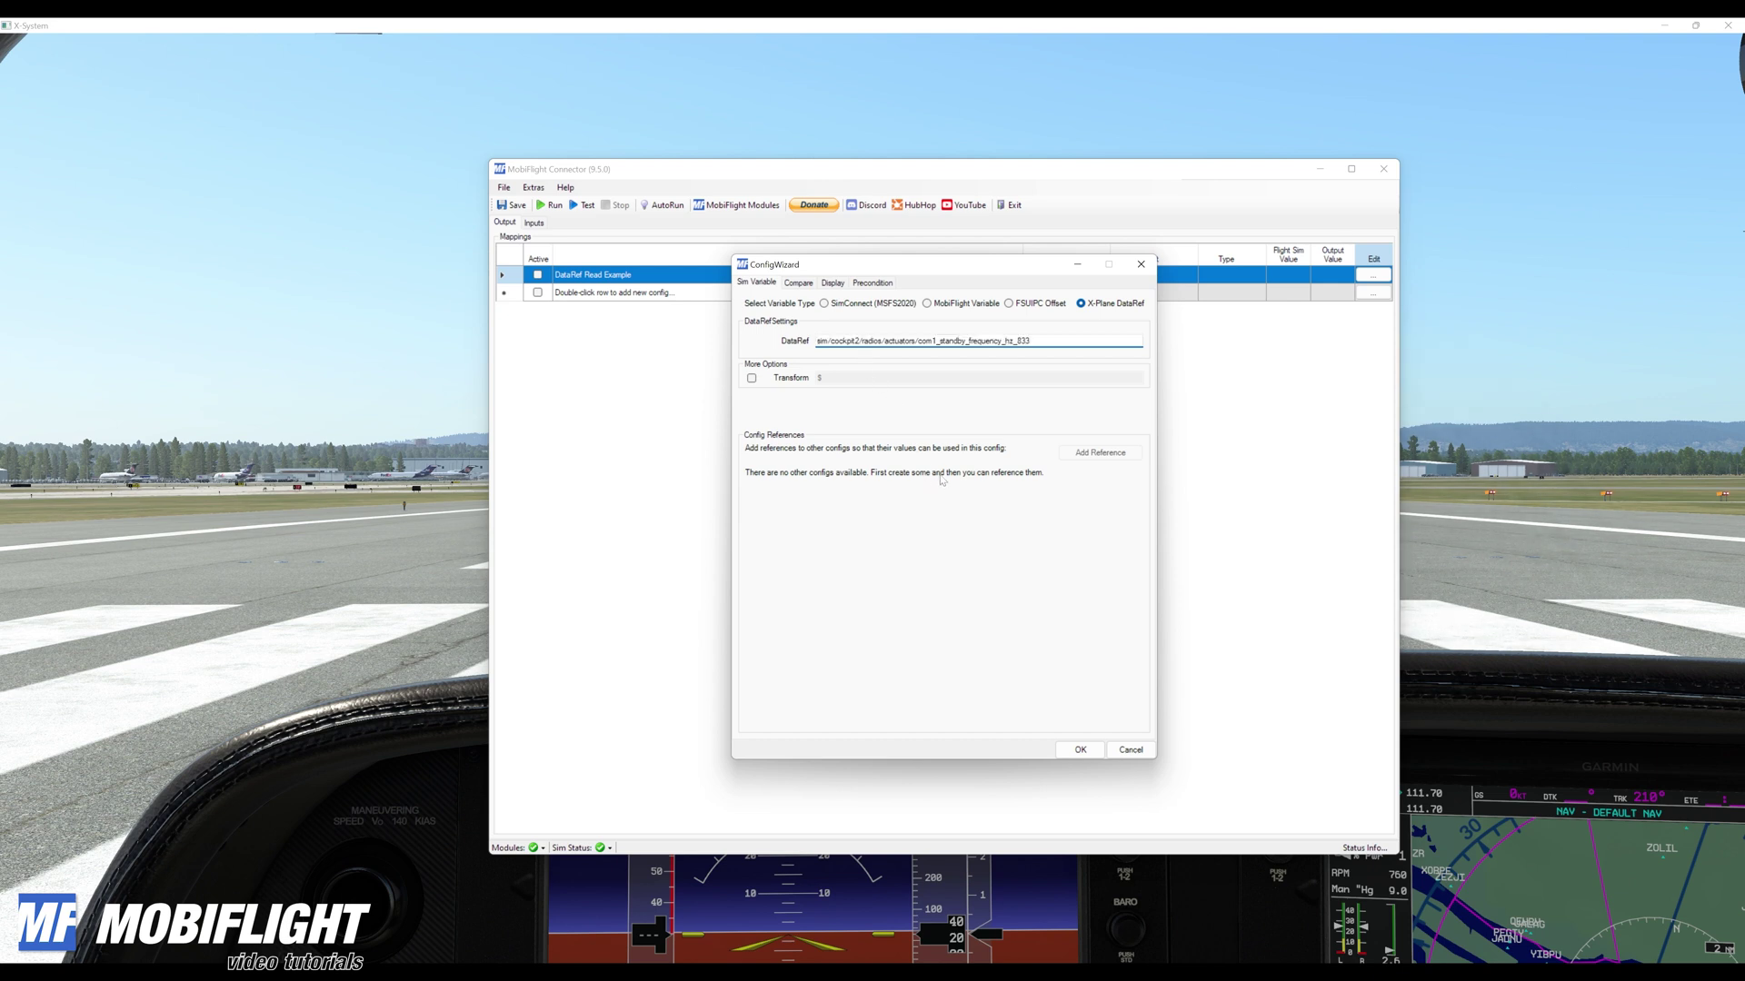
# Confirm the config reading 122800, then arrange X-Plane on the left beside MobiFlight
pyautogui.click(1075, 753)
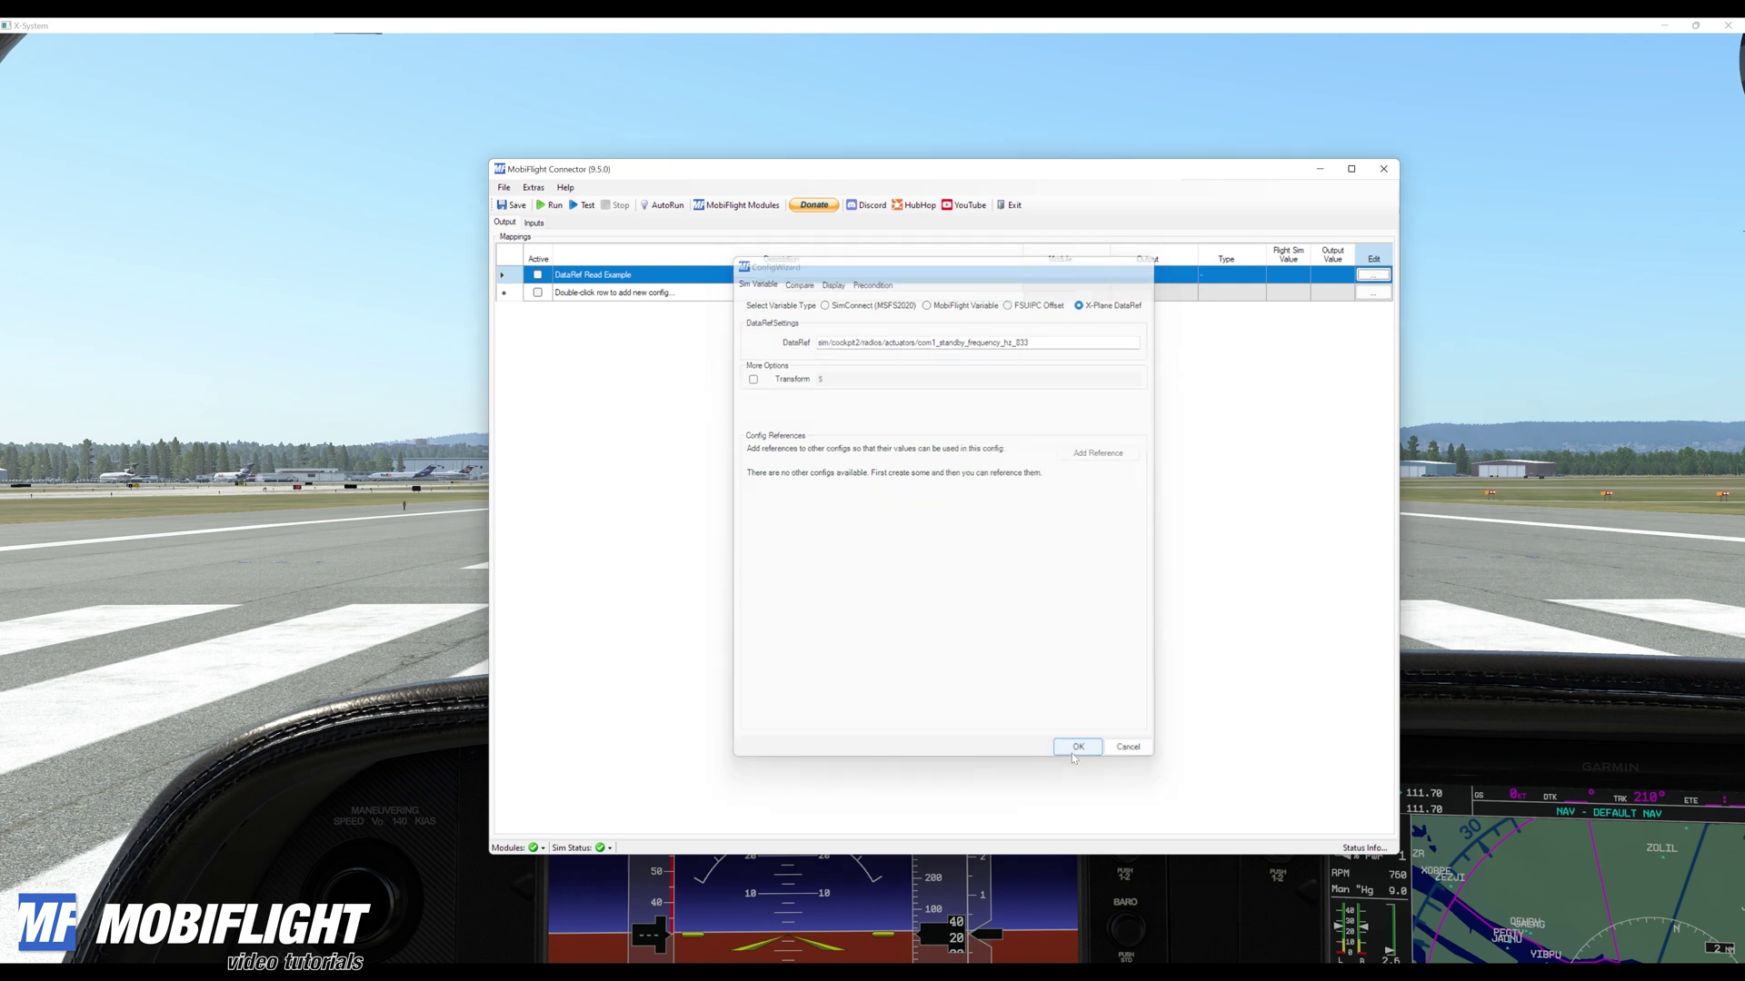
pyautogui.click(711, 297)
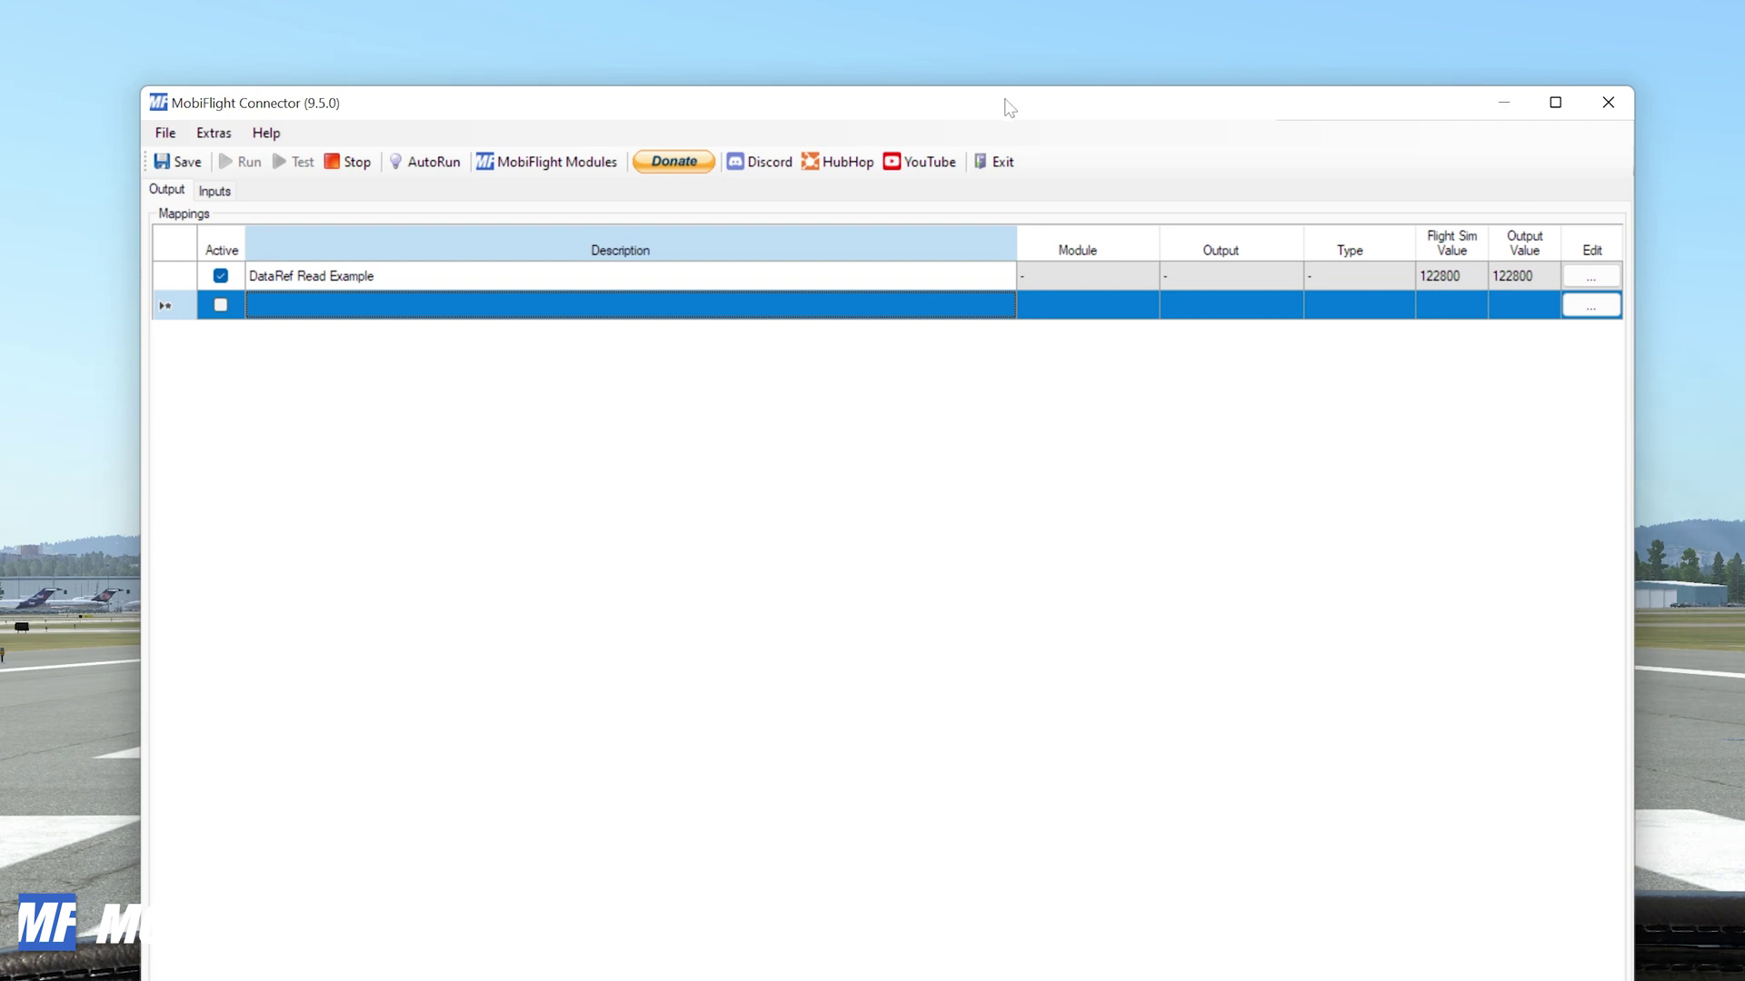
pyautogui.moveTo(1008, 107); pyautogui.dragTo(1744, 374)
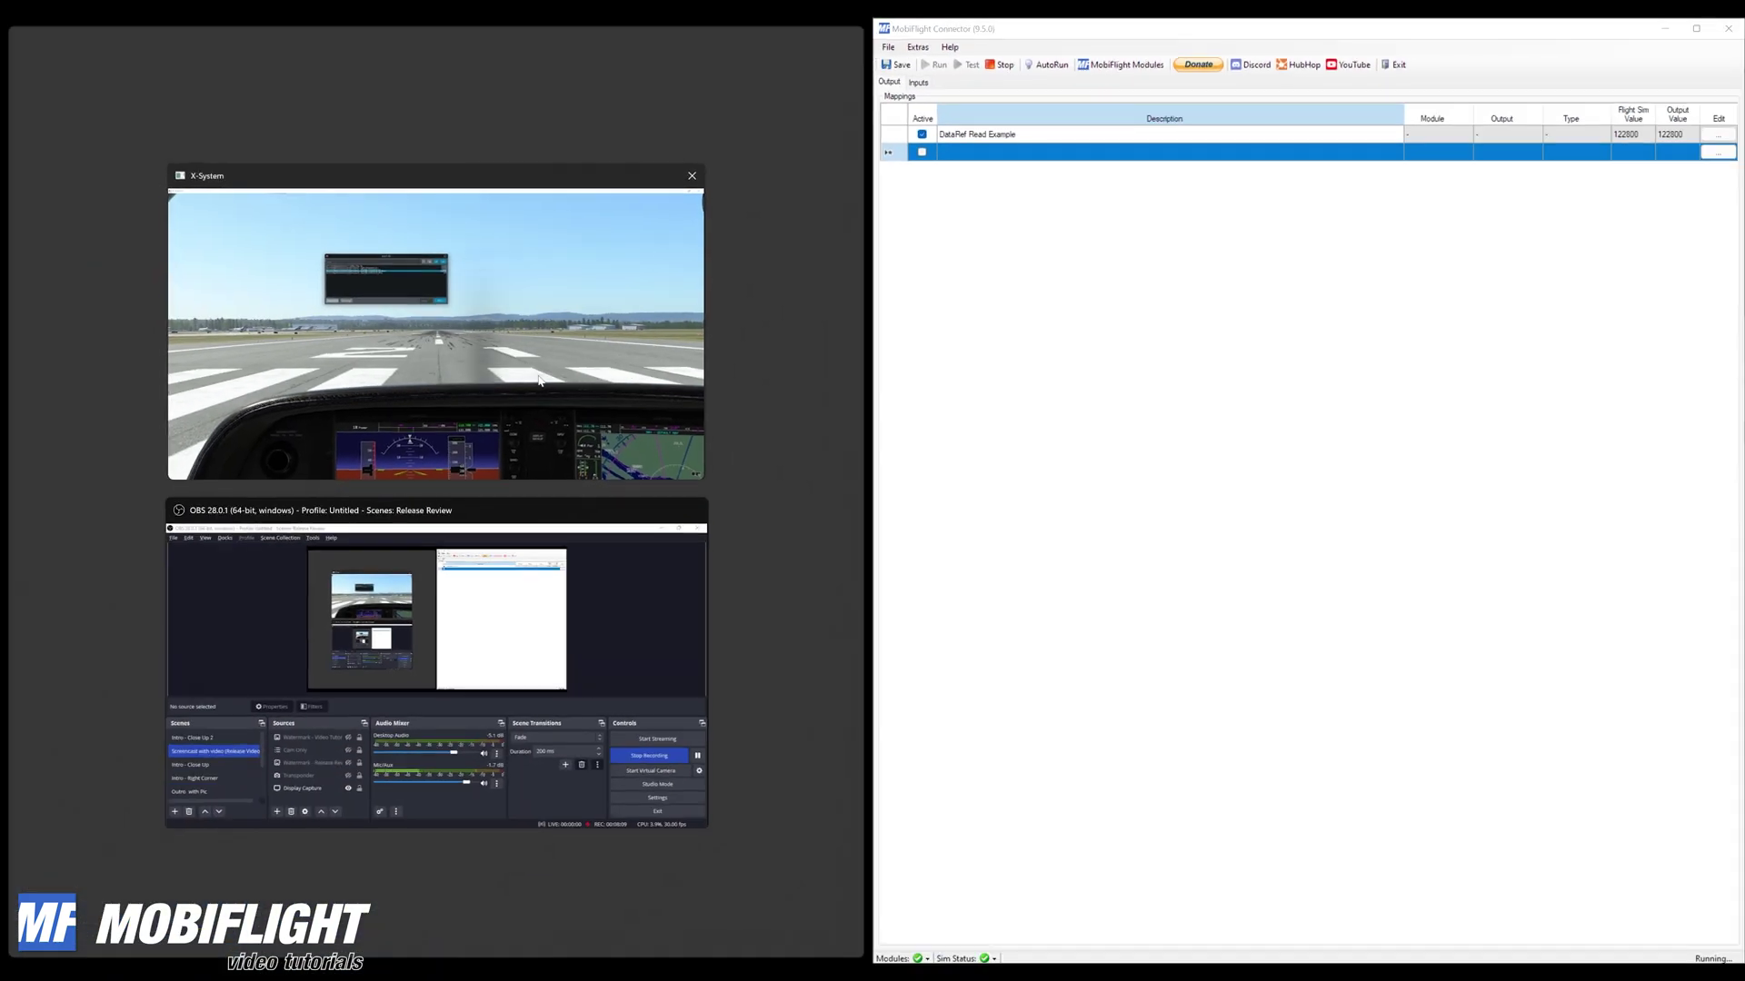
pyautogui.click(224, 450)
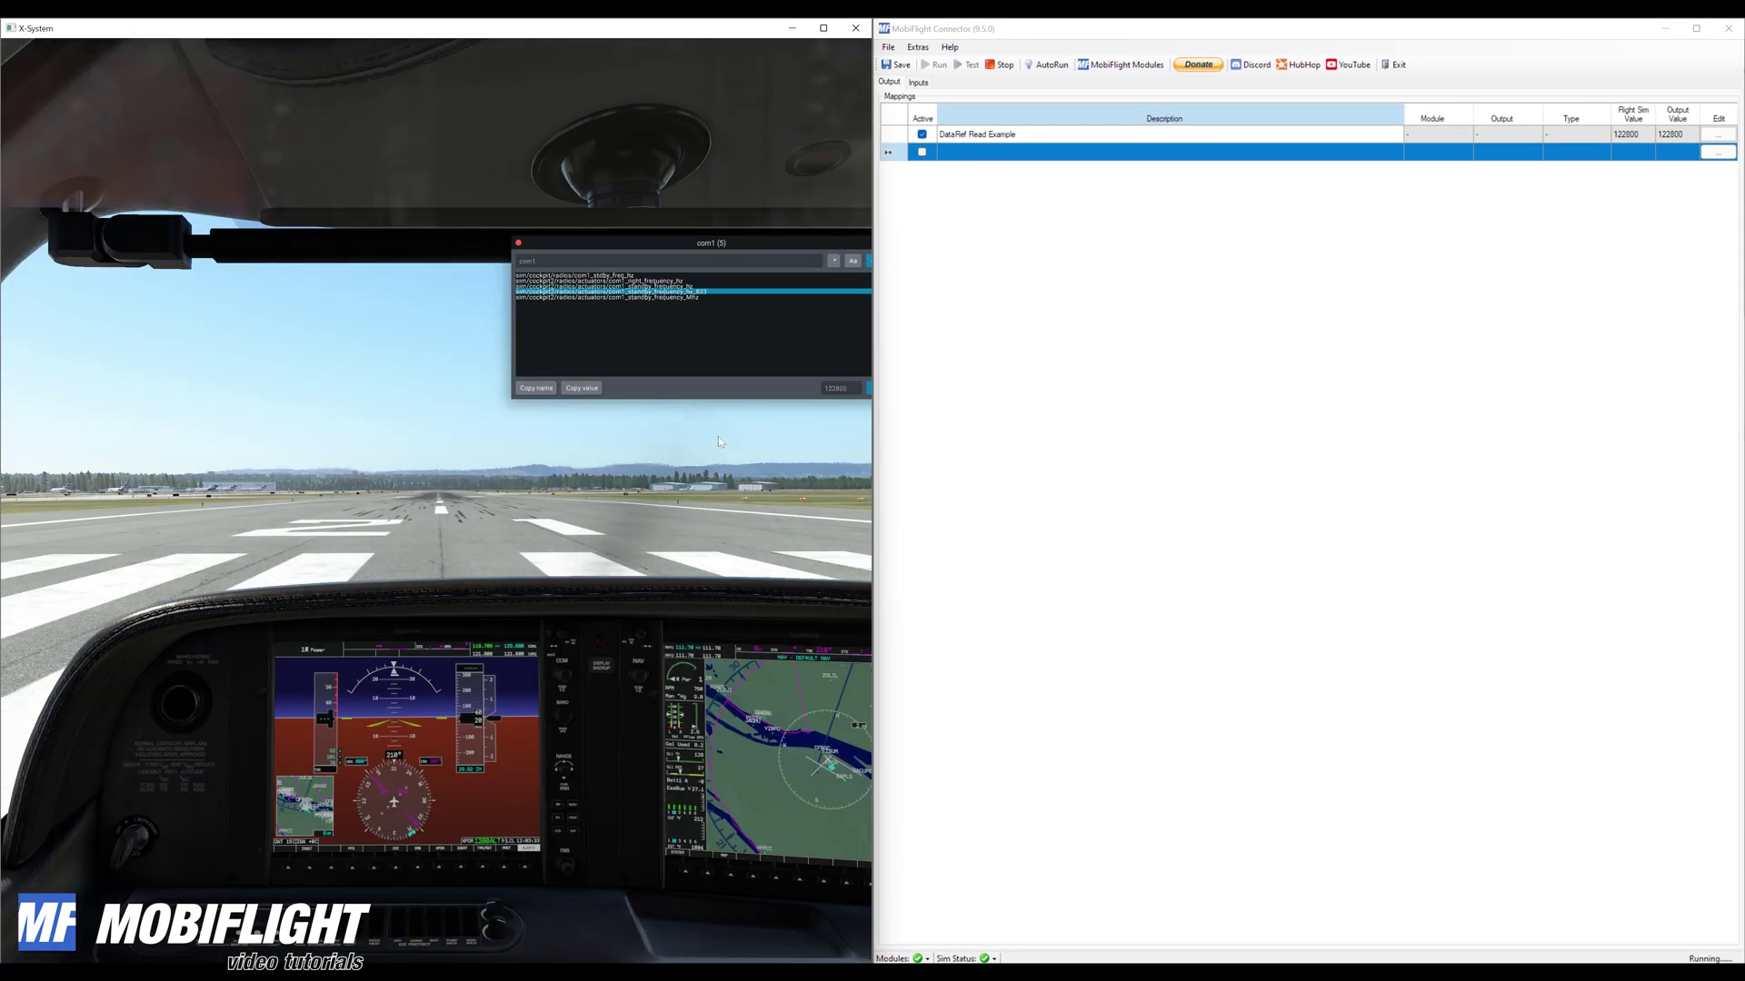
# Turn the COM1 standby knob and watch MobiFlight's Flight Sim Value follow, ending at 124705
pyautogui.moveTo(664, 244); pyautogui.dragTo(344, 228)
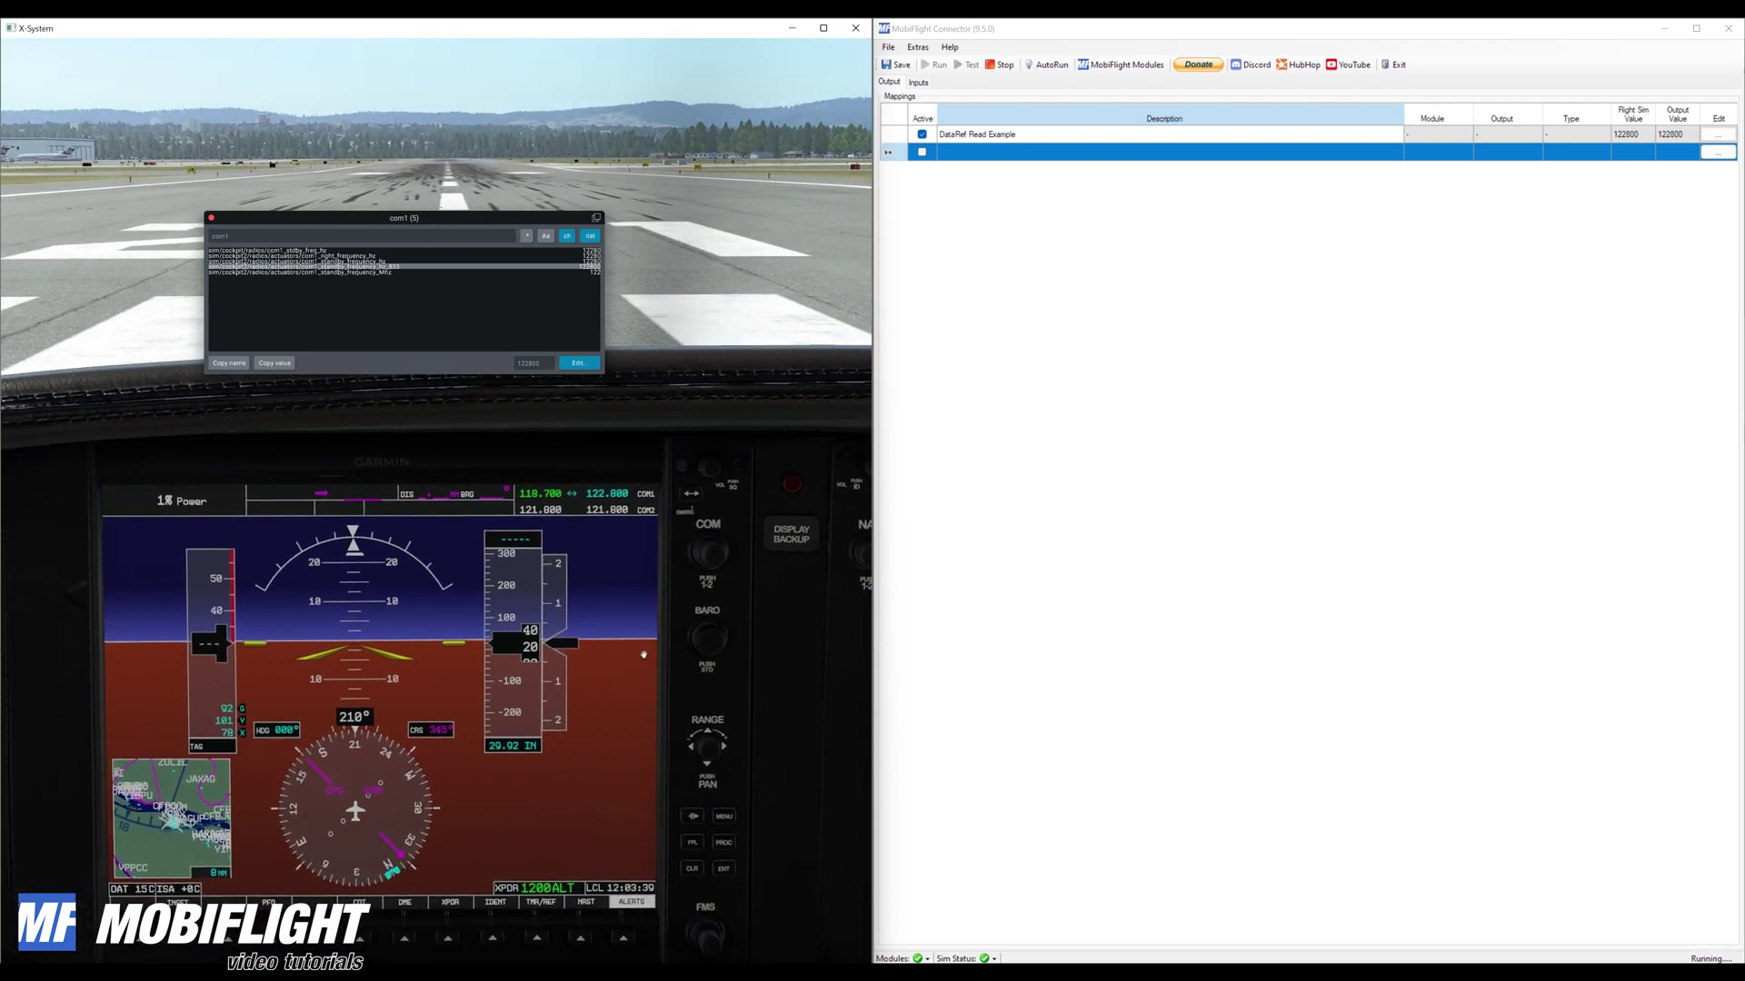
pyautogui.click(698, 554)
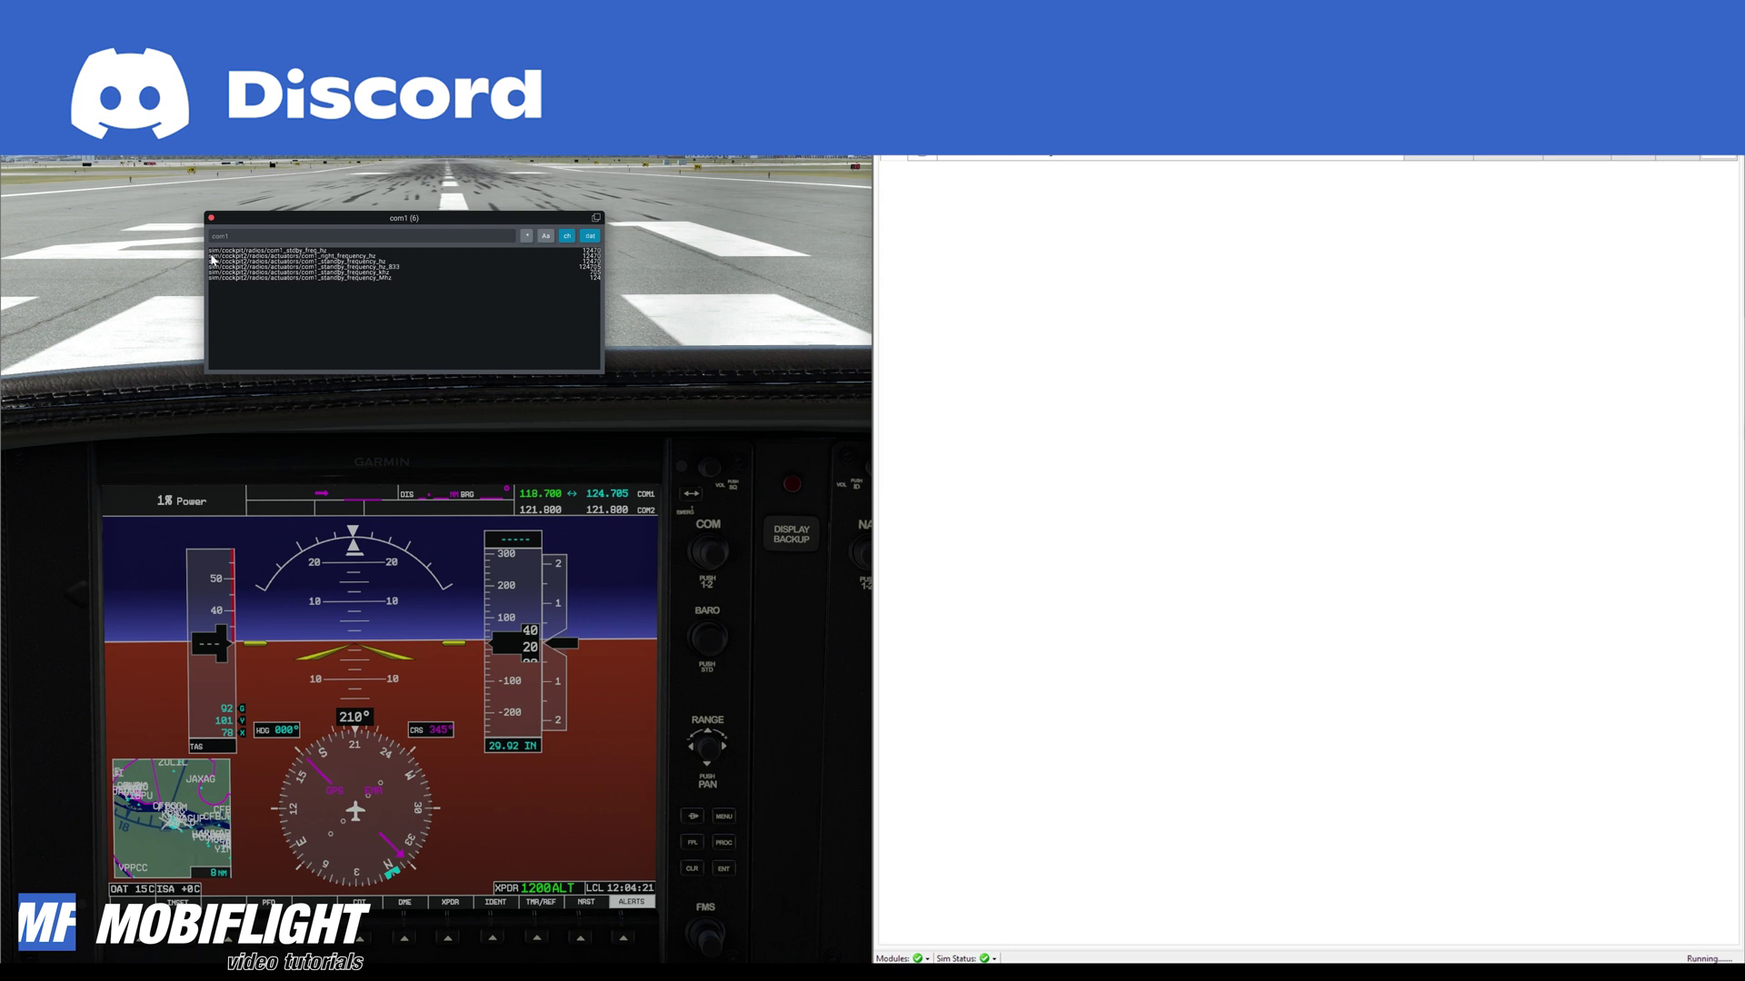
# Replace the search with 'heading' to list 57 datarefs, and start a new MobiFlight config row
pyautogui.click(233, 238)
pyautogui.press('BackSpace')
pyautogui.press('BackSpace')
pyautogui.press('BackSpace')
pyautogui.press('BackSpace')
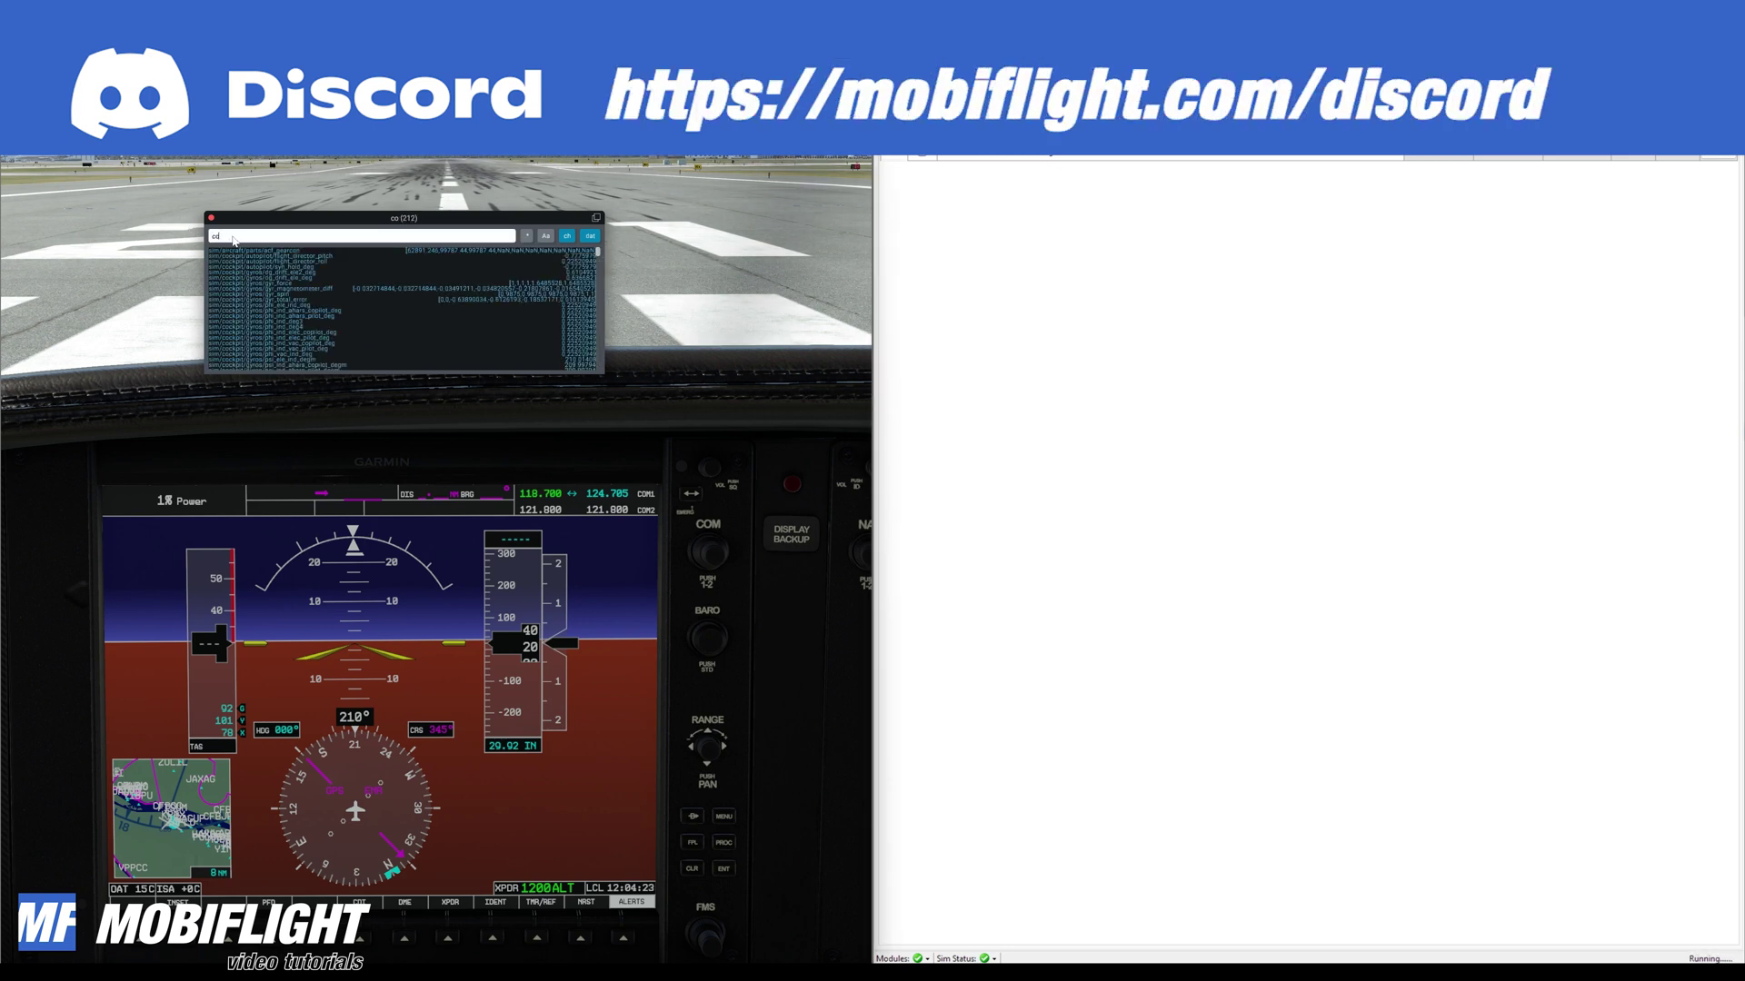
pyautogui.write('heading')
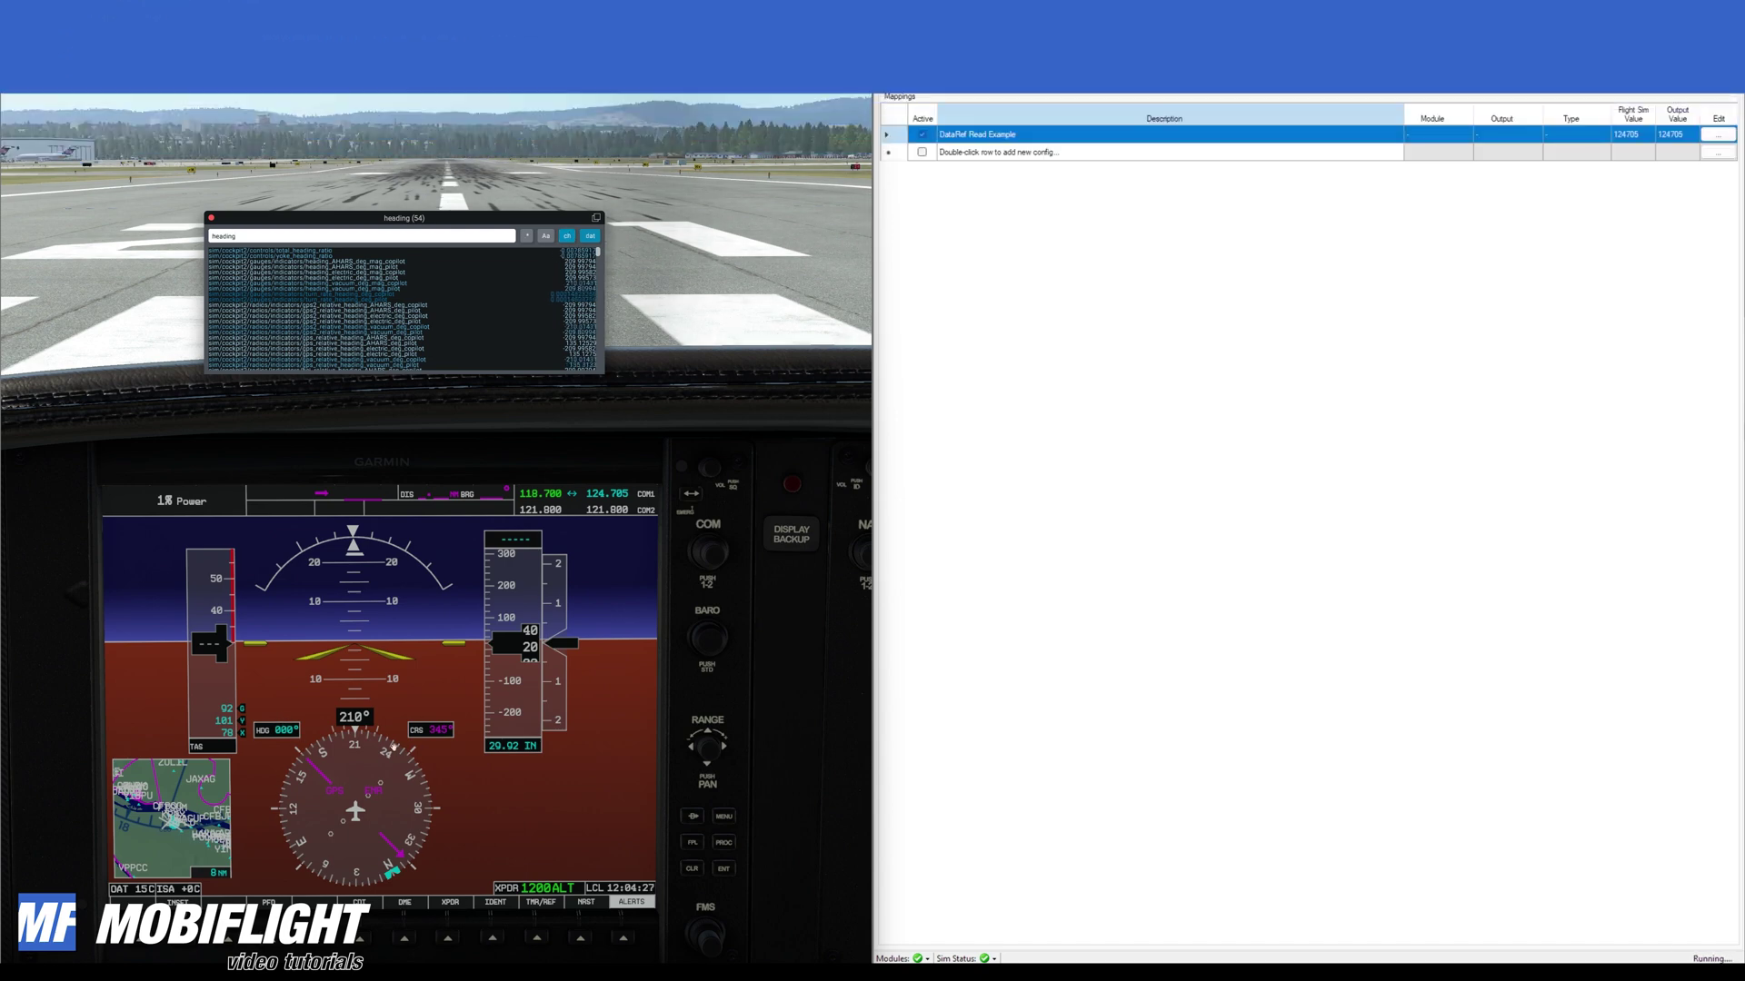
pyautogui.click(784, 720)
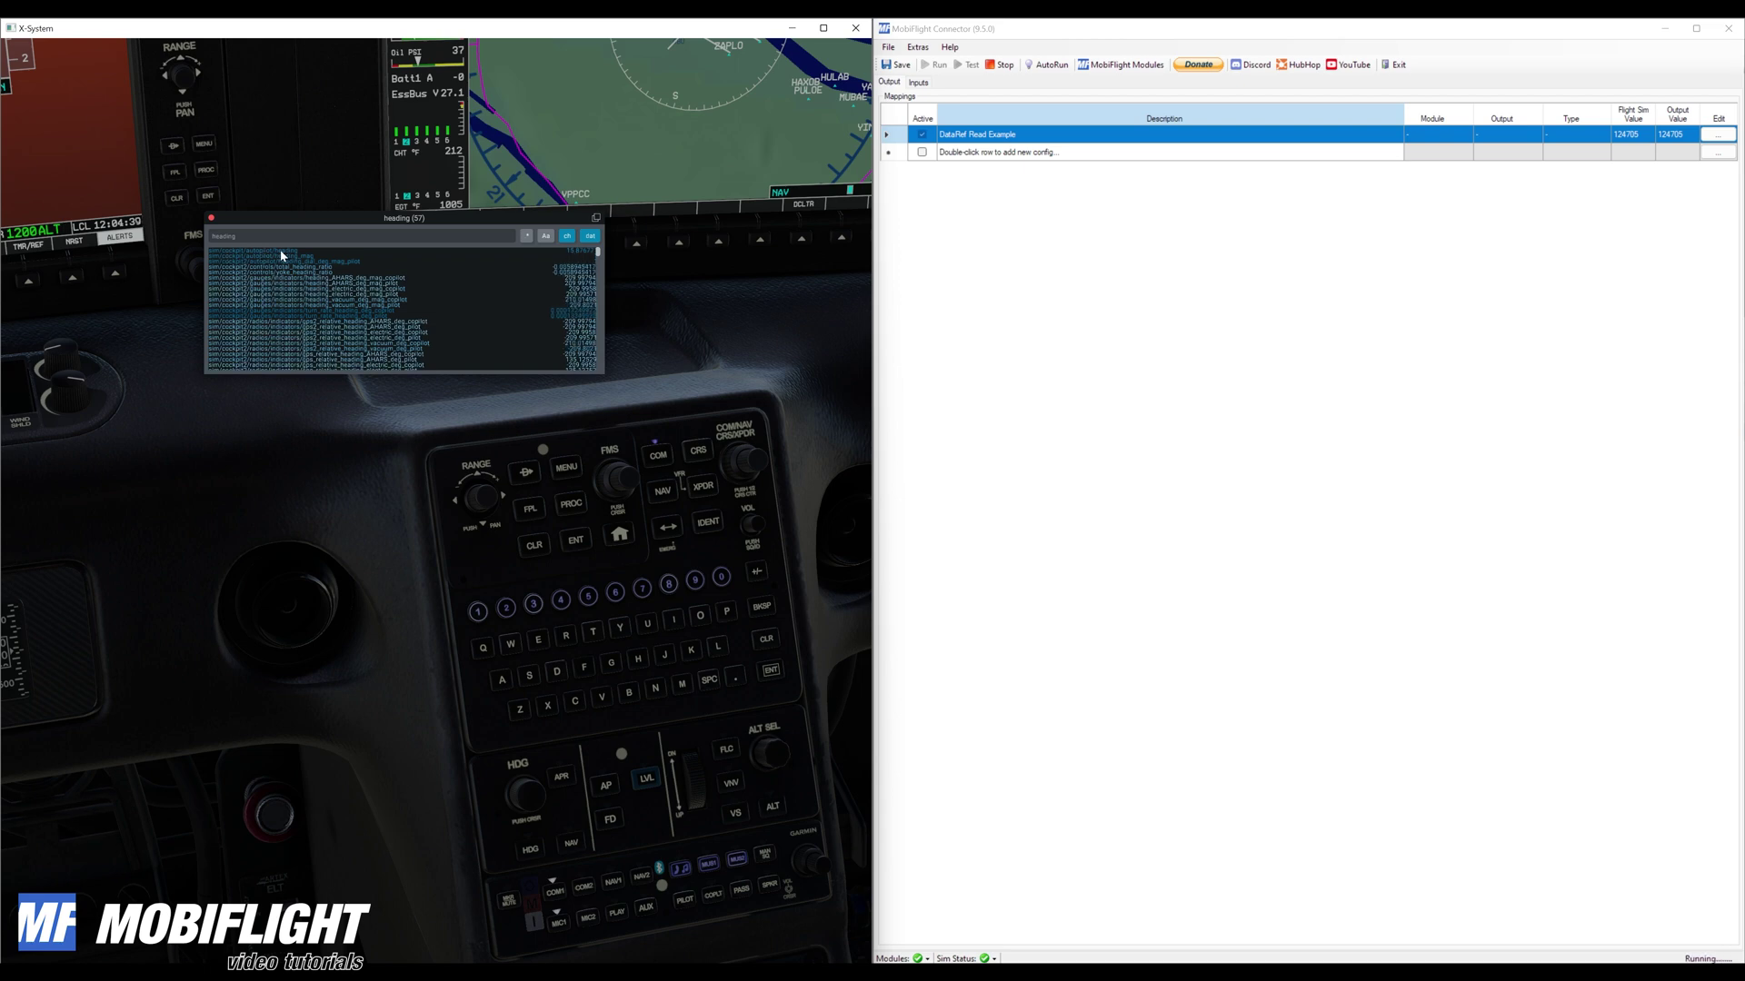
pyautogui.doubleClick(963, 152)
# Name the output 'AP HDG' and make it read X-Plane's heading dataref, showing 15.876
pyautogui.write('AP')
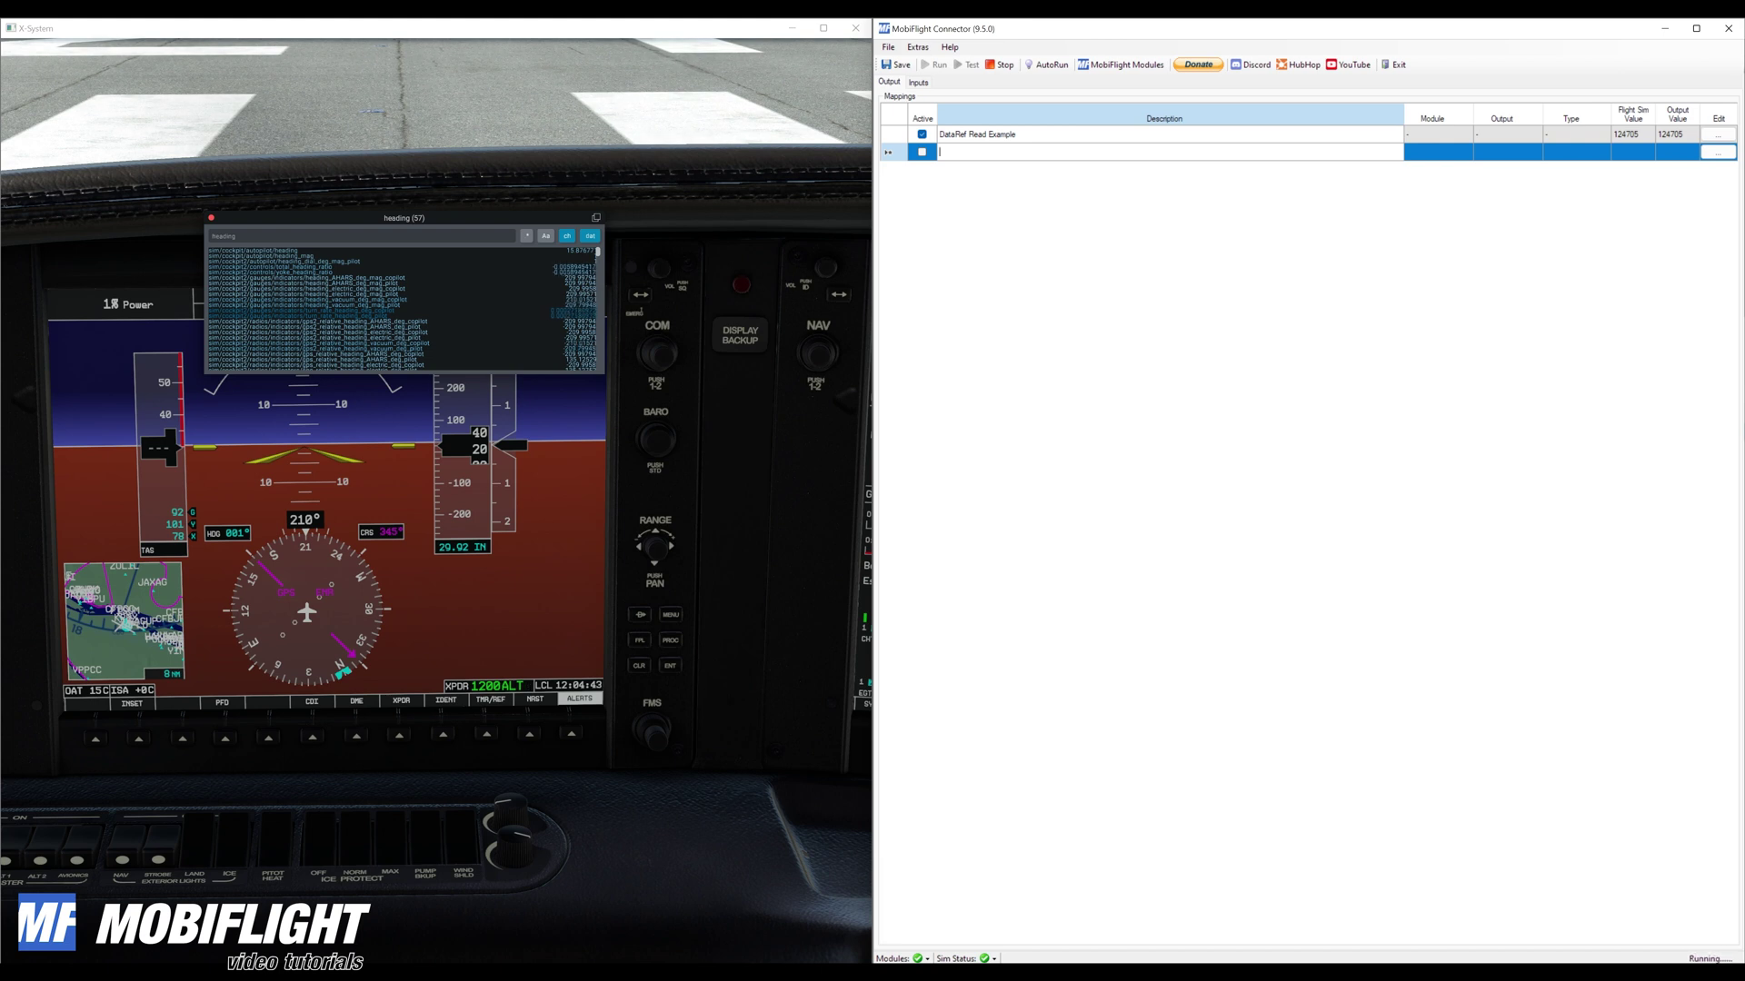
pyautogui.write(' HDG')
pyautogui.press('Return')
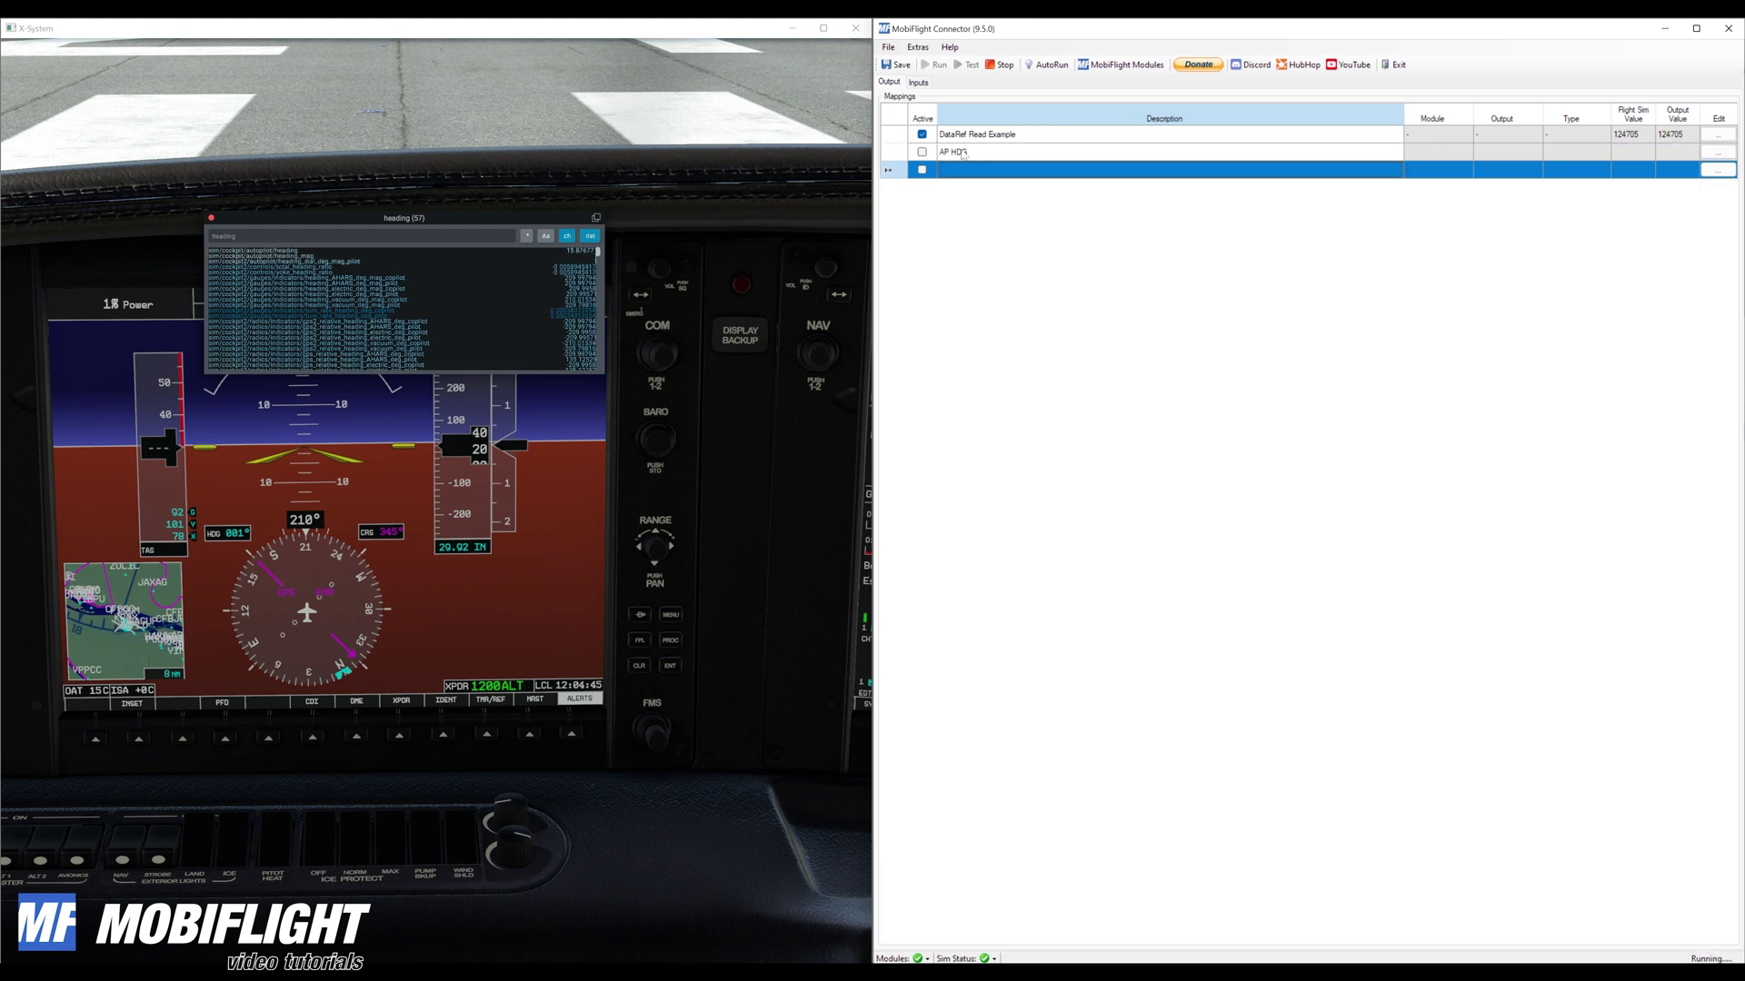
pyautogui.click(1716, 152)
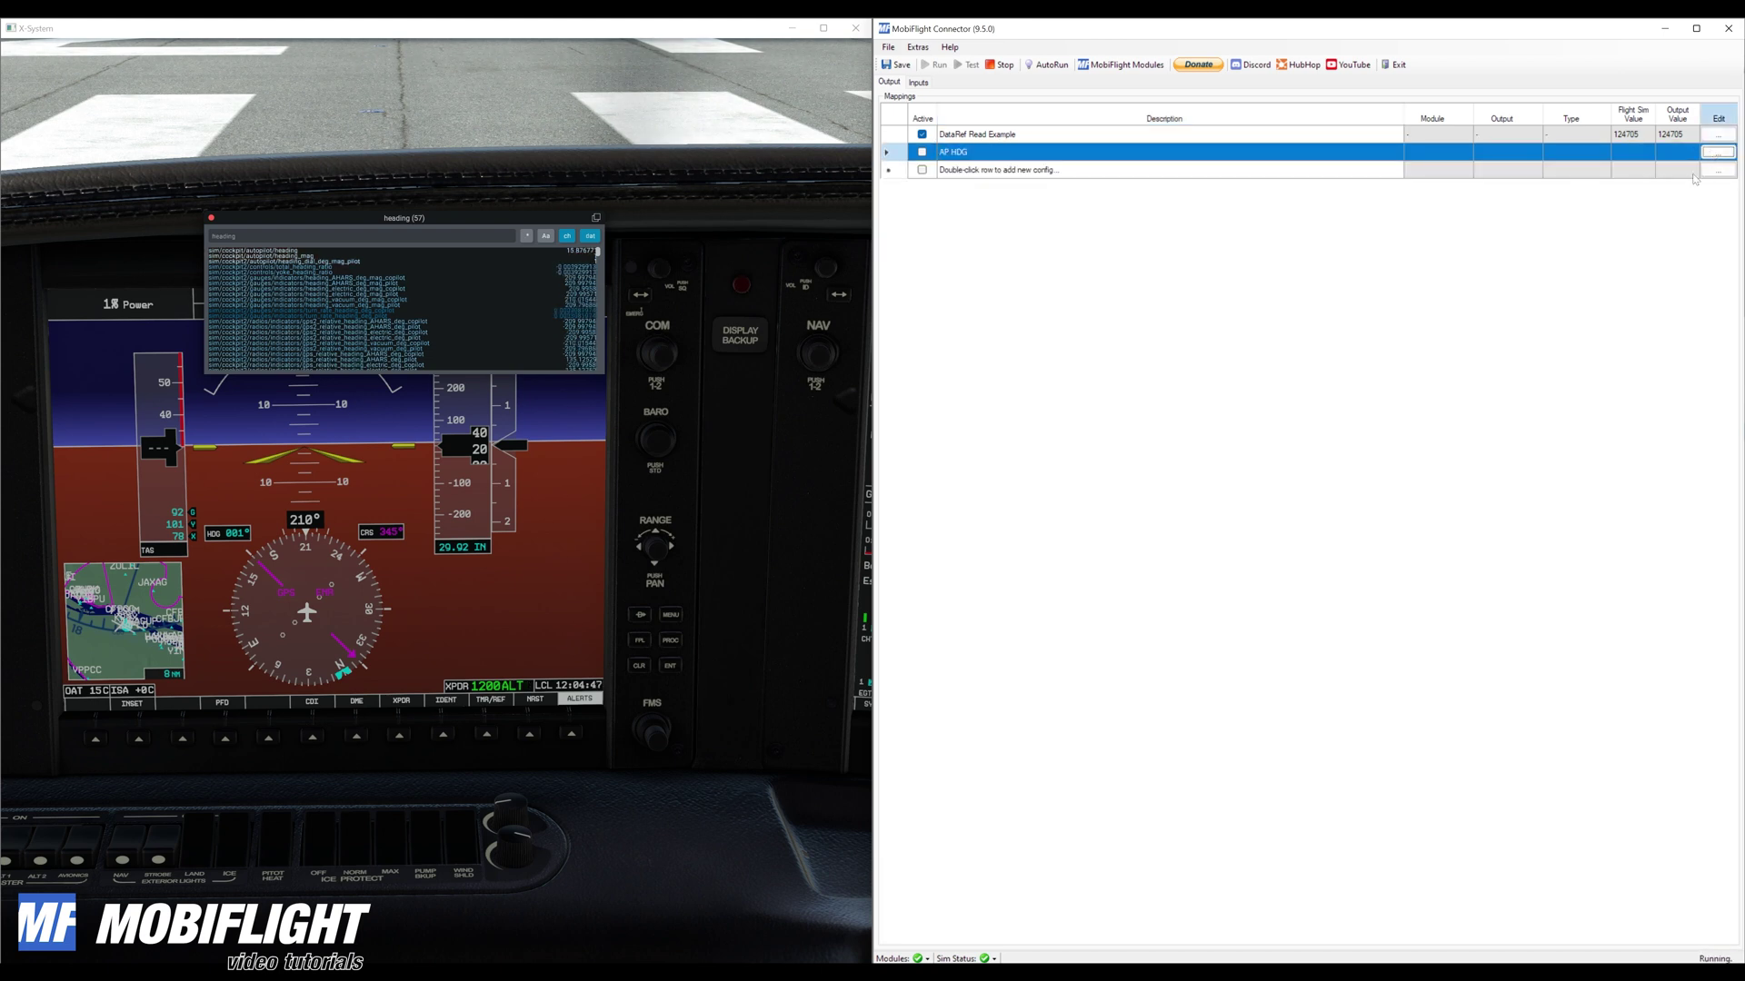
pyautogui.click(273, 251)
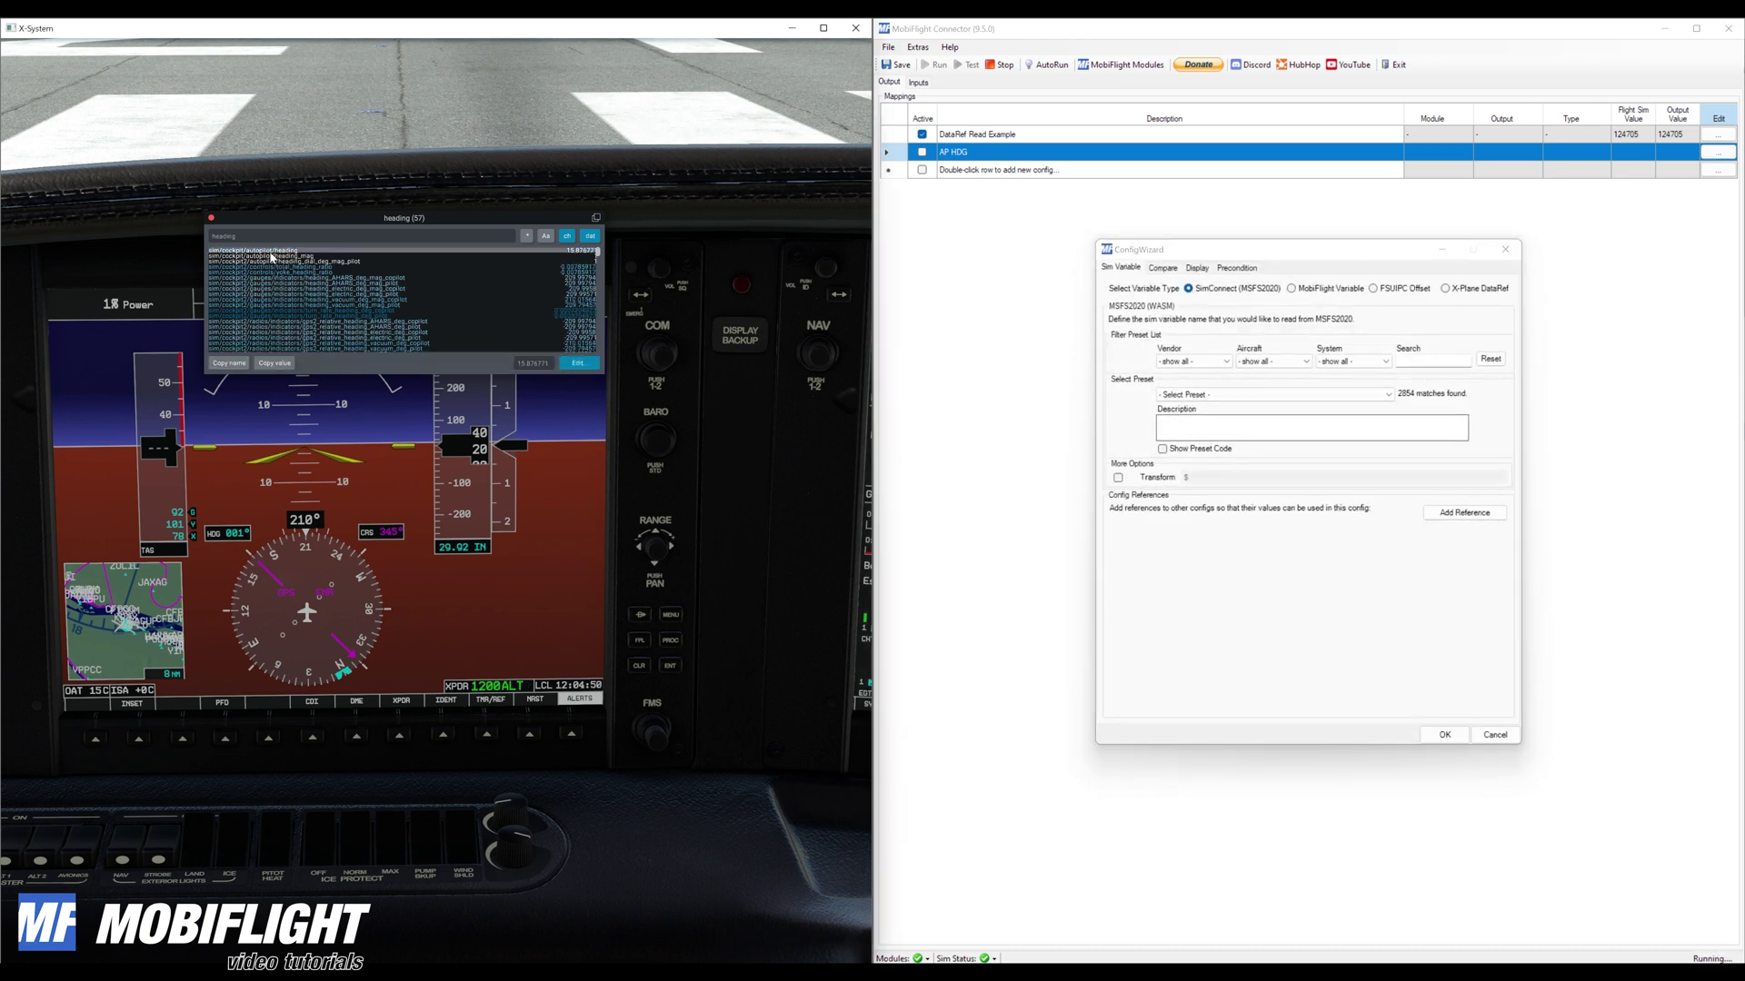
pyautogui.click(239, 363)
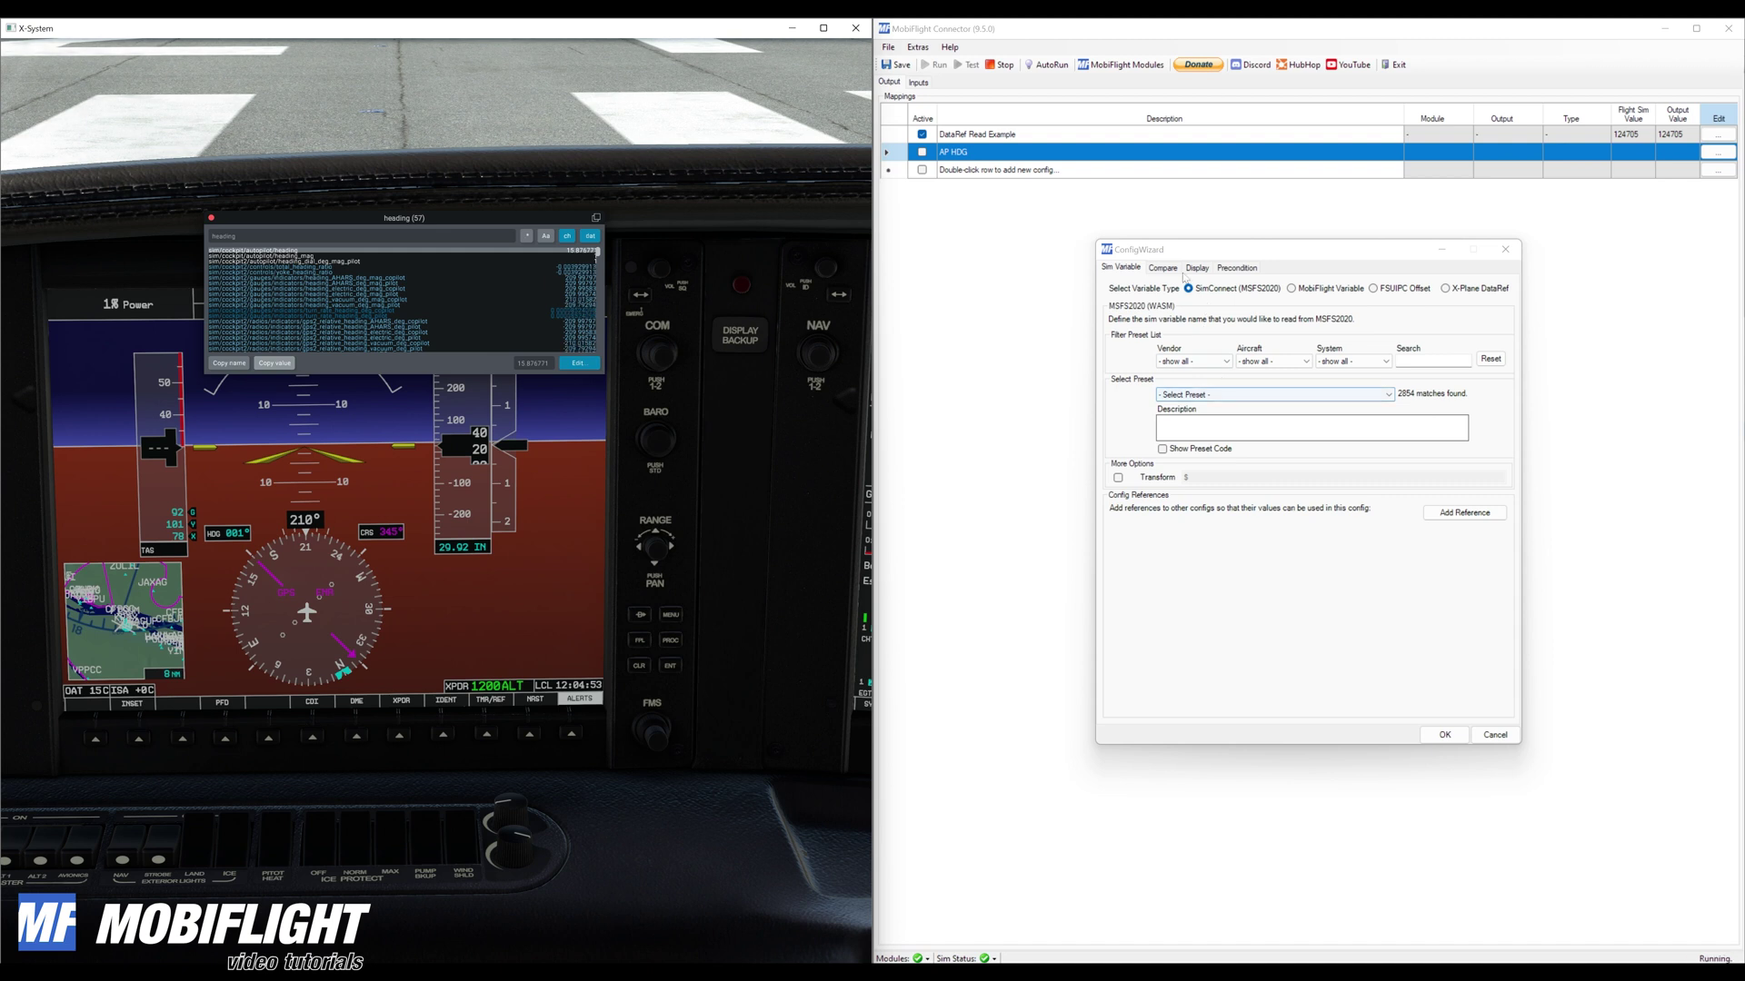
pyautogui.click(1445, 288)
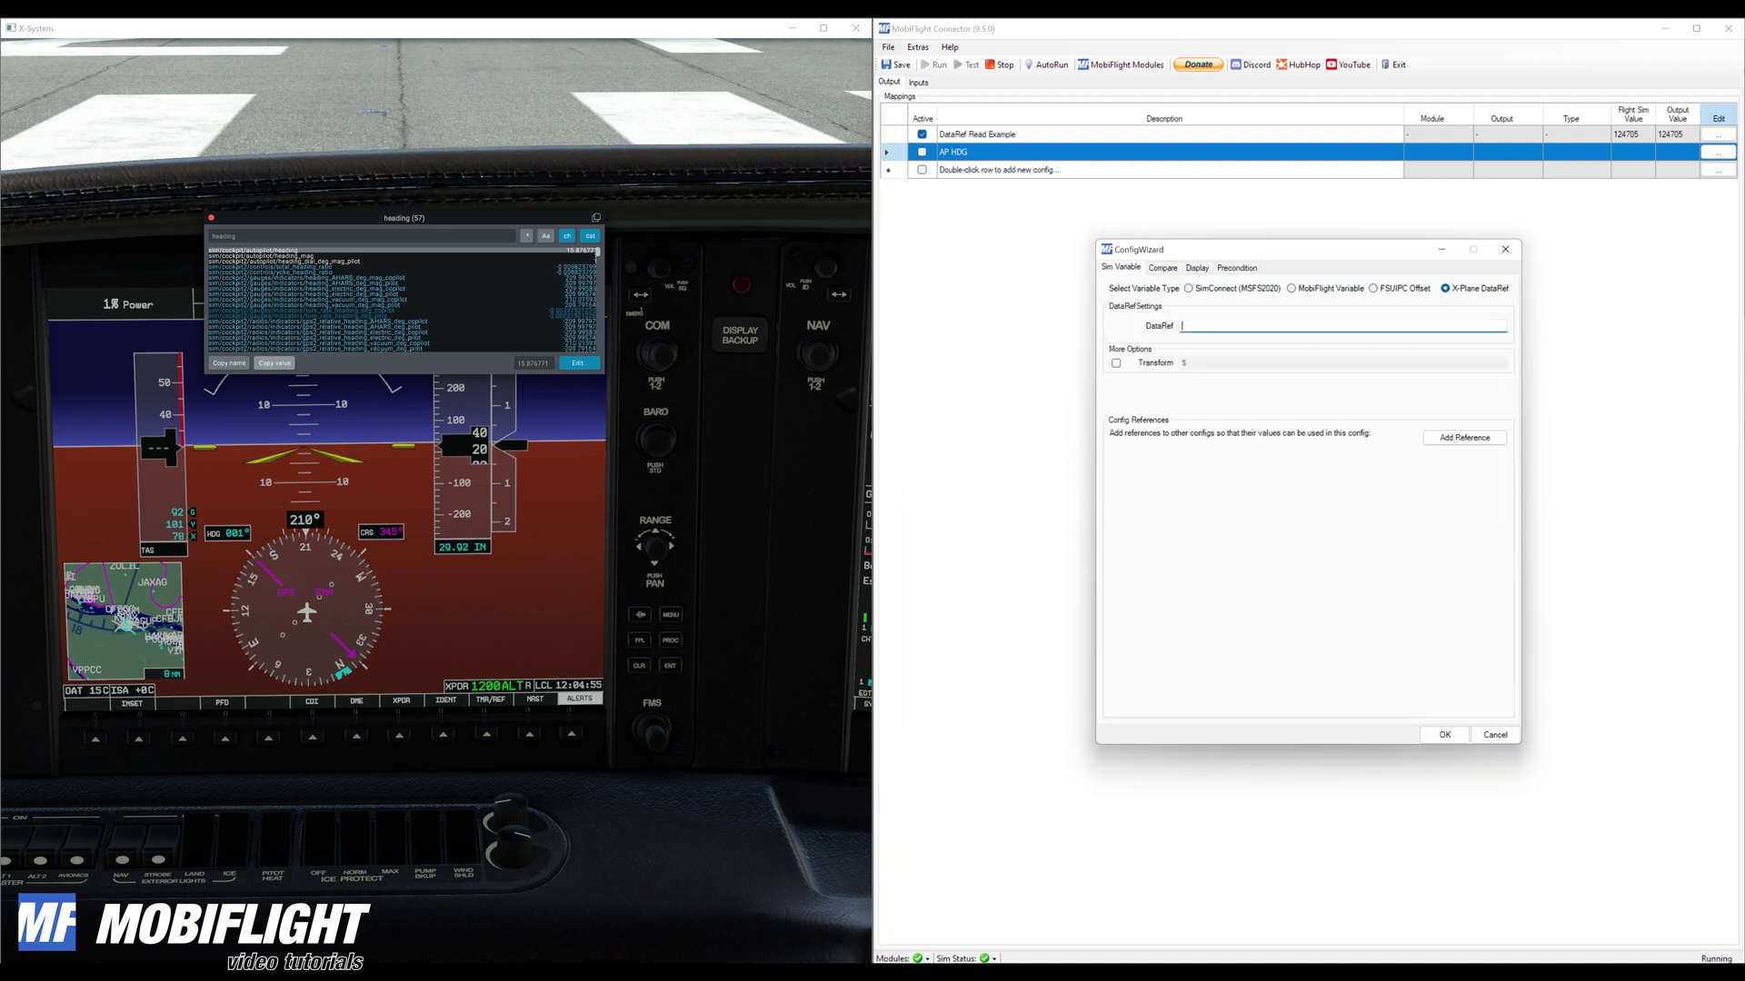
pyautogui.click(1444, 735)
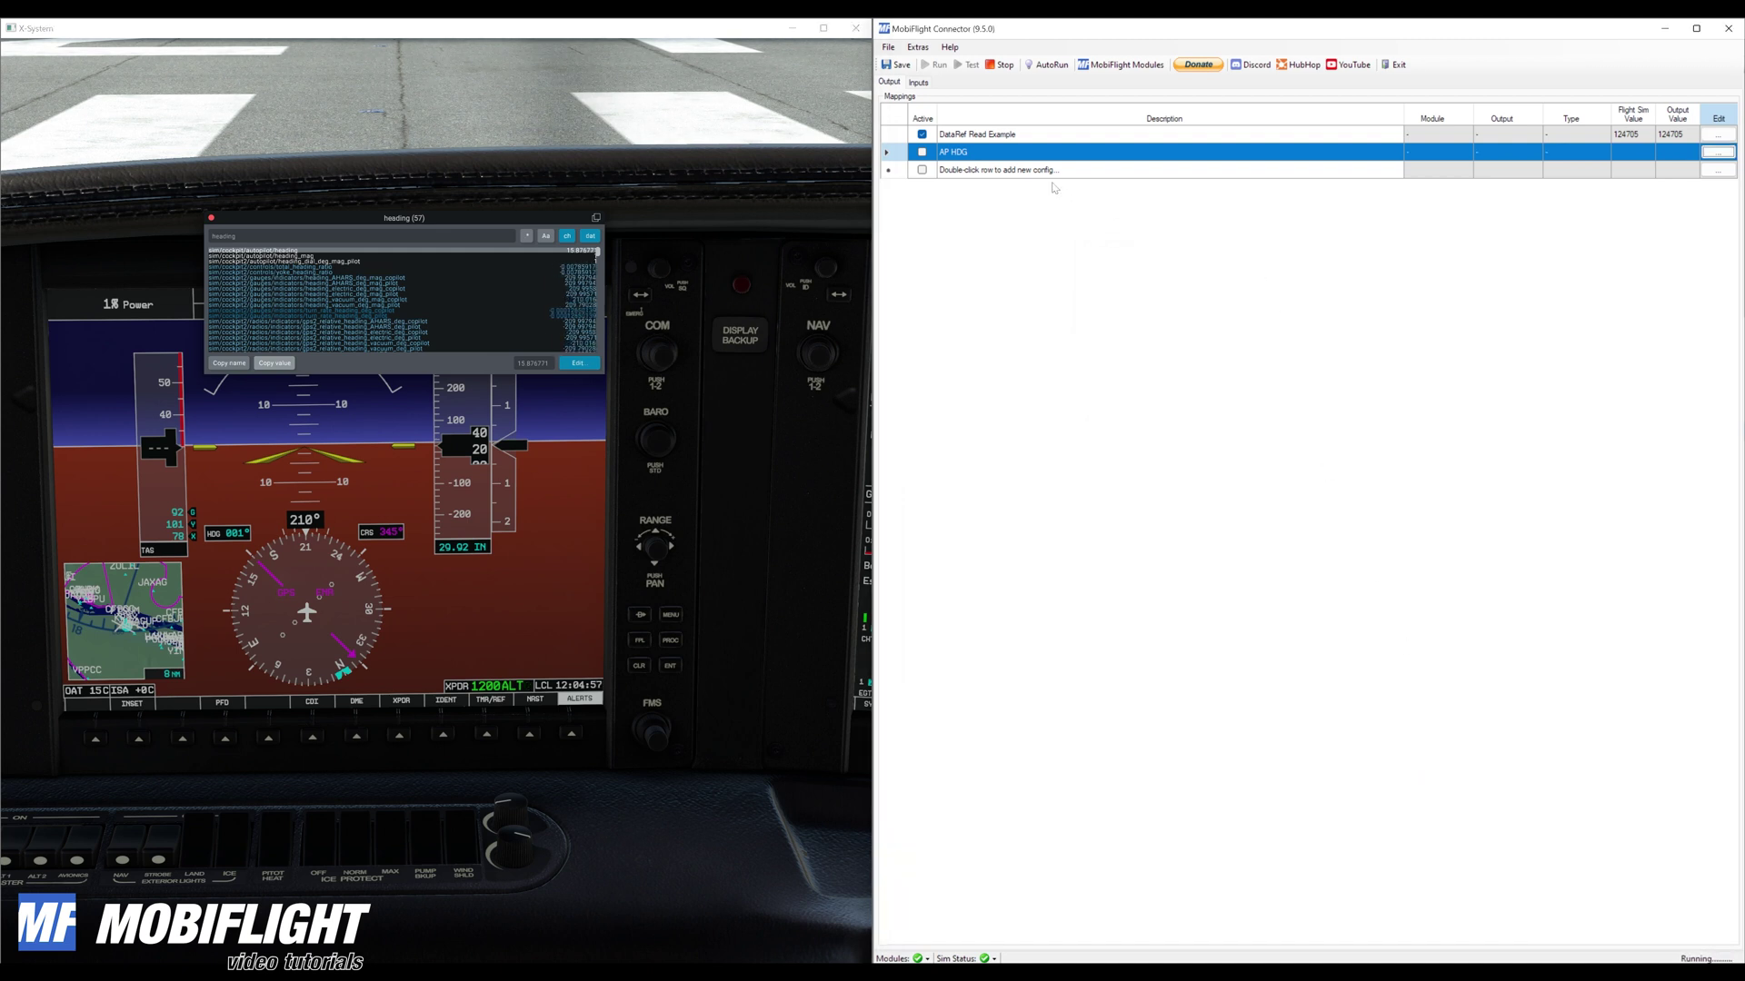
pyautogui.click(982, 171)
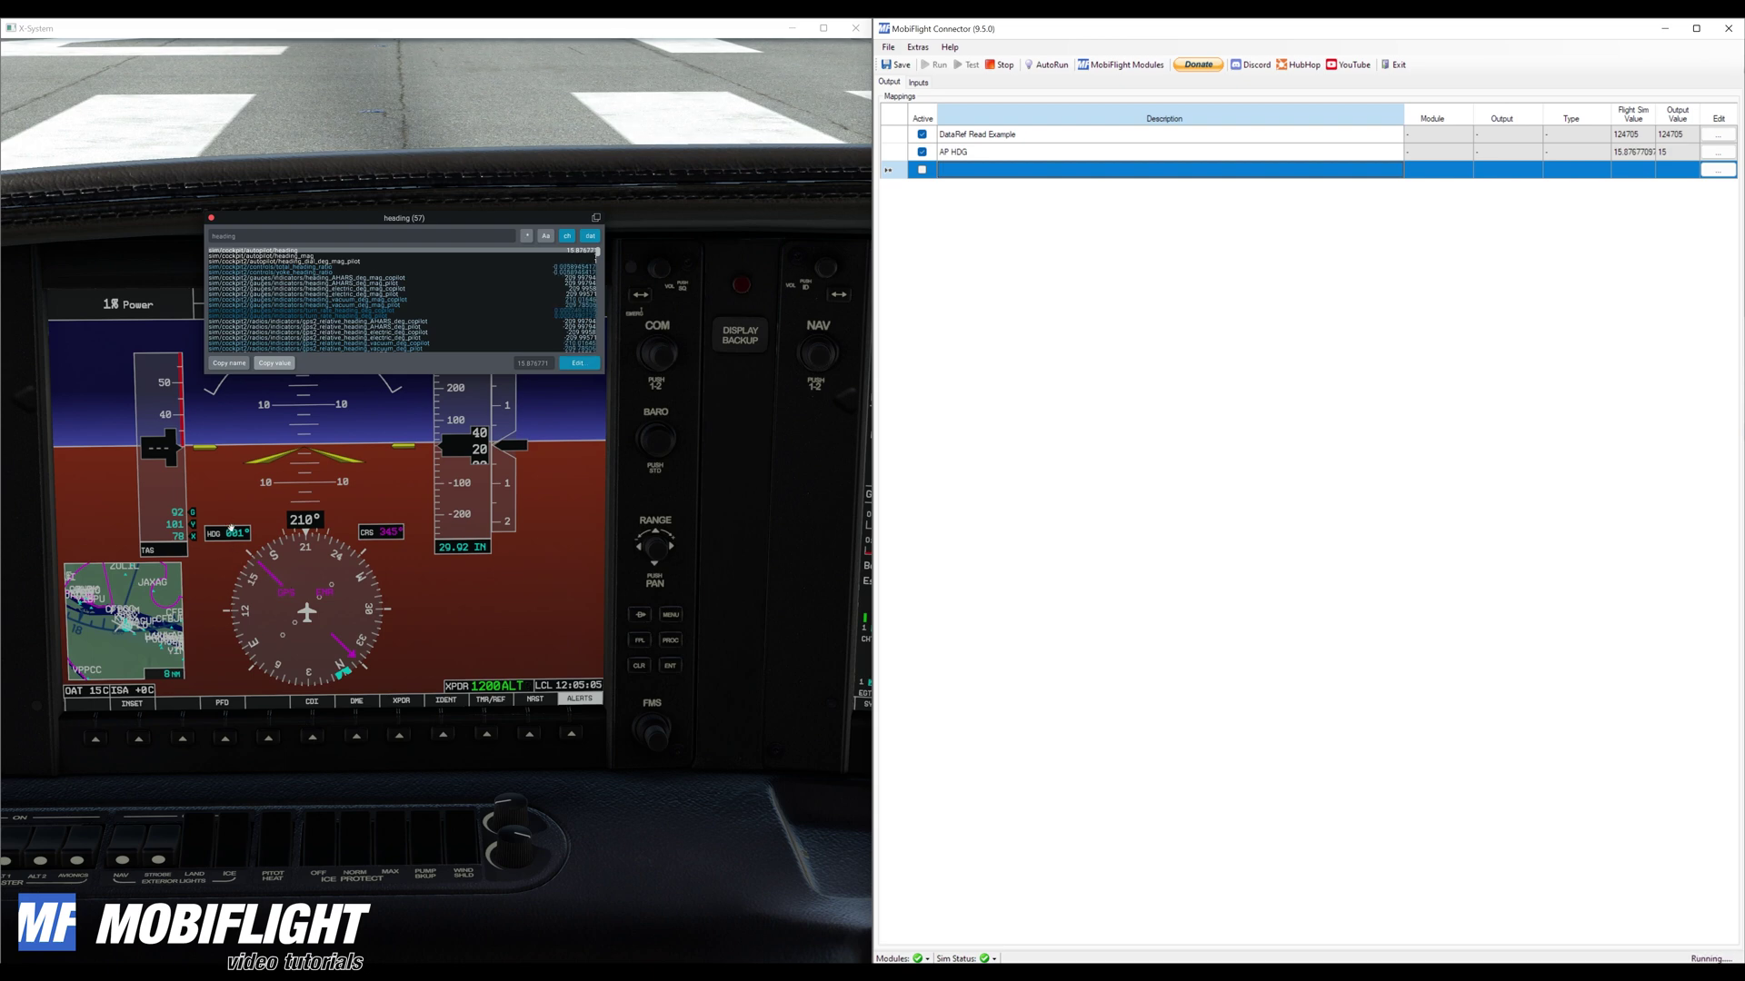
# Compare the live heading, autopilot heading and heading_mag dataref values in the simulator
pyautogui.click(736, 810)
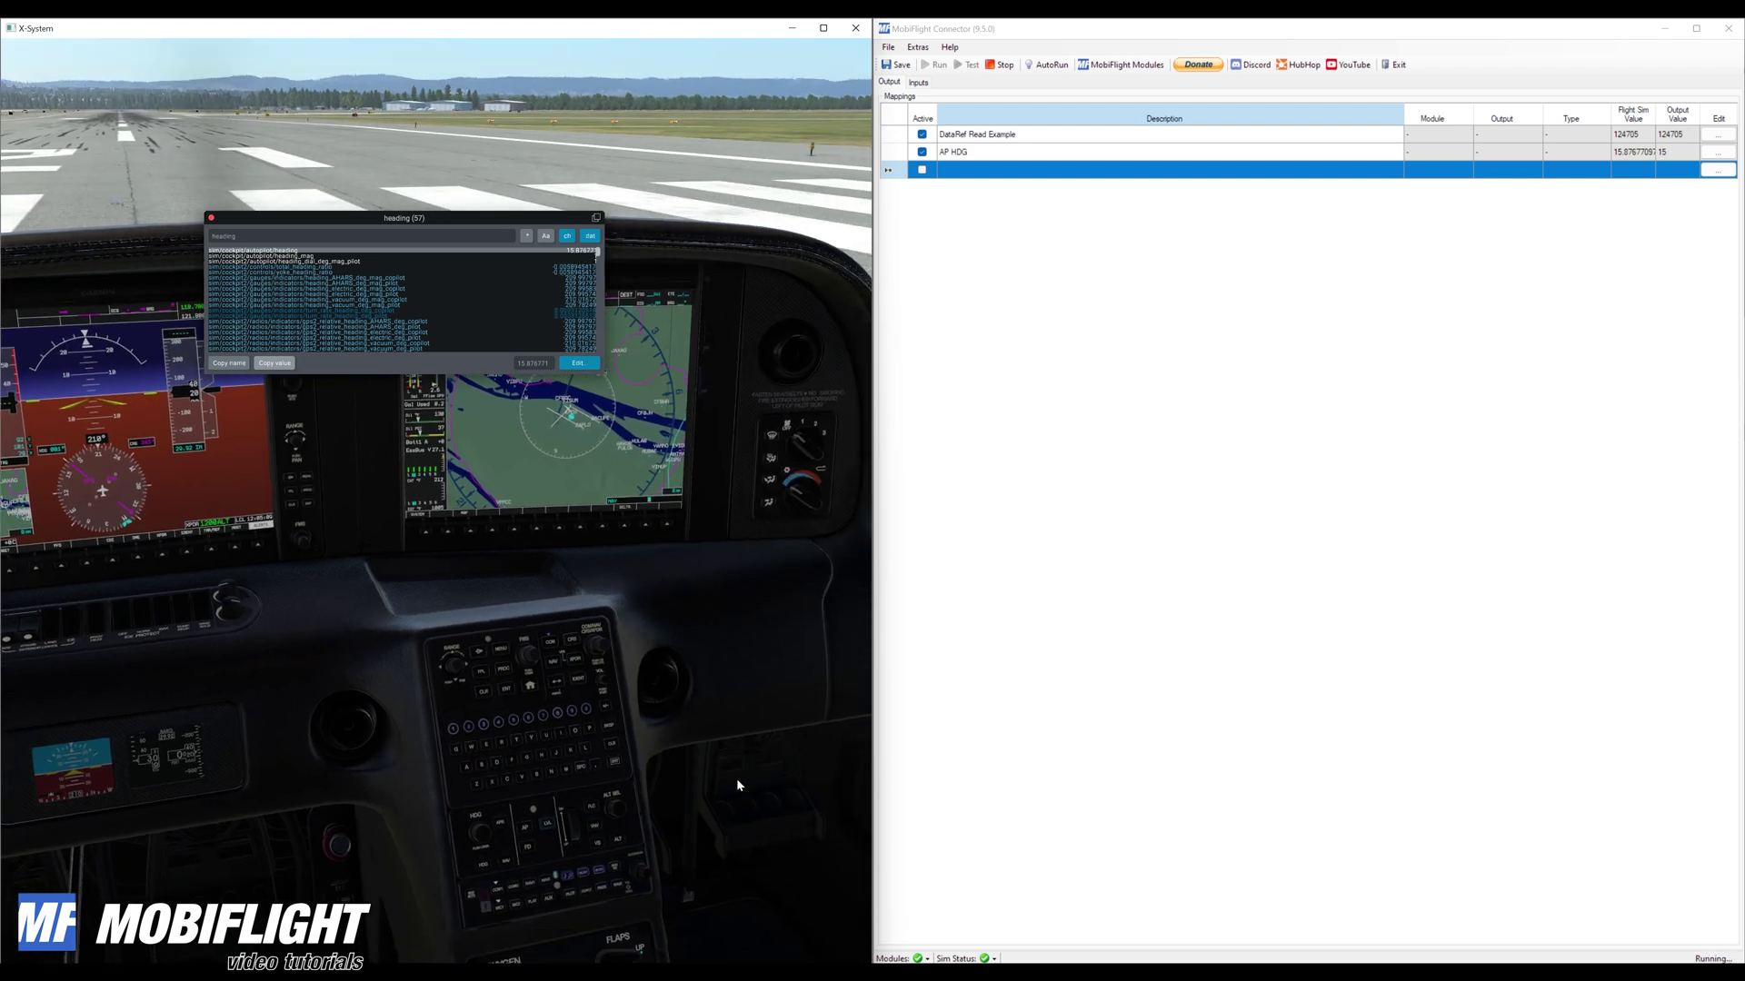
pyautogui.scroll(3, 620, 838)
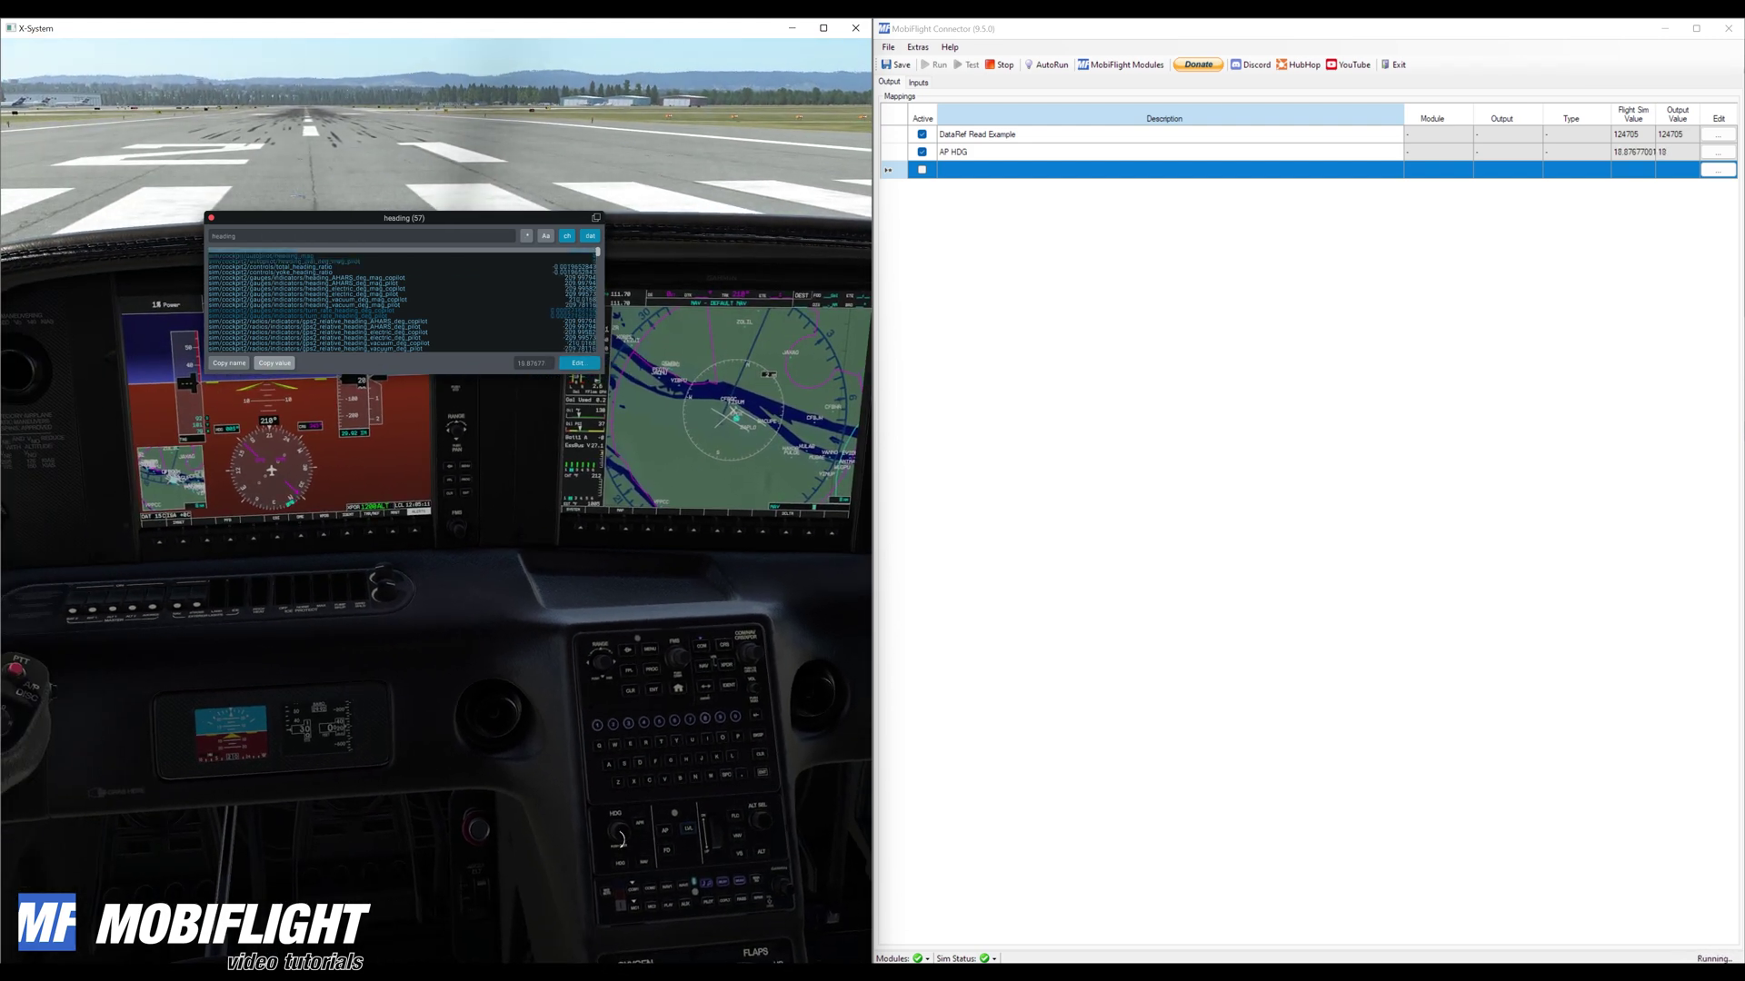
pyautogui.scroll(5, 620, 838)
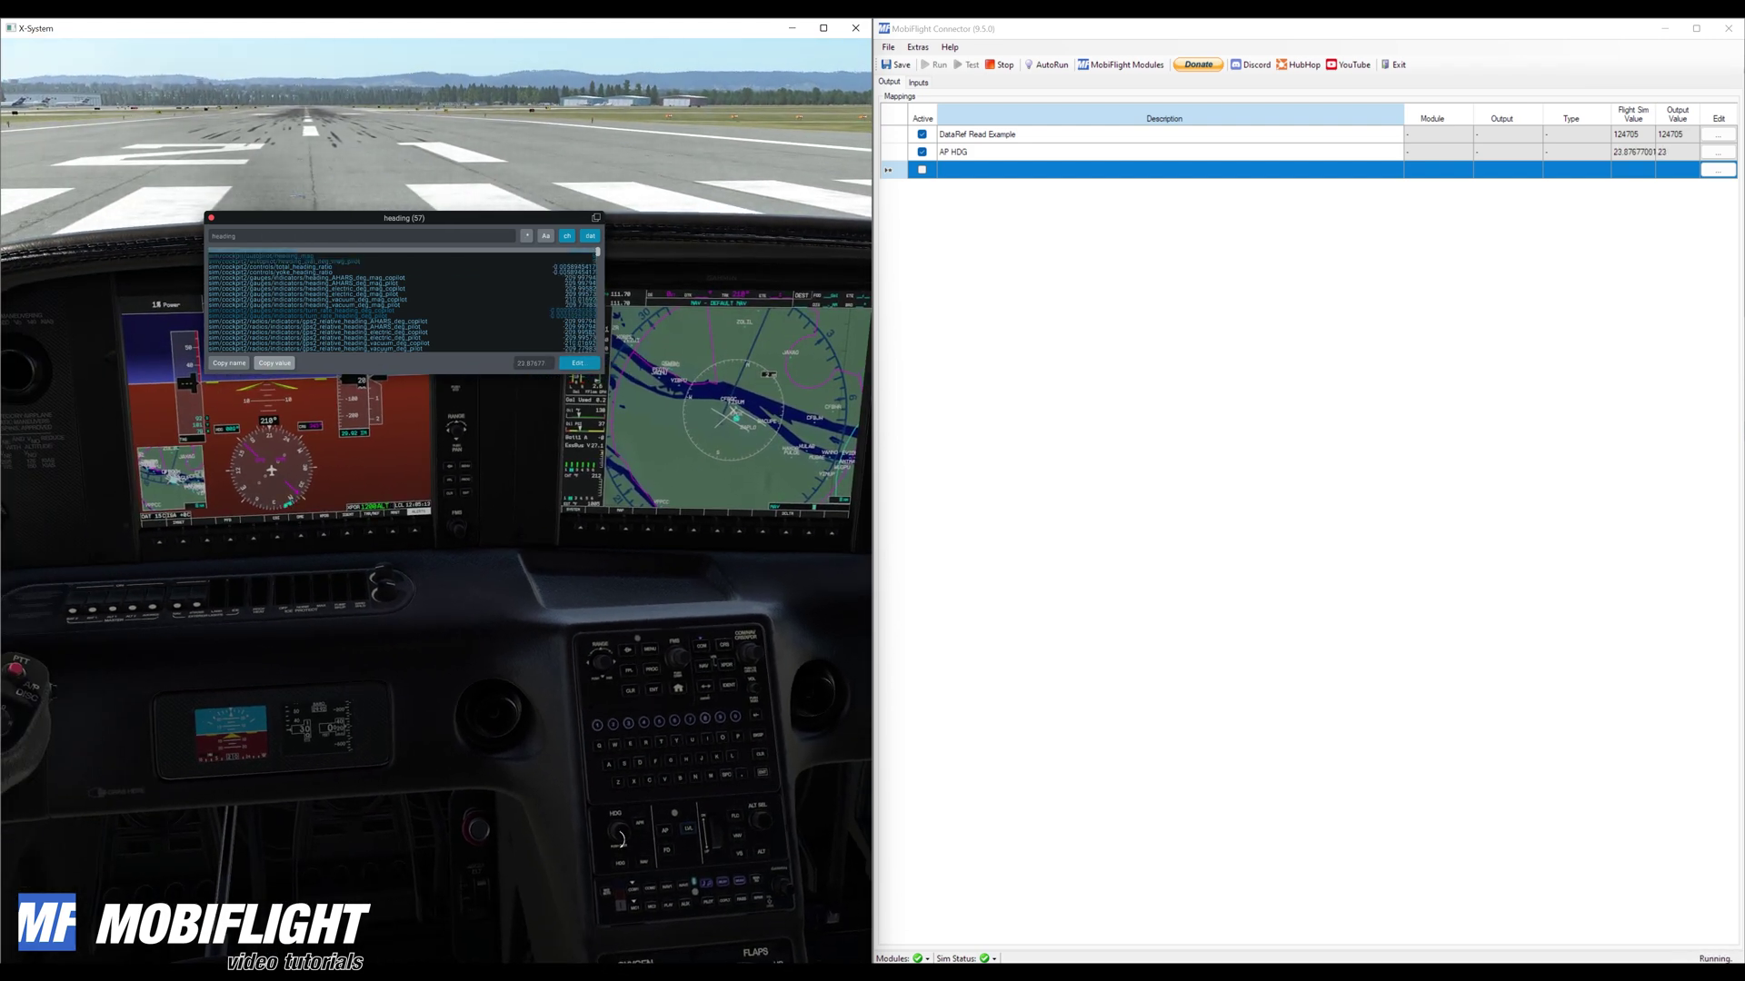
pyautogui.scroll(1, 621, 837)
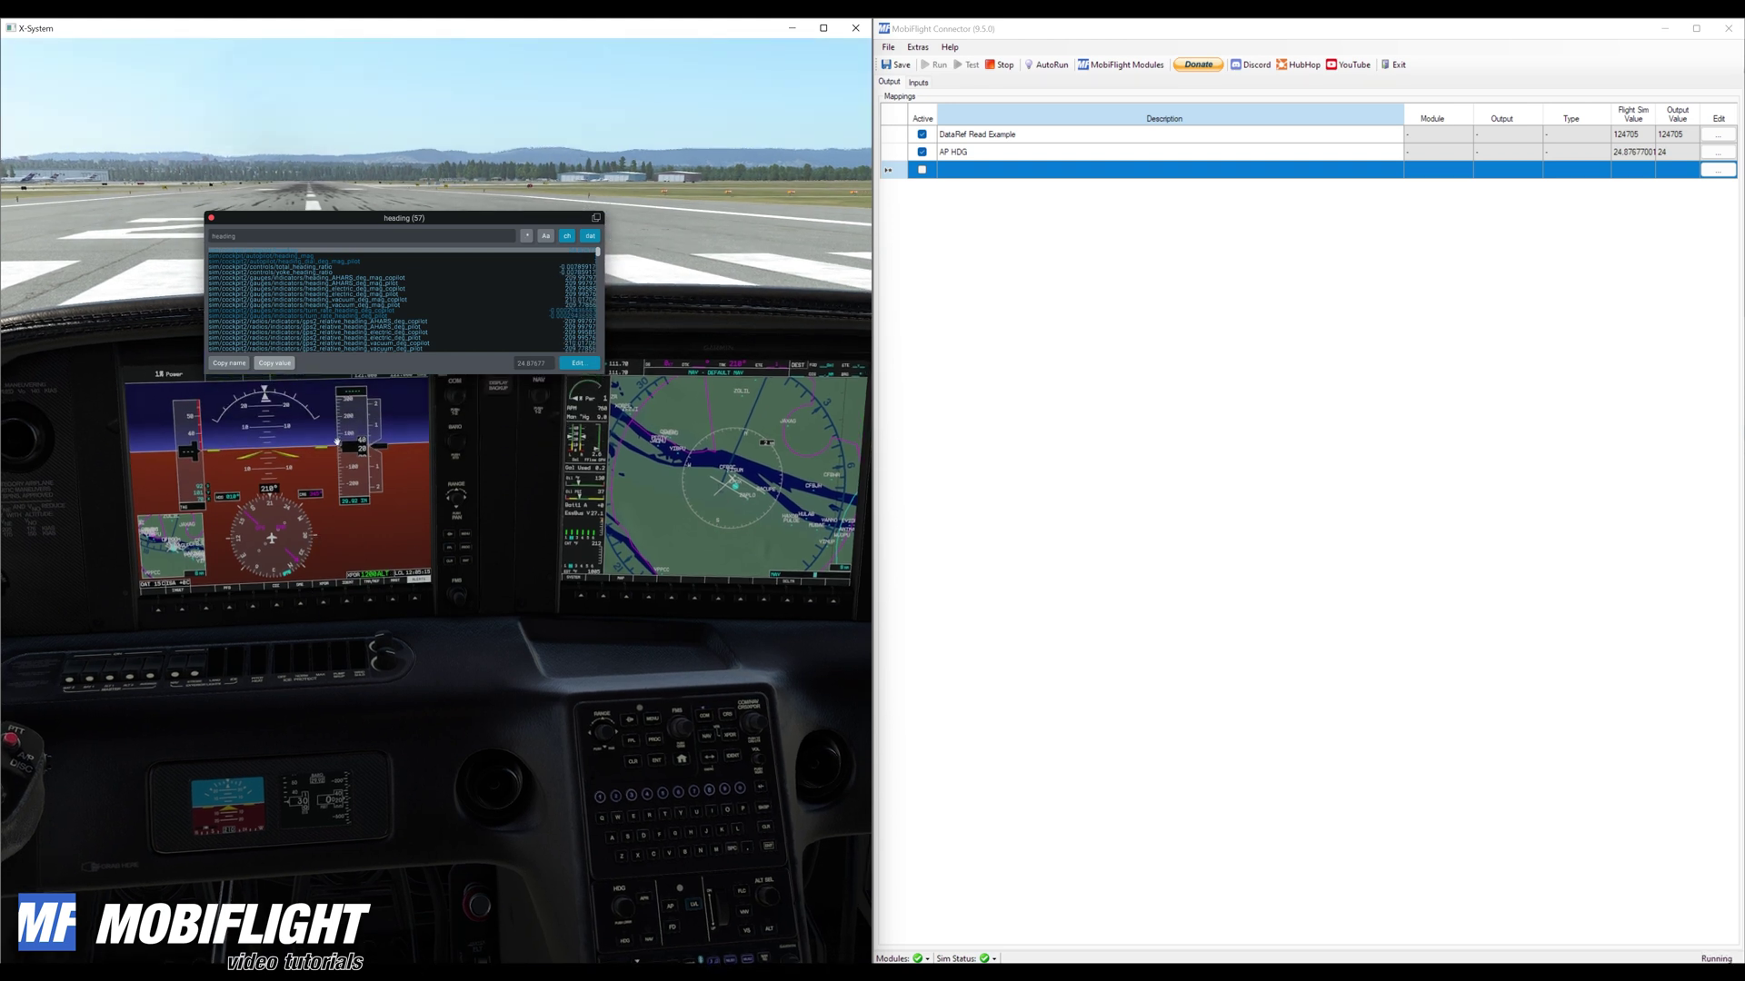
pyautogui.click(300, 261)
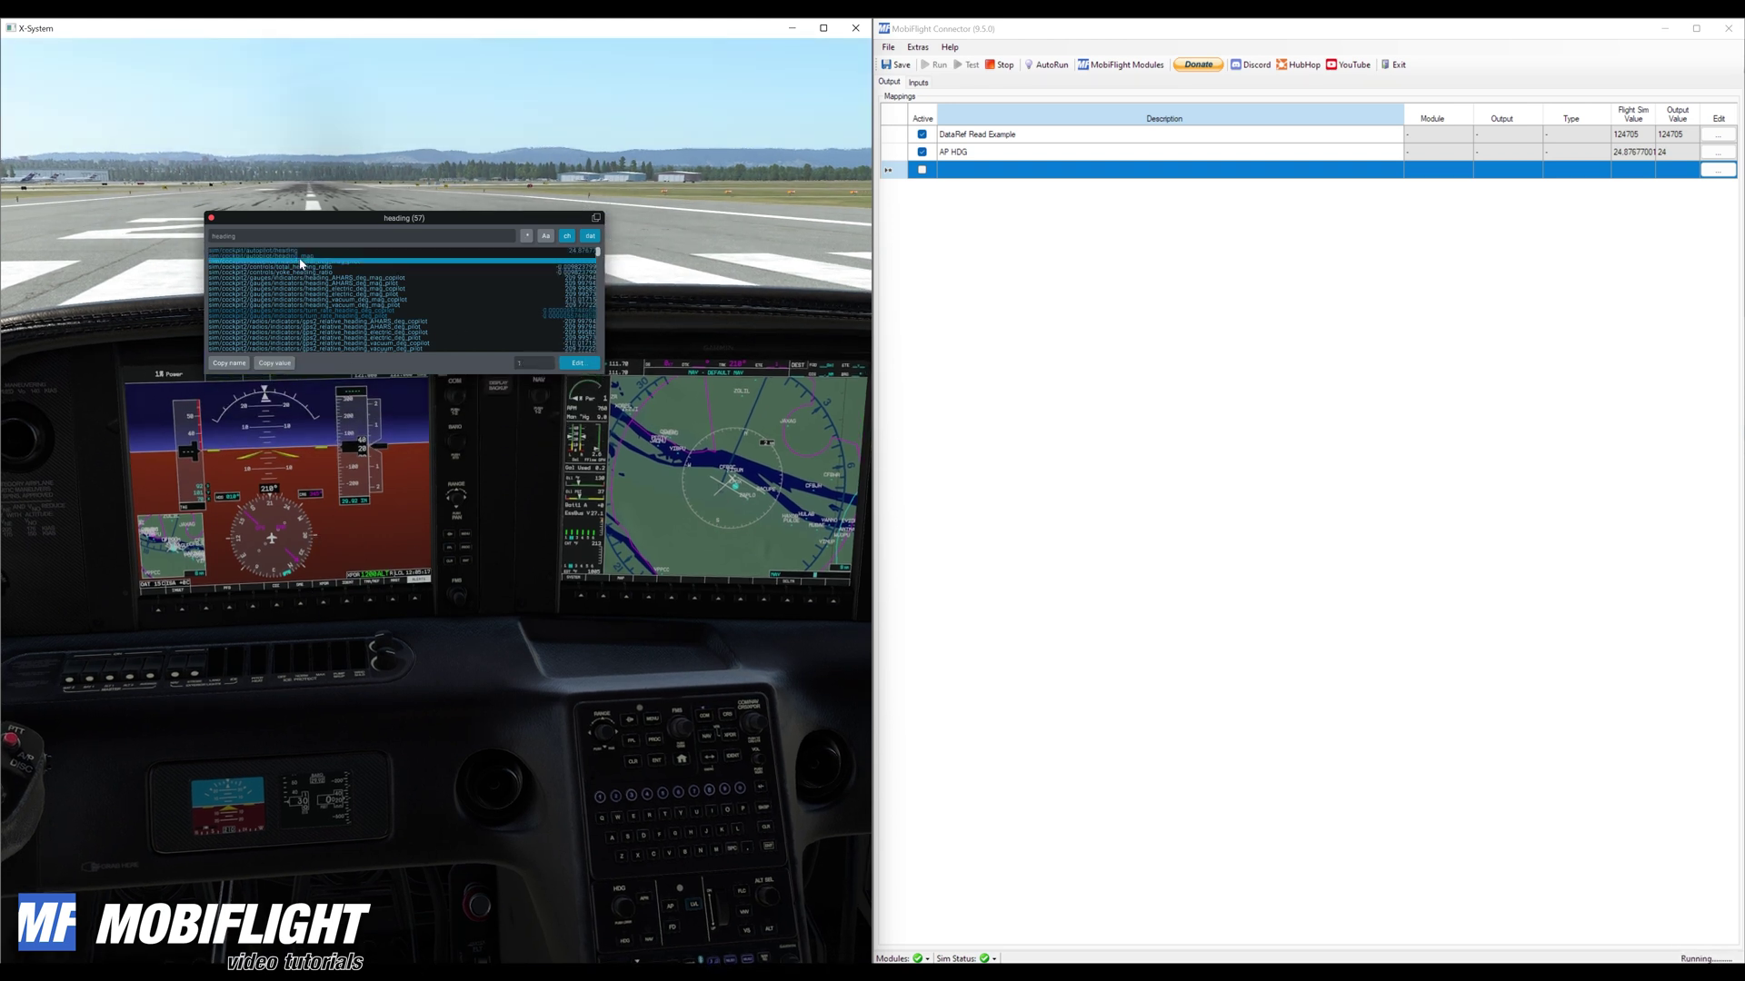
pyautogui.click(284, 252)
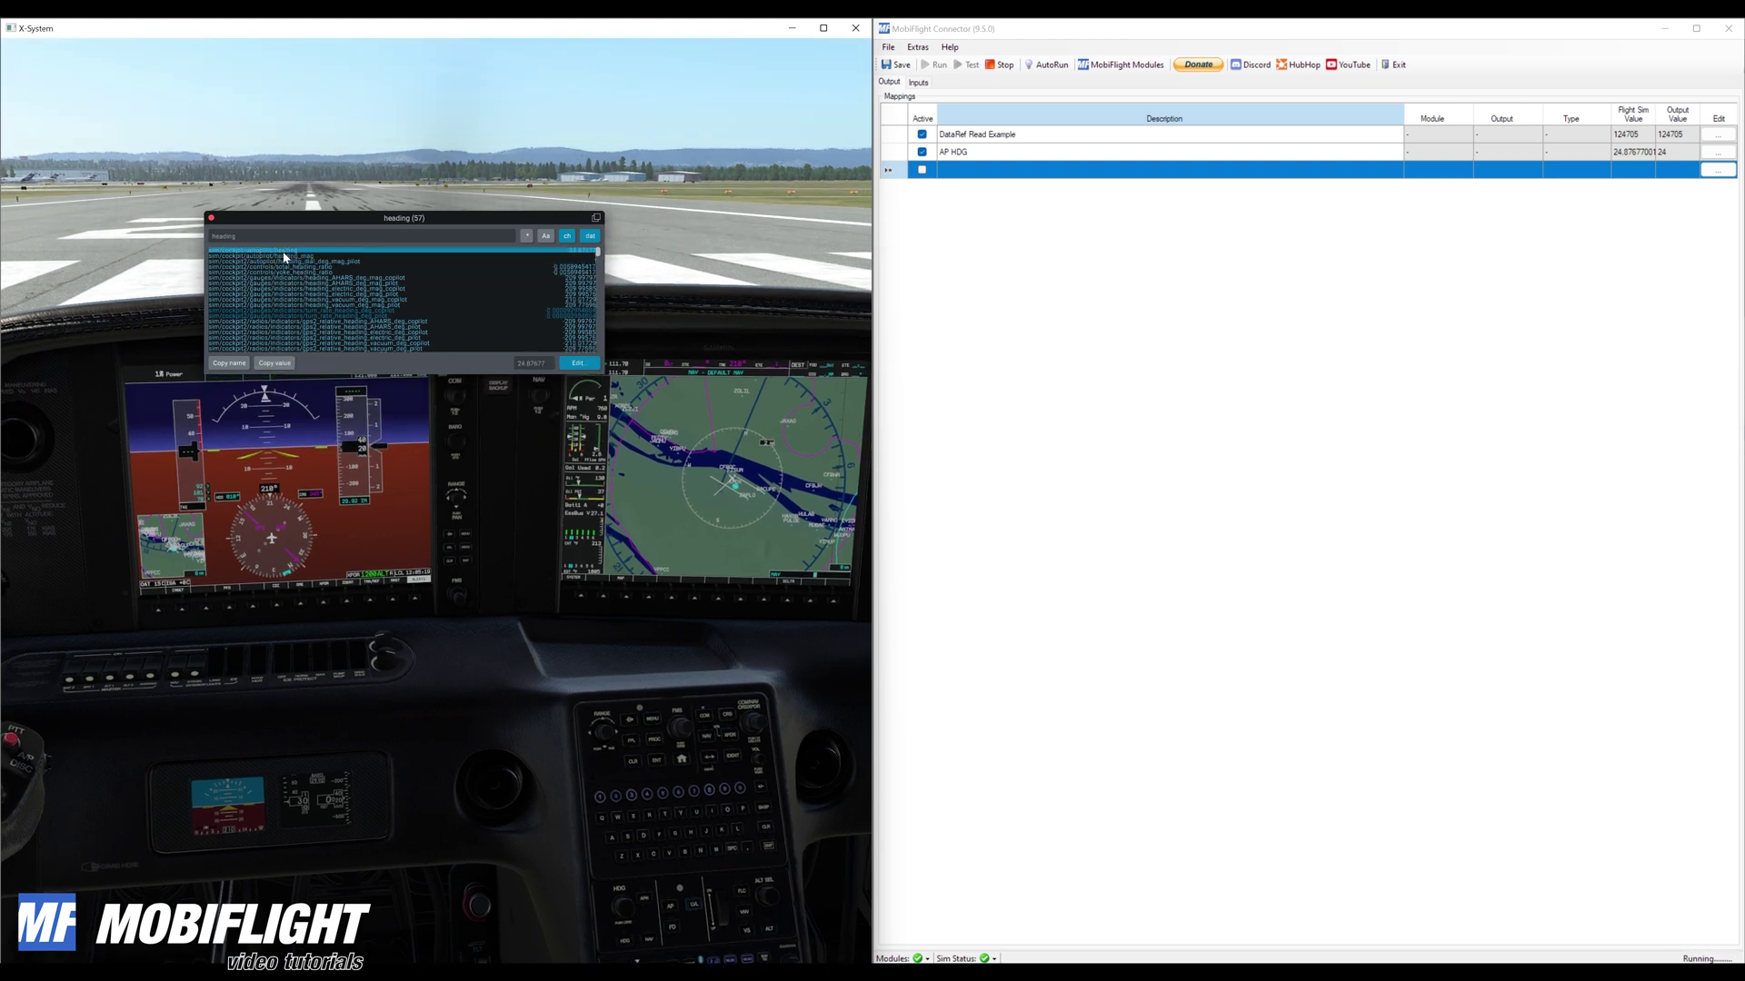
pyautogui.click(284, 257)
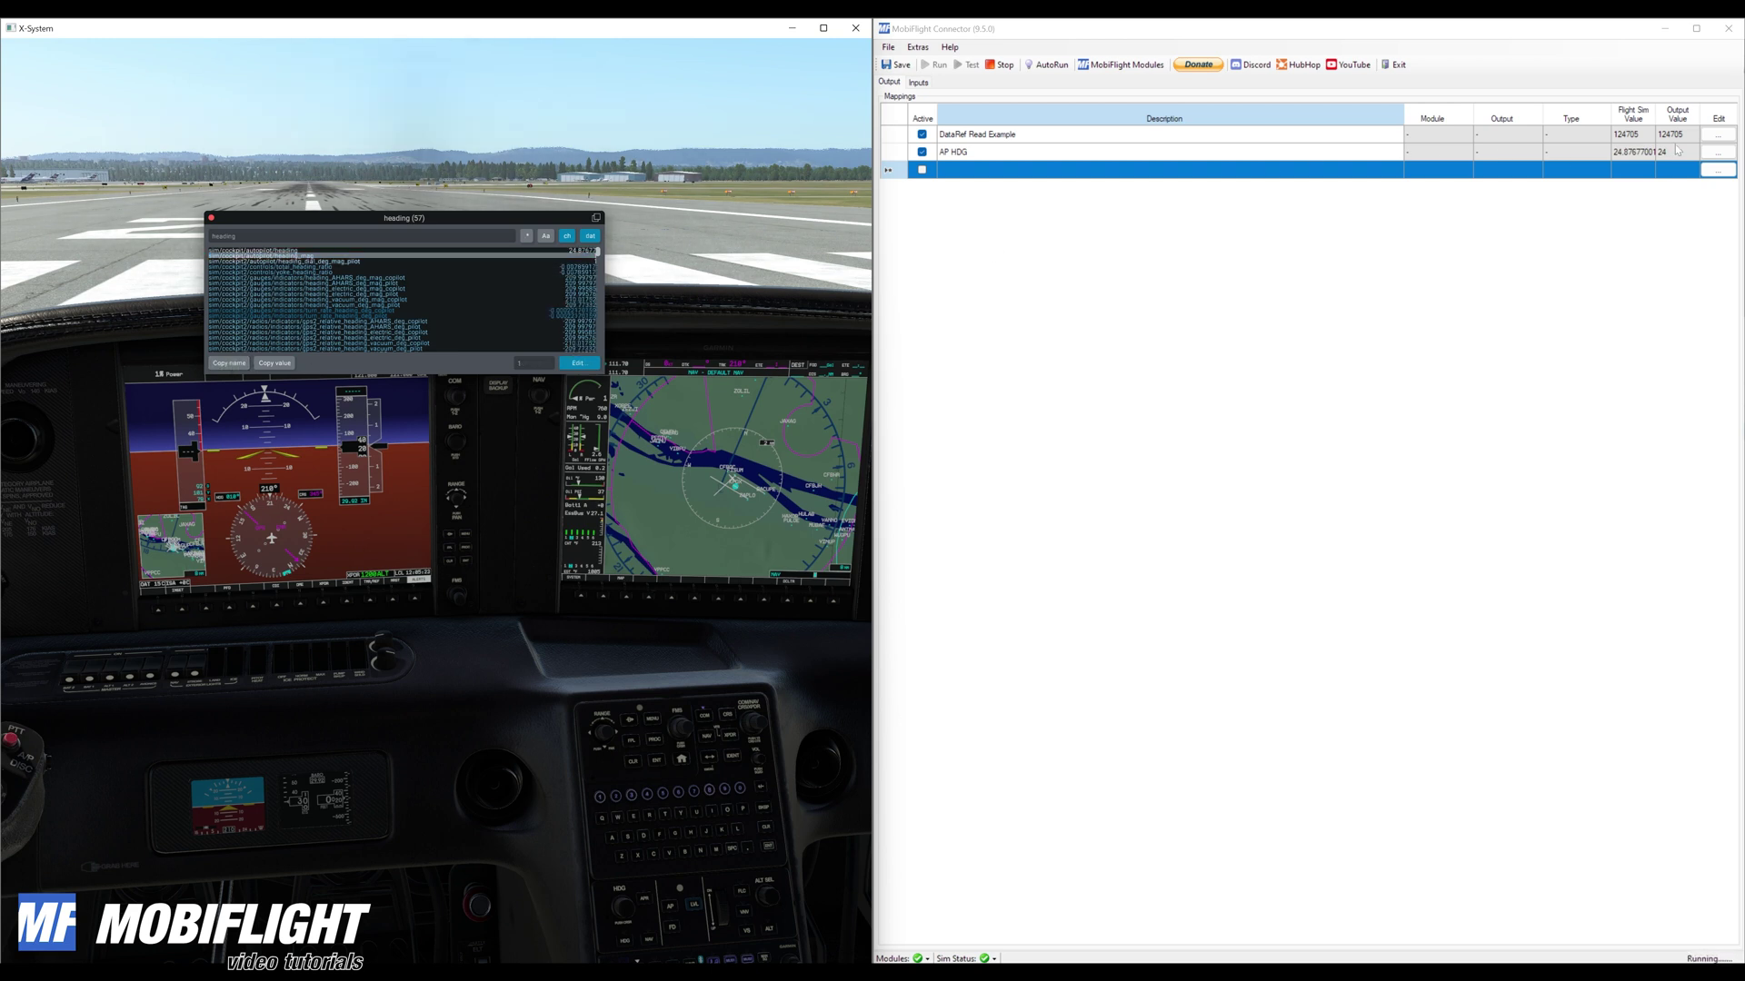
# Replace AP HDG's dataref path with the heading_mag dataref and confirm
pyautogui.click(1717, 152)
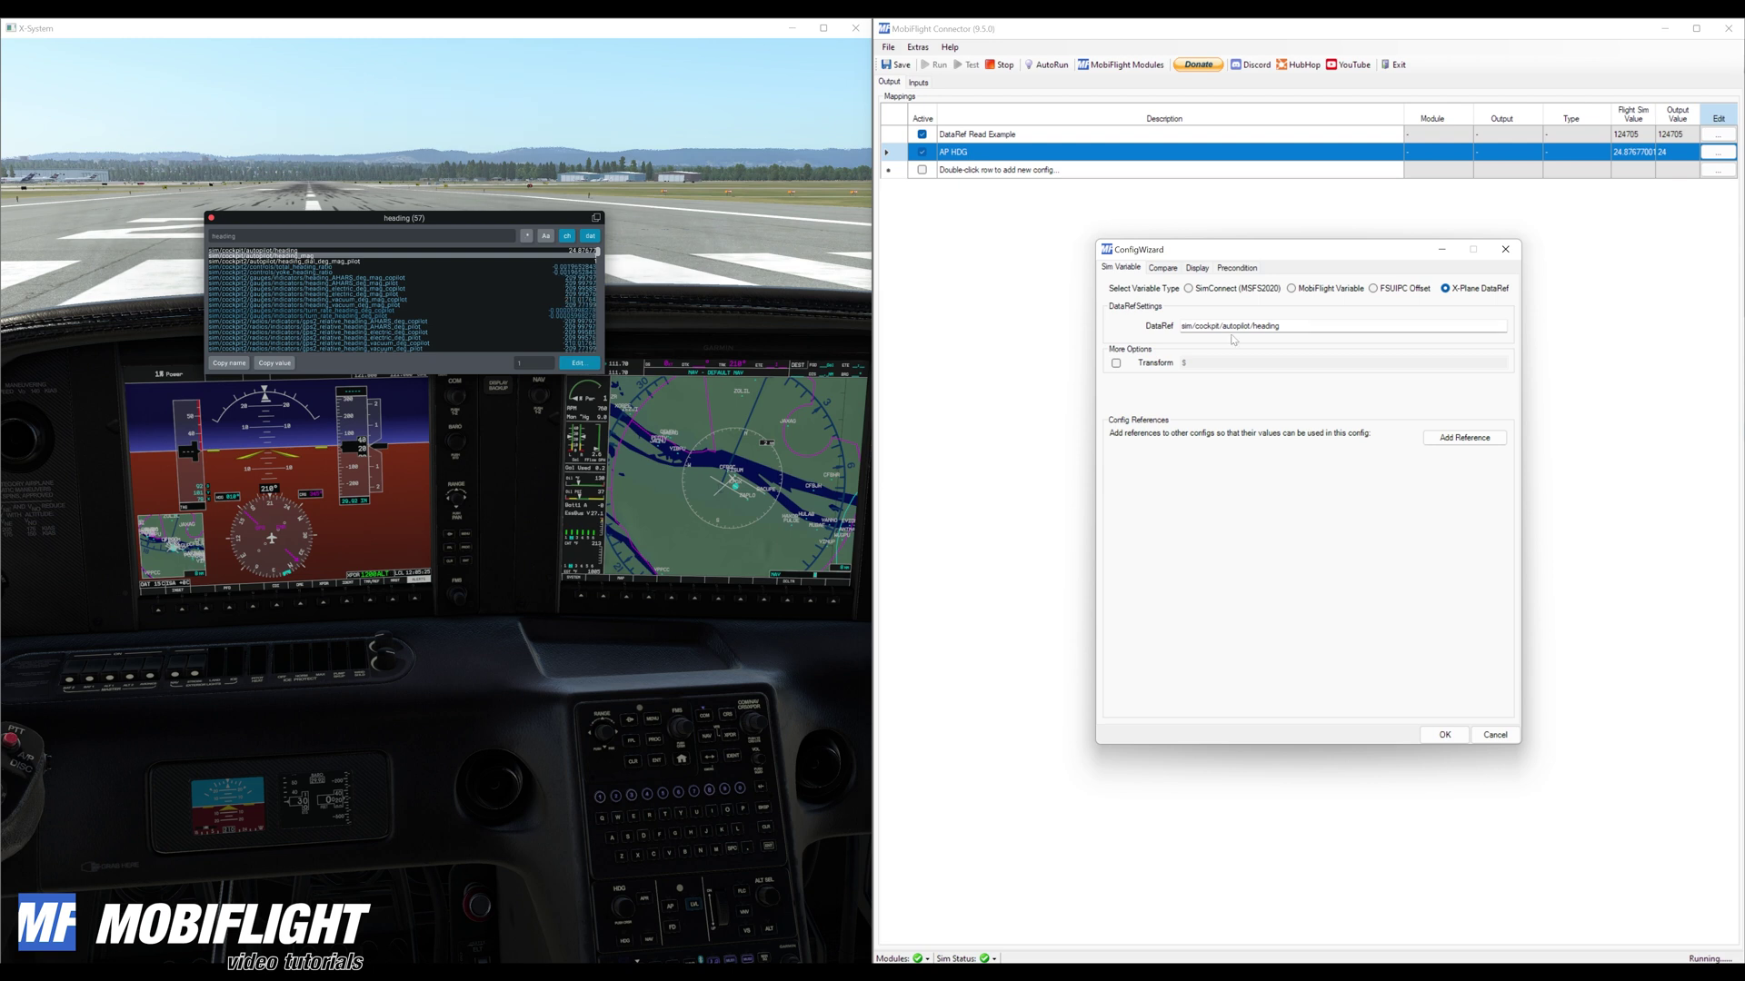
pyautogui.hotkey('ctrl', 'a')
pyautogui.write('sim/cockpit/autopilot/heading_mag')
pyautogui.click(1438, 736)
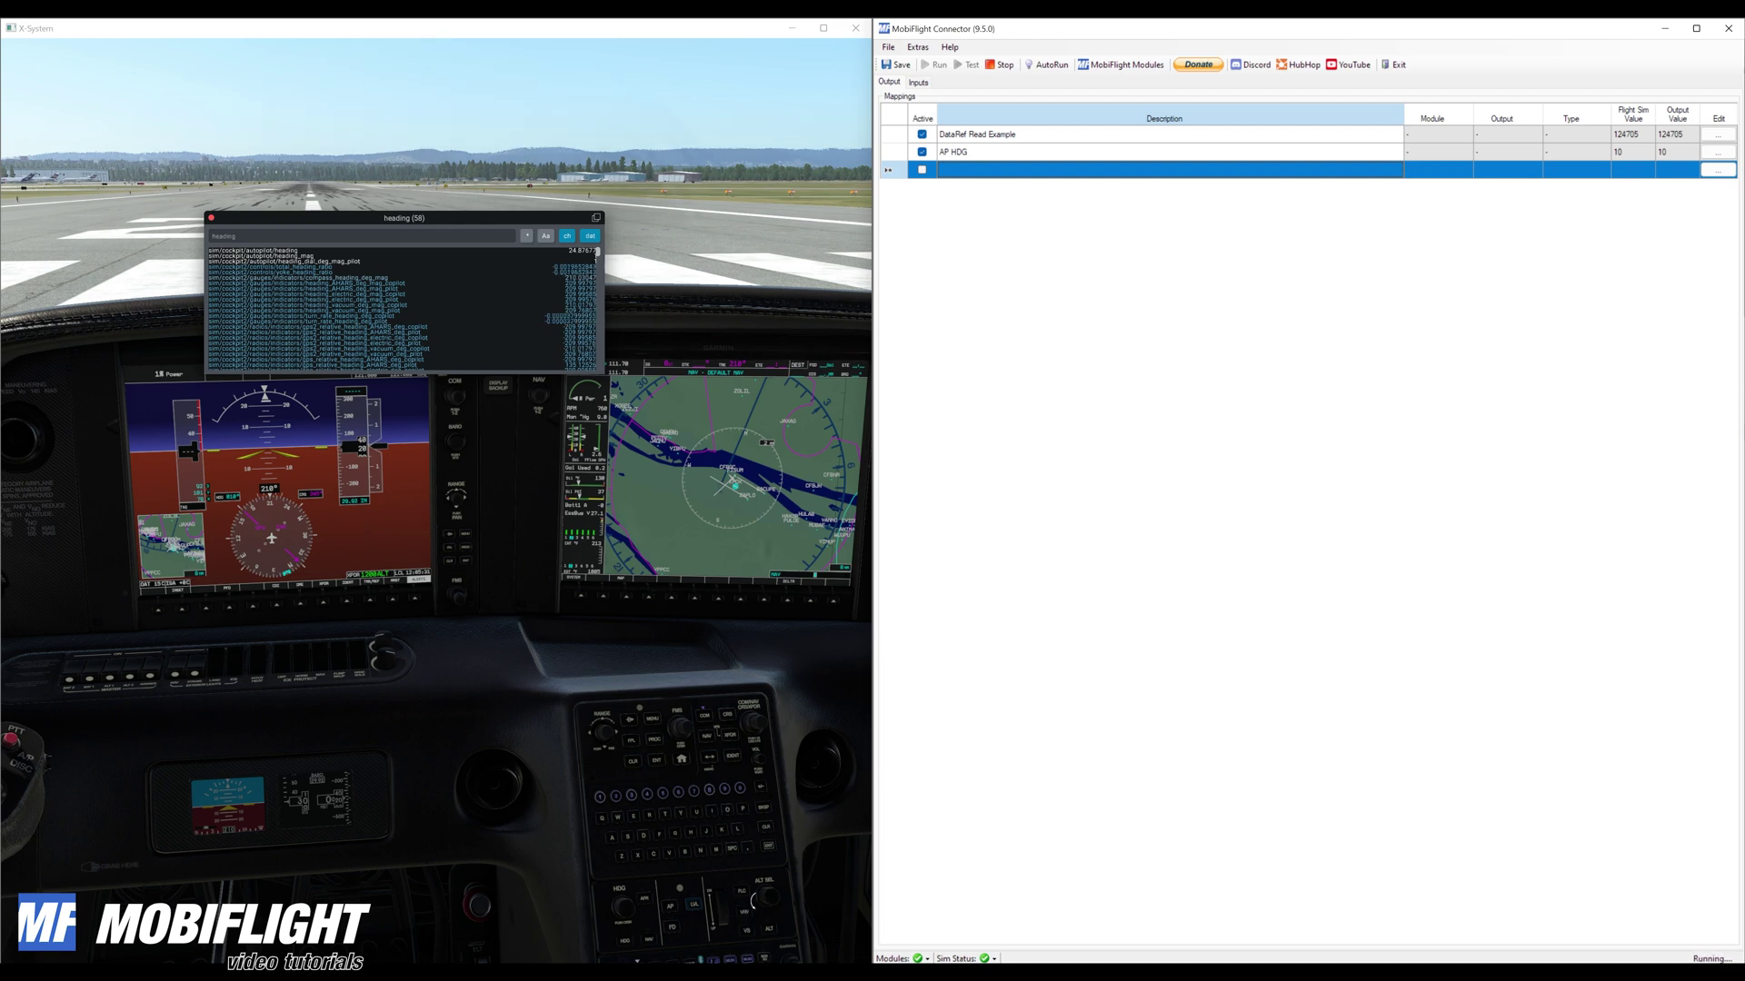
# Reopen AP HDG's settings to verify its dataref is heading_mag
pyautogui.scroll(7, 619, 906)
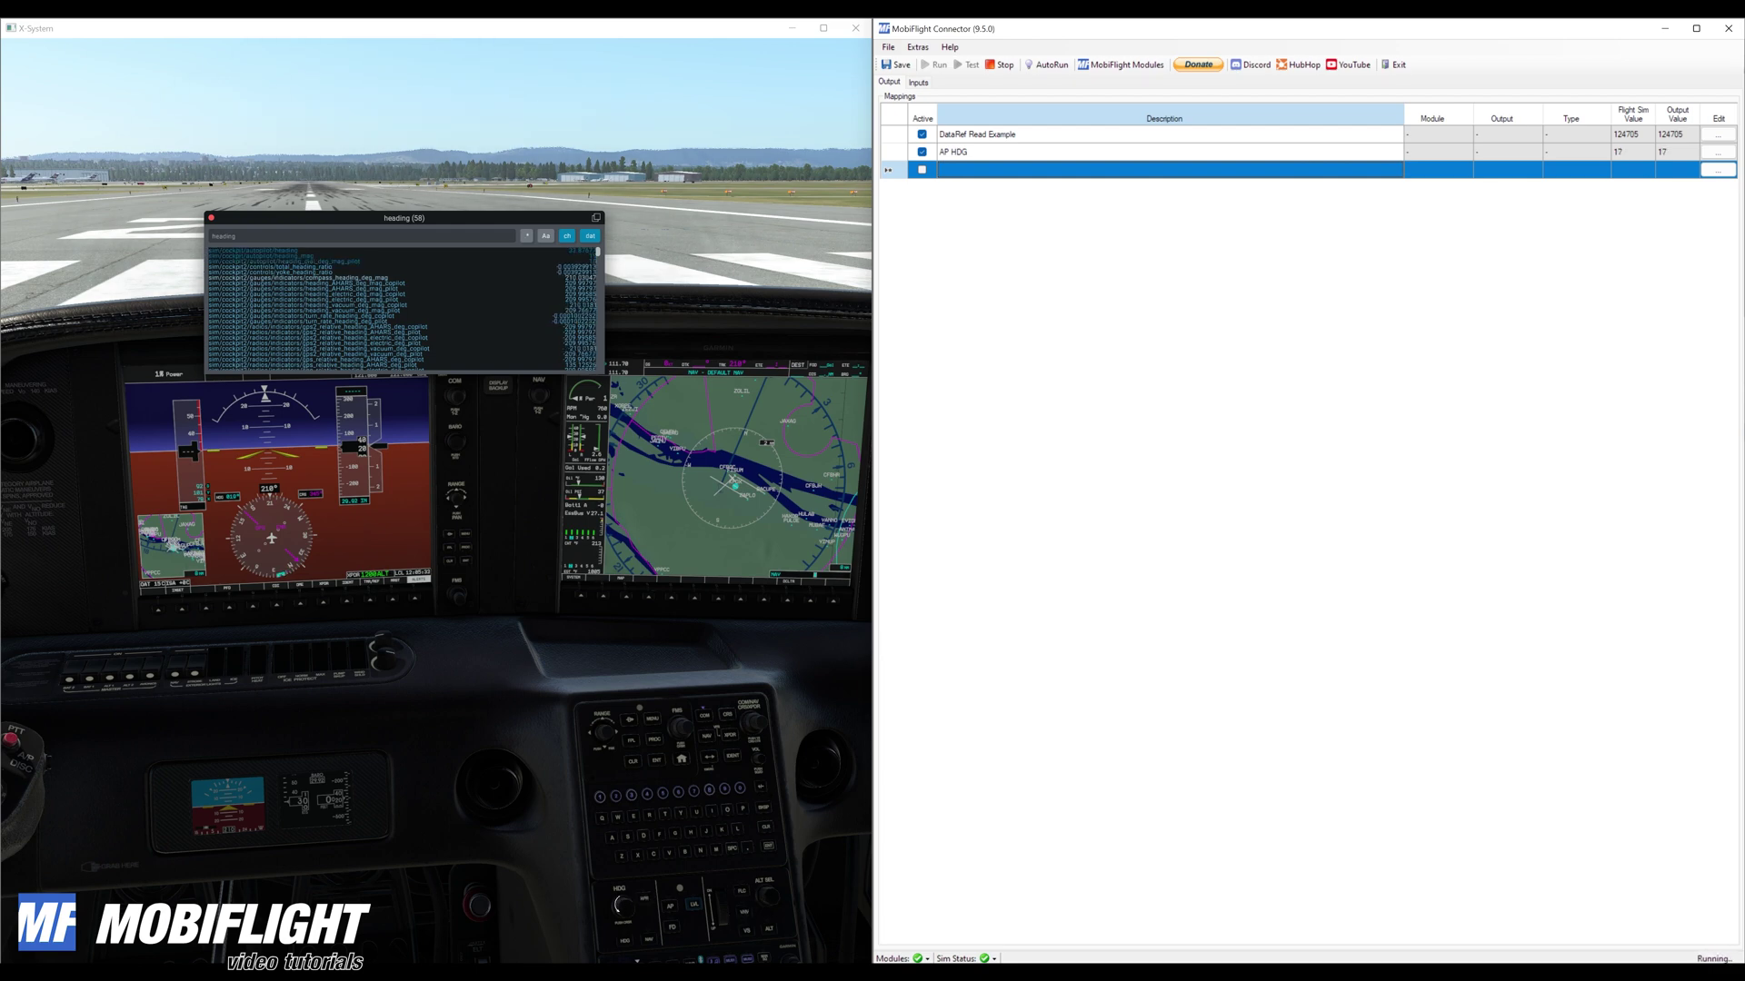
pyautogui.scroll(5, 619, 906)
pyautogui.scroll(3, 218, 615)
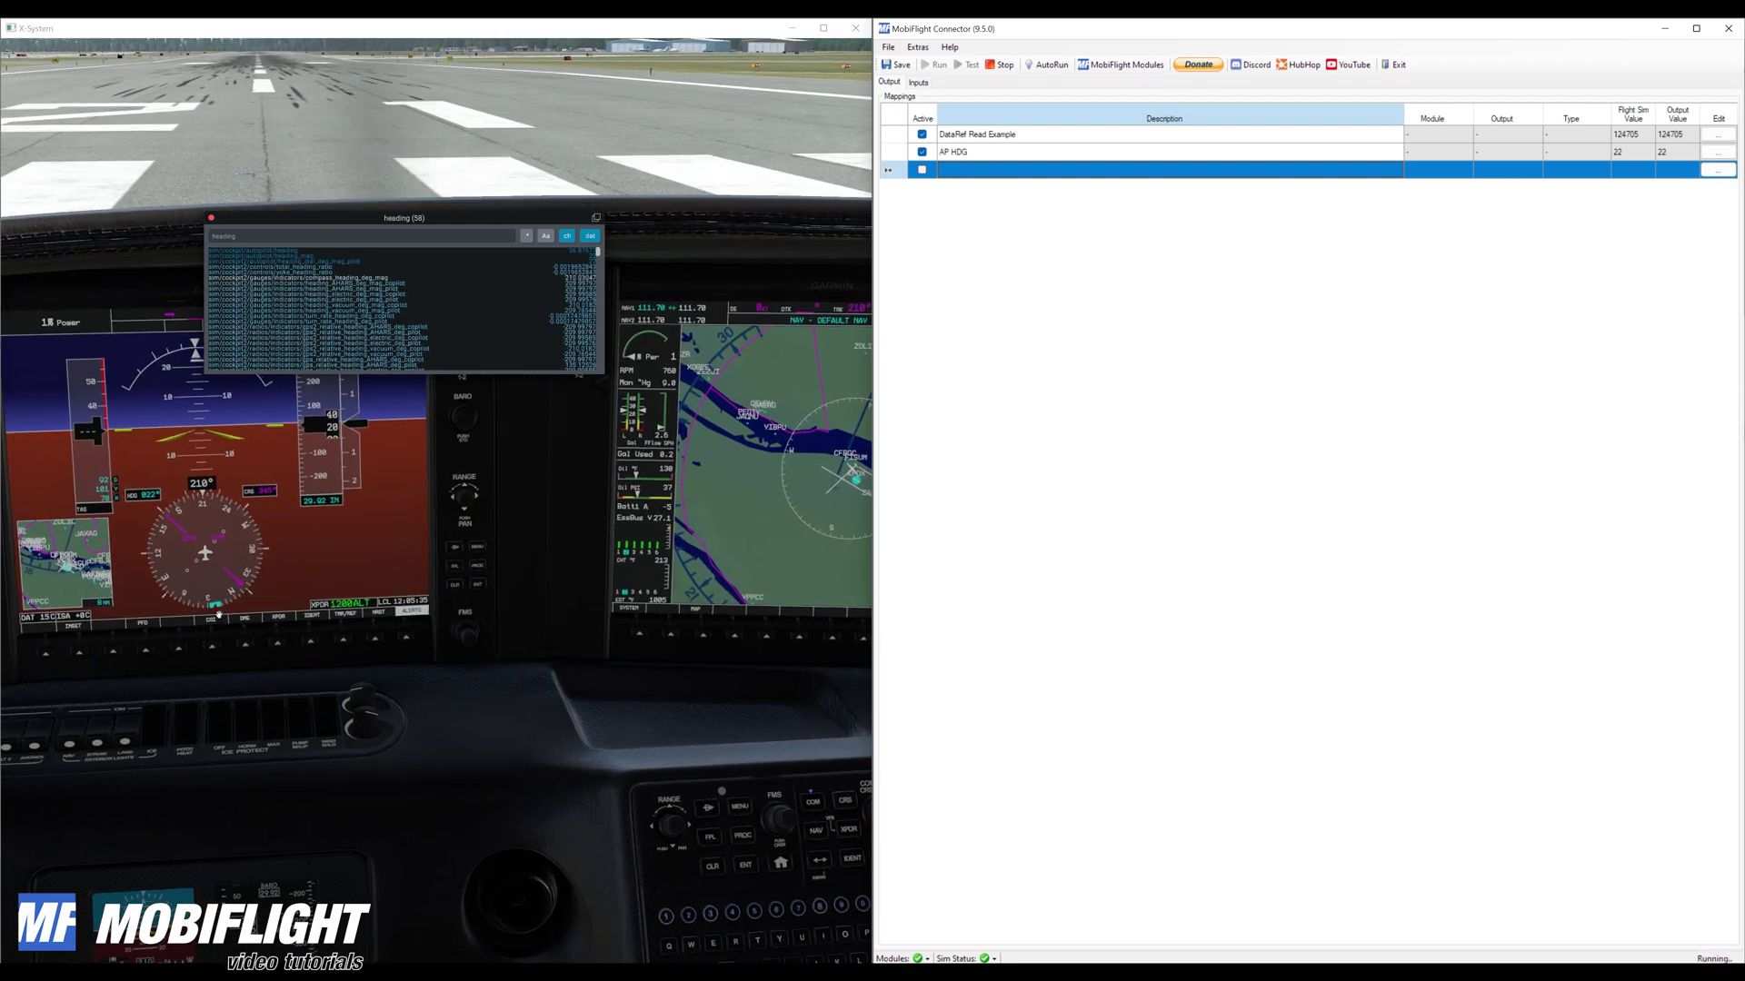
pyautogui.scroll(5, 218, 615)
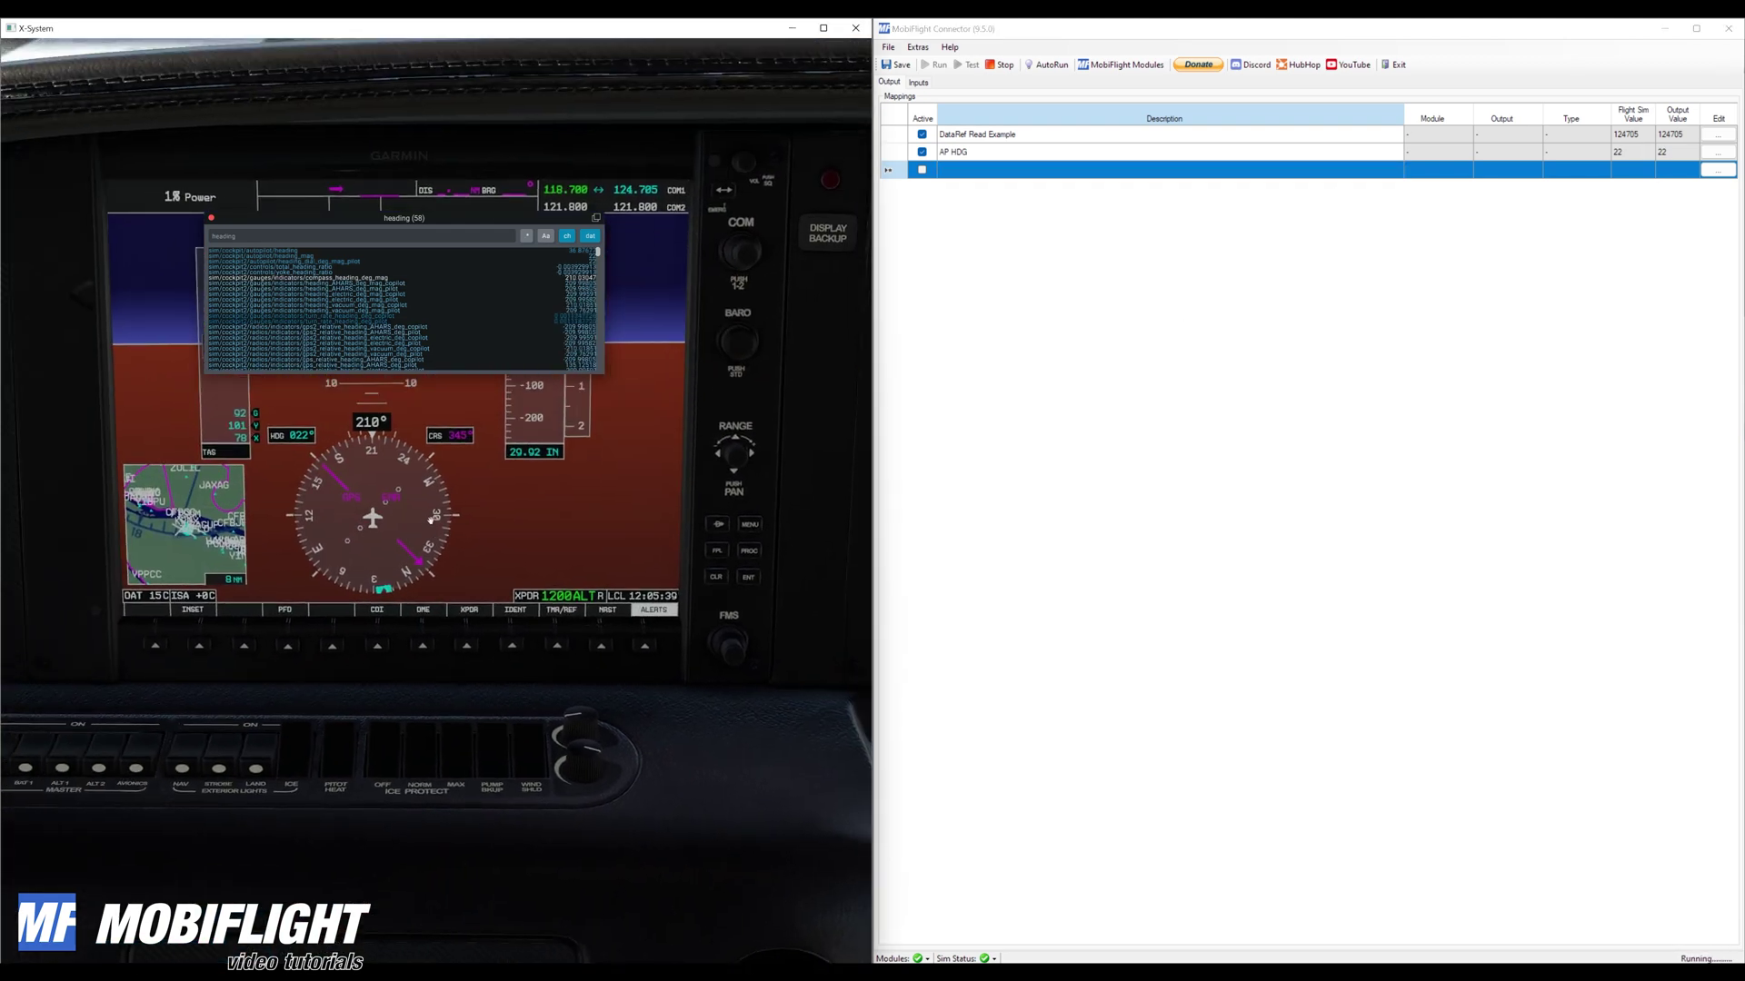
pyautogui.click(1047, 160)
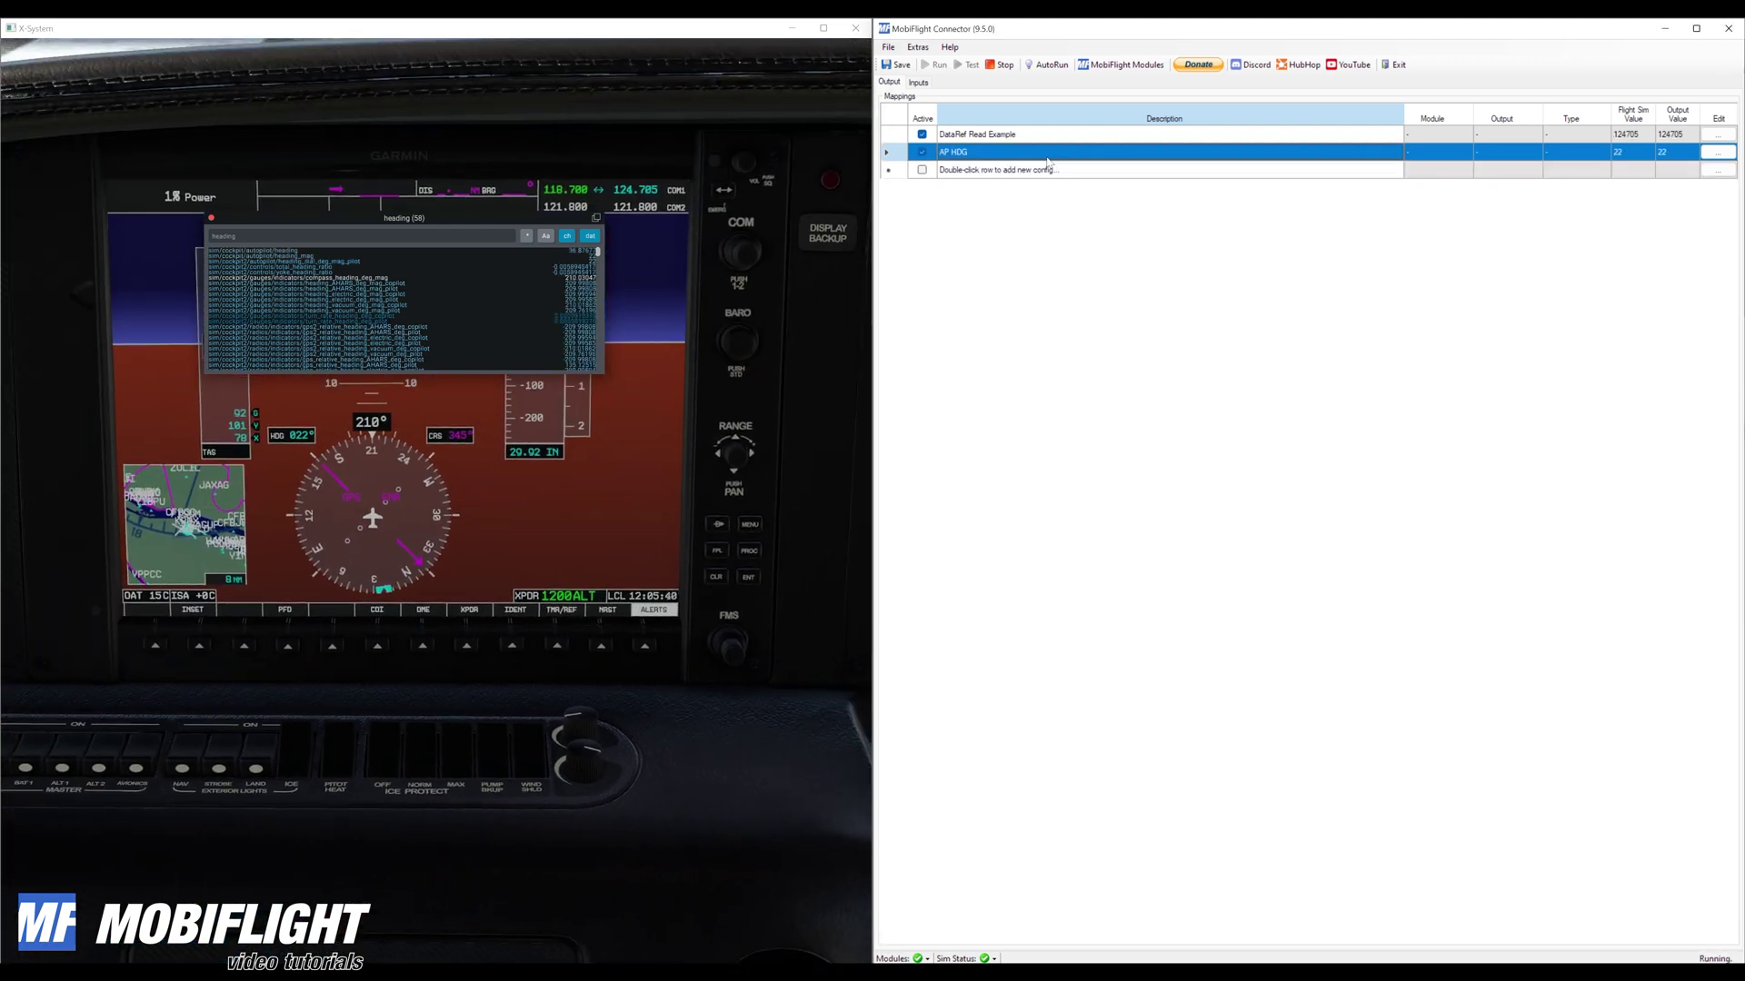
pyautogui.click(1716, 152)
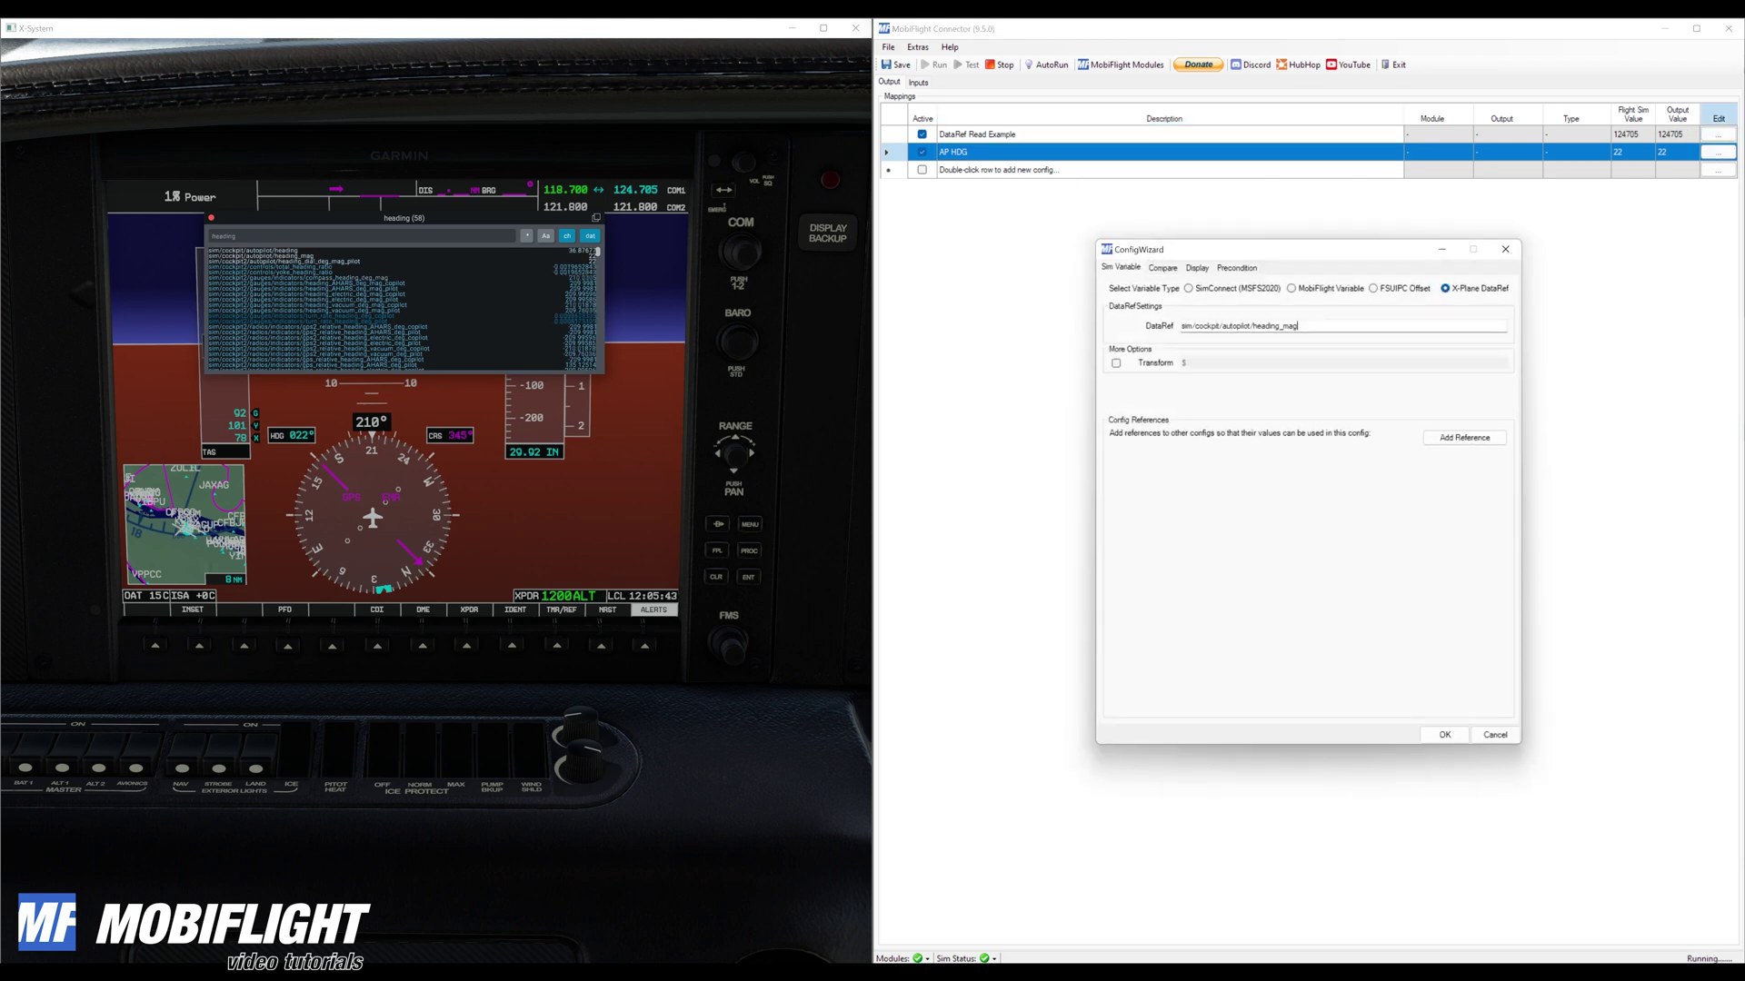
pyautogui.doubleClick(1298, 325)
# Close the wizard unchanged and start a new entry in the empty Inputs list
pyautogui.click(1504, 249)
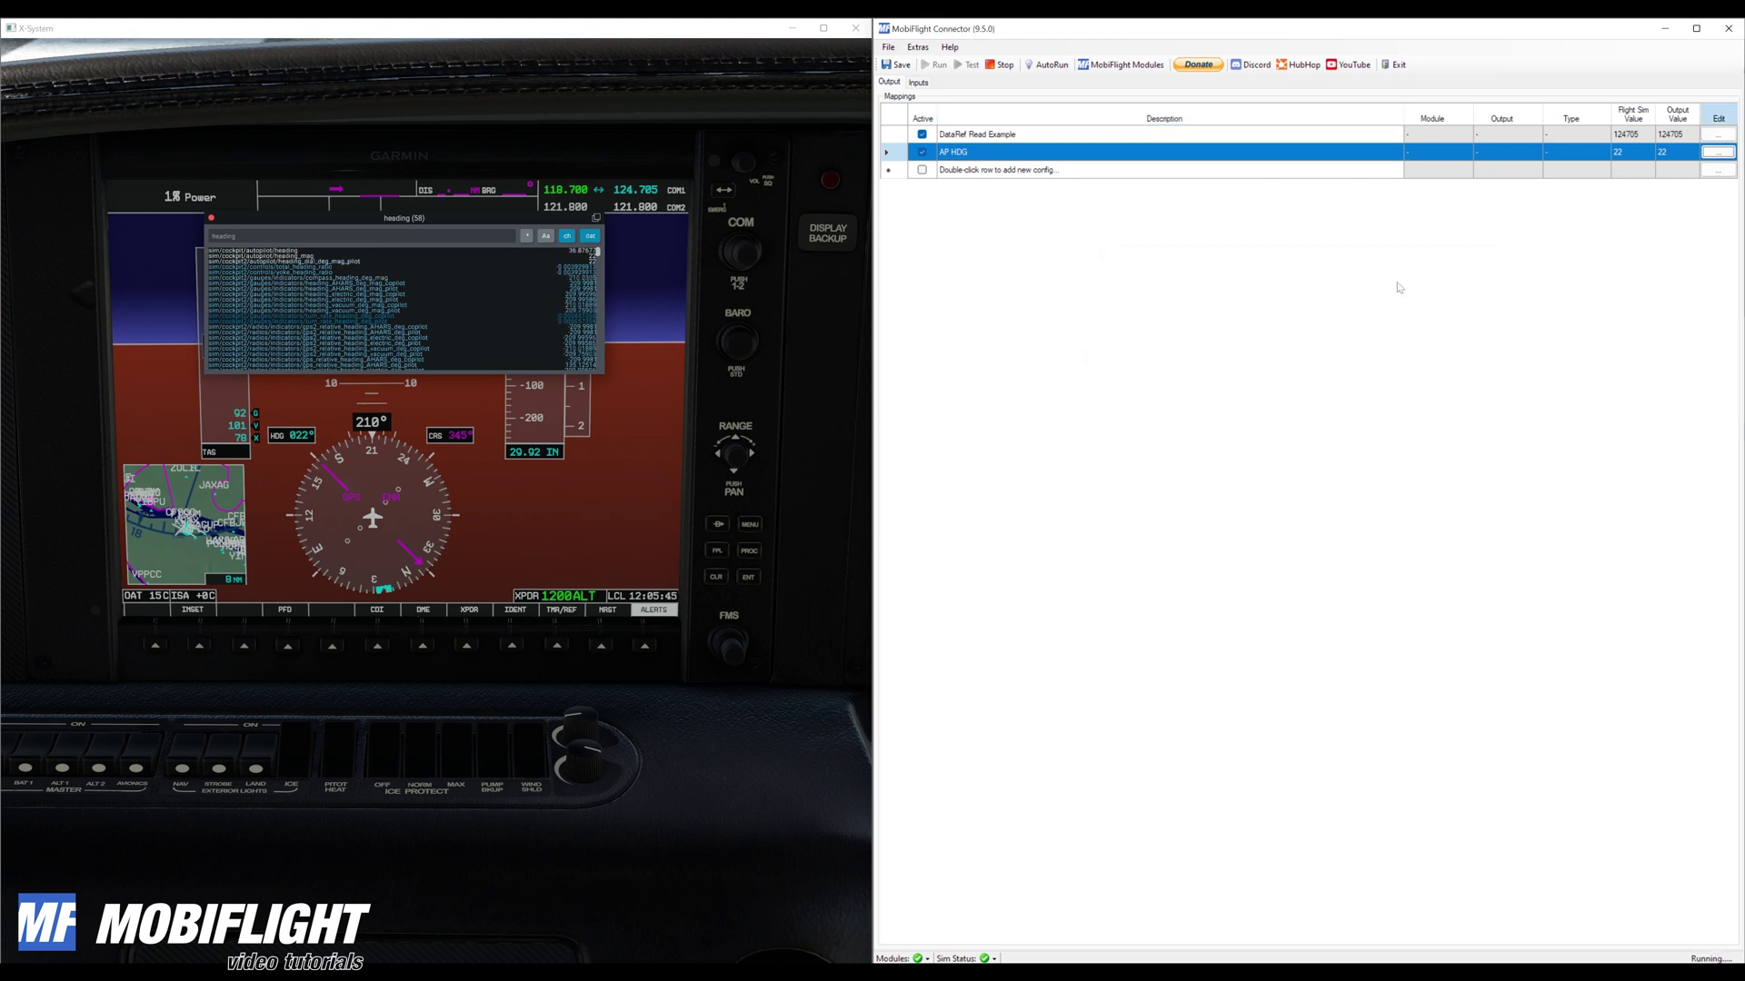
pyautogui.click(918, 81)
pyautogui.doubleClick(984, 126)
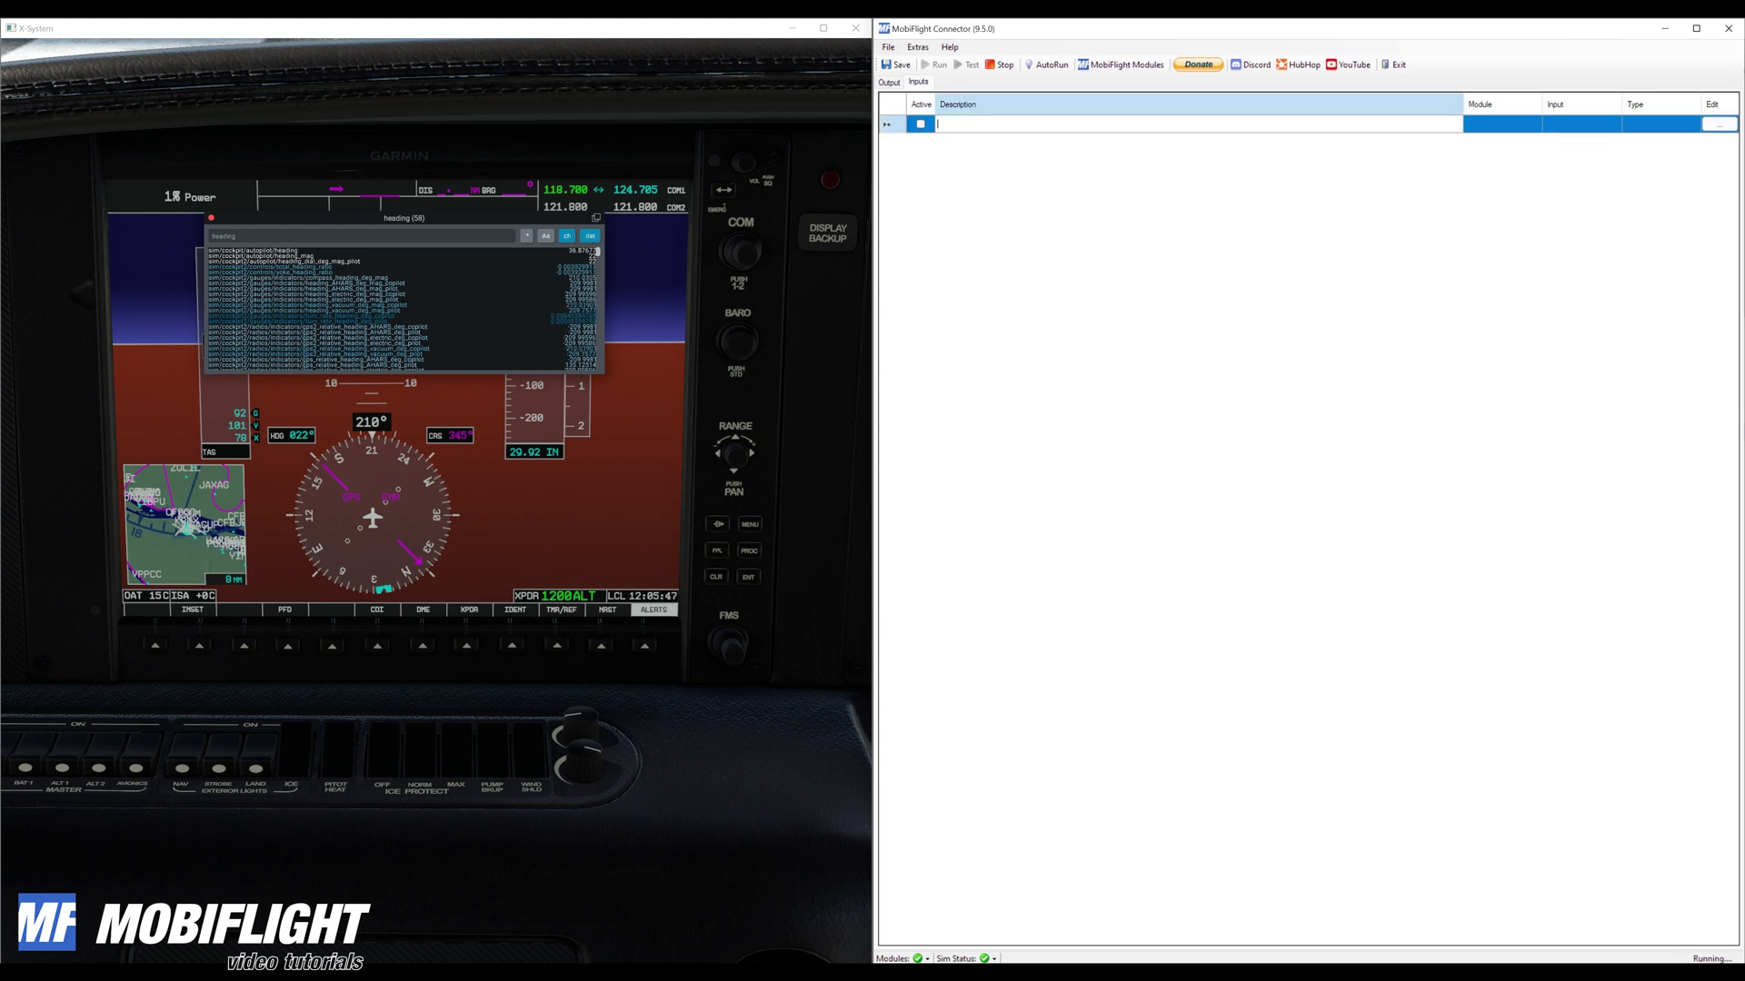
# Name the new input 'DataRef Write' and bring up its configuration wizard
pyautogui.write('DataRef W')
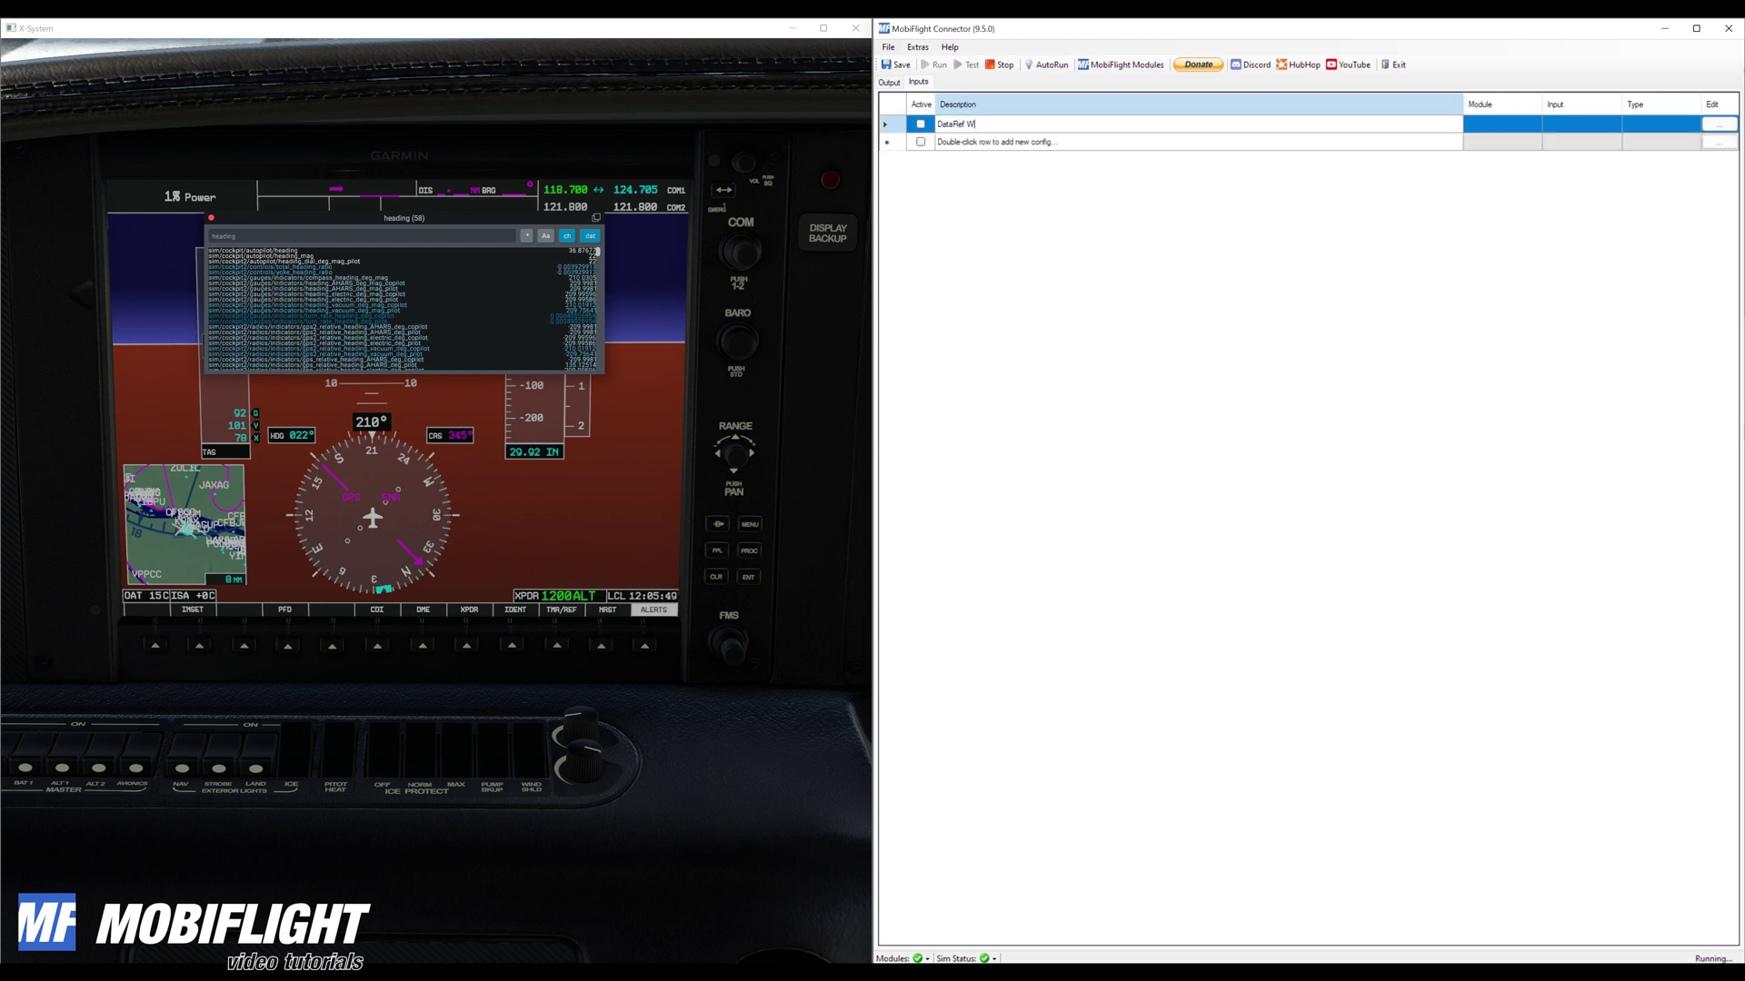
pyautogui.write('rite')
pyautogui.click(1613, 124)
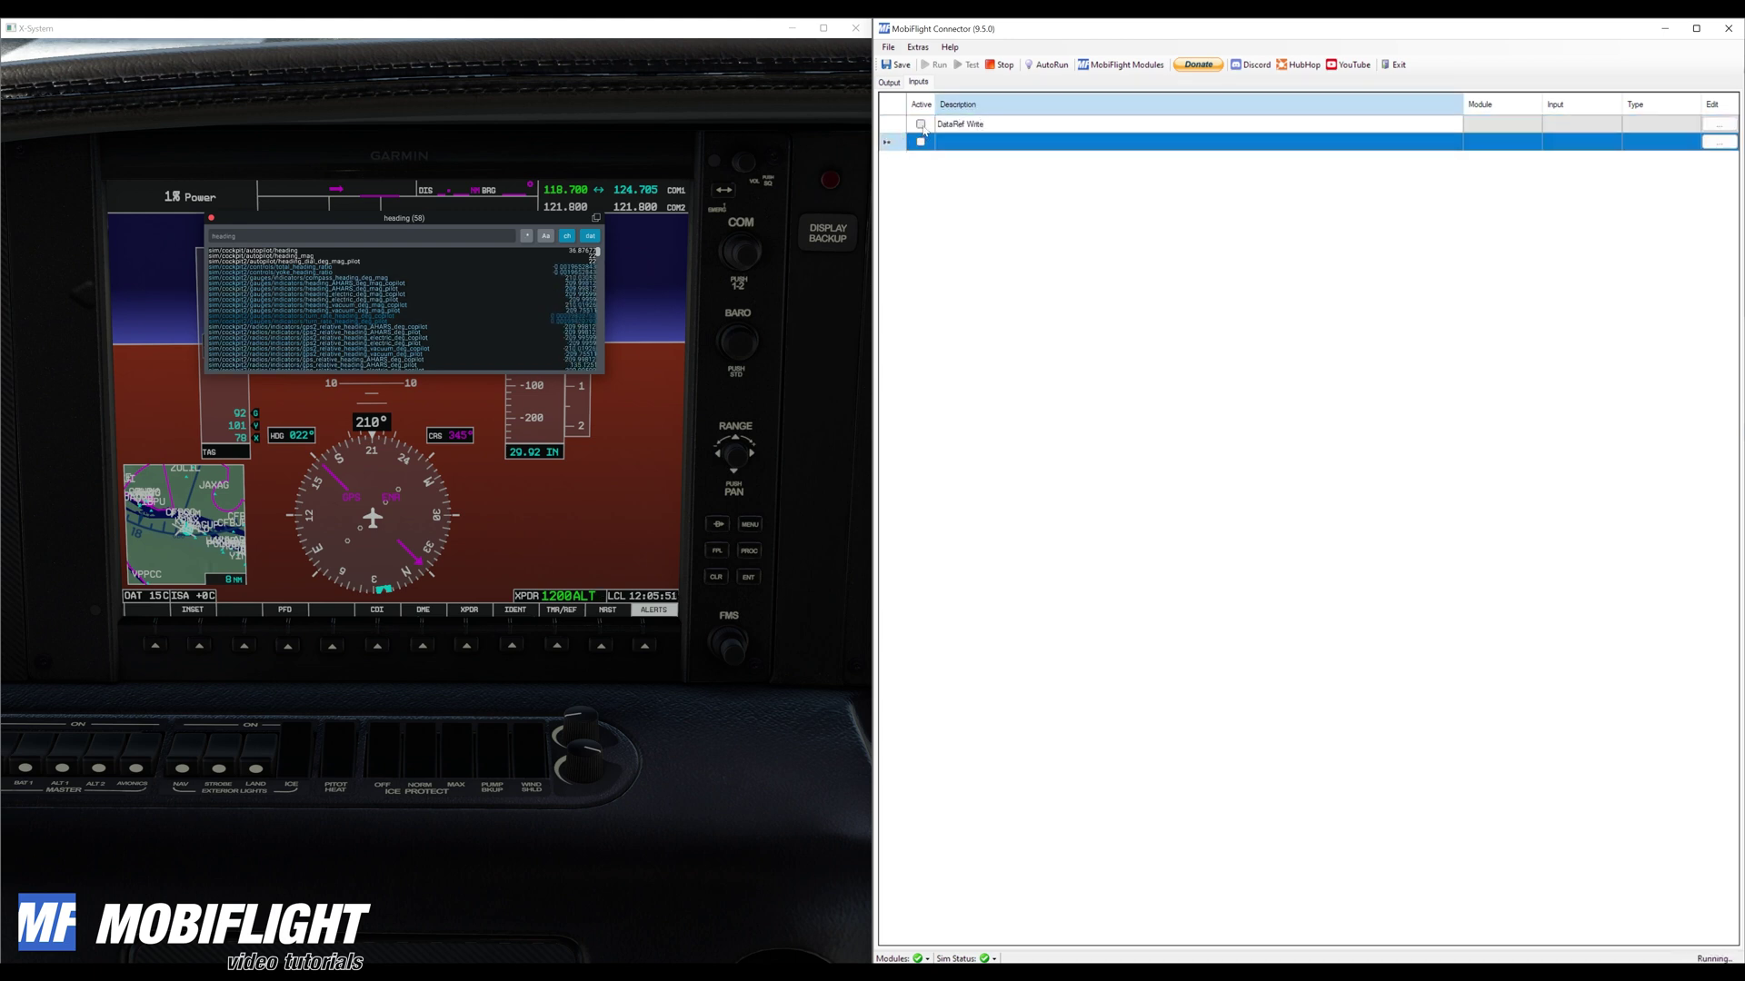
pyautogui.click(1718, 123)
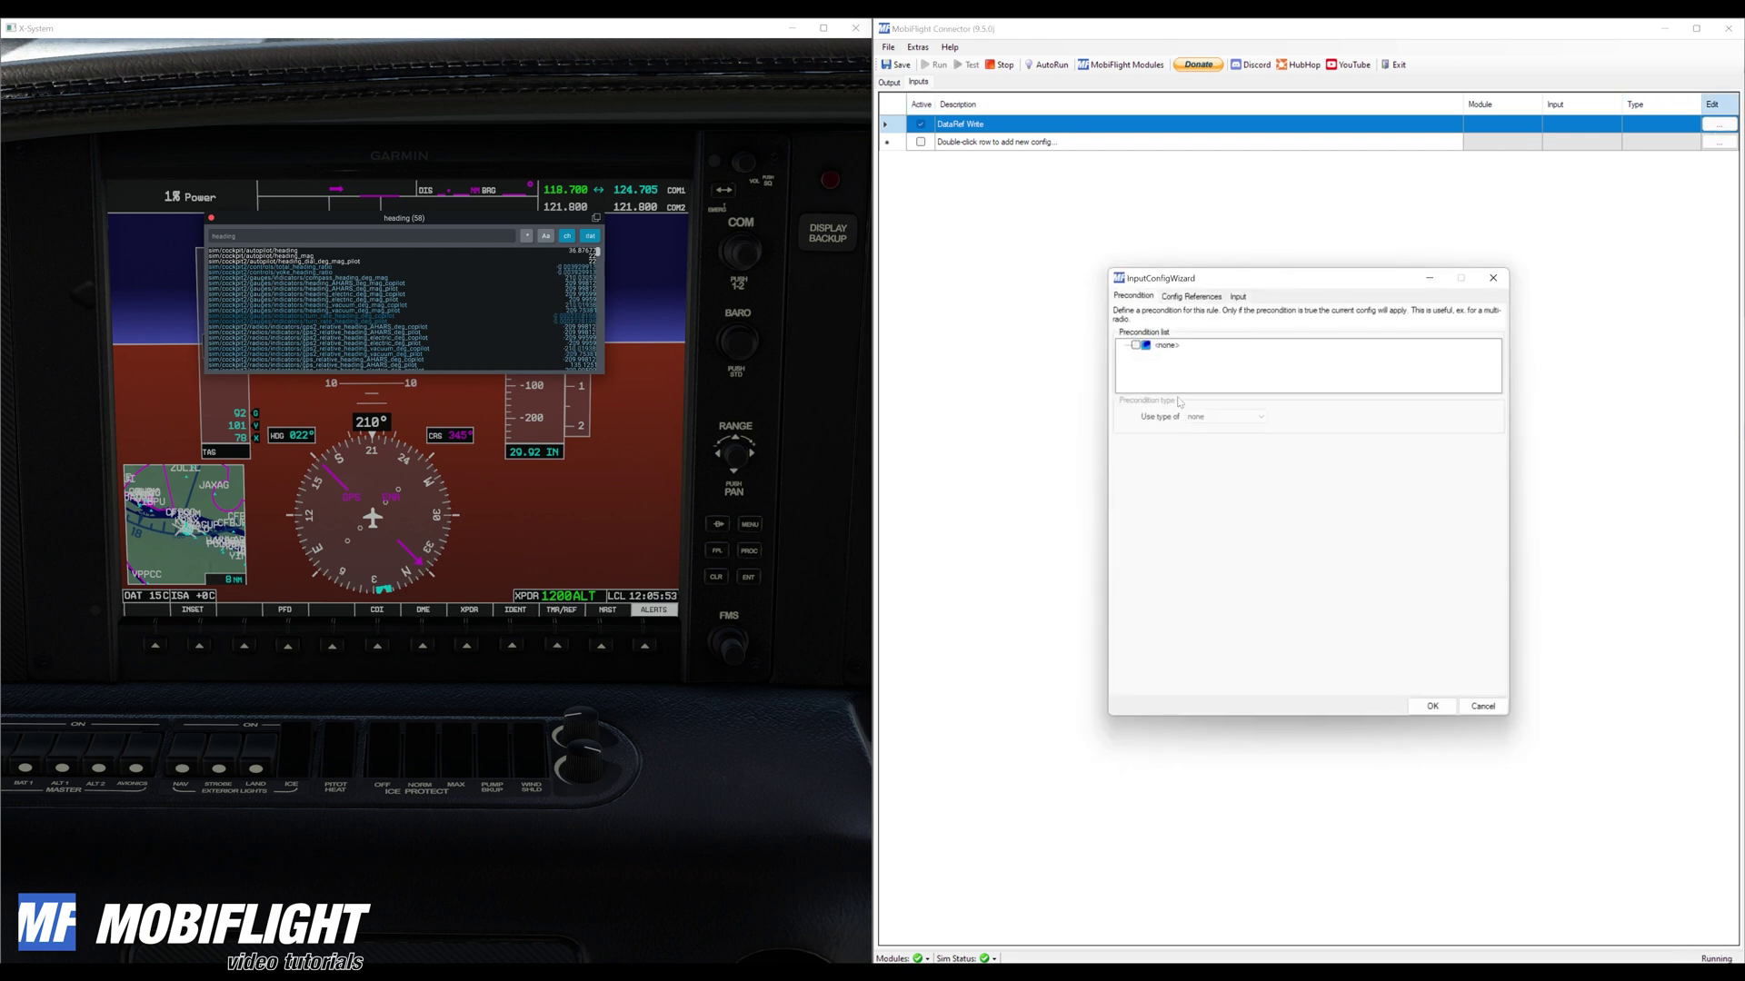
pyautogui.click(1193, 297)
# Assign module Radio (COM5) and device NAV2-Enc-MHz on the Input tab
pyautogui.click(1243, 297)
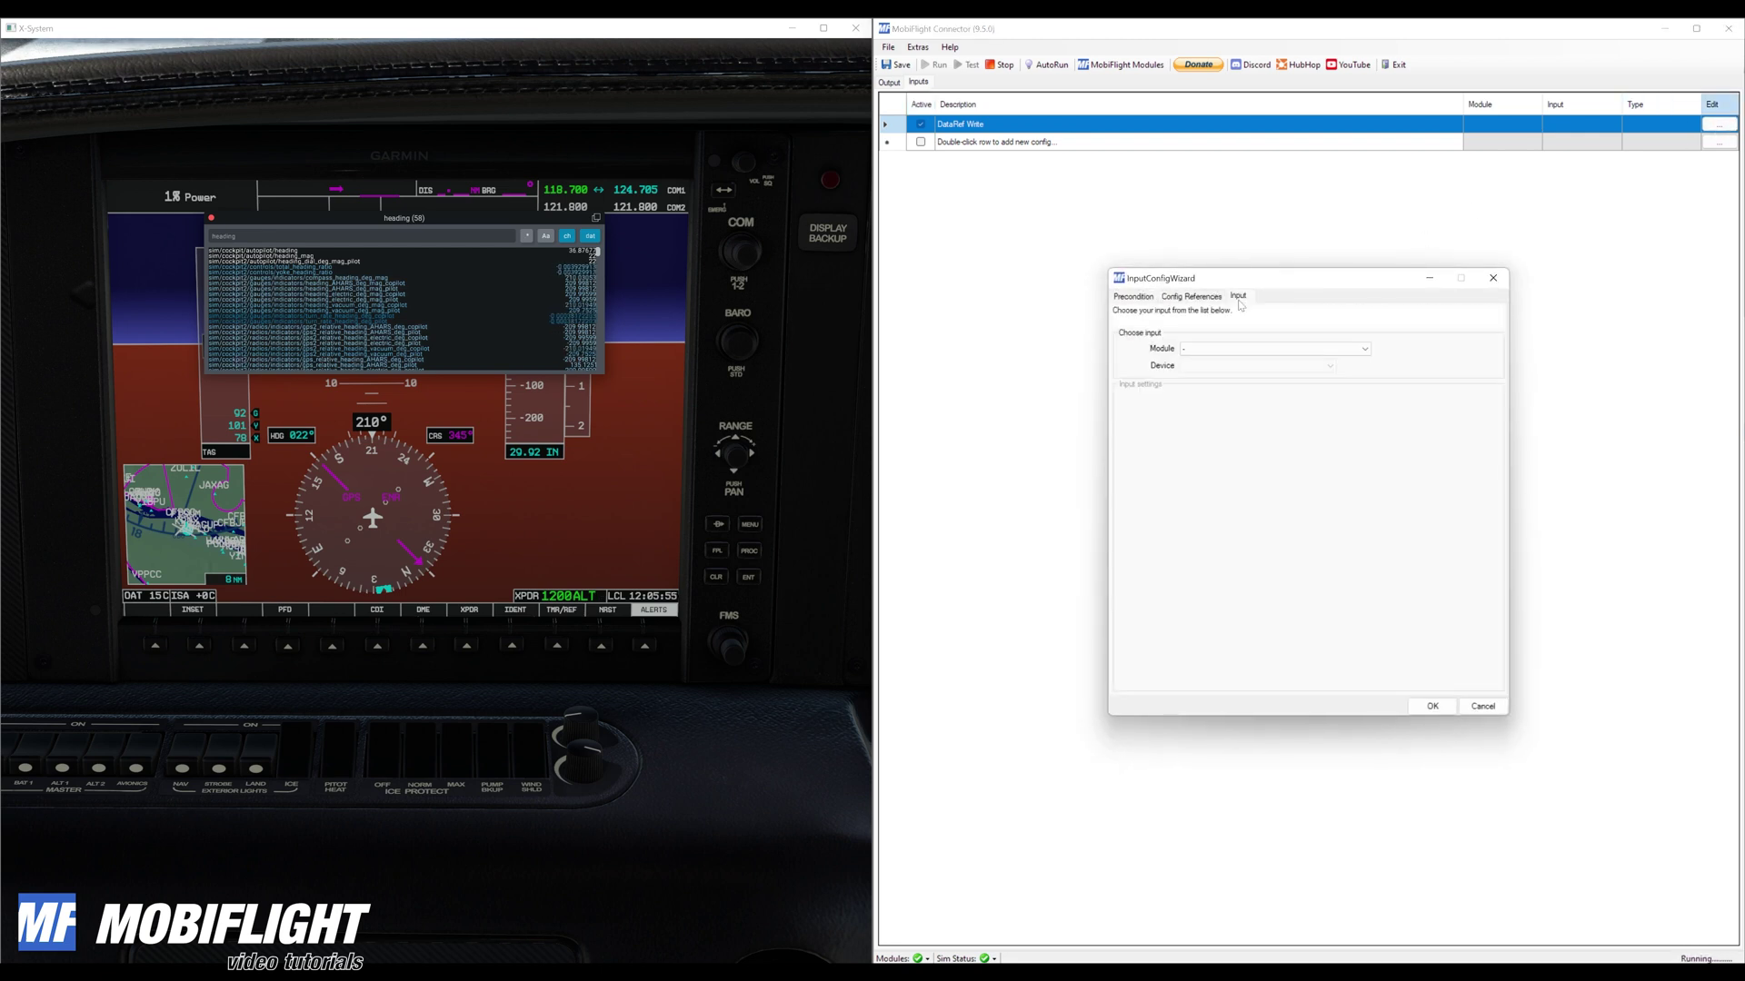
pyautogui.click(1216, 349)
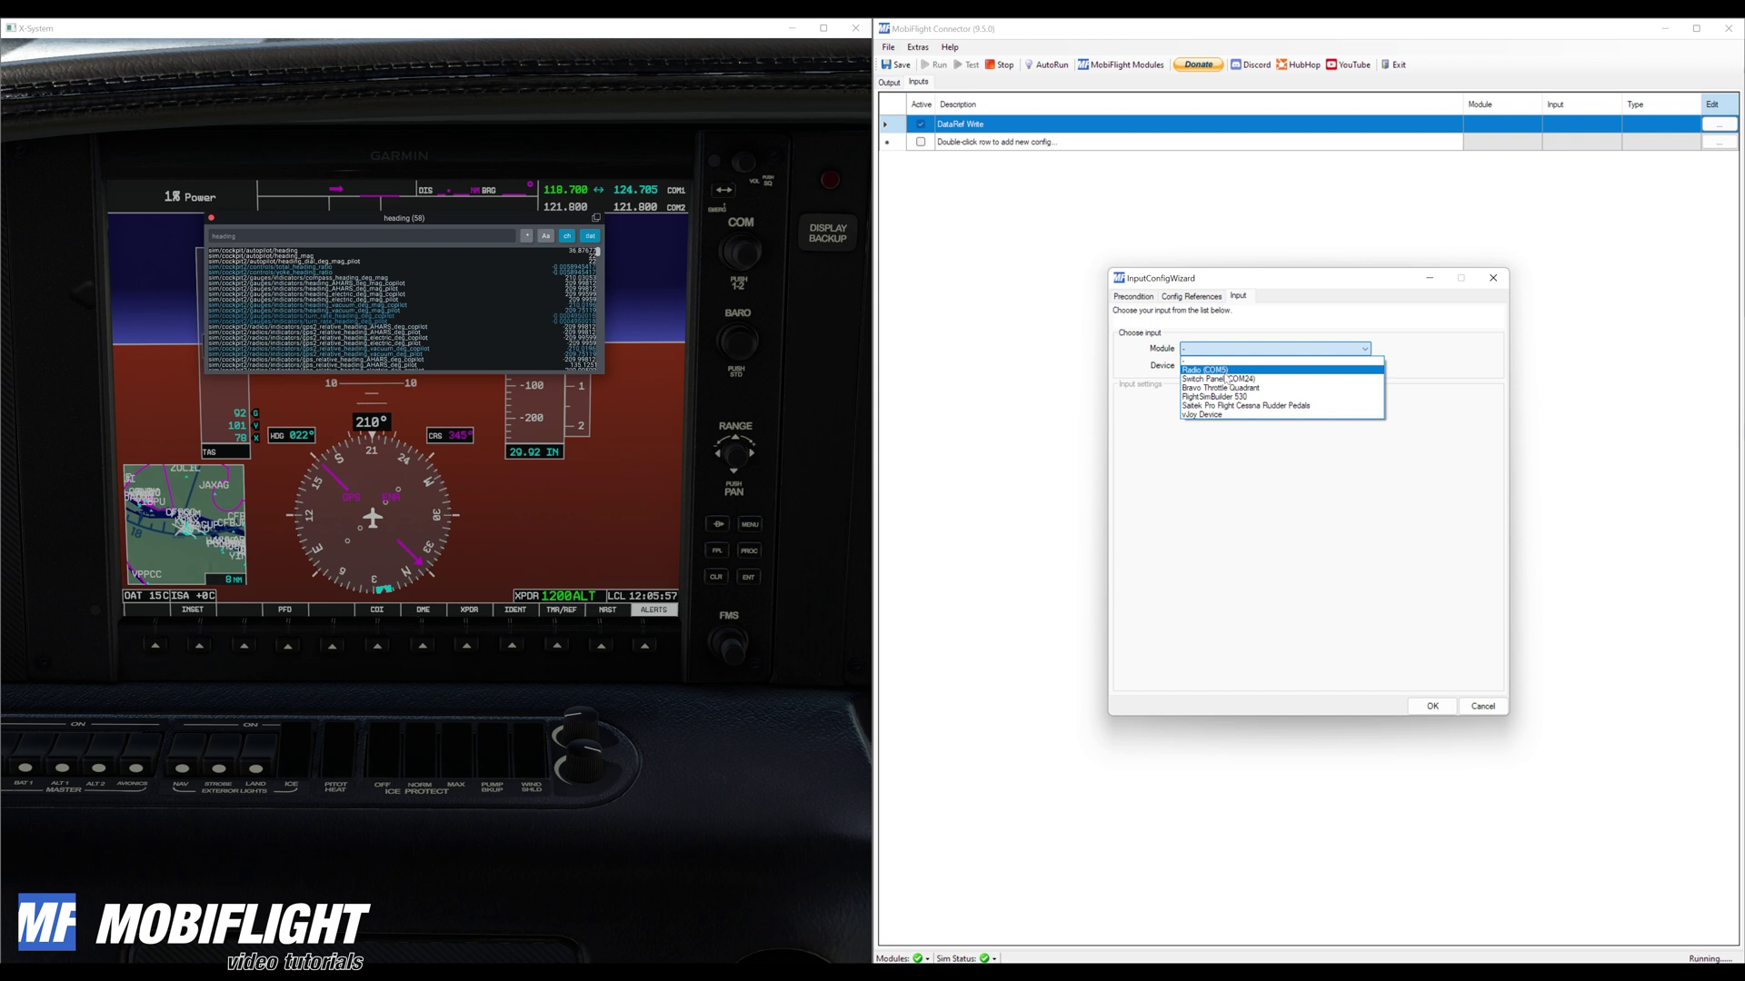
pyautogui.click(1217, 370)
pyautogui.click(1222, 367)
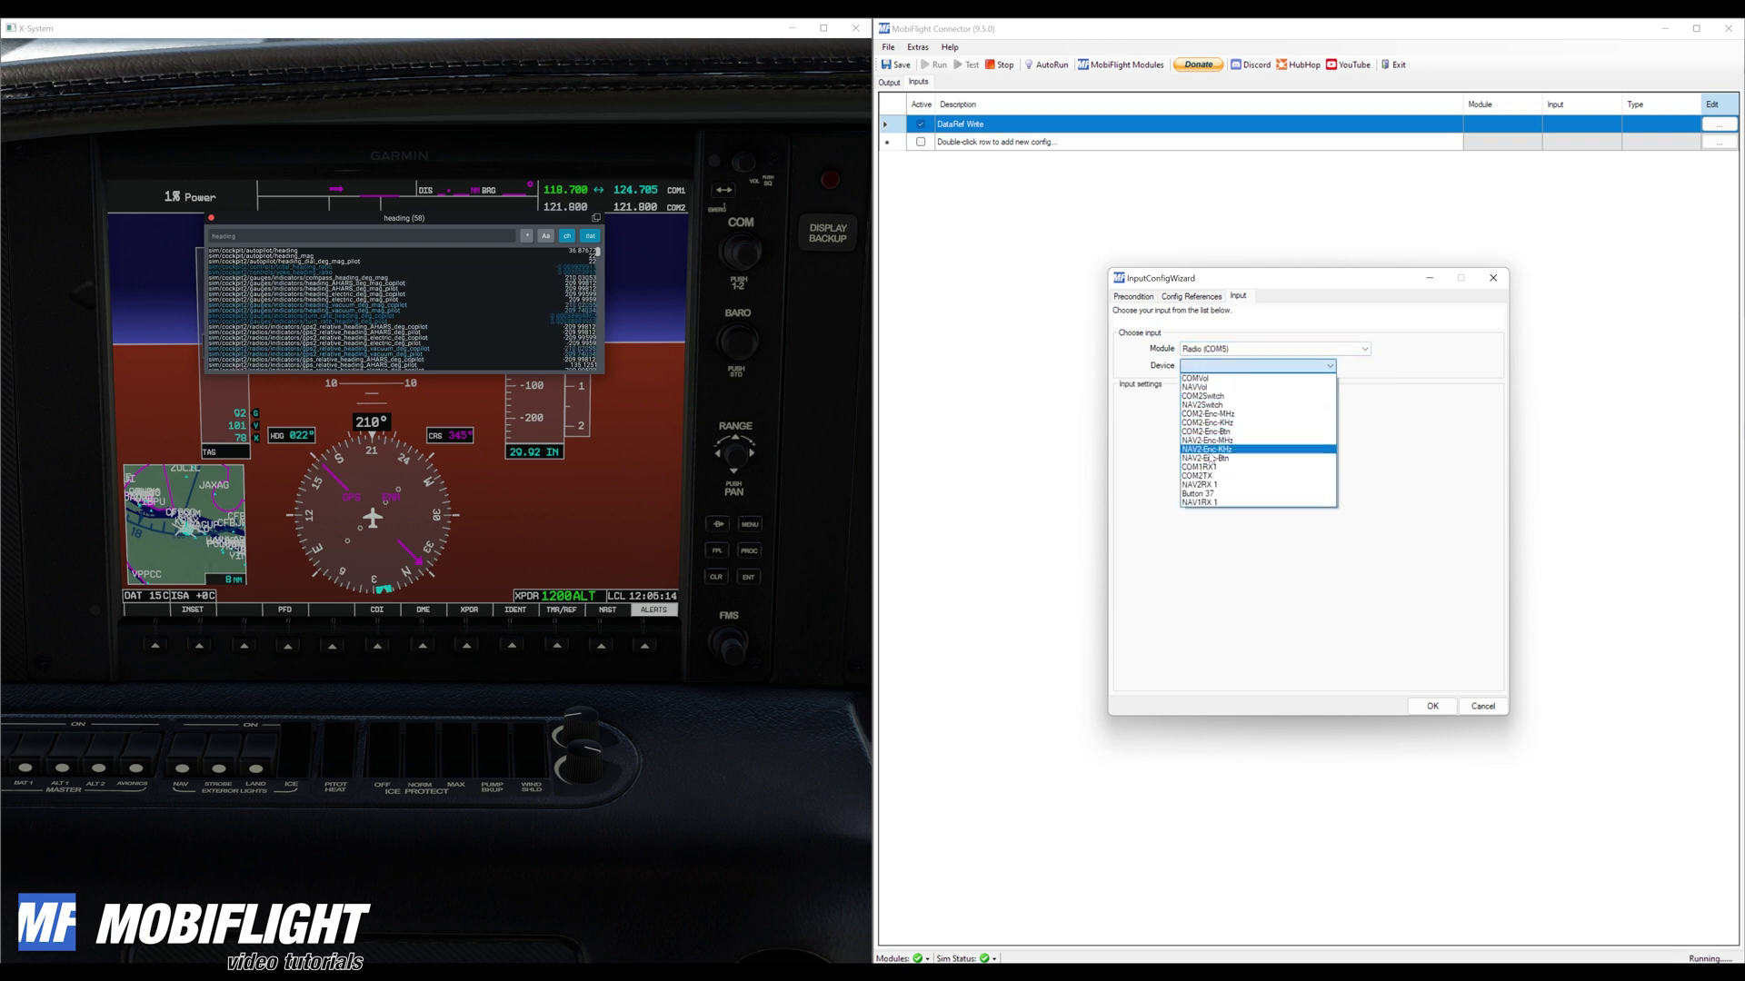
pyautogui.click(1214, 443)
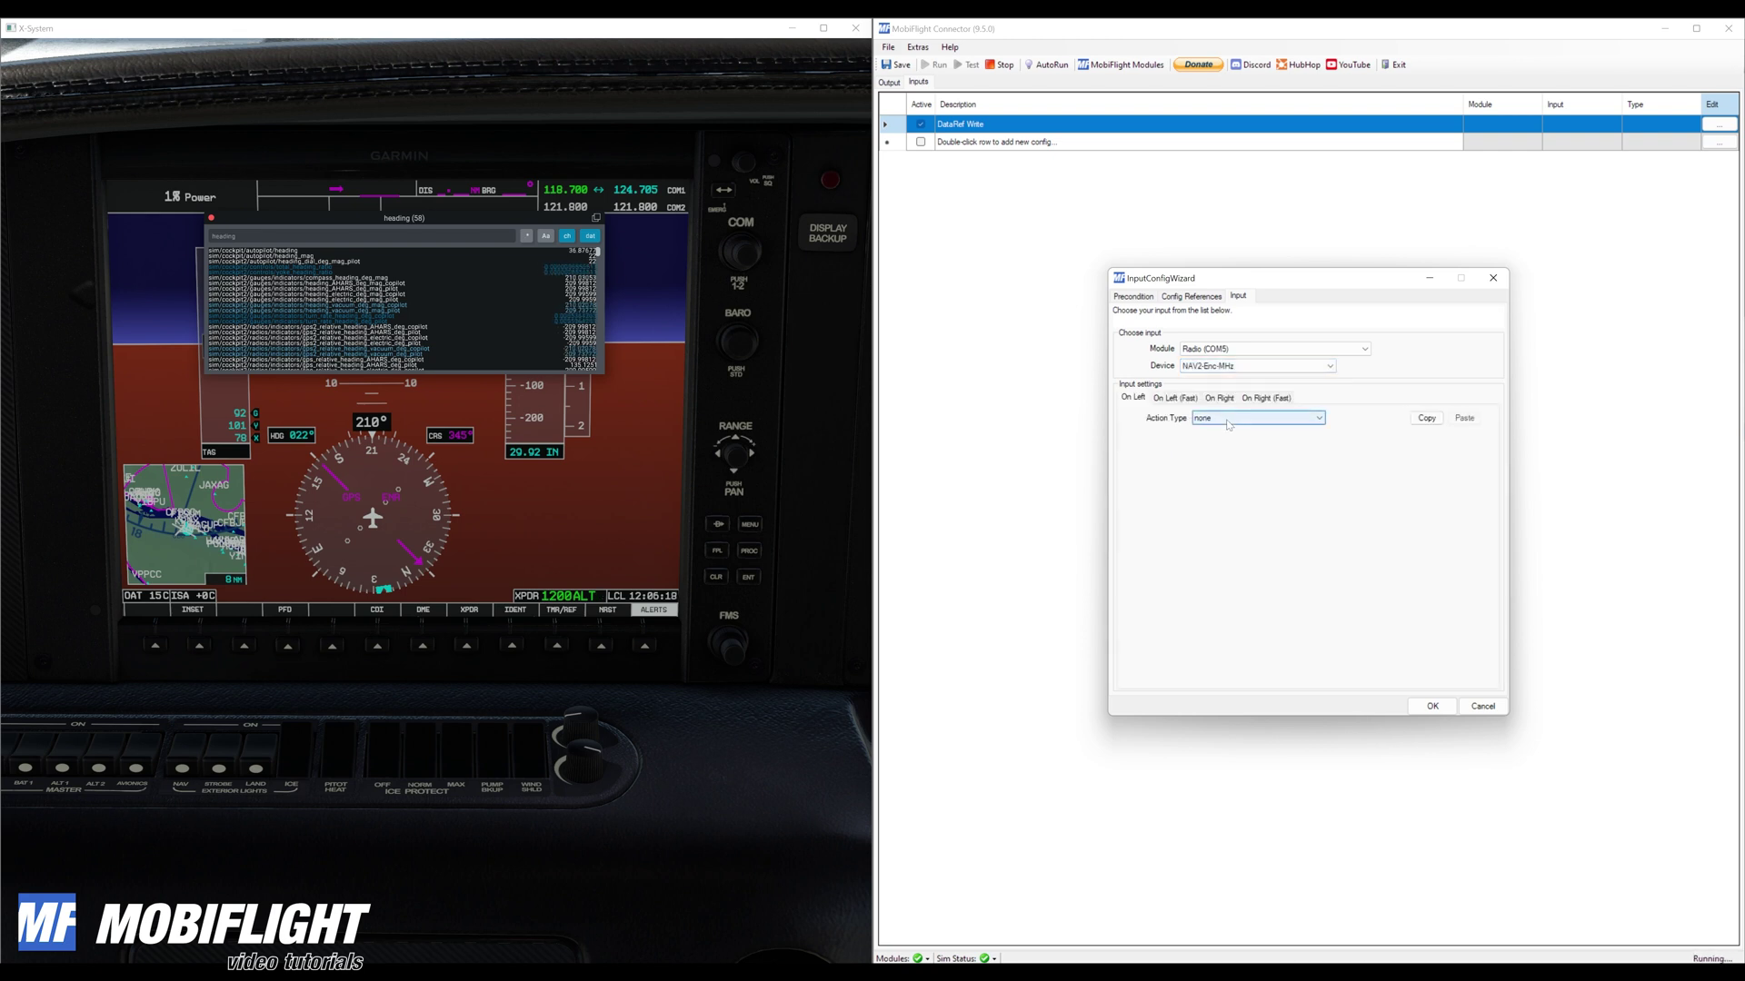
# Make the encoder's left turn write the heading_mag dataref with value $-1
pyautogui.click(1227, 424)
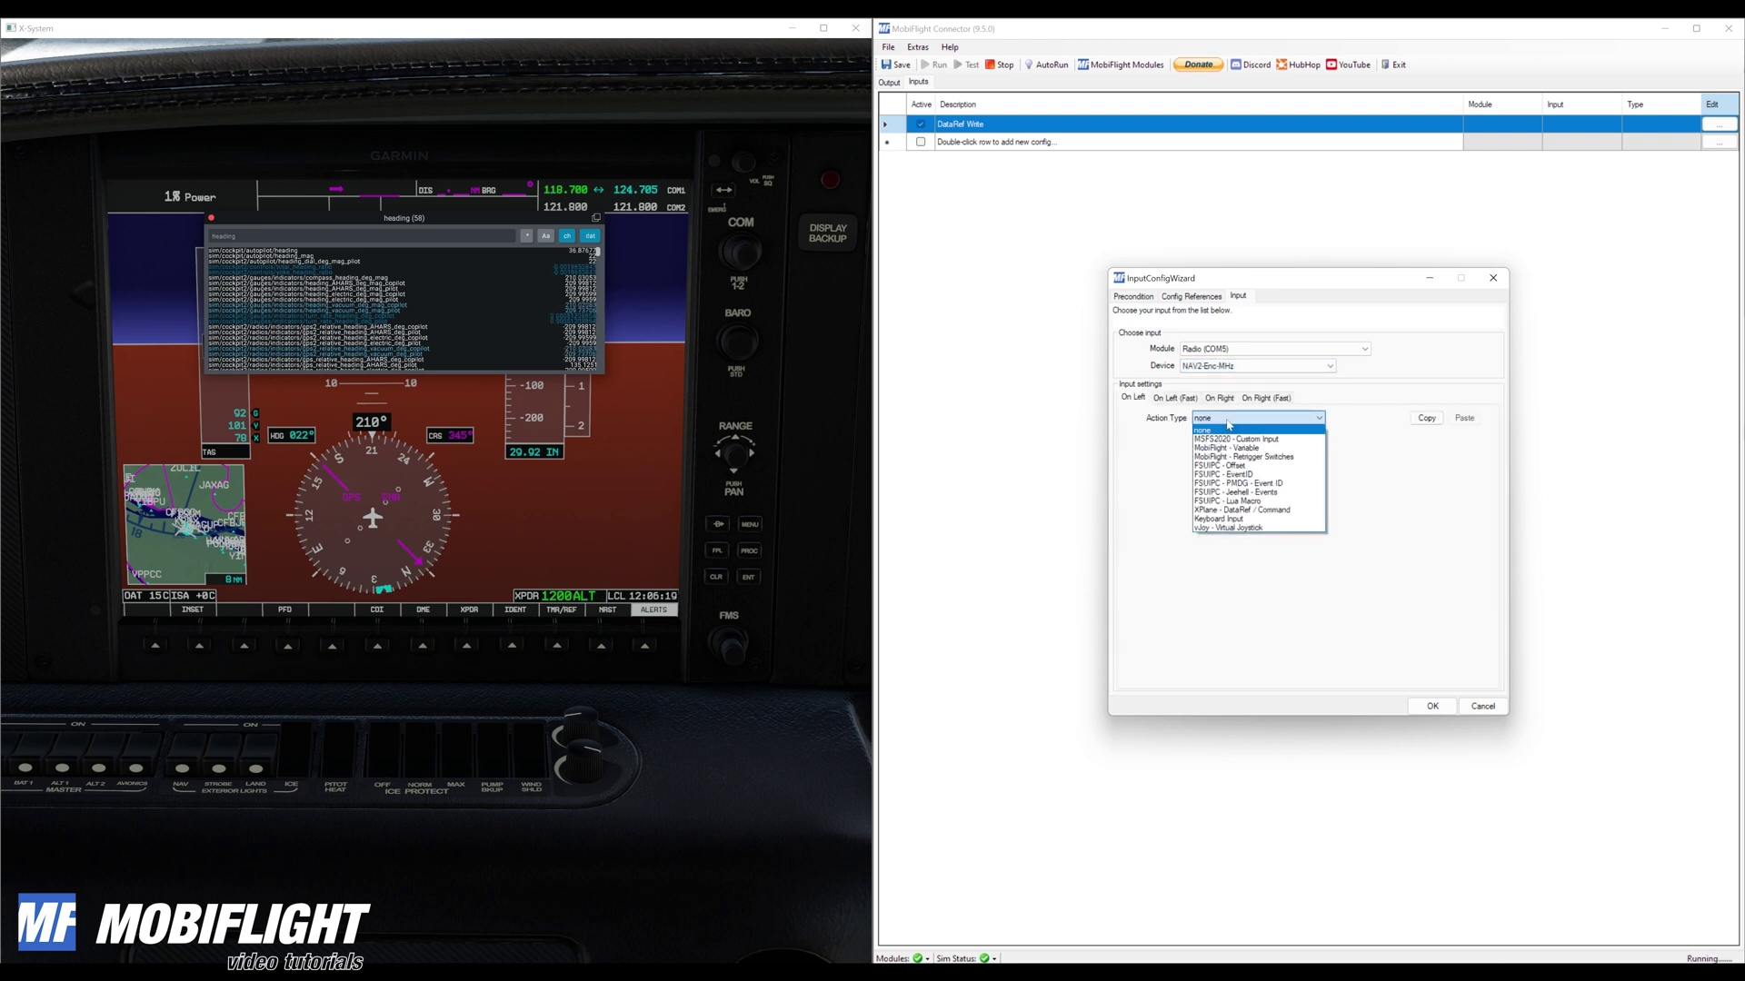
pyautogui.click(1228, 514)
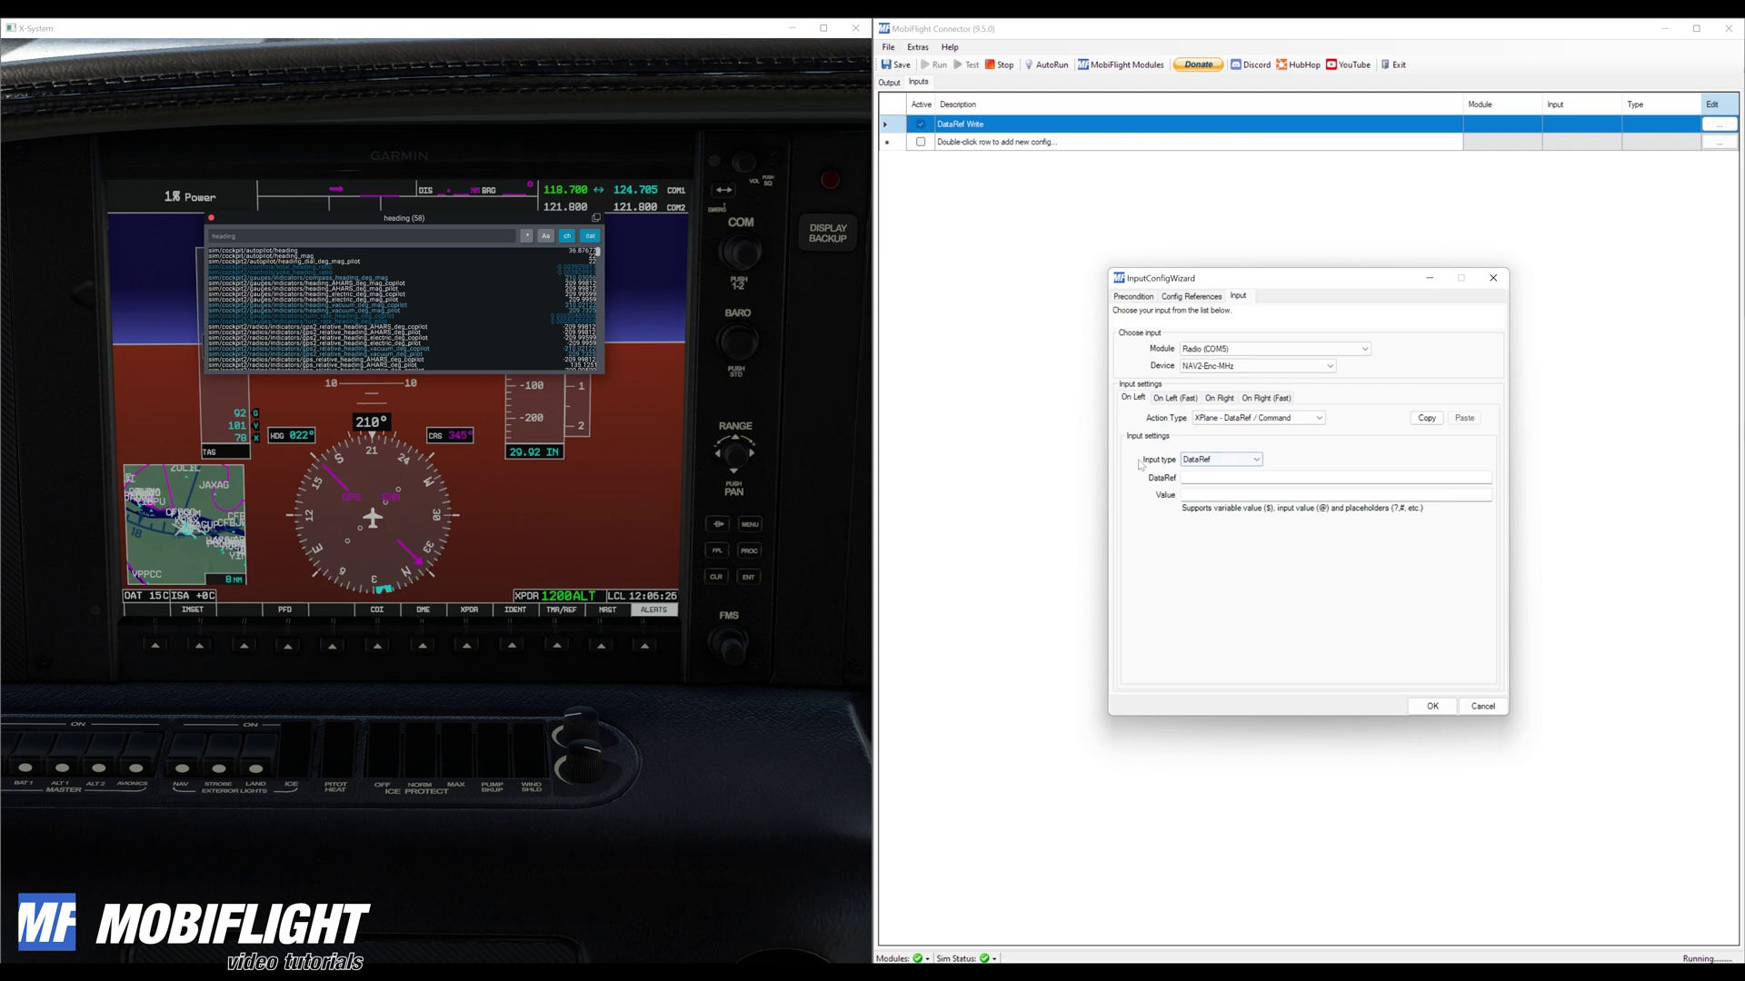
pyautogui.write('sim/cockpit/autopilot/heading_mag')
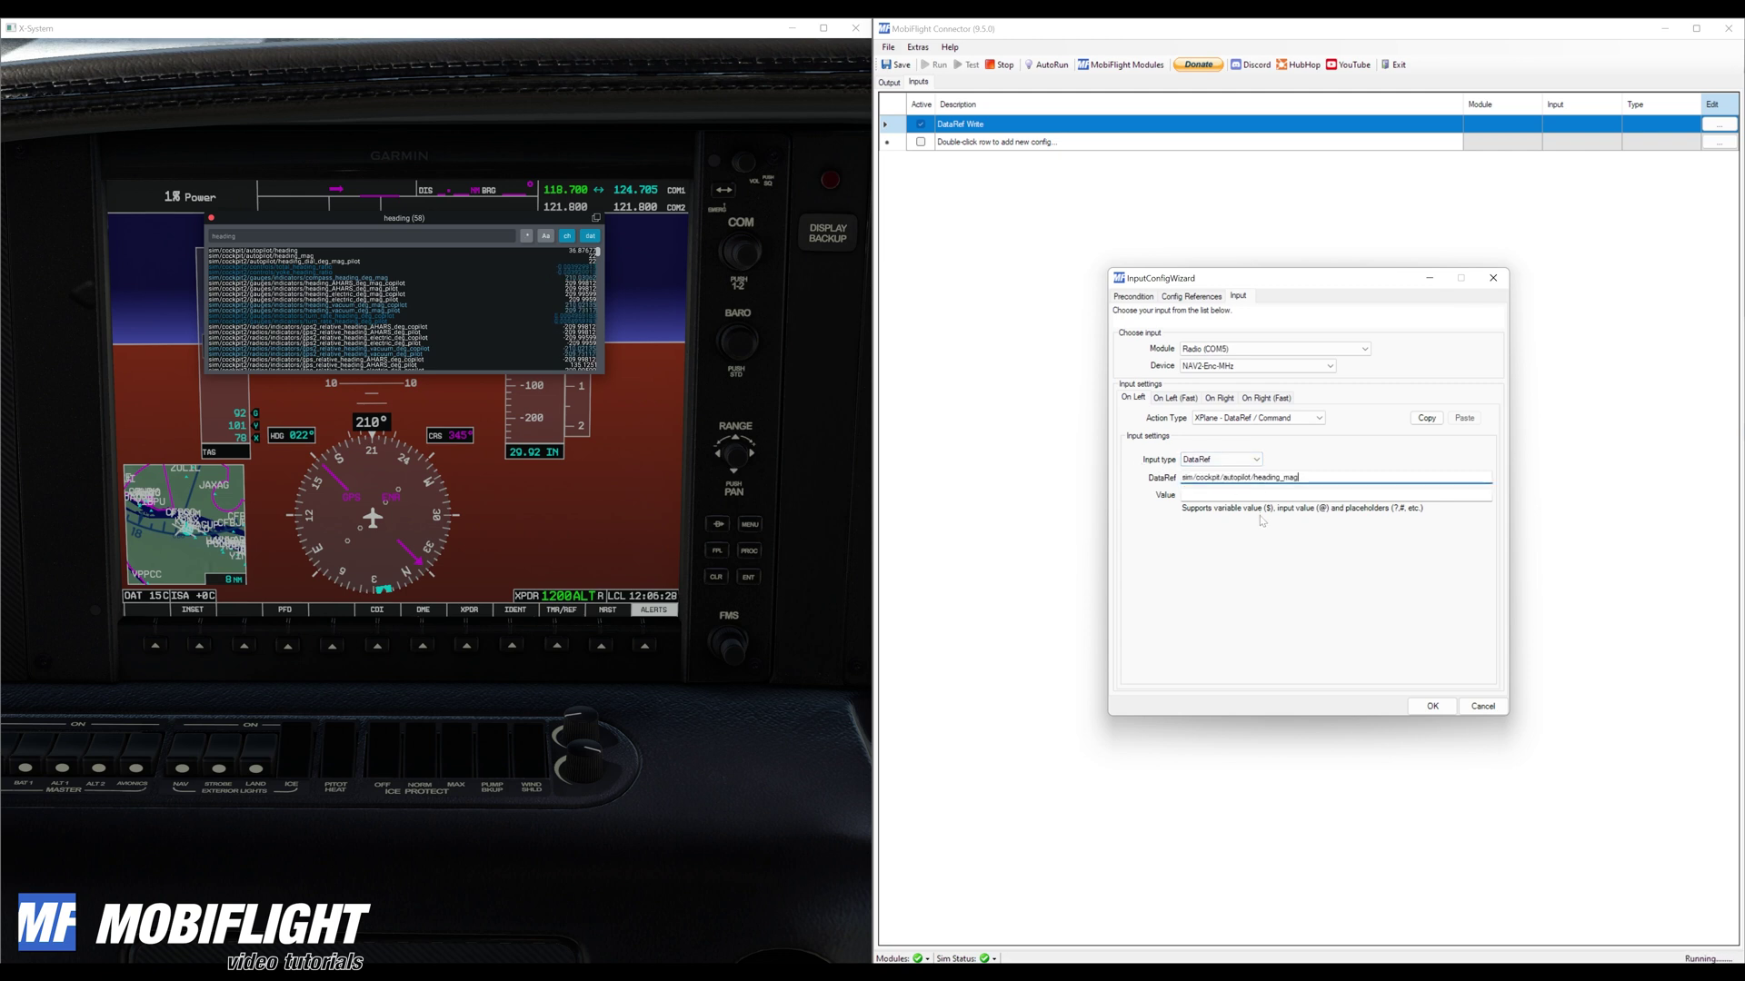
pyautogui.press('Tab')
pyautogui.hotkey('shift', 'Tab')
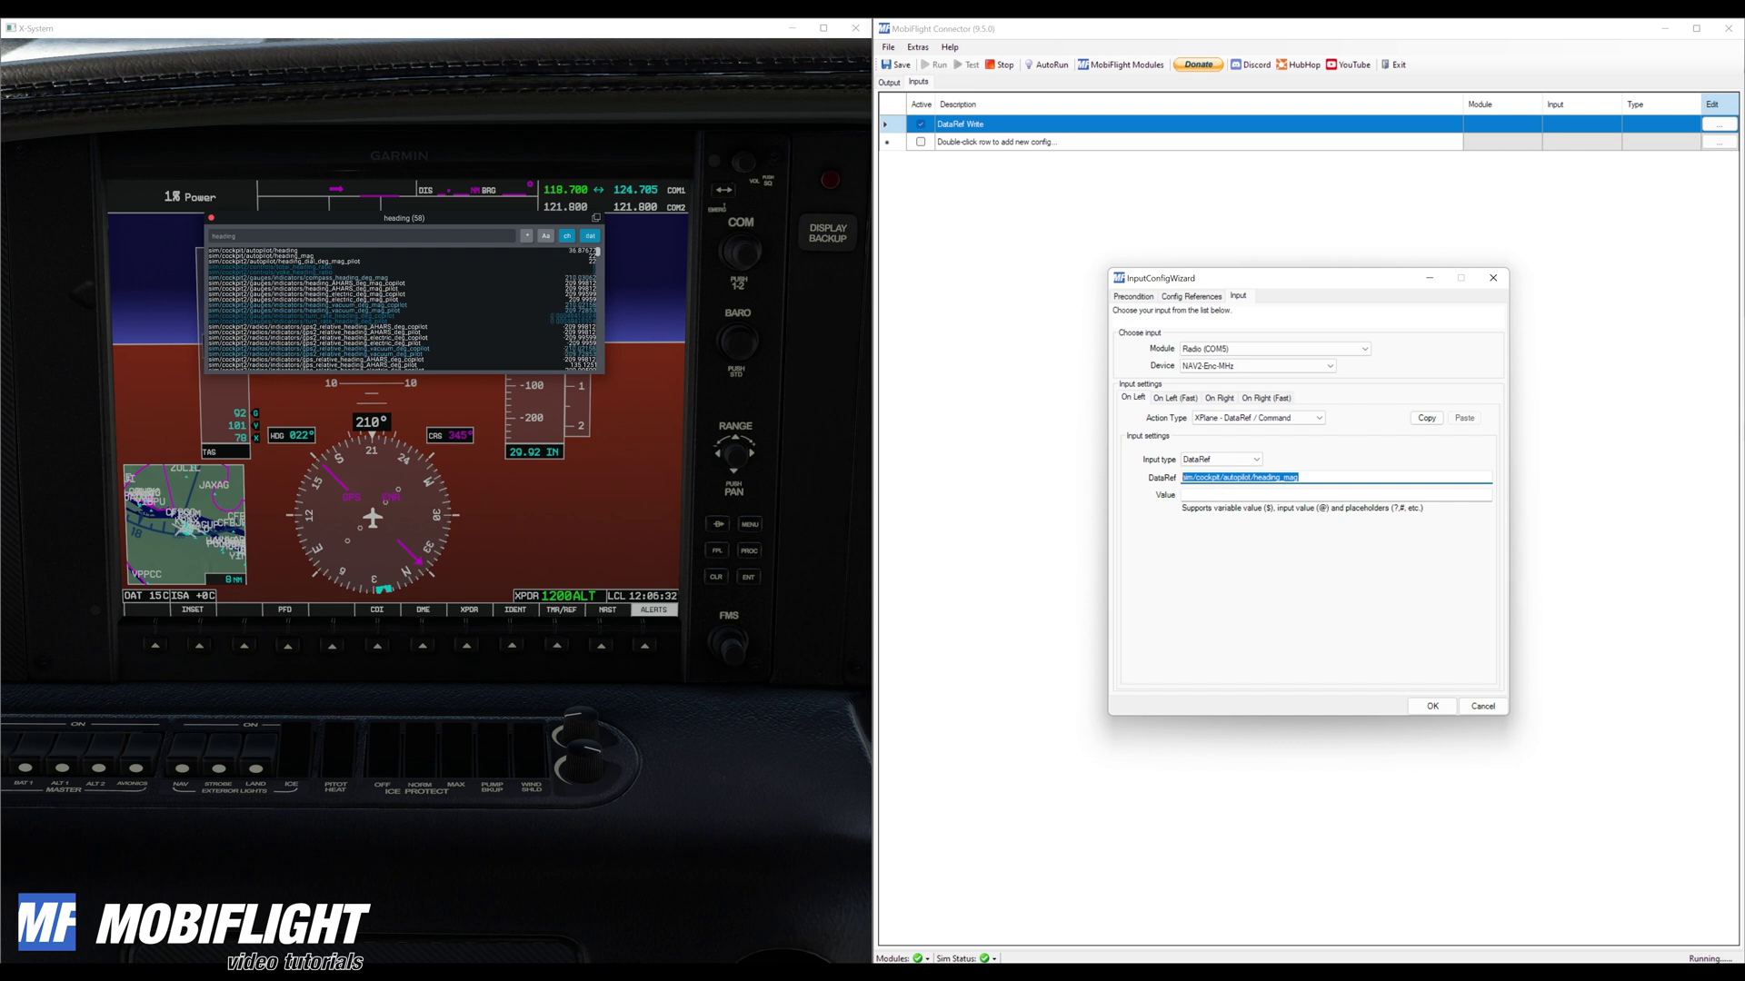
pyautogui.press('Tab')
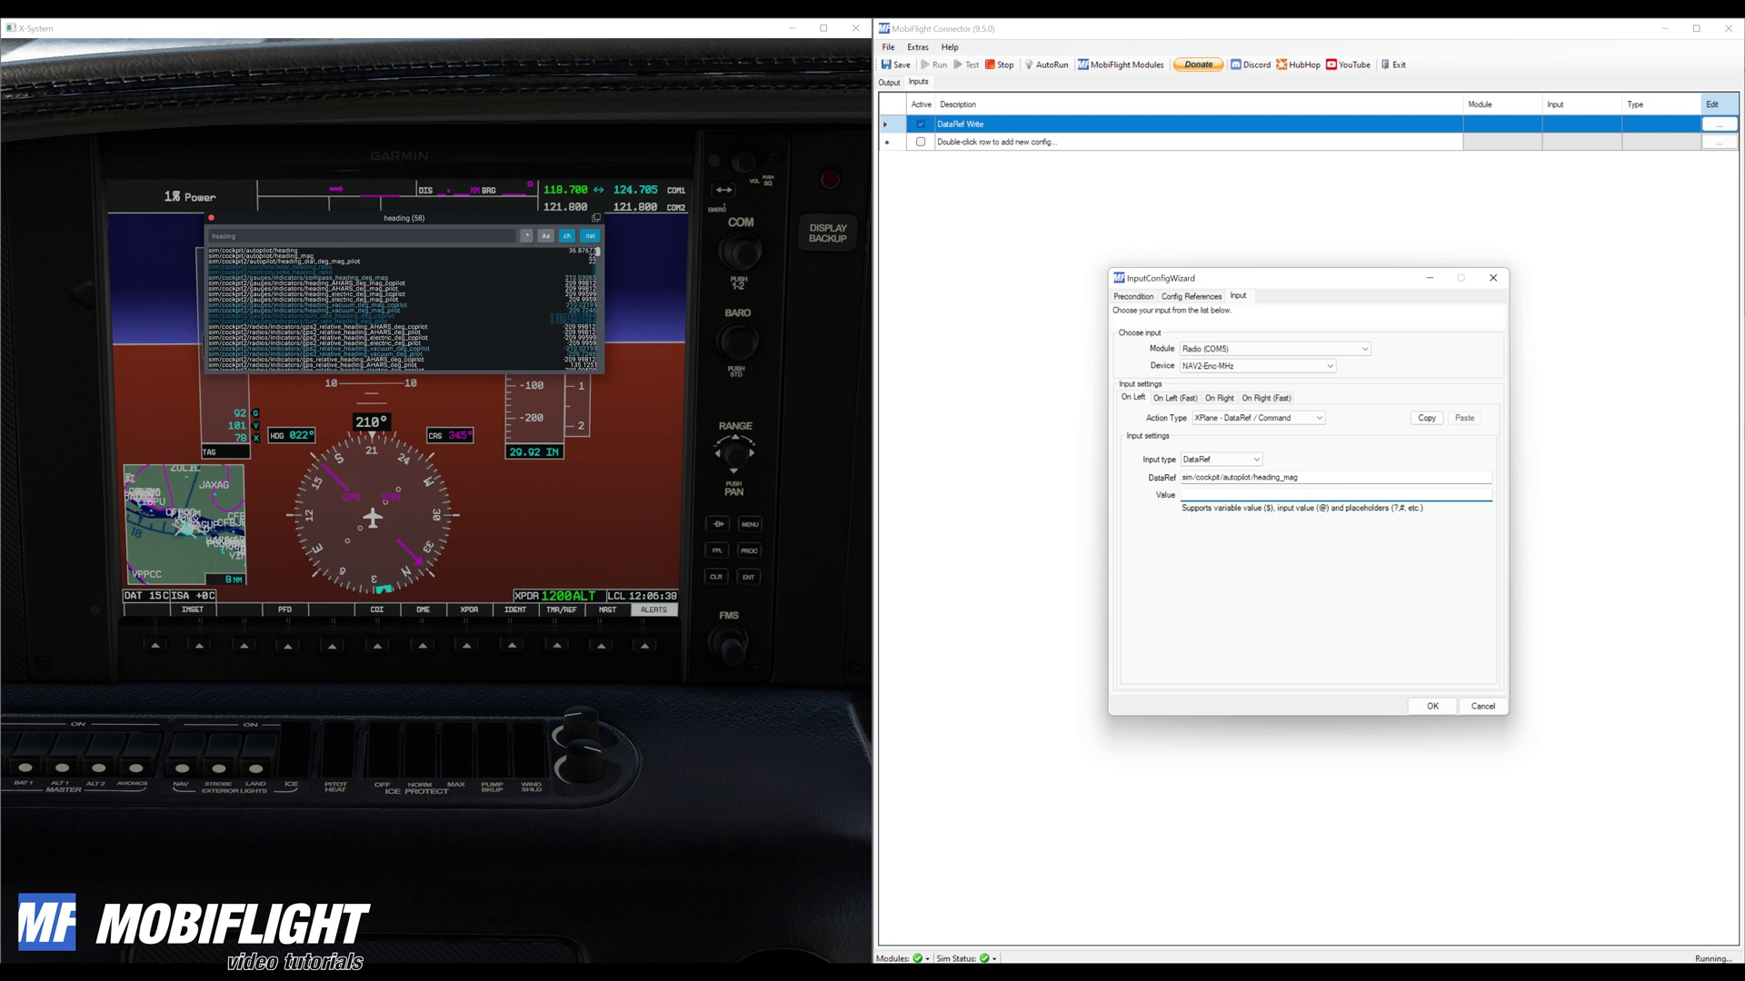
pyautogui.write('$-1')
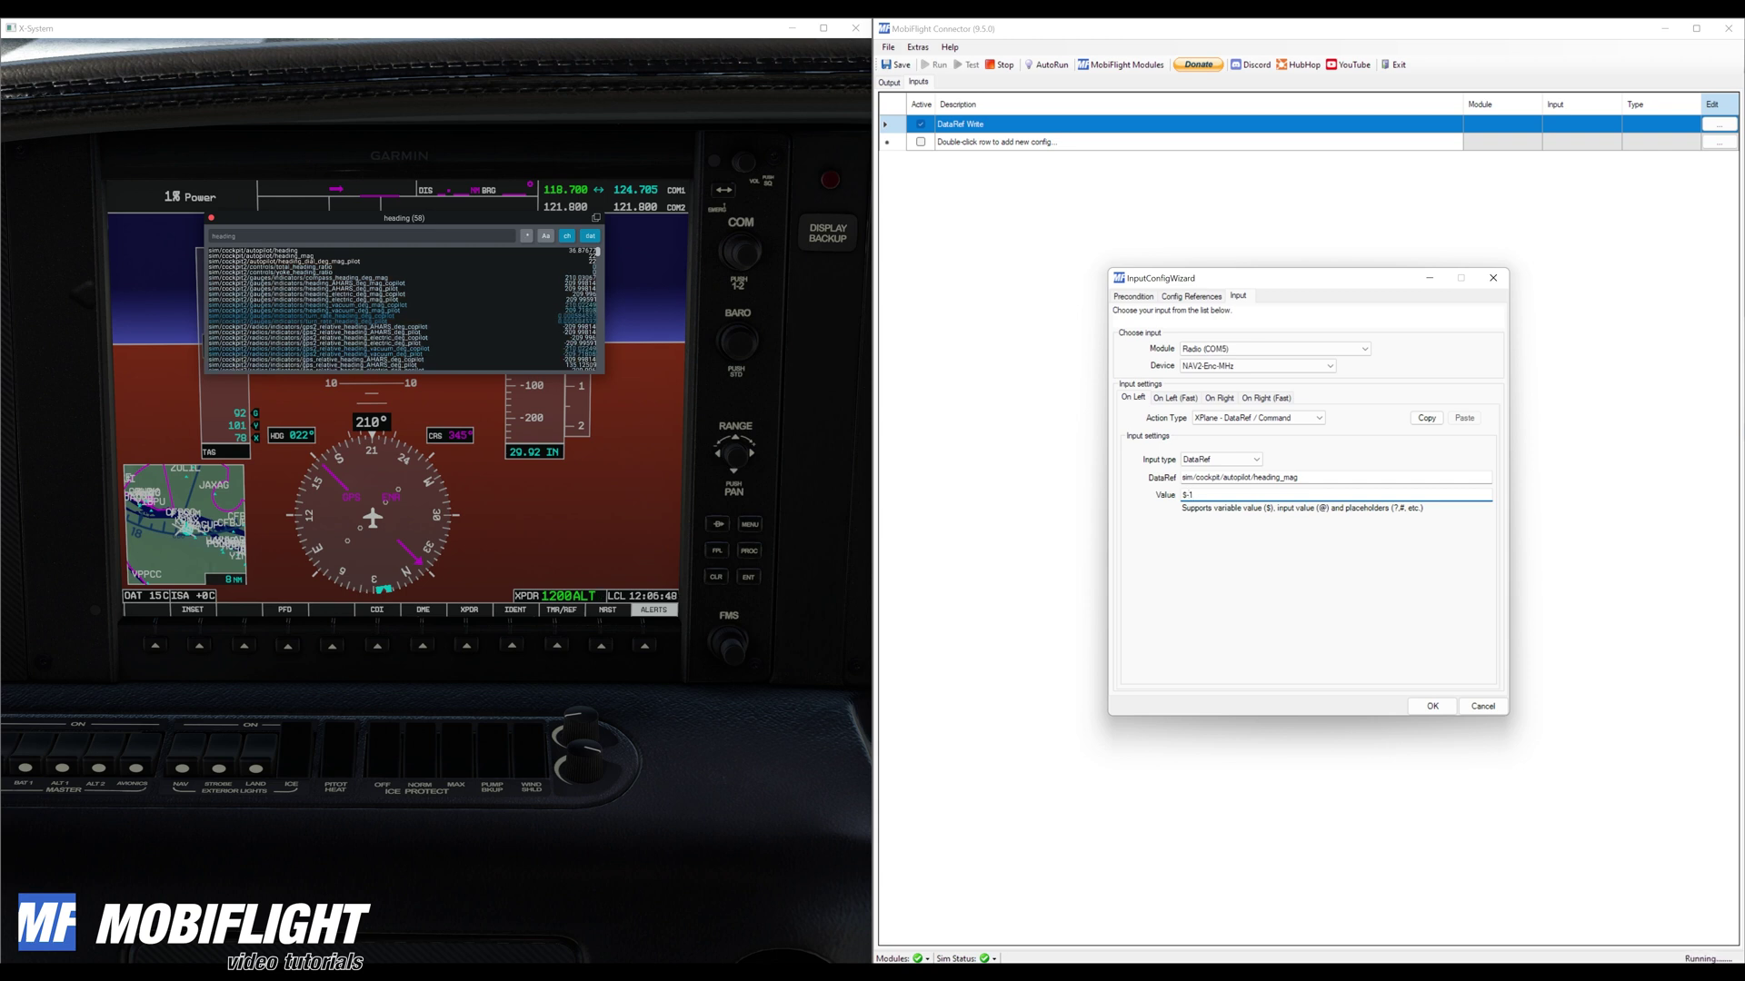
# Copy the left-turn action to the right turn and change its value to $+1
pyautogui.click(1425, 417)
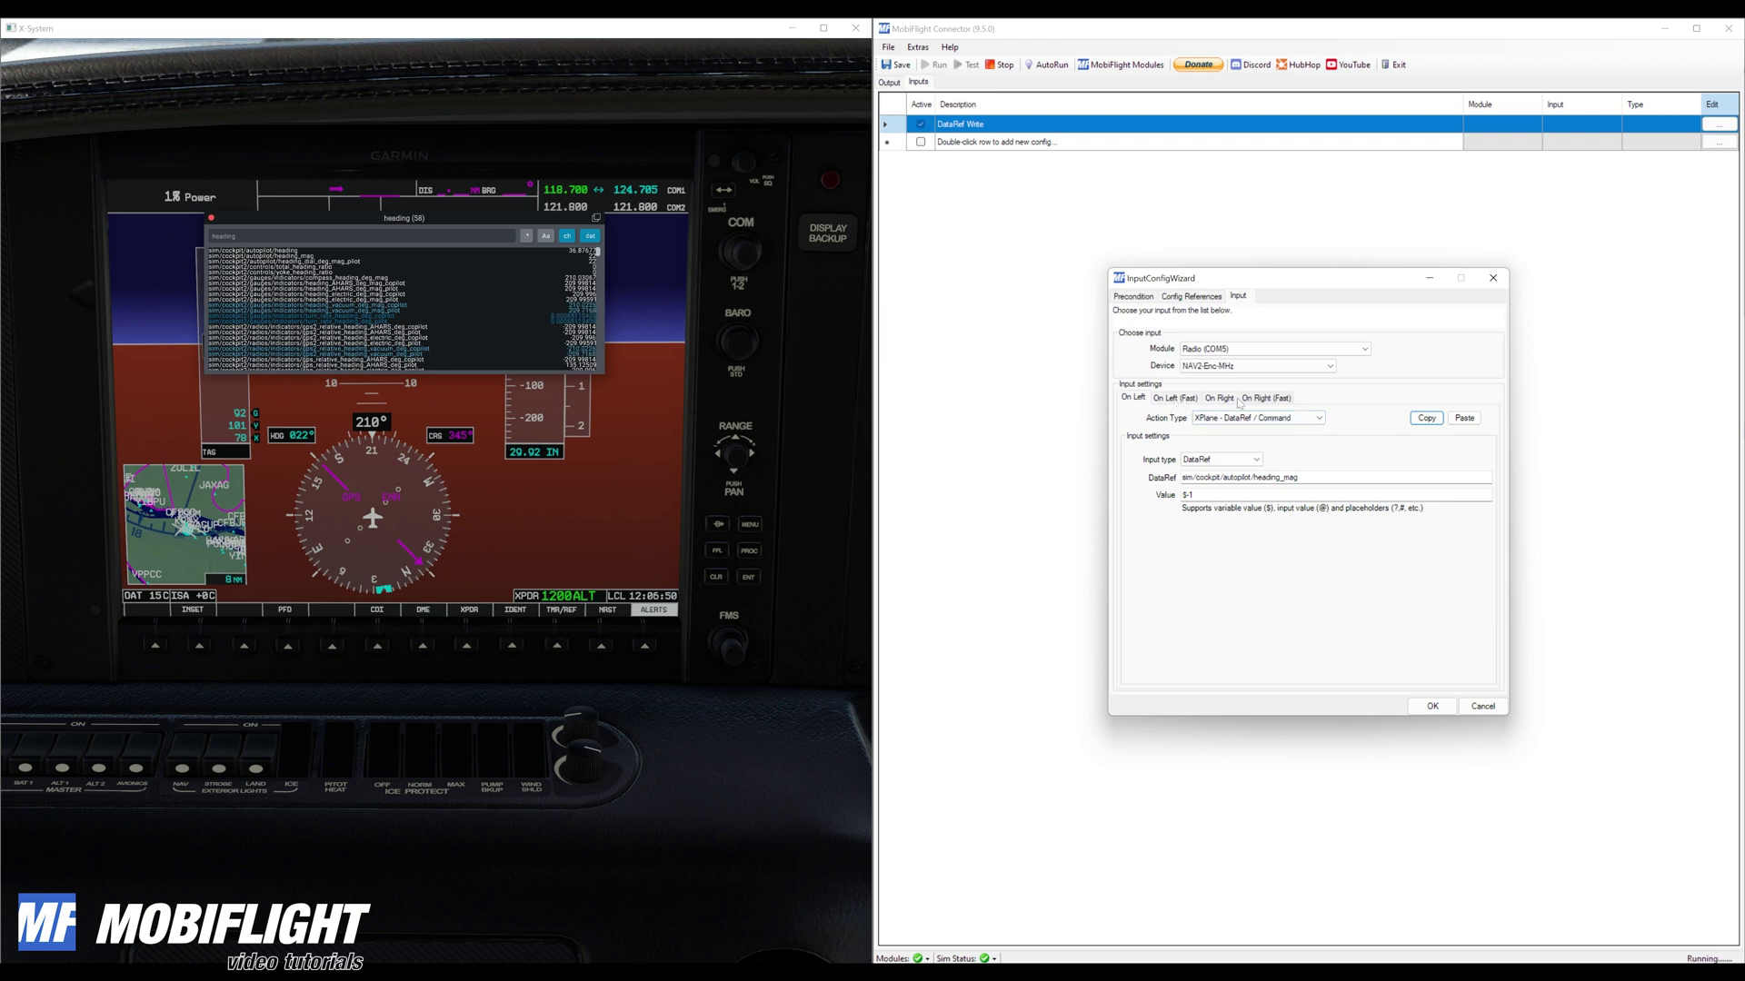
pyautogui.click(1220, 398)
pyautogui.click(1464, 419)
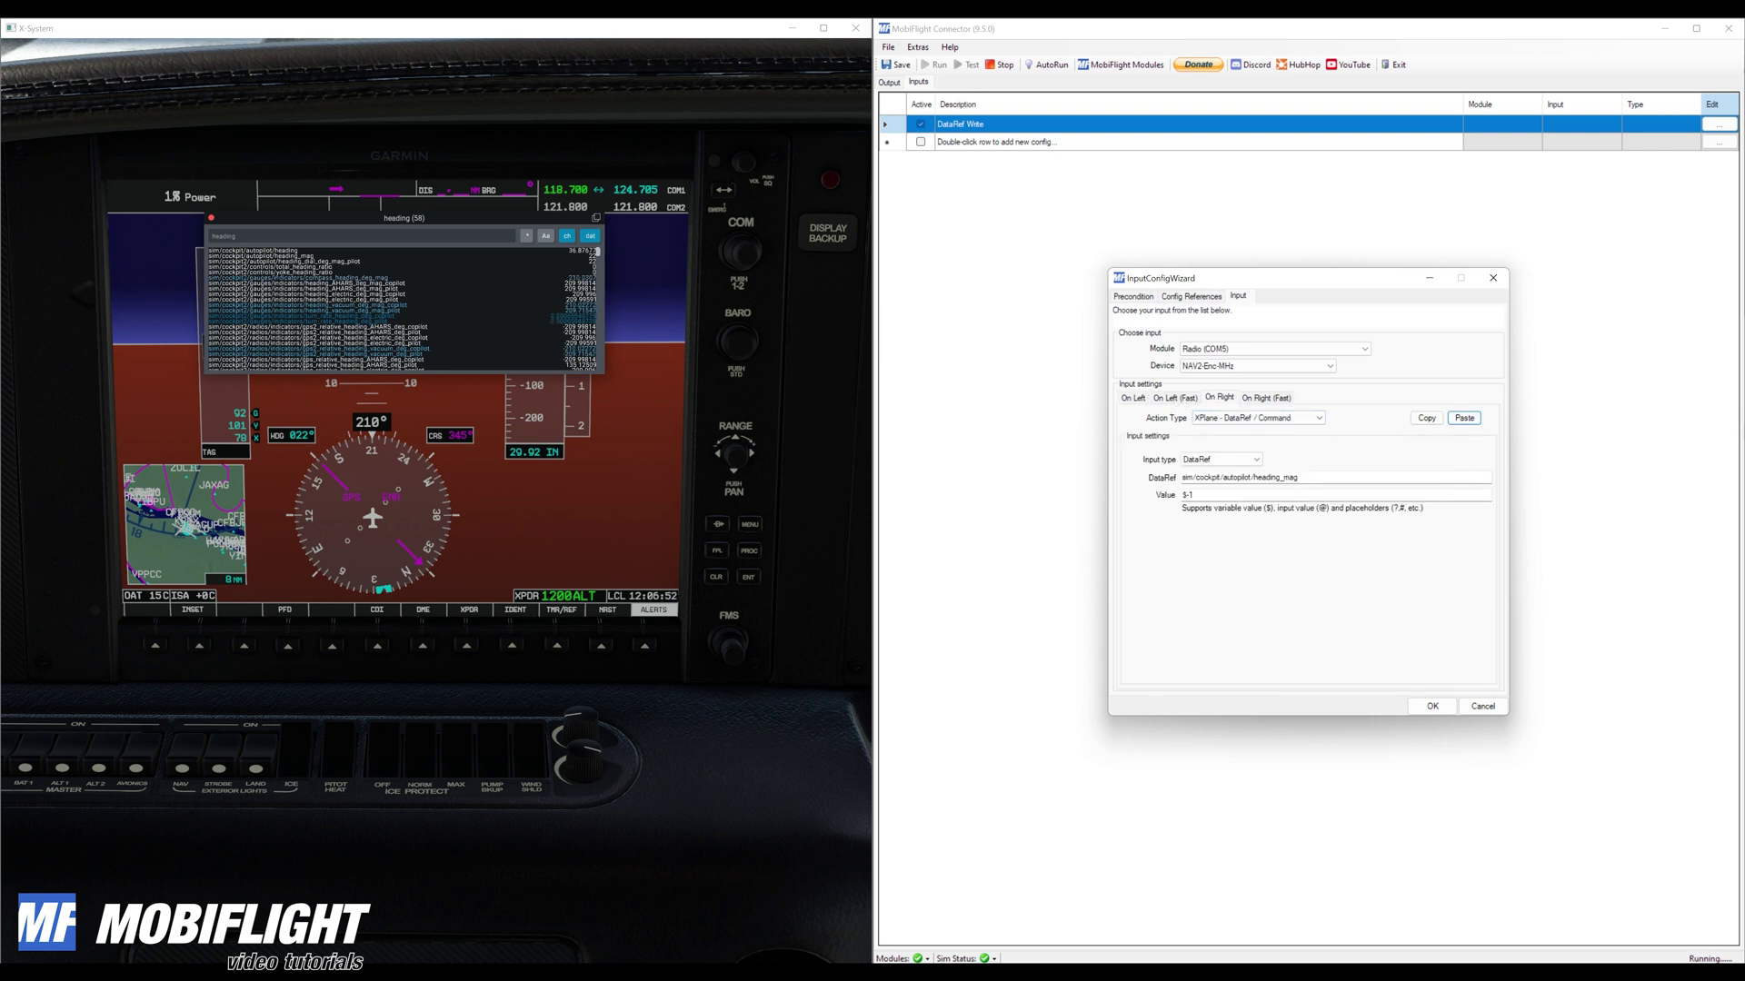
pyautogui.doubleClick(1189, 494)
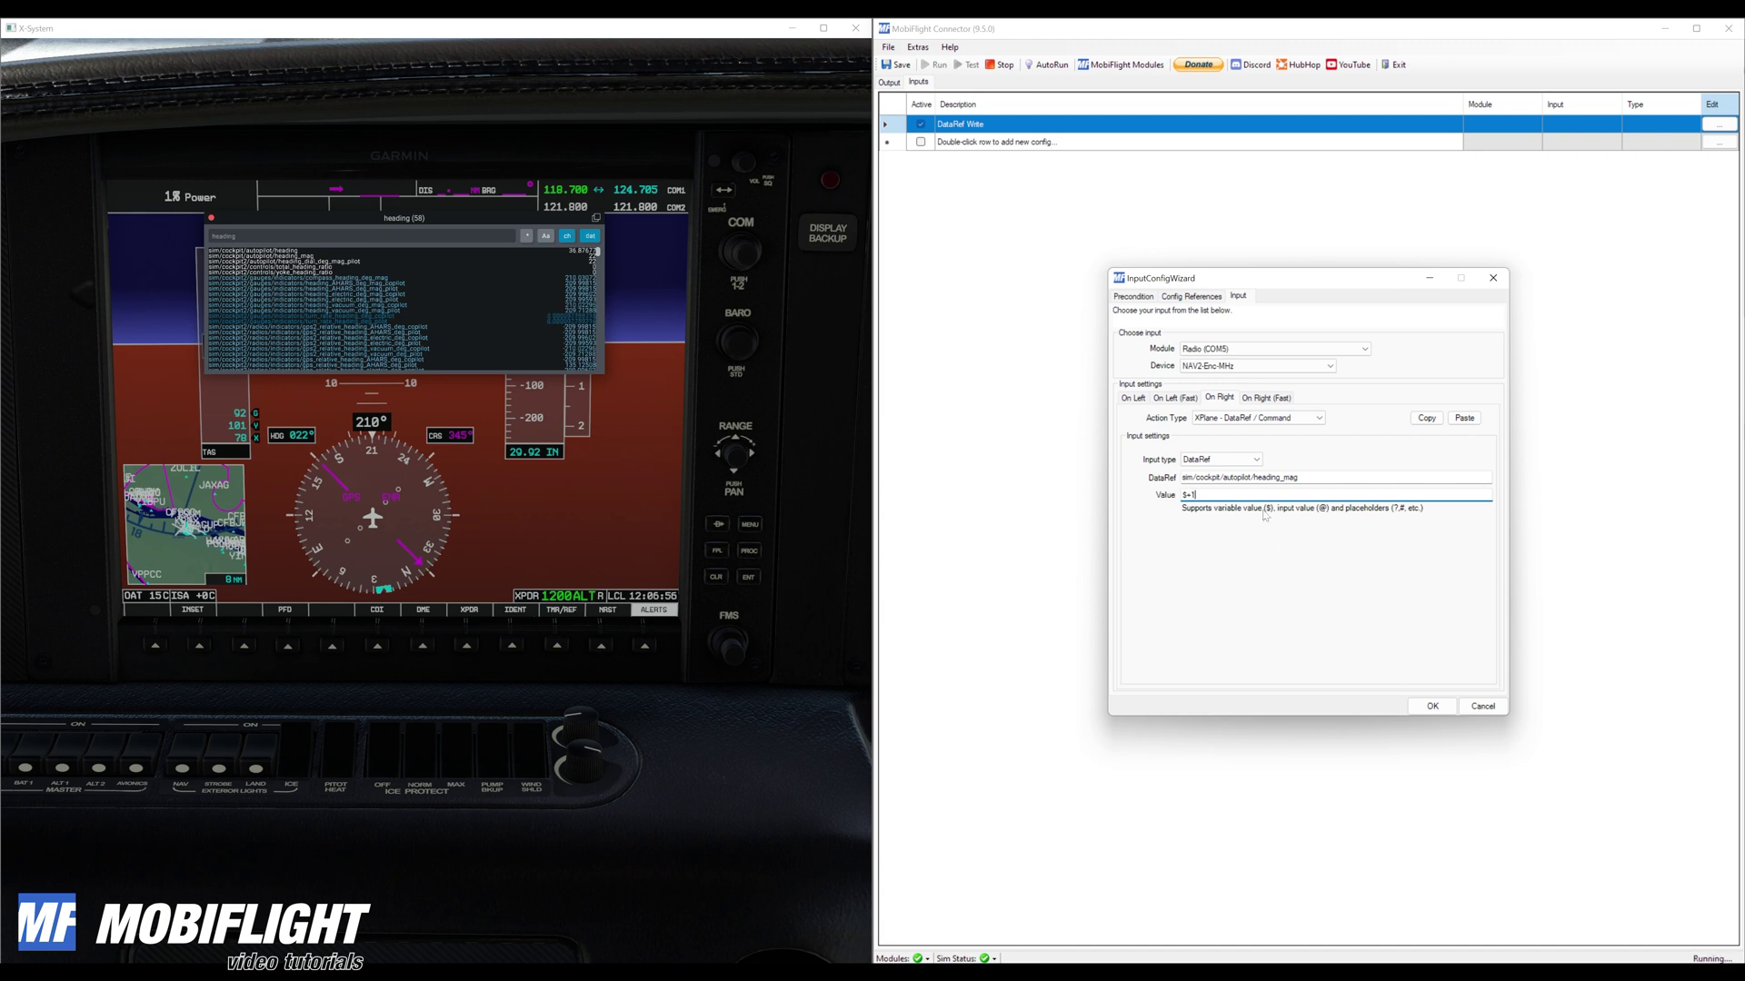
pyautogui.click(1130, 399)
pyautogui.click(1219, 399)
# Save the DataRef Write encoder input and bring up the MobiFlight Modules settings
pyautogui.click(1432, 706)
pyautogui.click(1054, 143)
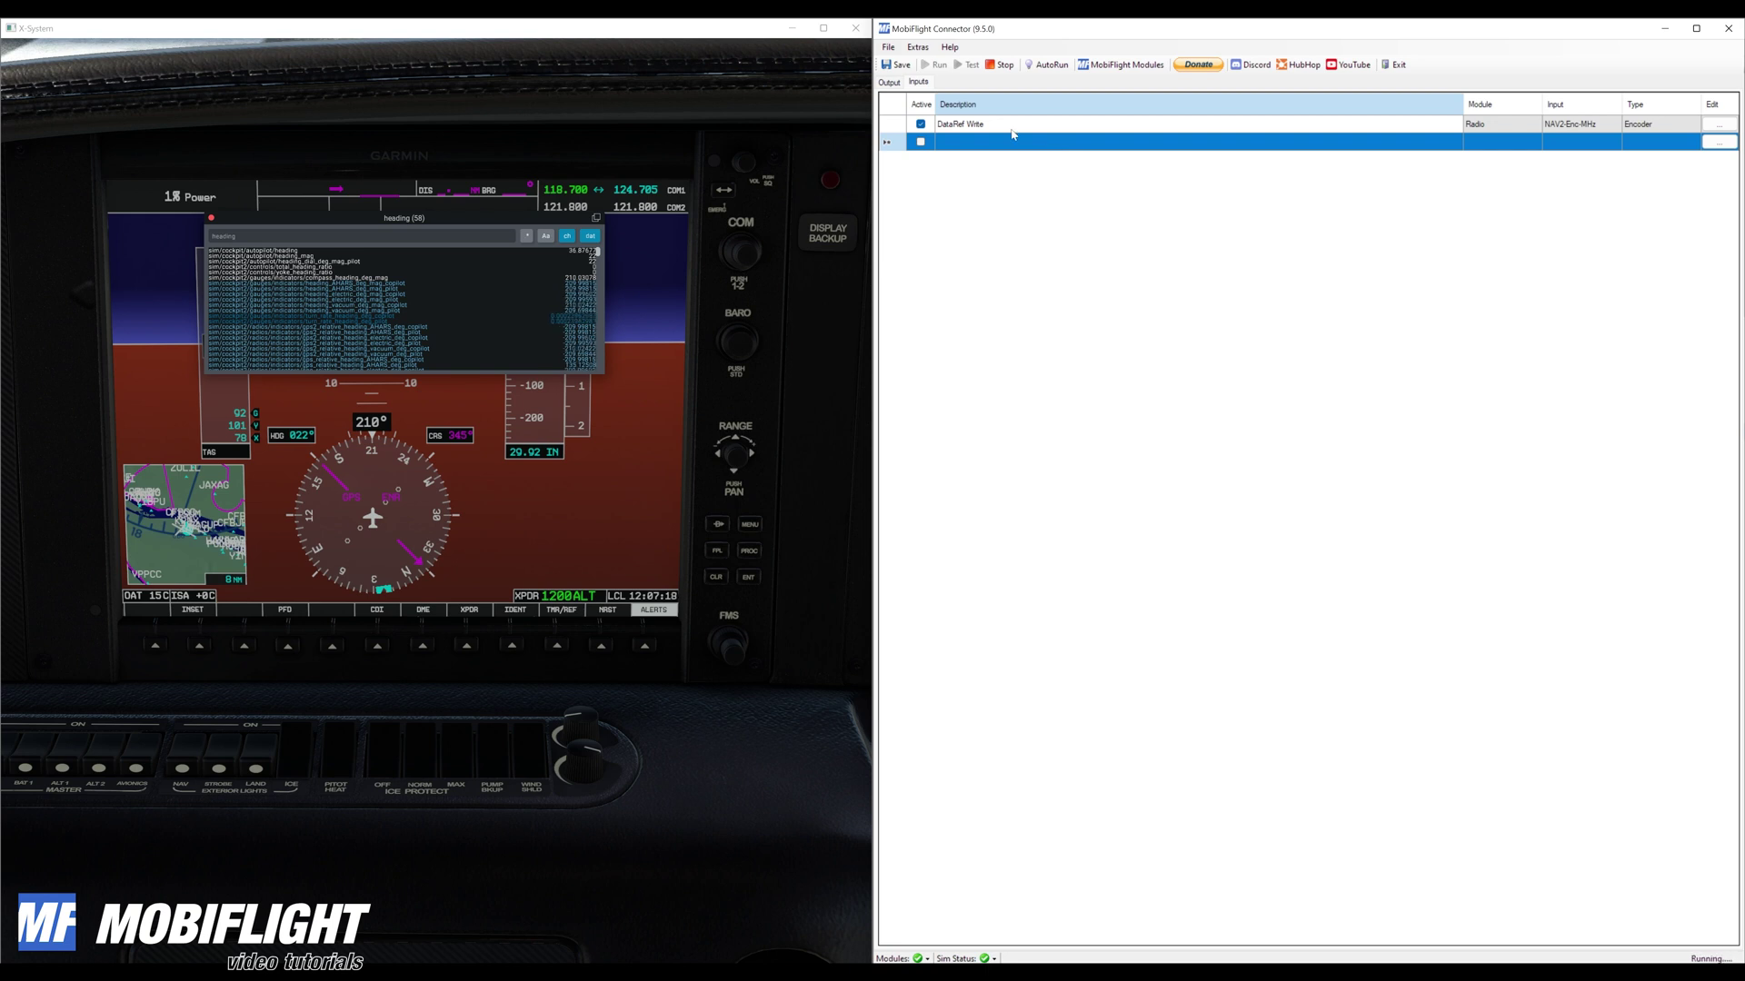
pyautogui.click(1122, 64)
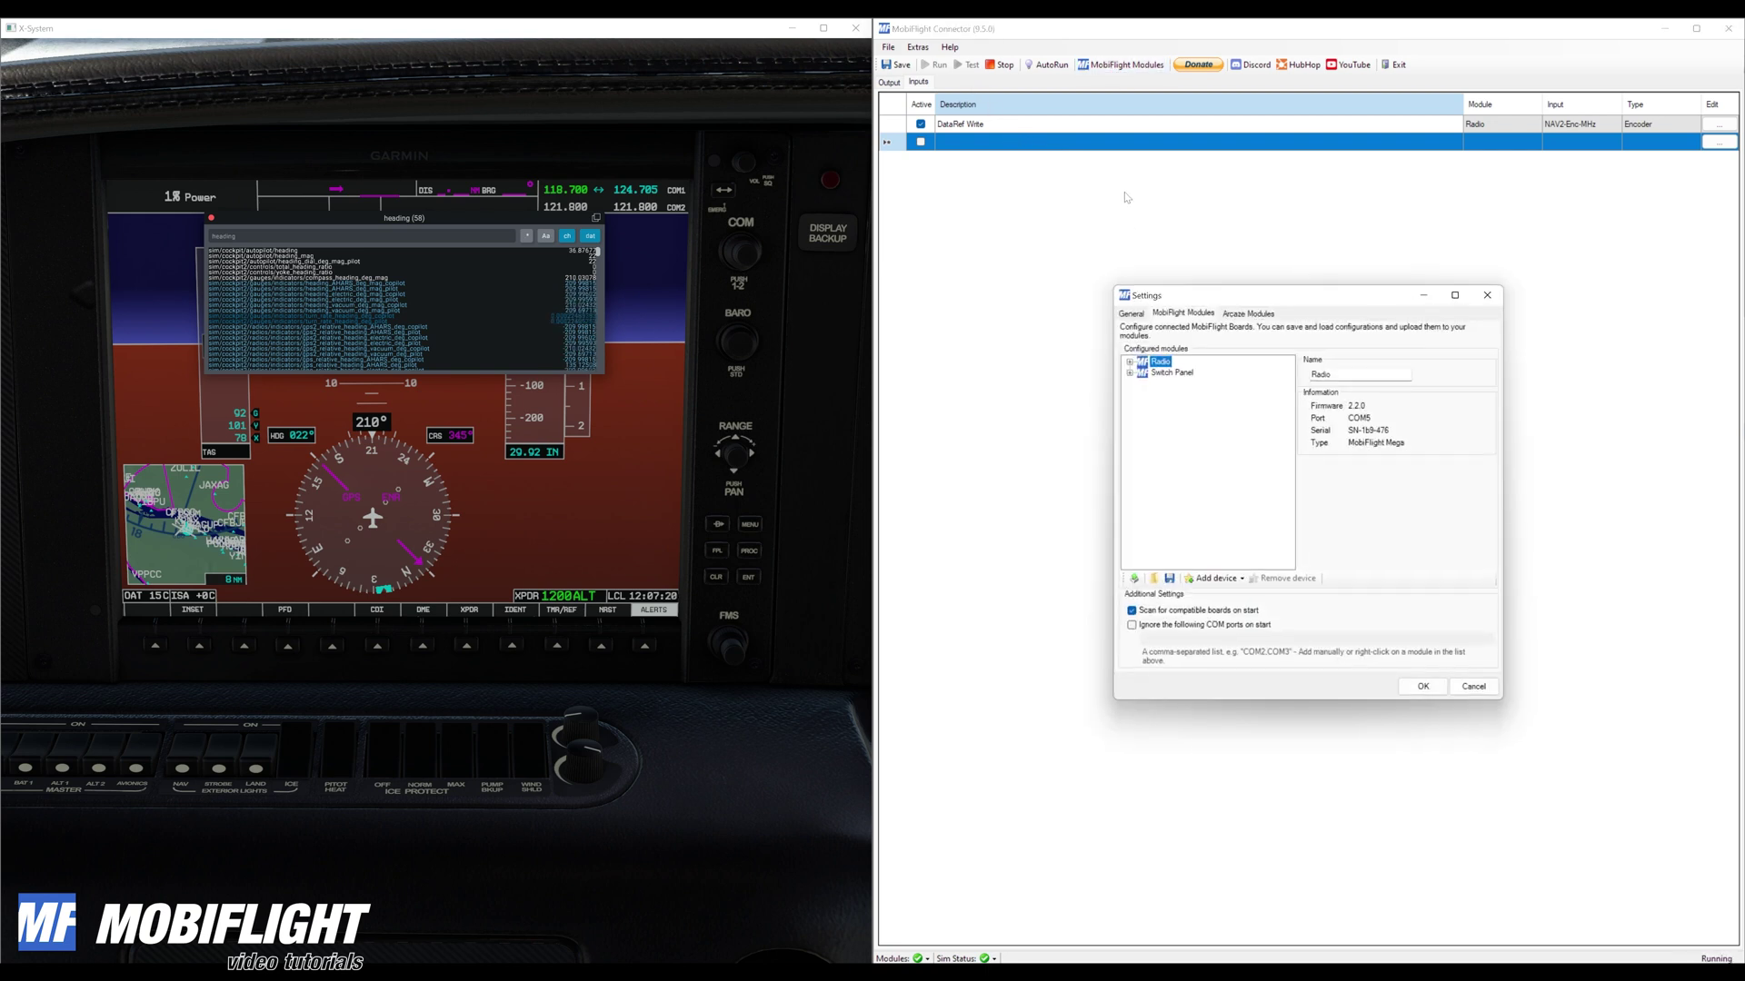
pyautogui.click(1247, 314)
pyautogui.click(1196, 316)
# Enable logging at Debug level in the General settings and apply
pyautogui.click(1130, 314)
pyautogui.click(1154, 382)
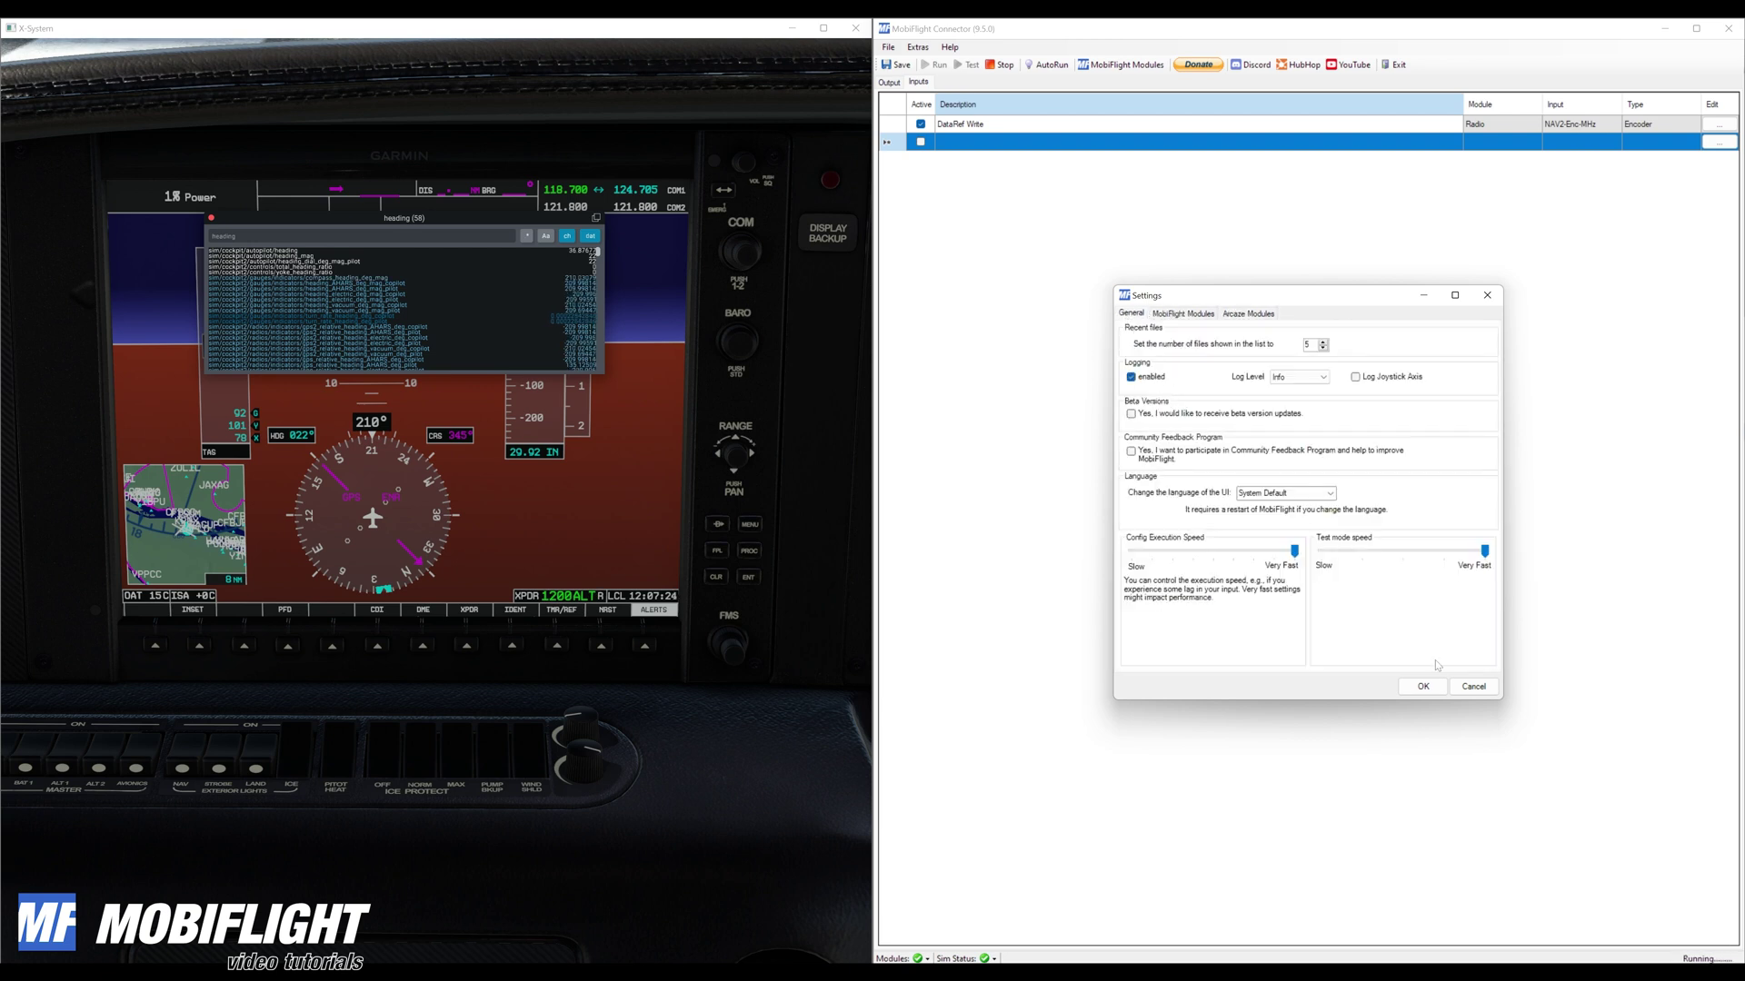
pyautogui.click(1304, 378)
pyautogui.click(1290, 391)
pyautogui.click(1423, 686)
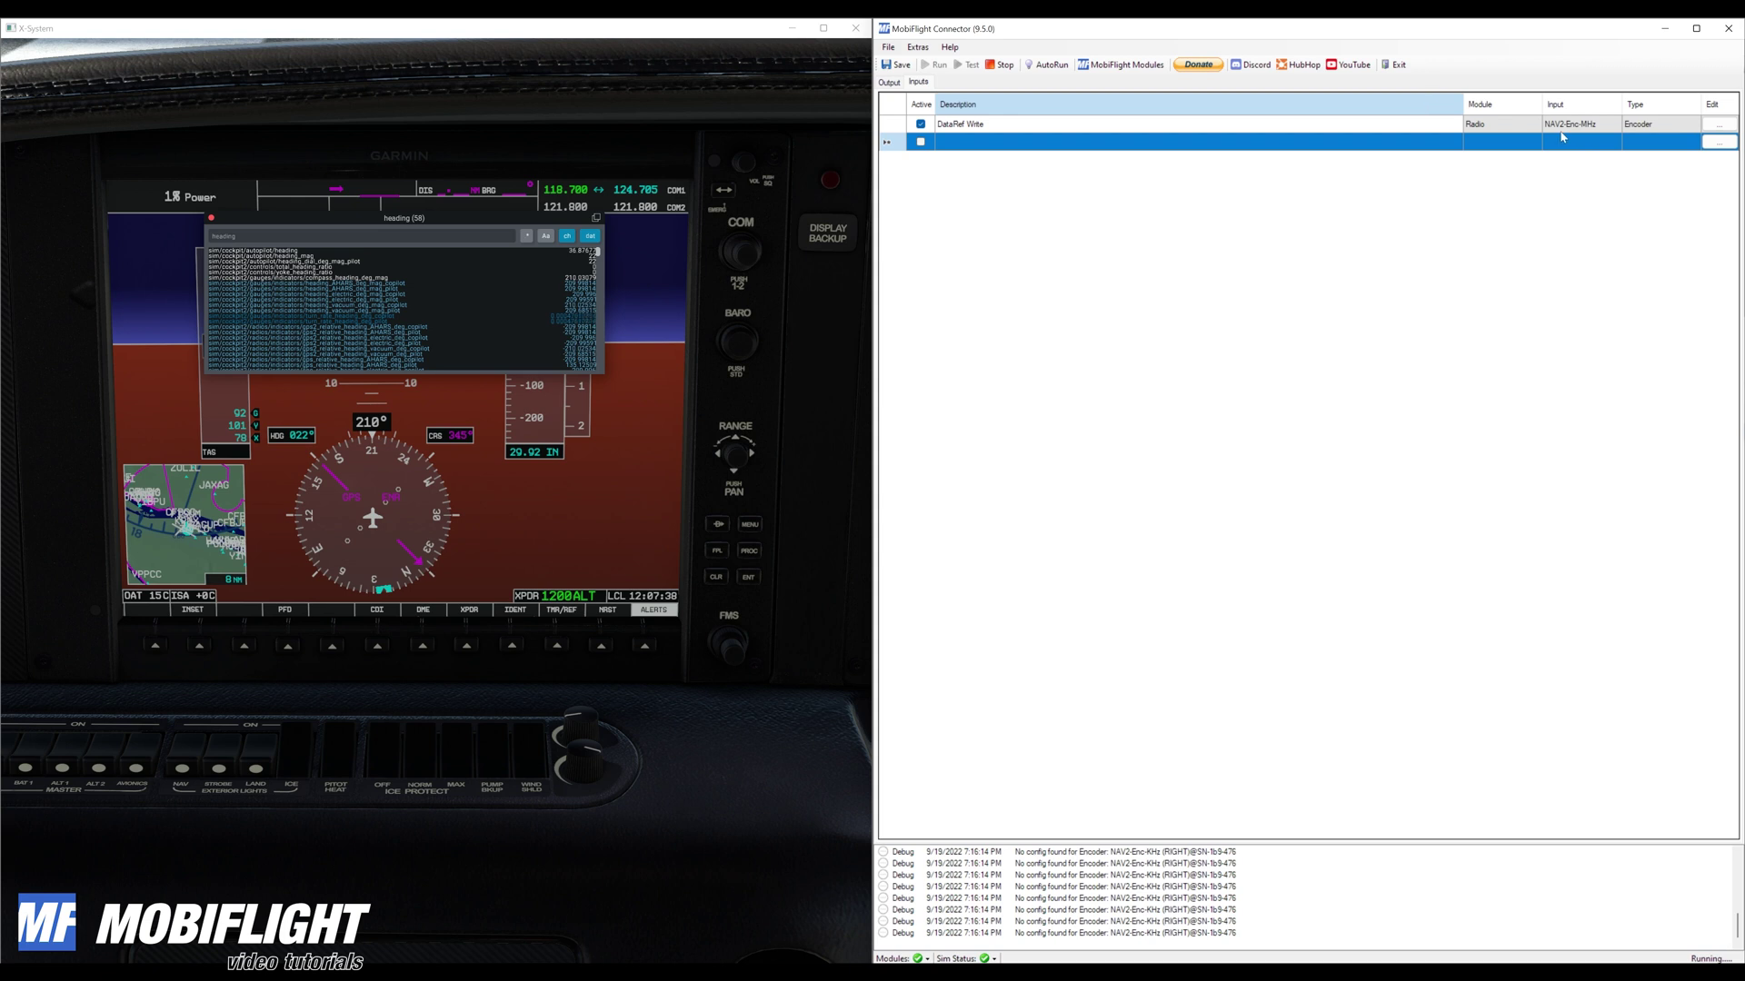
# Switch the DataRef Write input's device to the NAV2-Enc-KHz encoder and save
pyautogui.click(1718, 123)
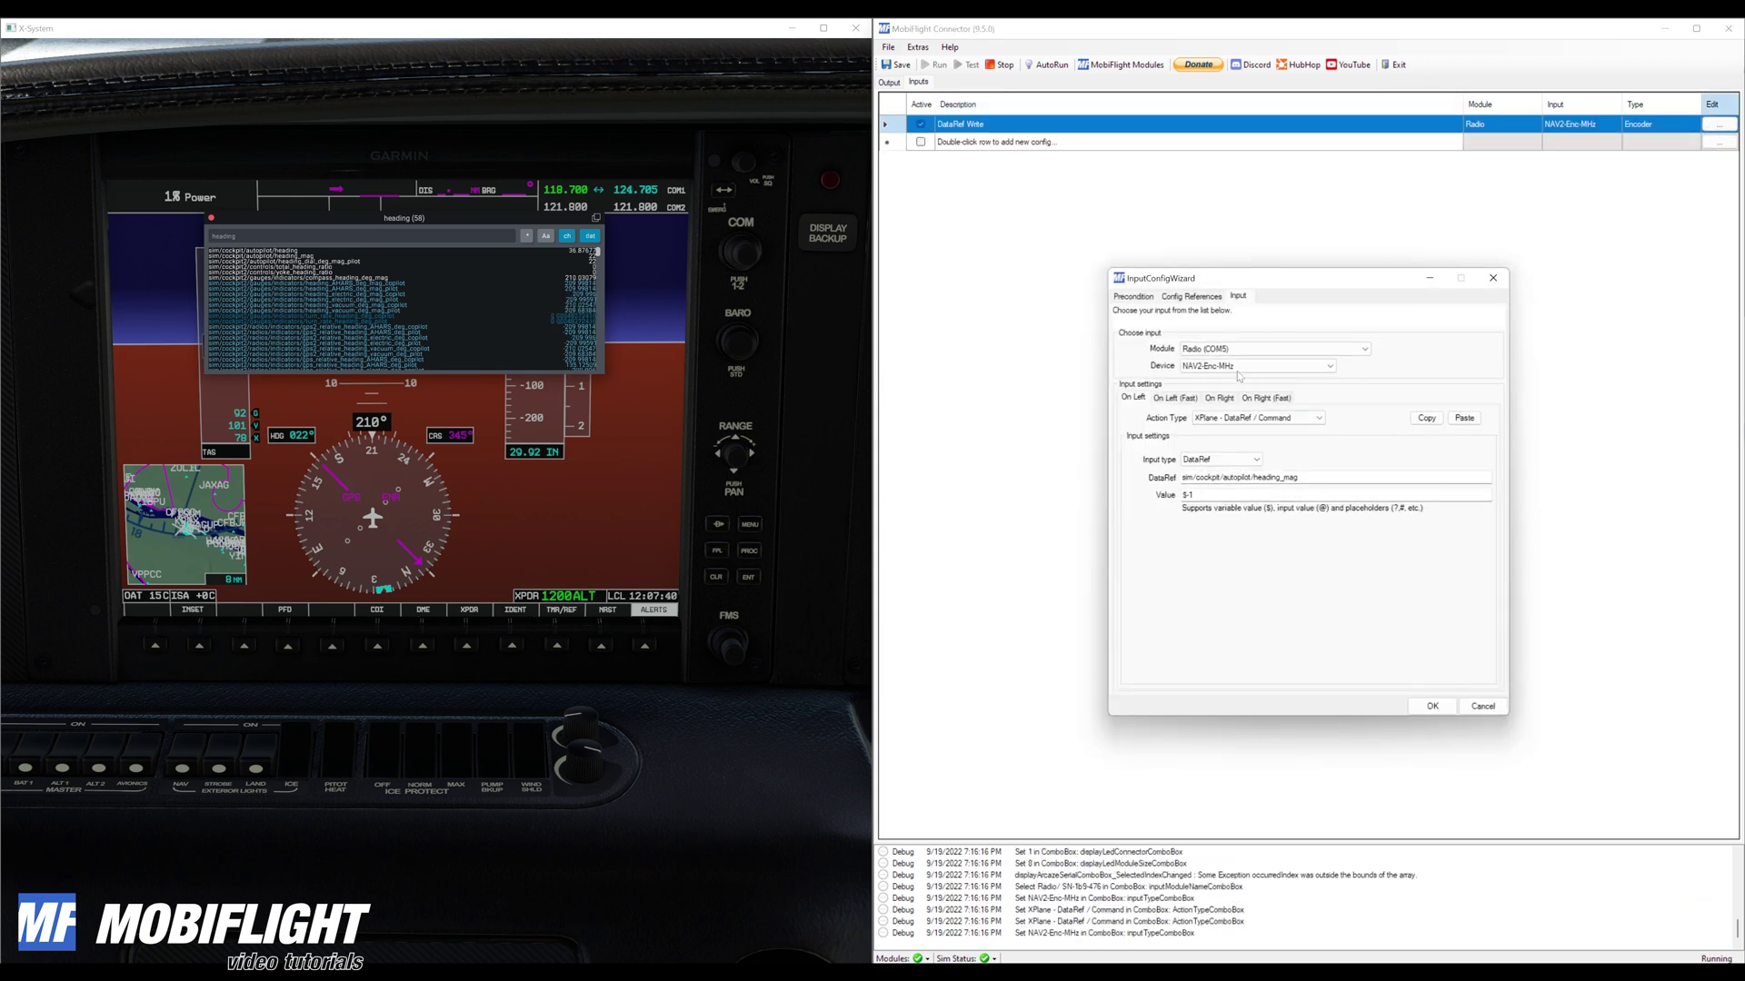
pyautogui.click(1238, 367)
pyautogui.click(1222, 458)
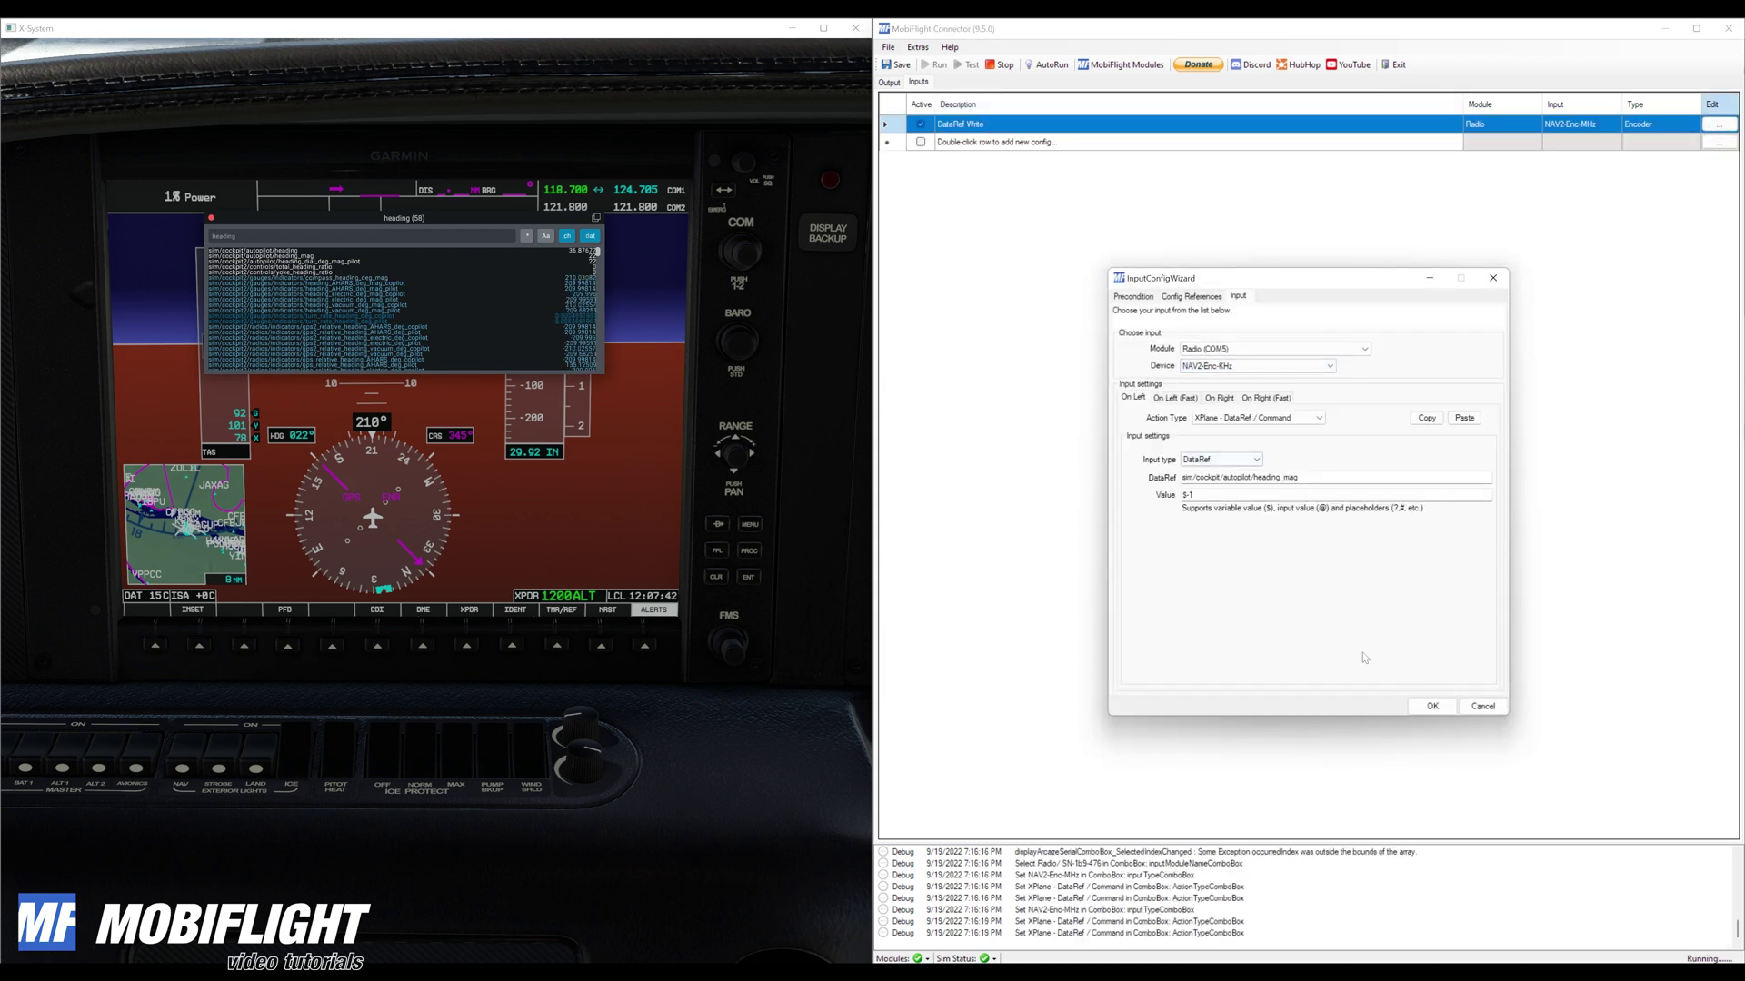
pyautogui.click(1431, 712)
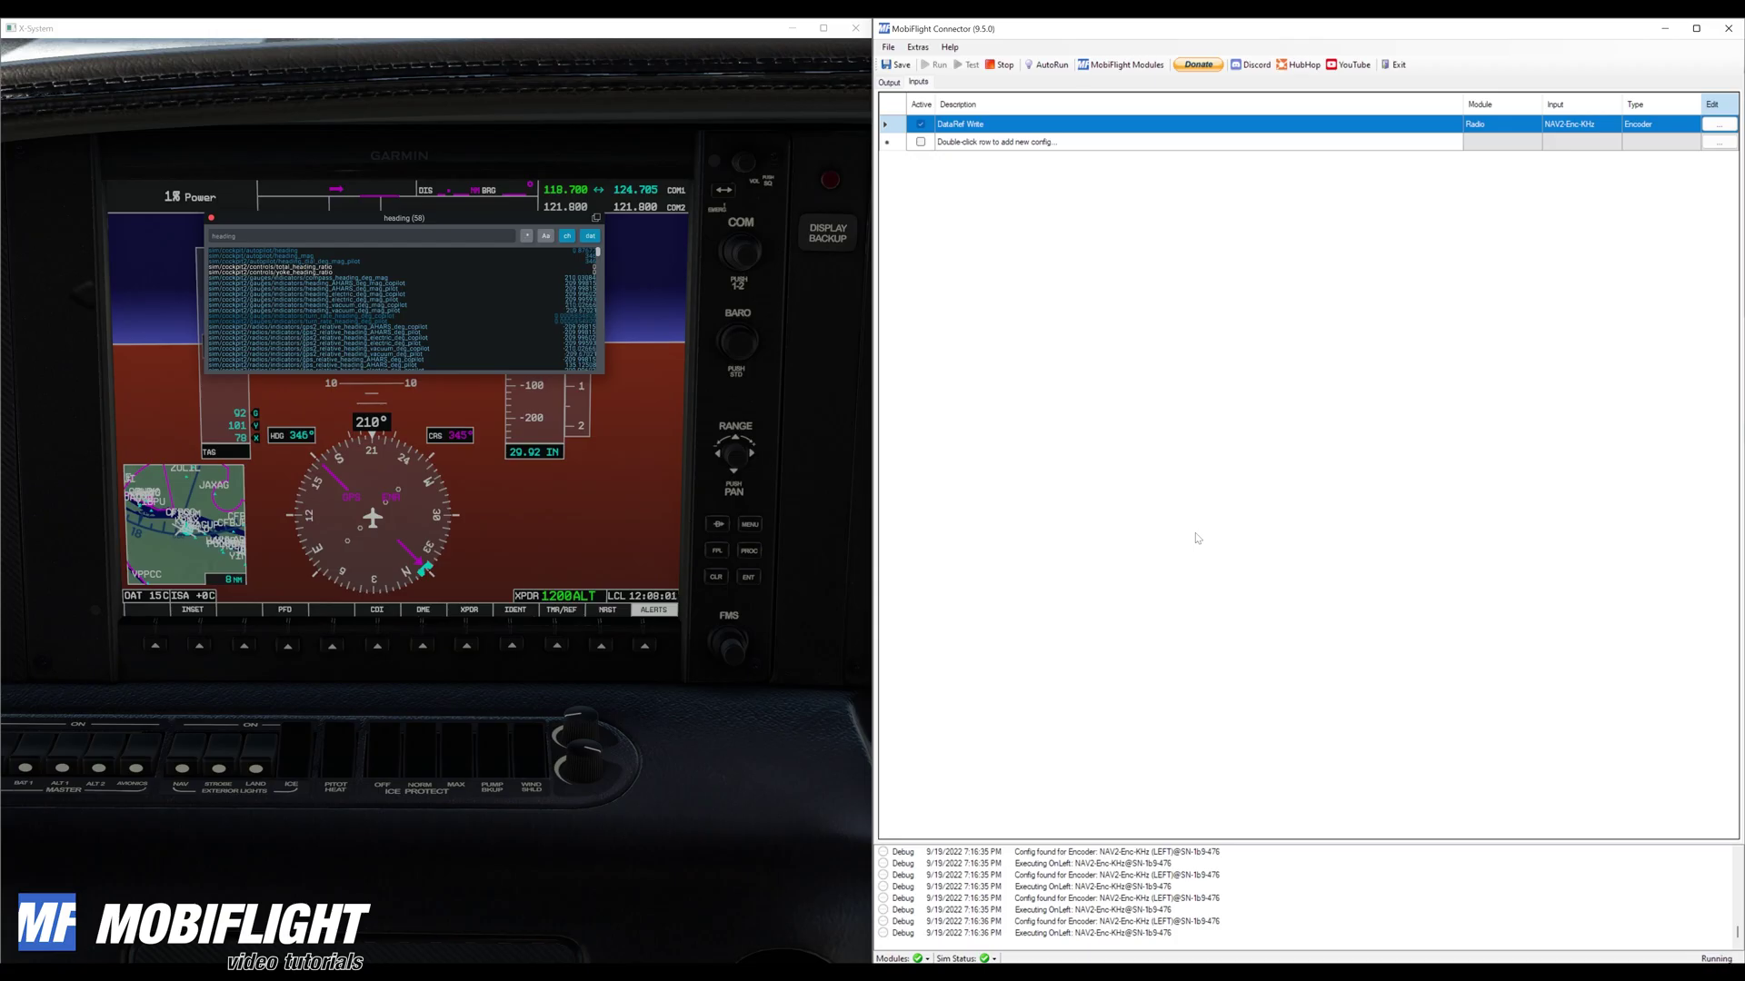
# Review the DataRef Write step value and close the wizard without changes
pyautogui.click(1718, 127)
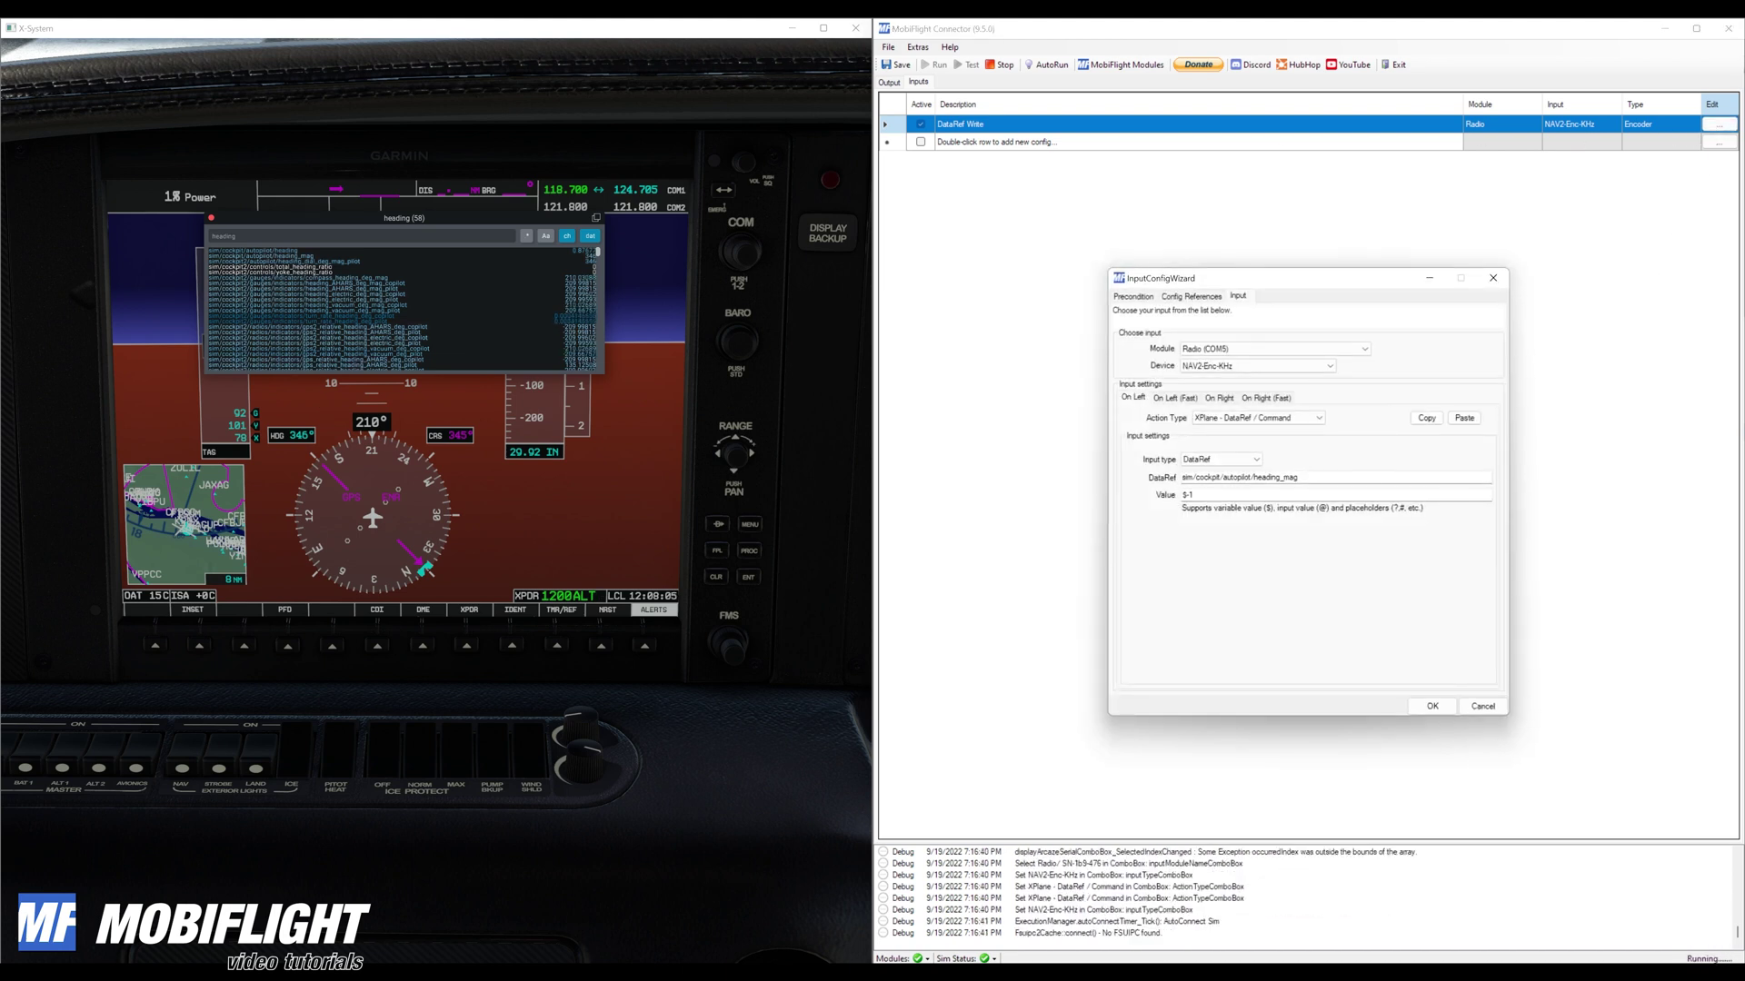
pyautogui.moveTo(1193, 495); pyautogui.dragTo(1130, 499)
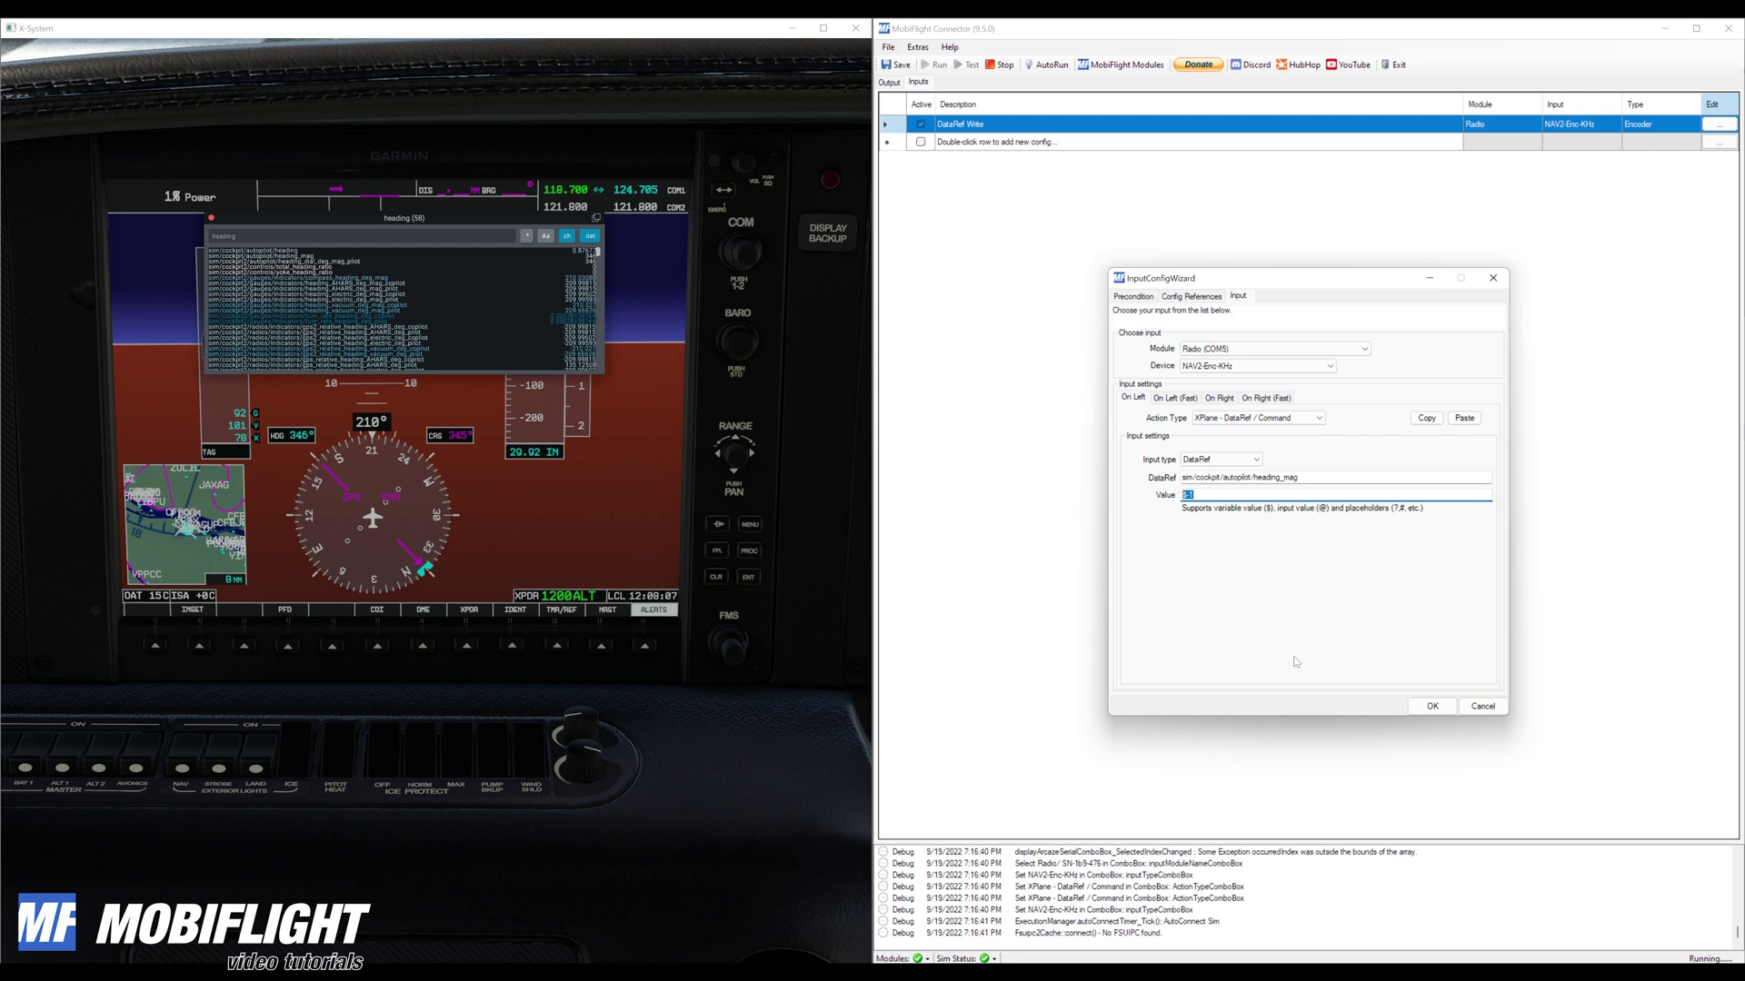
pyautogui.click(1476, 708)
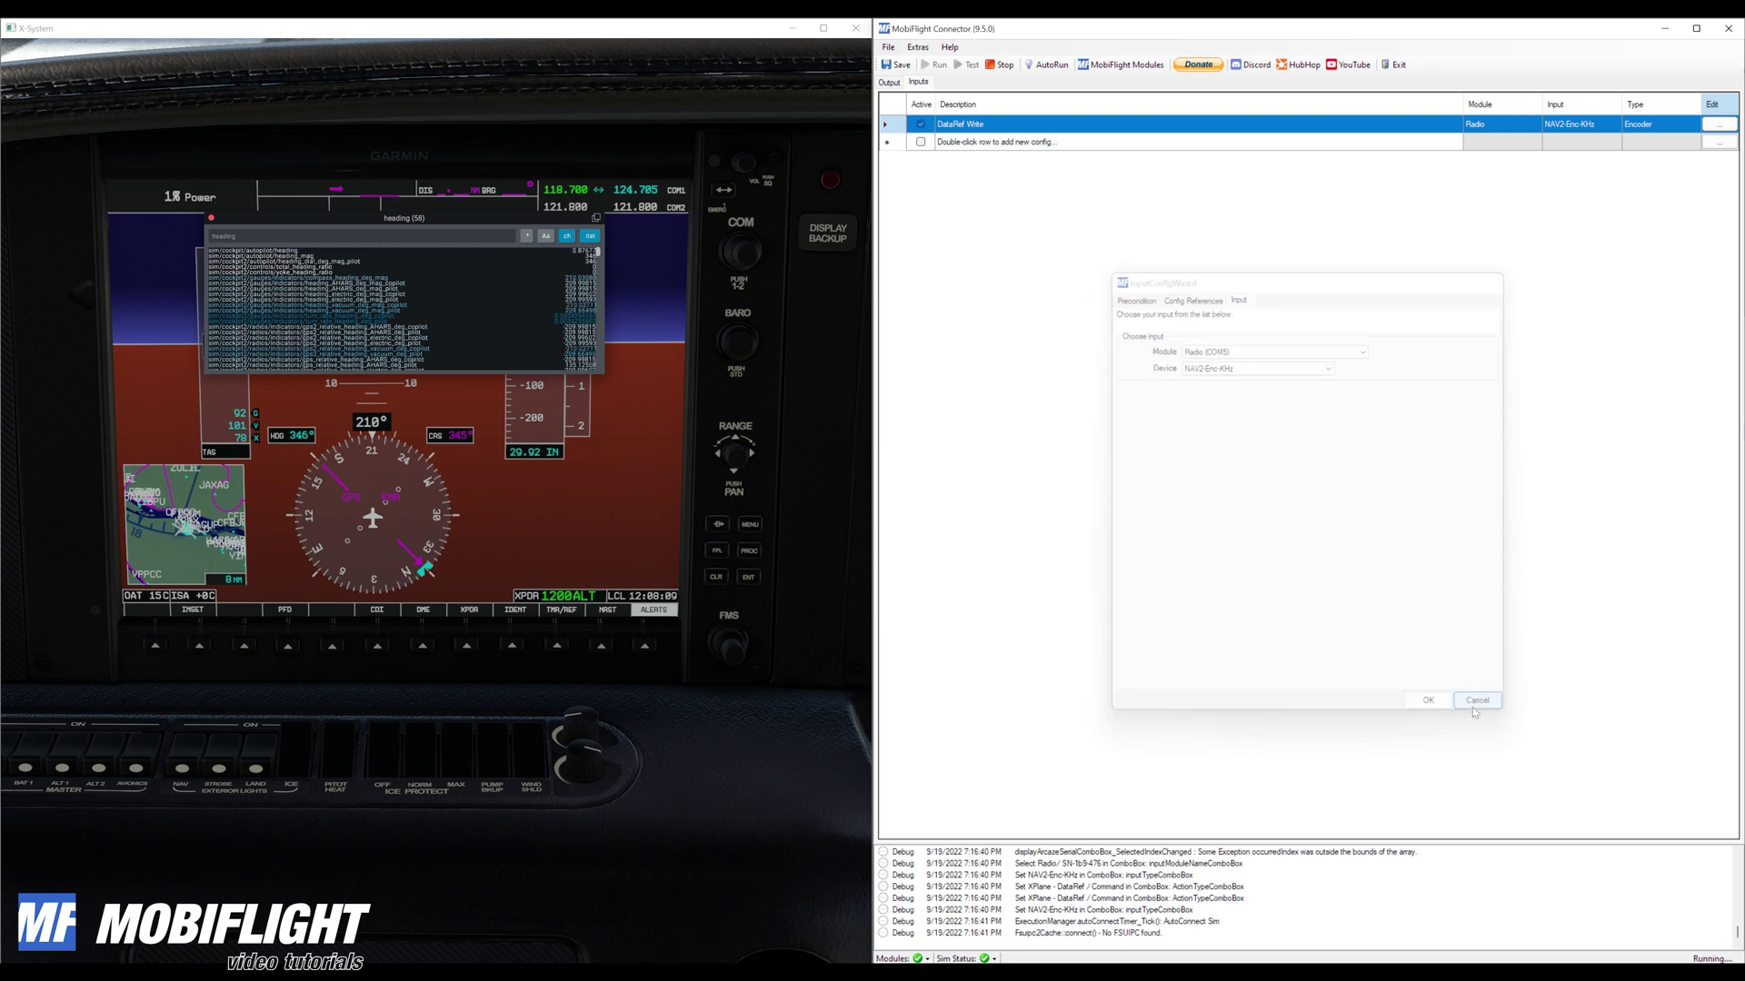
# Duplicate the DataRef Write row and rename the copy to 'Command'
pyautogui.rightClick(991, 126)
pyautogui.click(1009, 167)
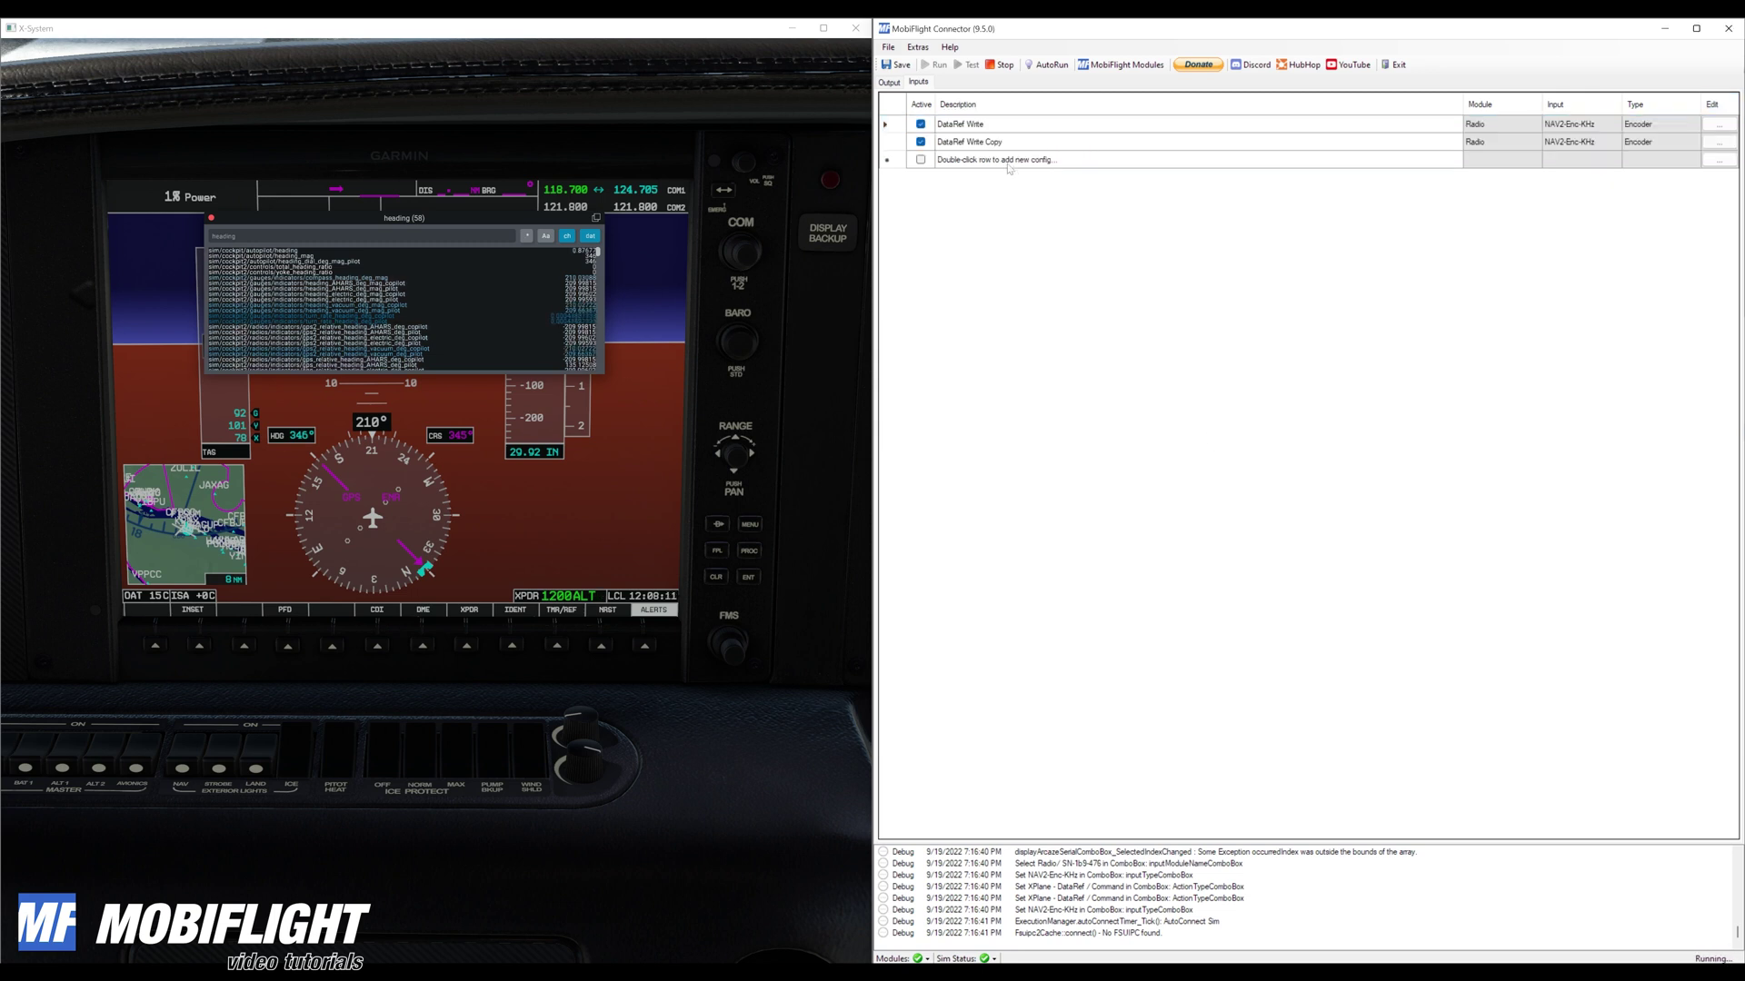
pyautogui.click(970, 142)
pyautogui.click(969, 142)
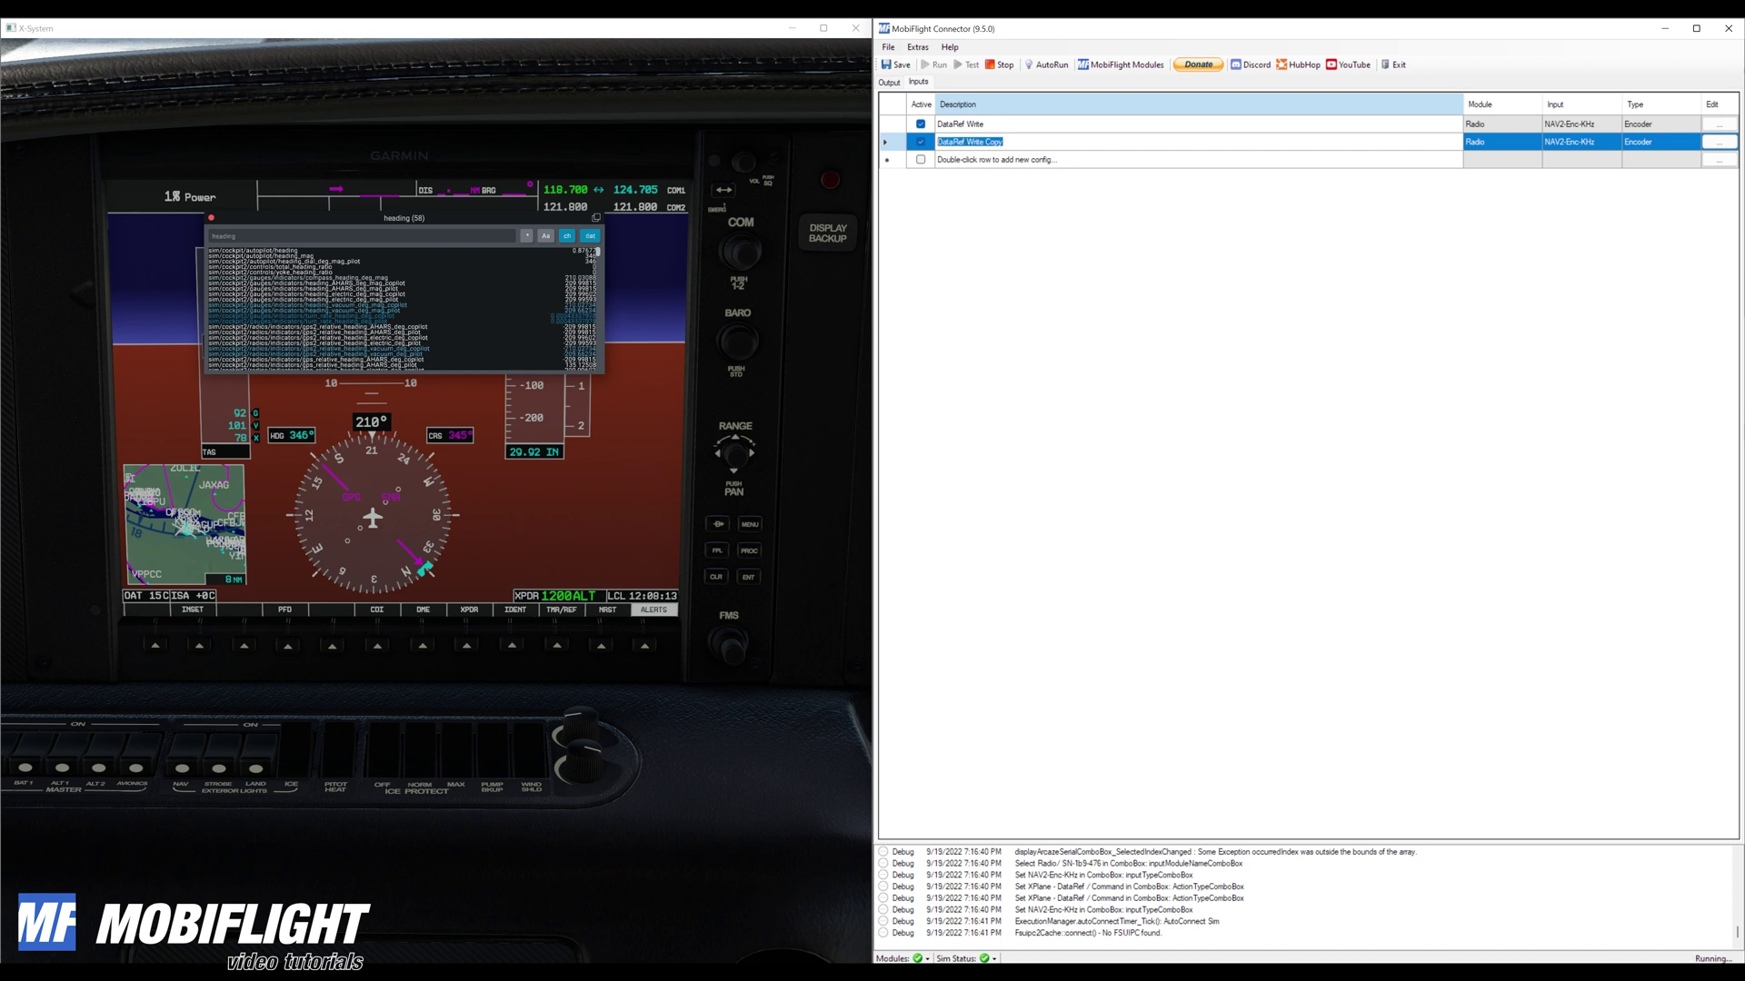
pyautogui.write('Command')
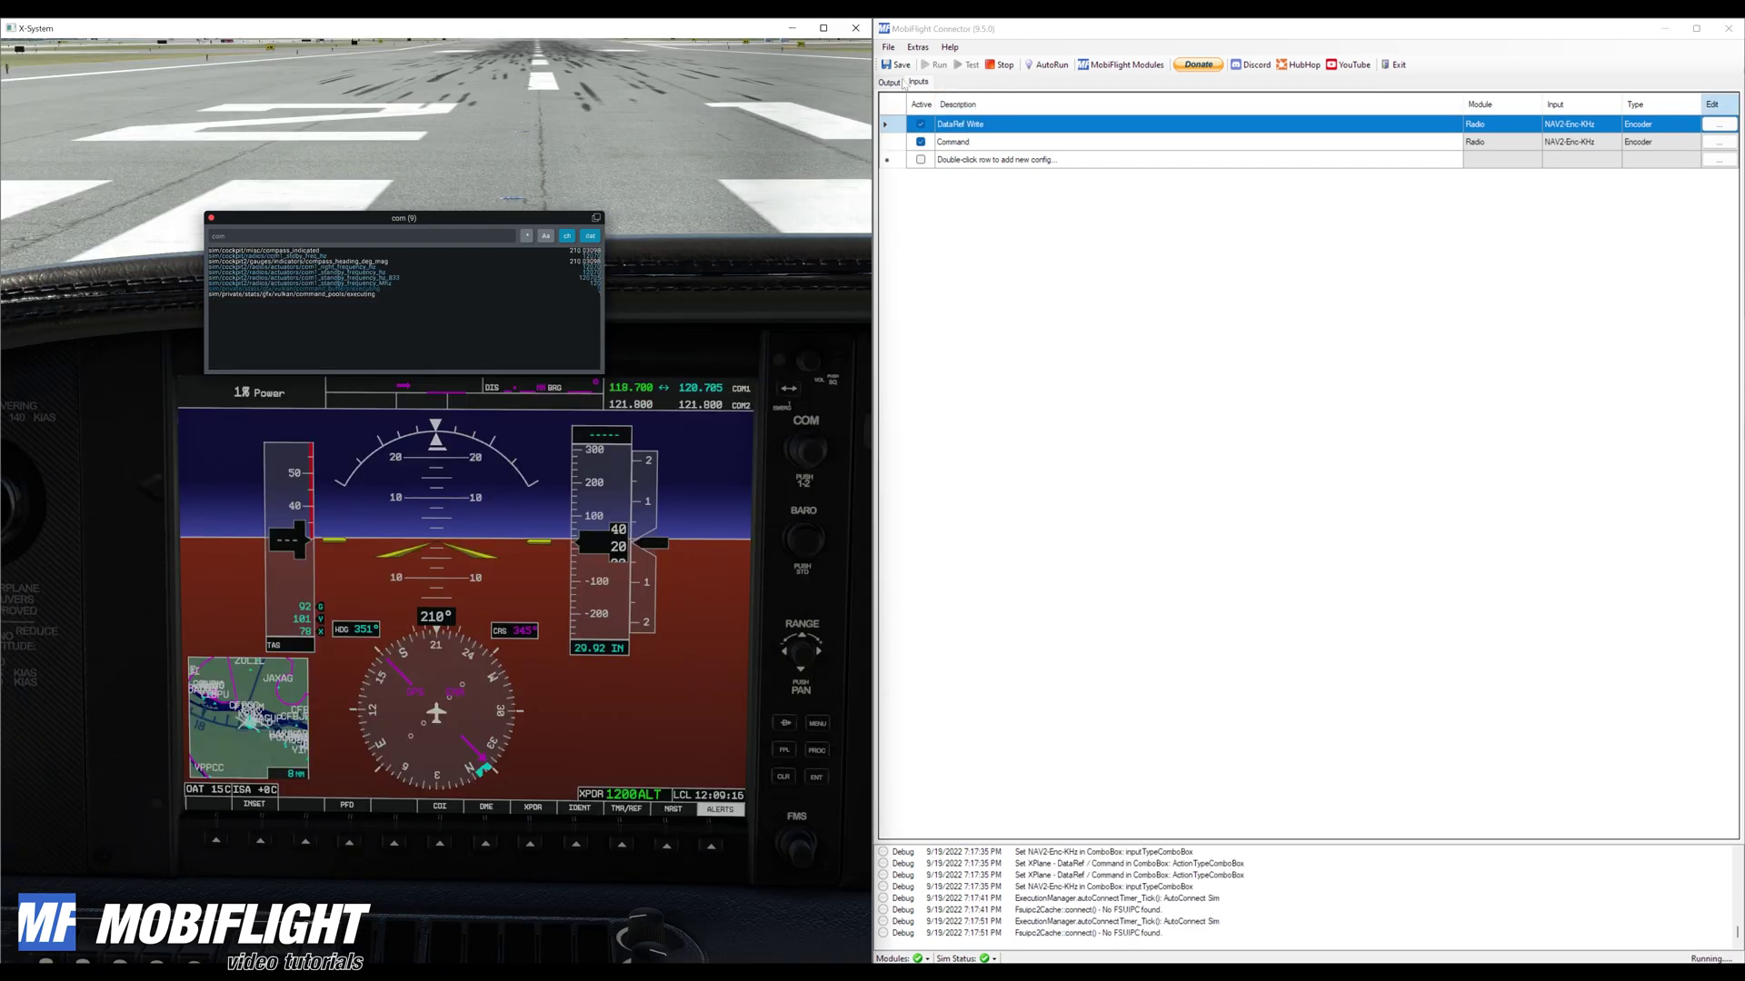
pyautogui.click(1173, 142)
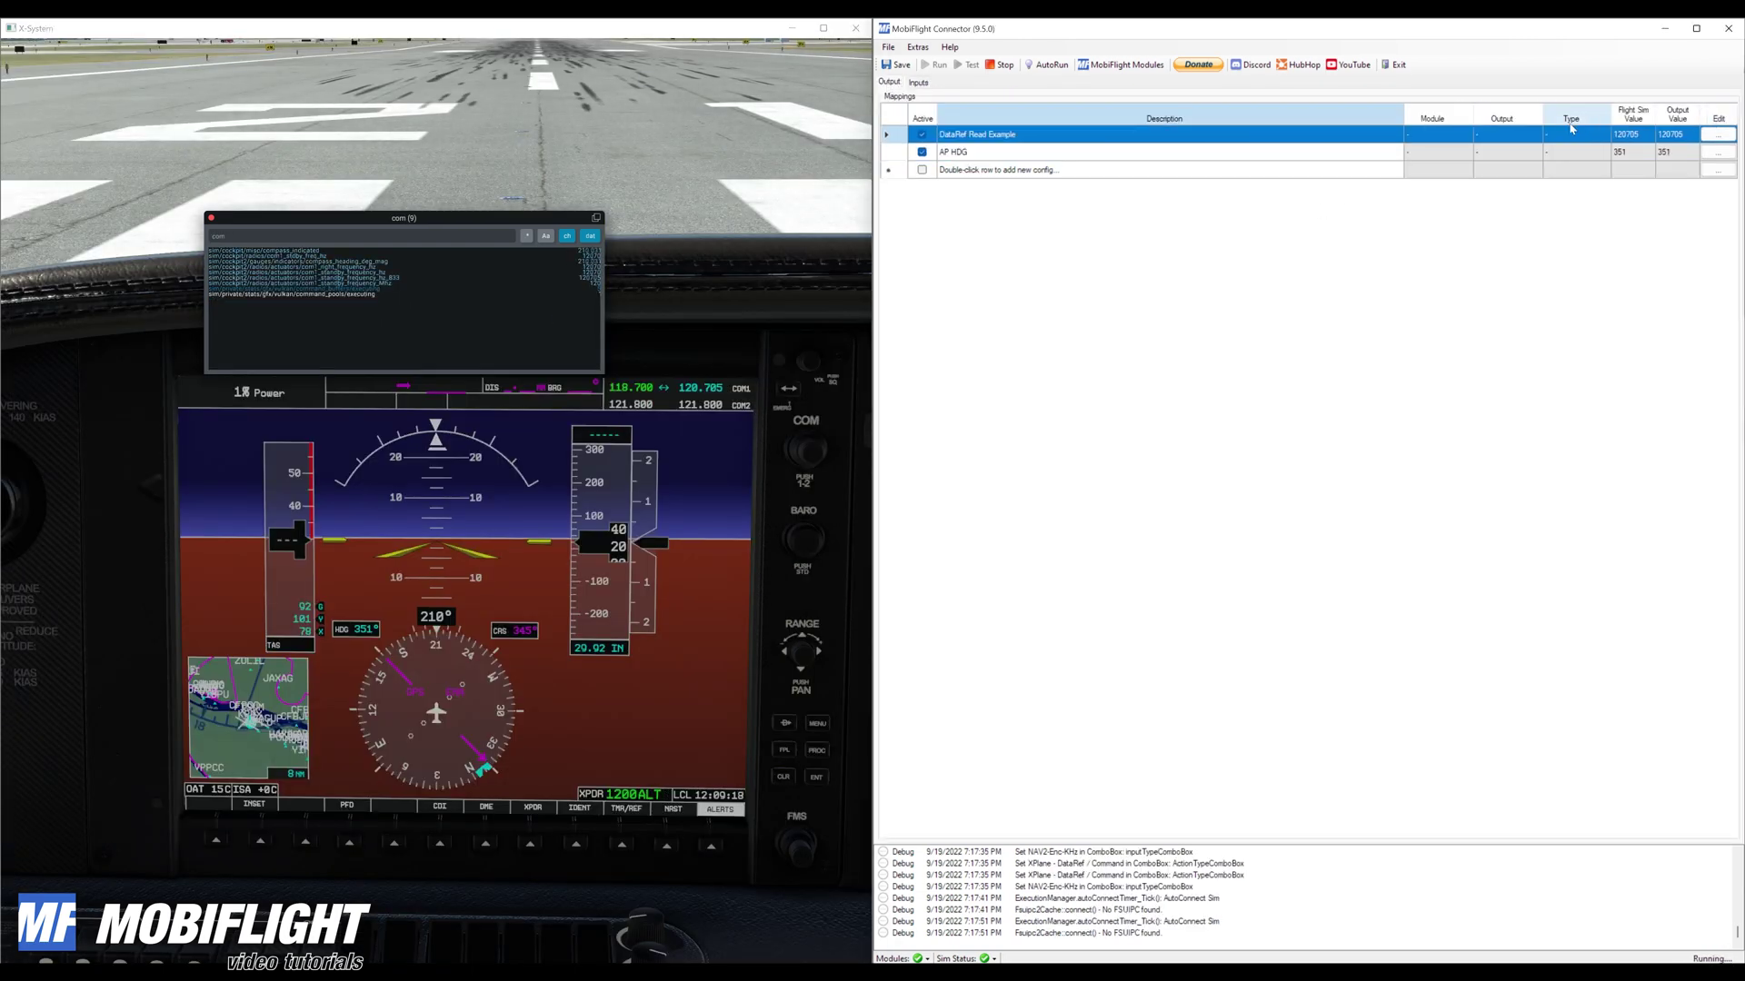
pyautogui.click(1717, 134)
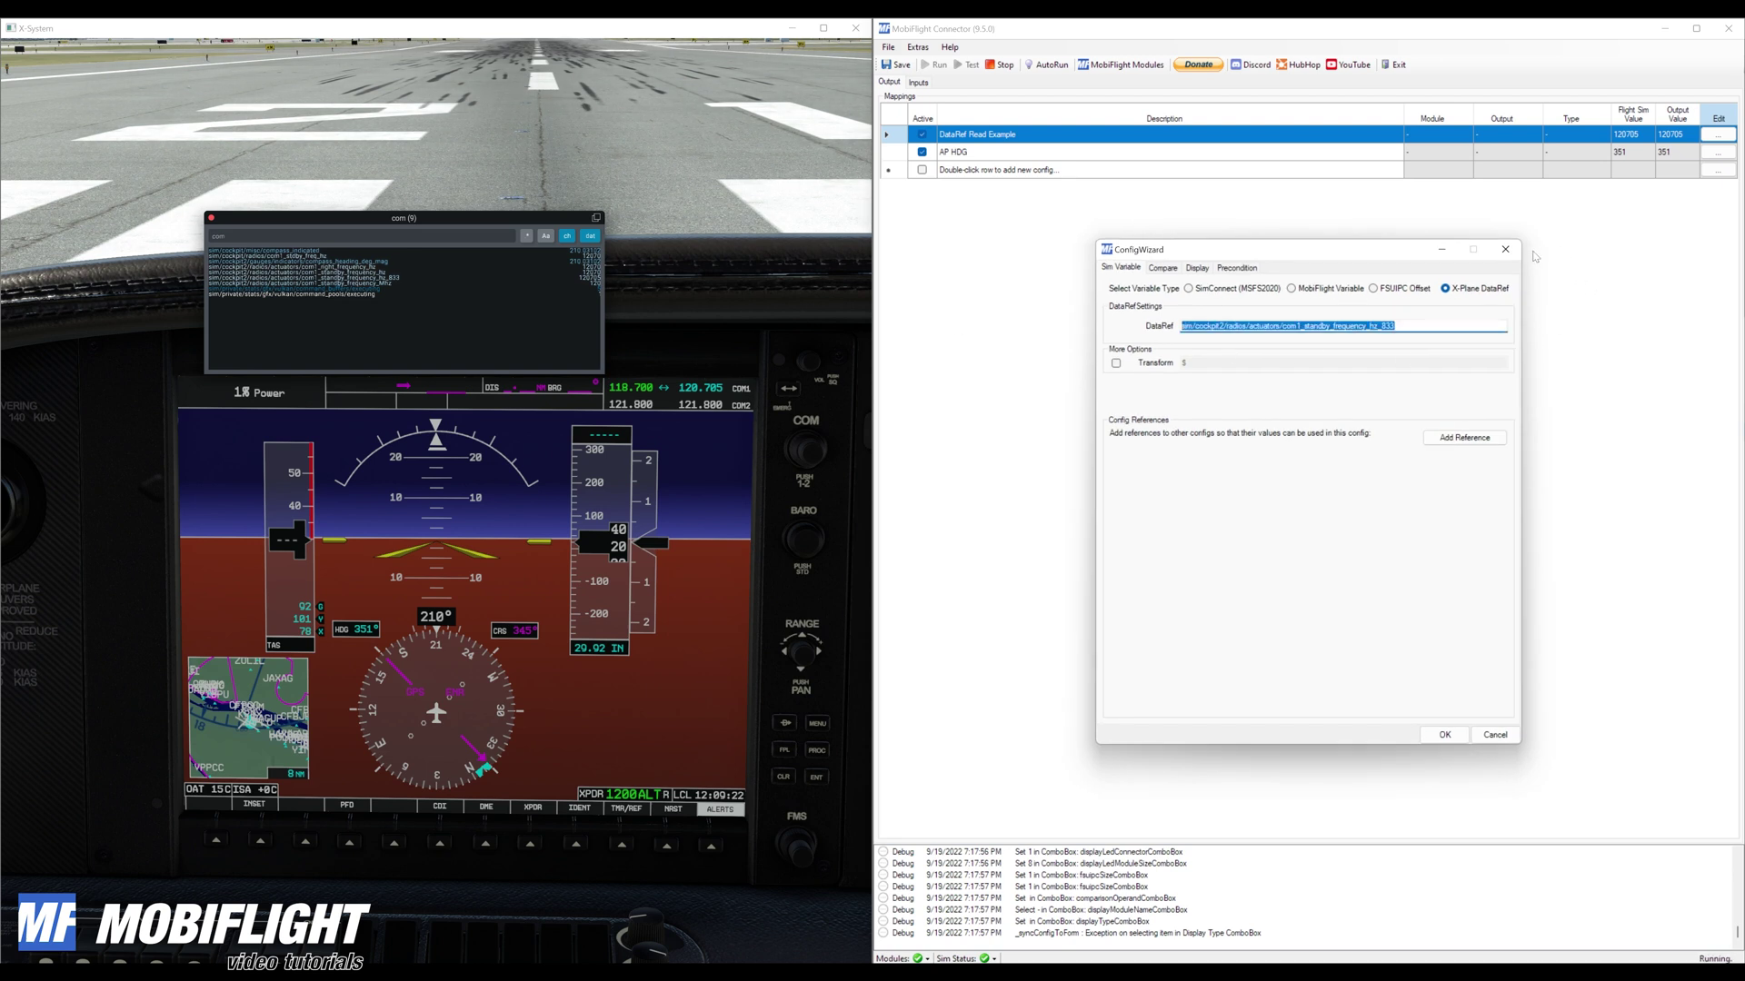
pyautogui.press('Escape')
pyautogui.click(919, 84)
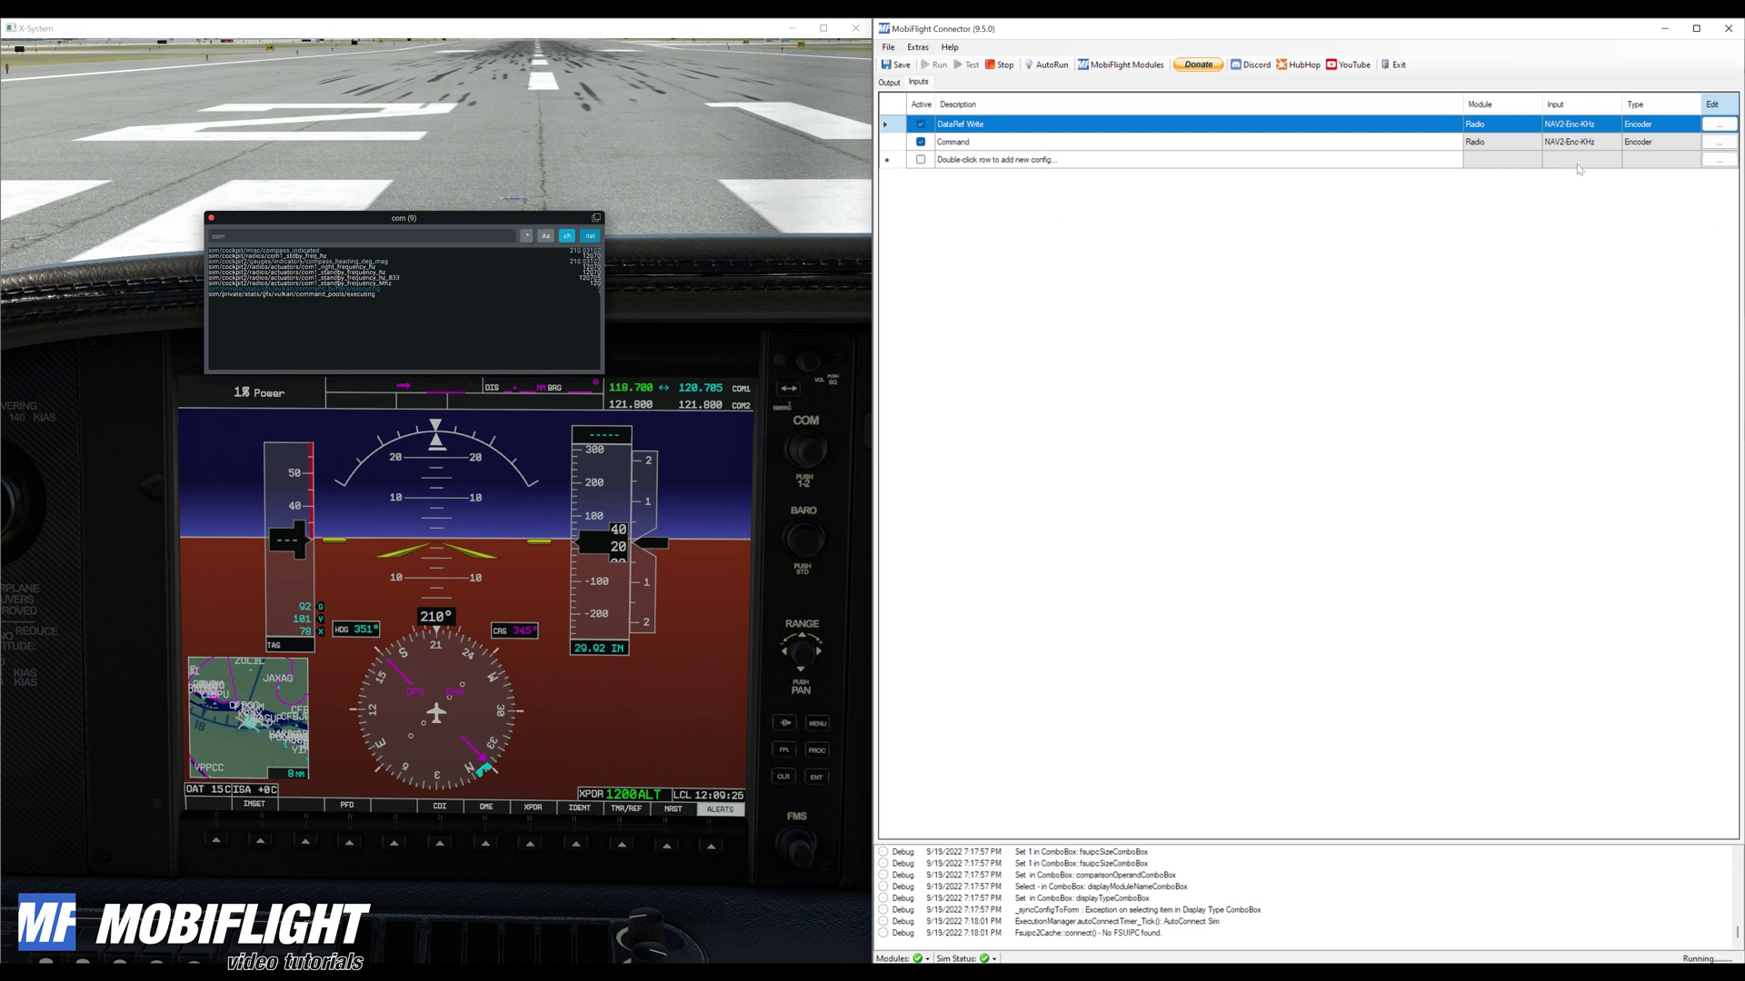
pyautogui.rightClick(1018, 133)
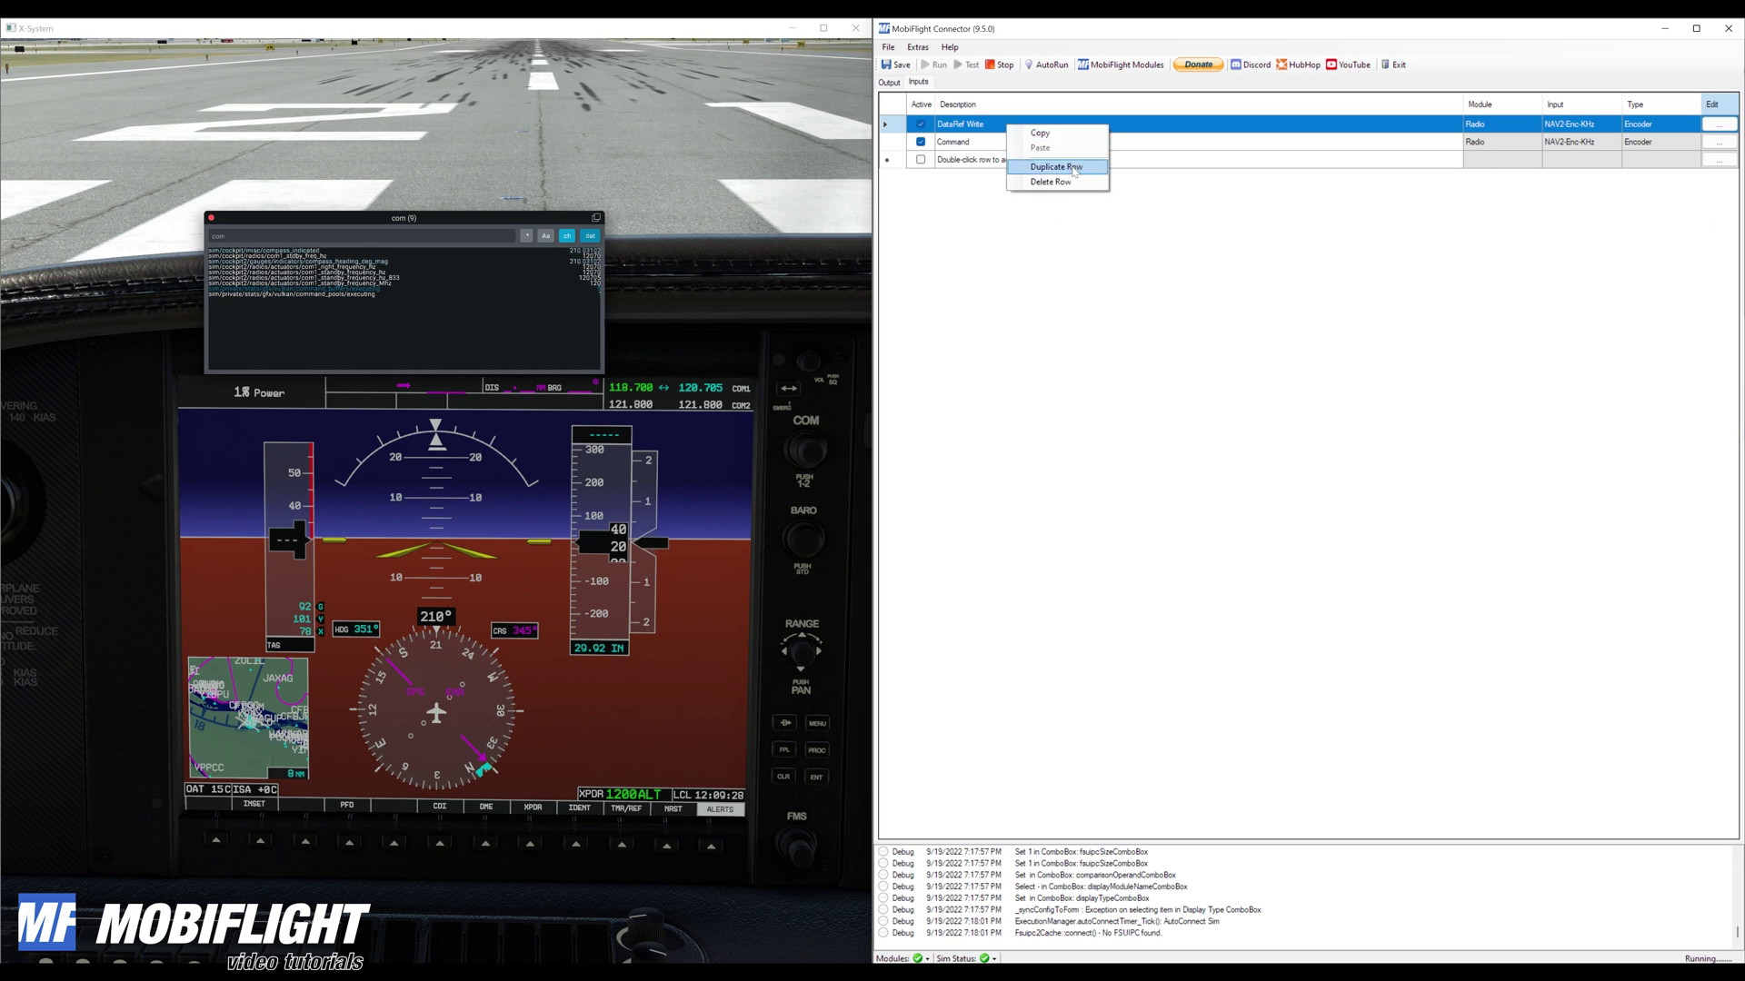
# Duplicate DataRef Write and rename the copy 'DataRef Write COM1 MHZ'
pyautogui.click(1050, 164)
pyautogui.press('End')
pyautogui.hotkey('ctrl', 'shift', 'Left')
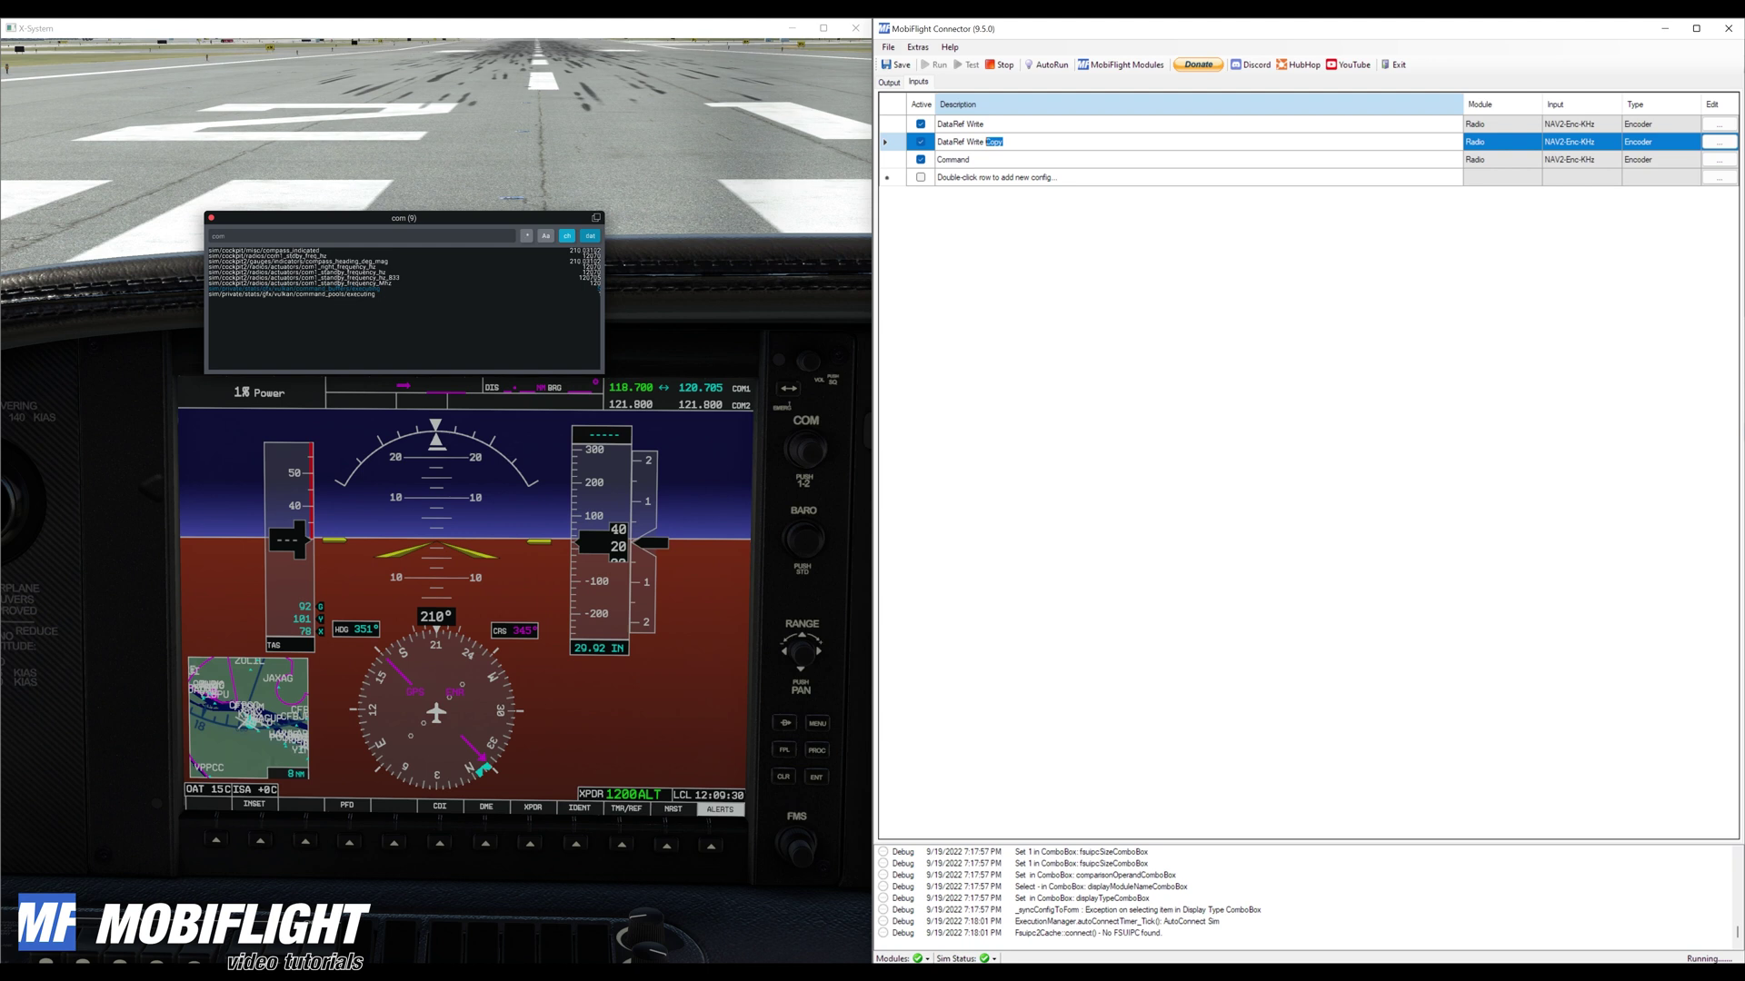
pyautogui.write('COM1 MHZ')
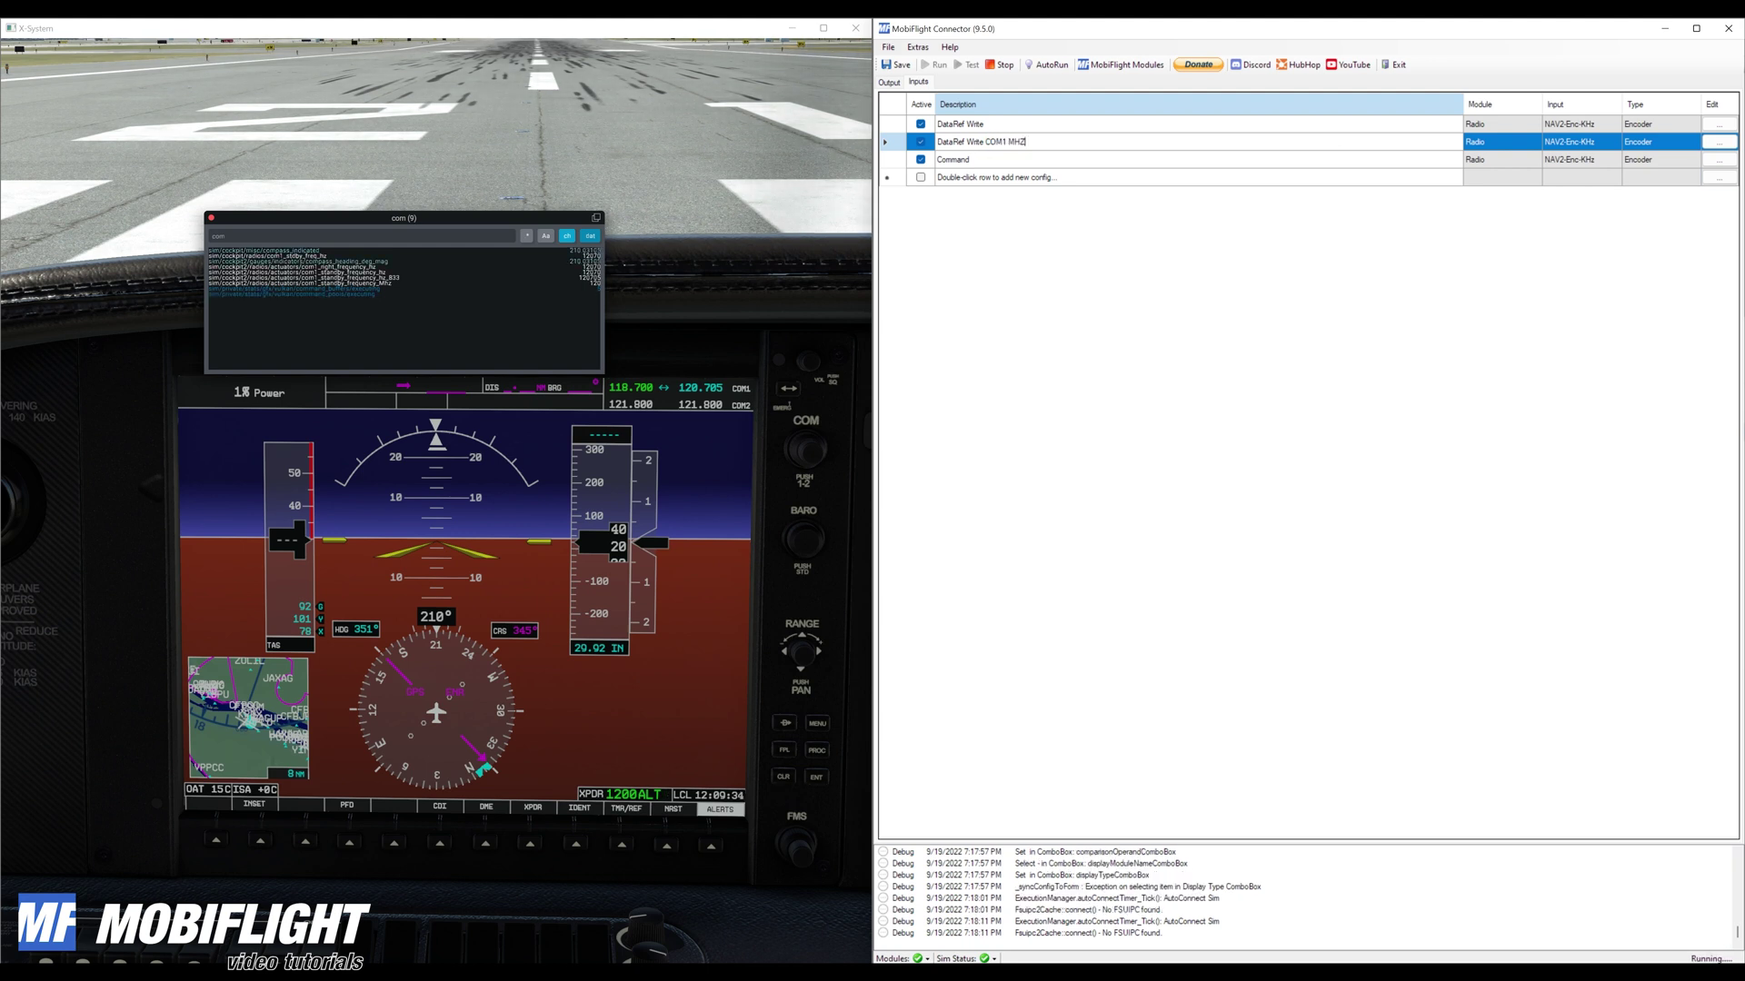
# Point it at com1_standby_frequency_hz_833 with $-1000 left and $+1000 right, then save
pyautogui.click(1718, 141)
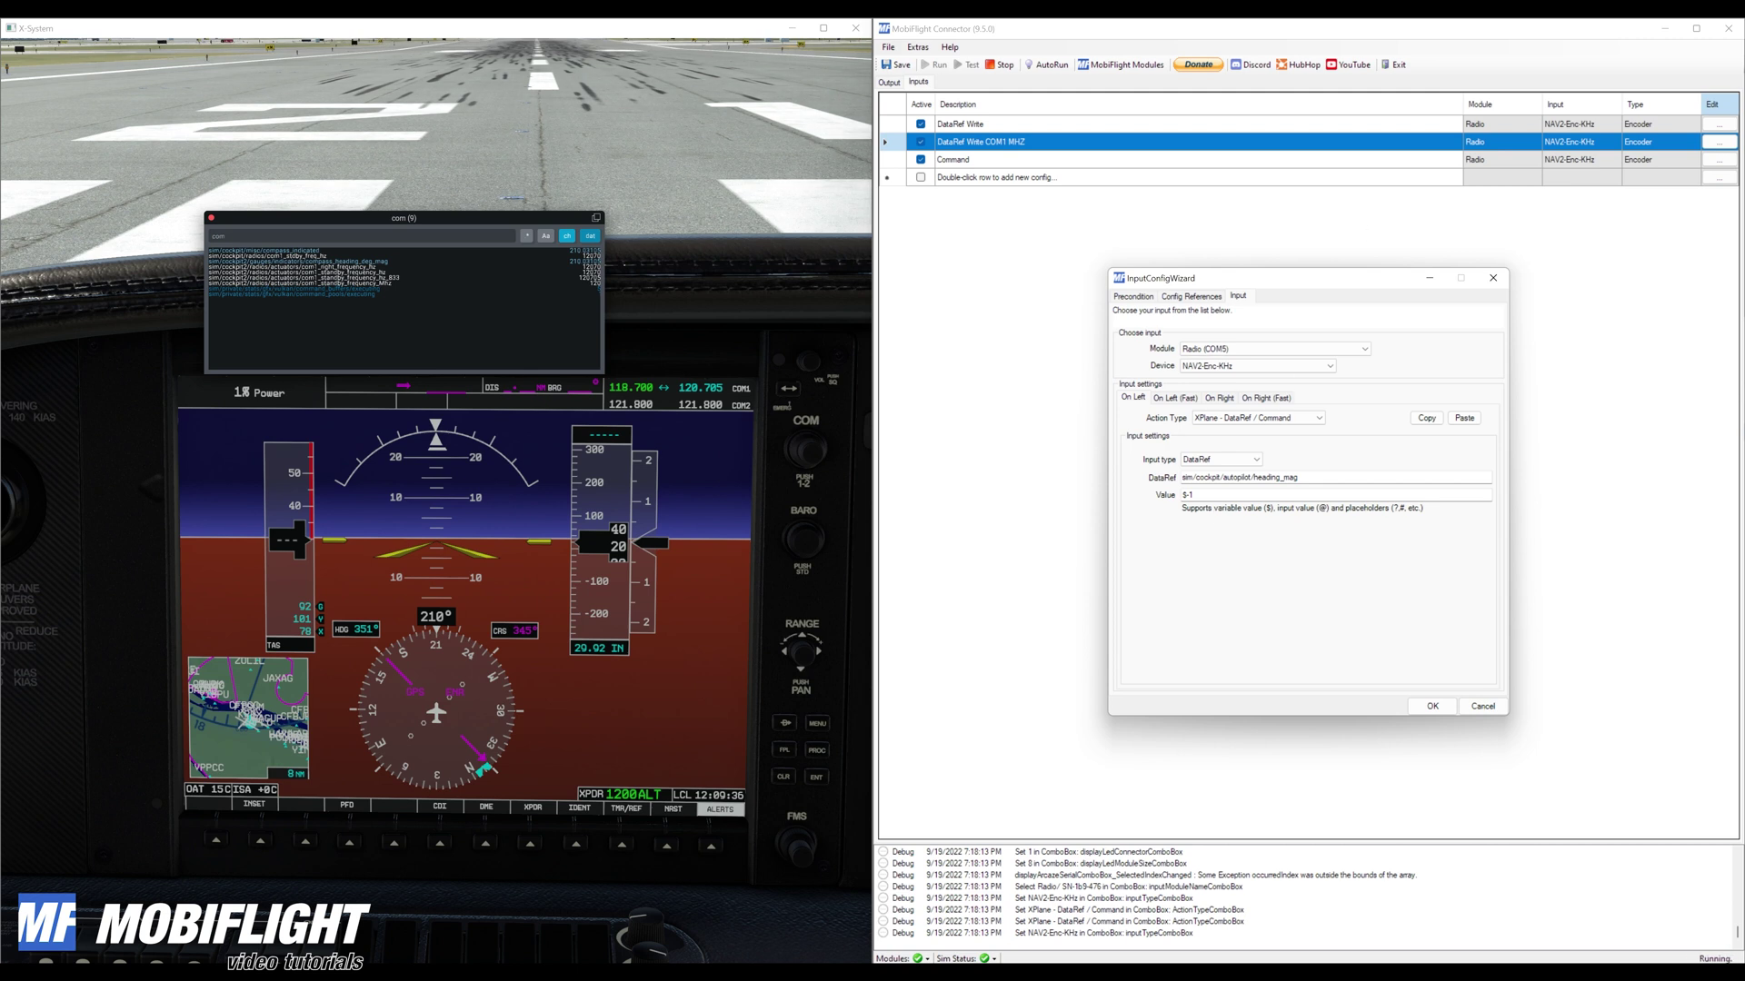
pyautogui.hotkey('ctrl', 'a')
pyautogui.write('sim/cockpit2/radios/actuators/com1_standby_frequency_hz_833')
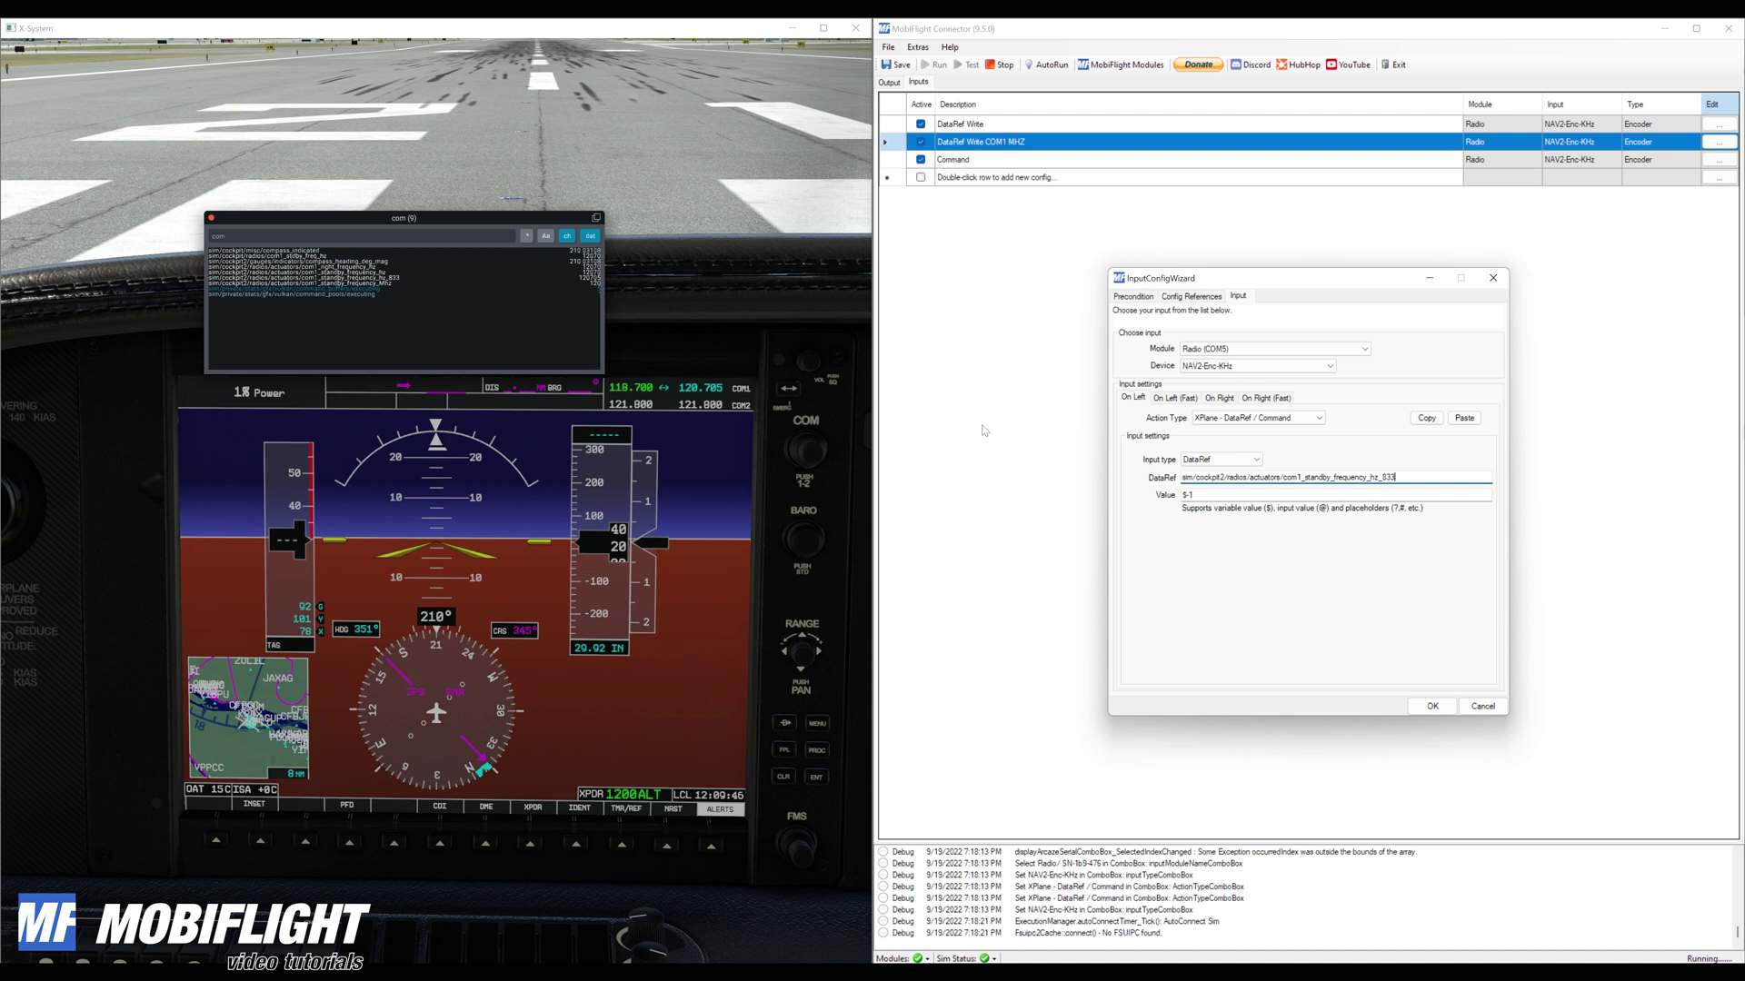
pyautogui.write('$-1000')
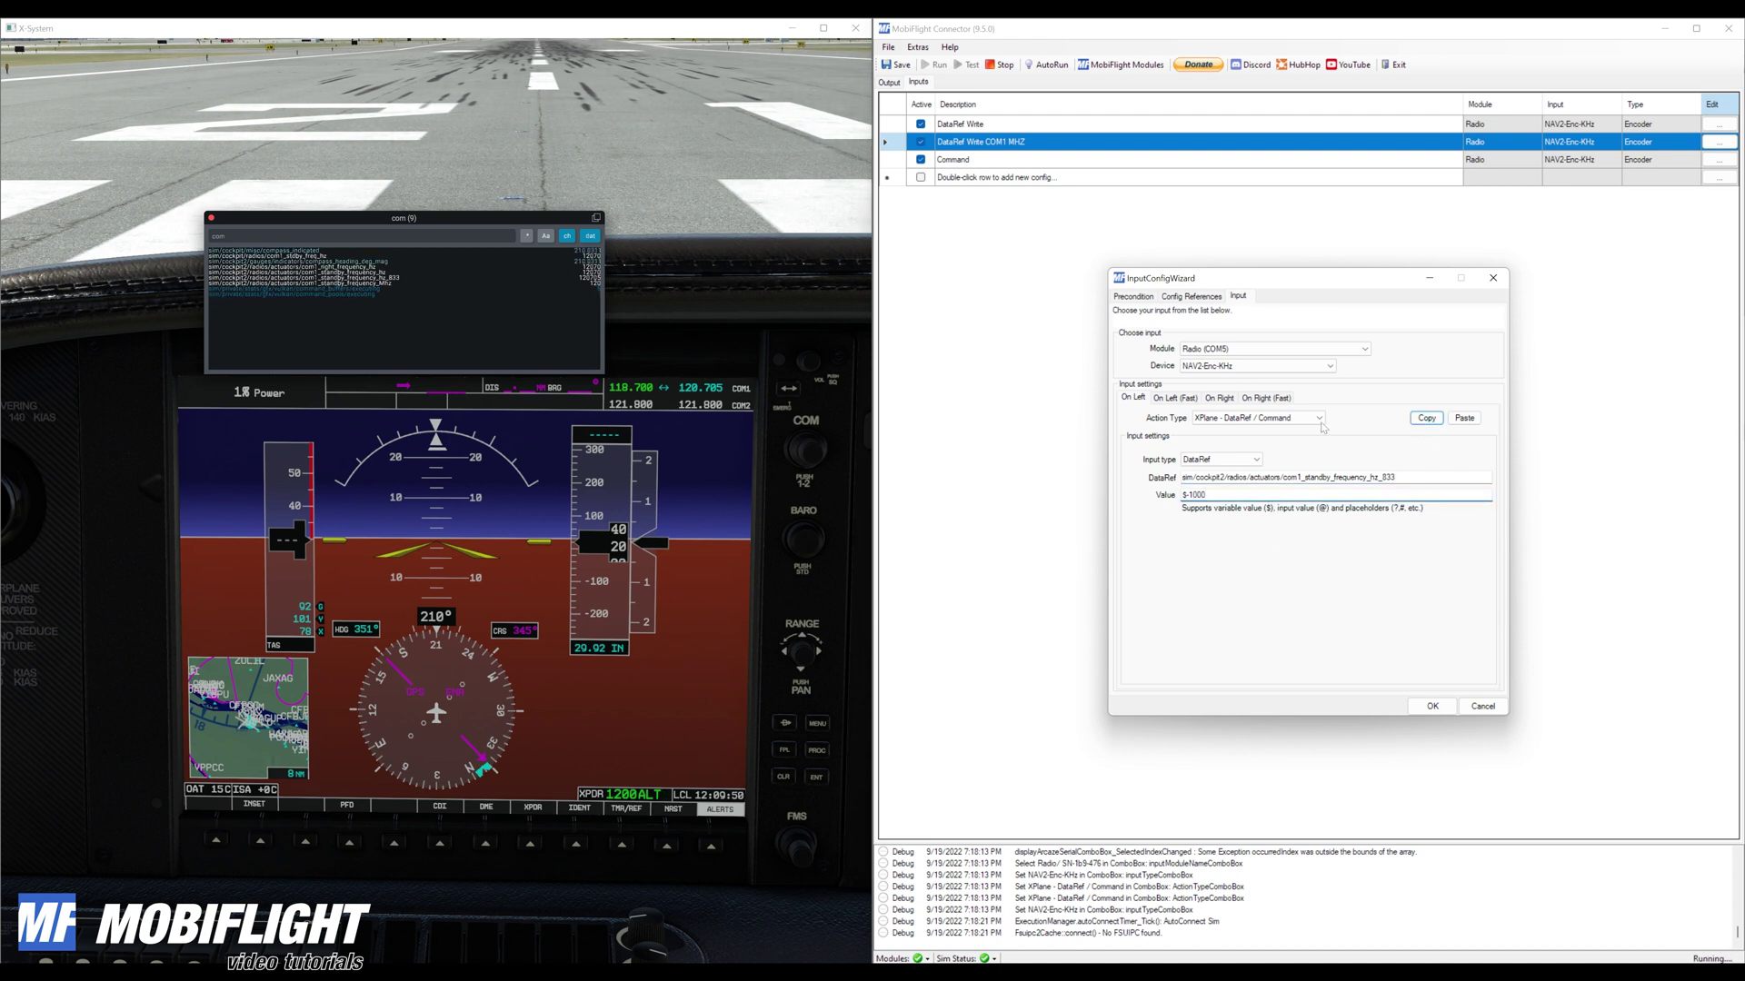
pyautogui.click(1218, 398)
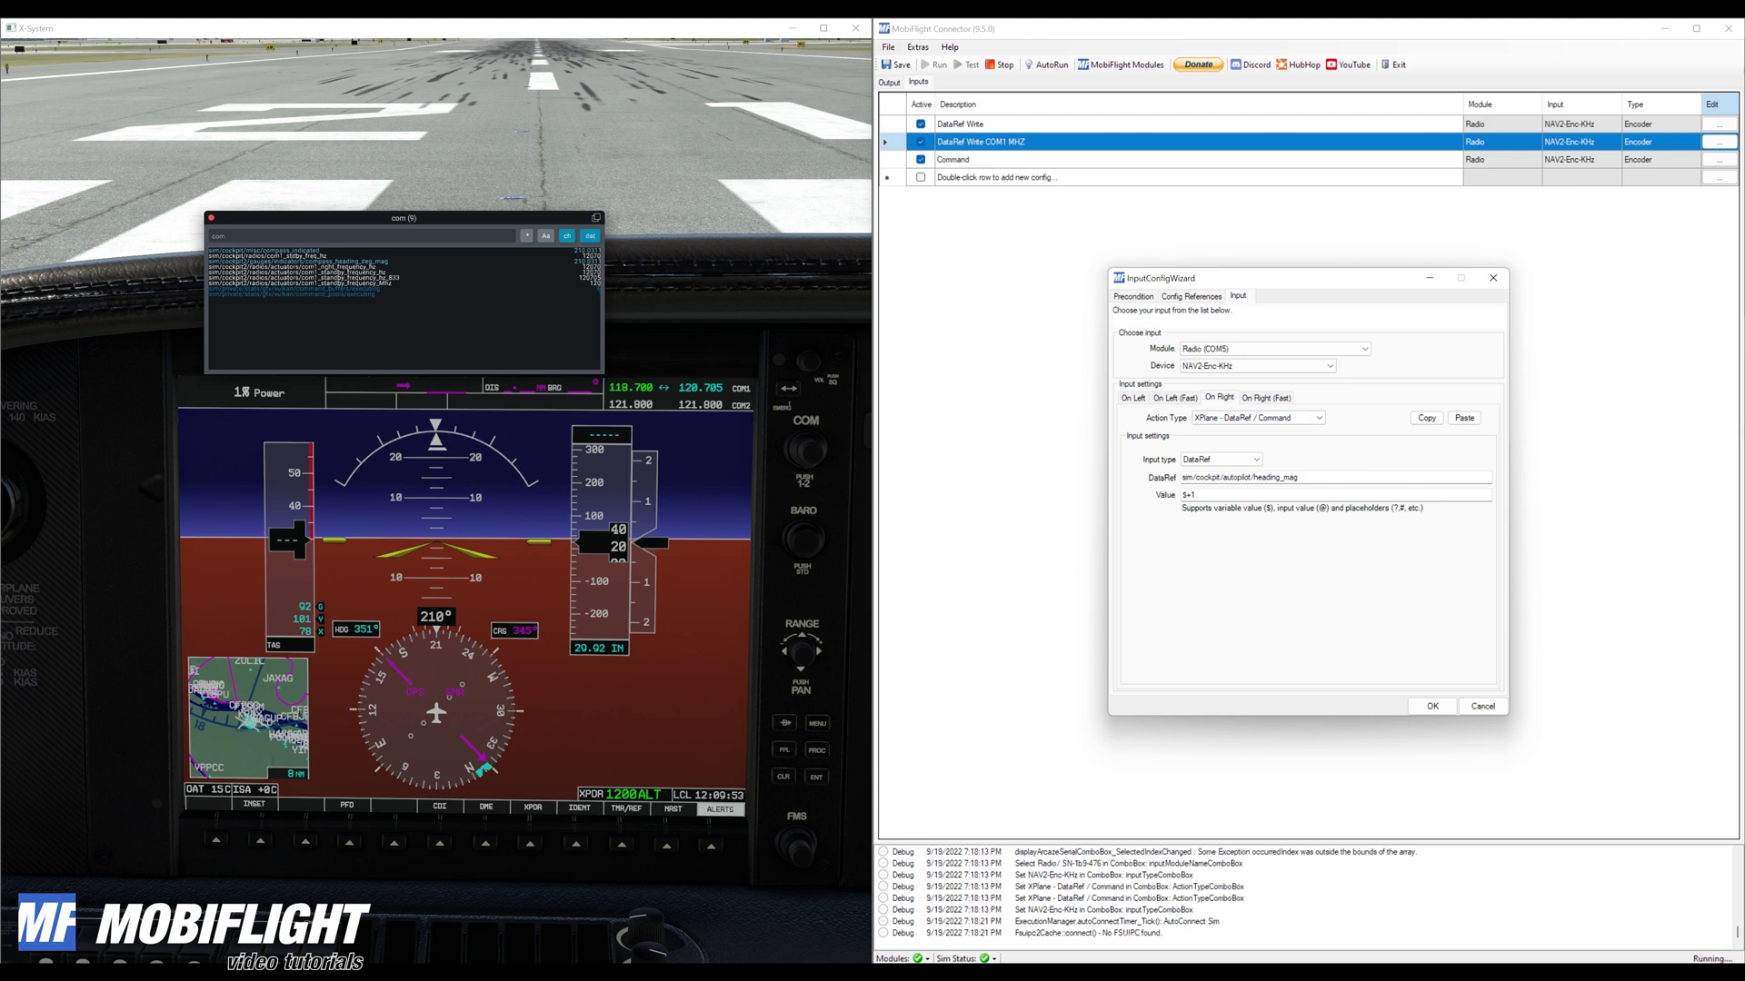
pyautogui.click(1463, 418)
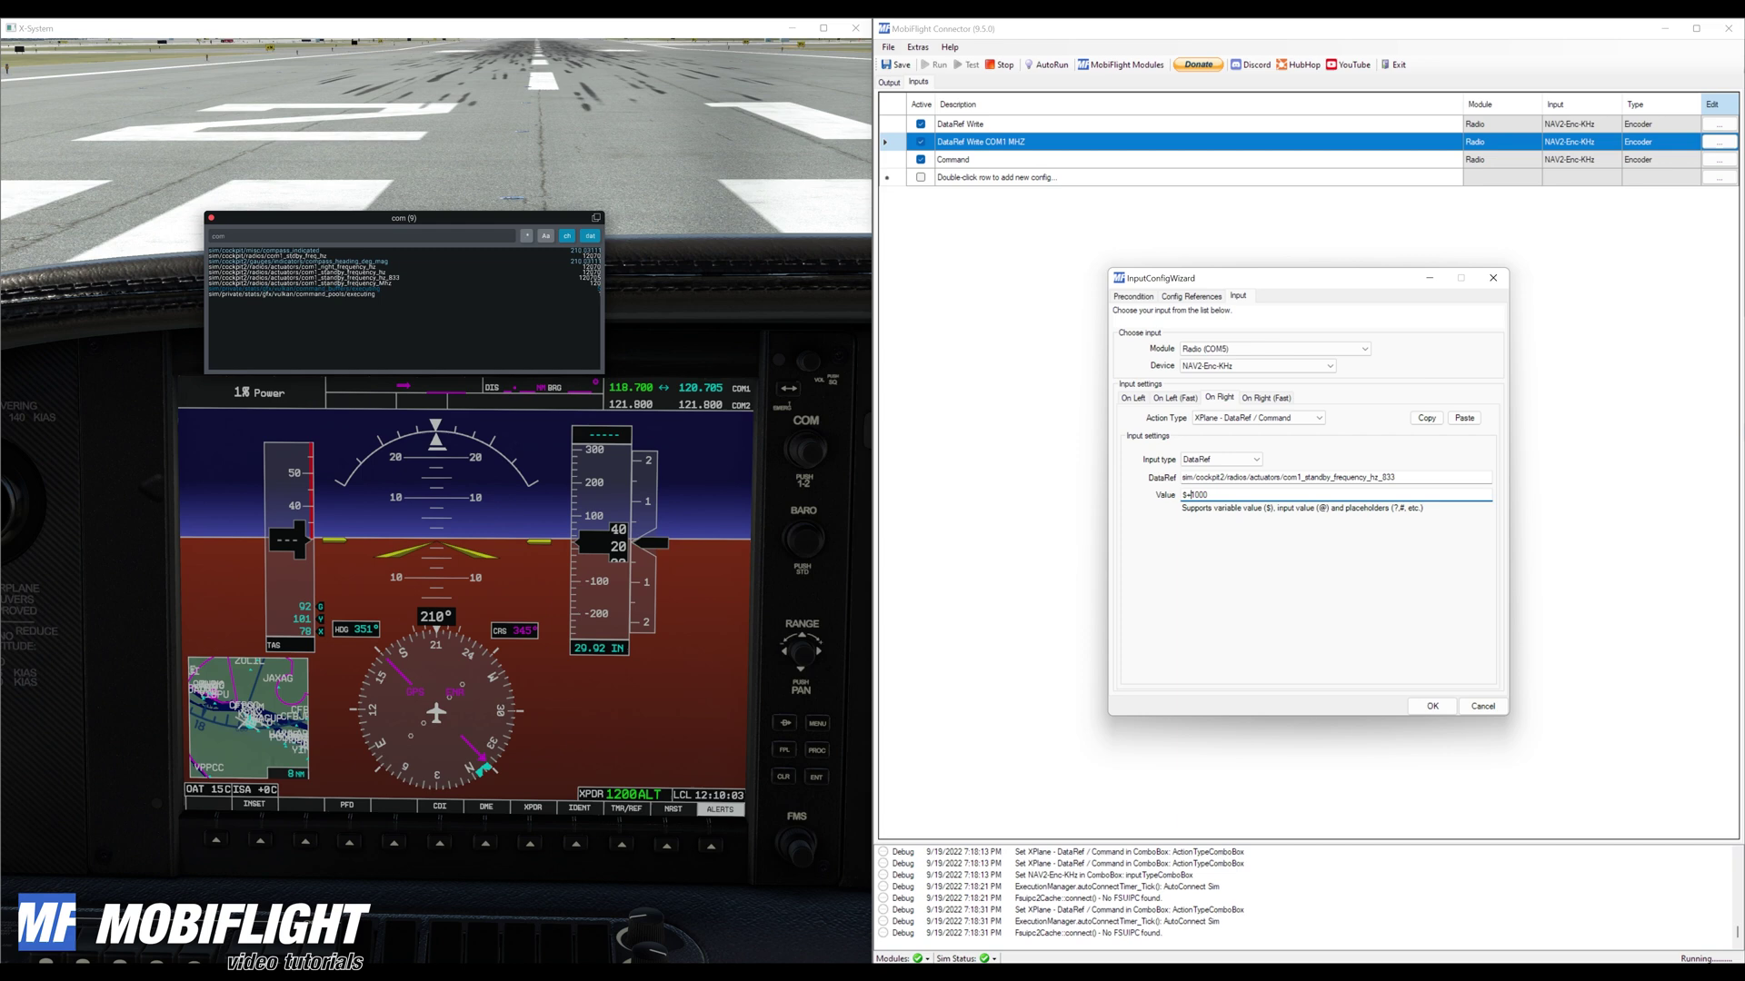
pyautogui.click(1425, 707)
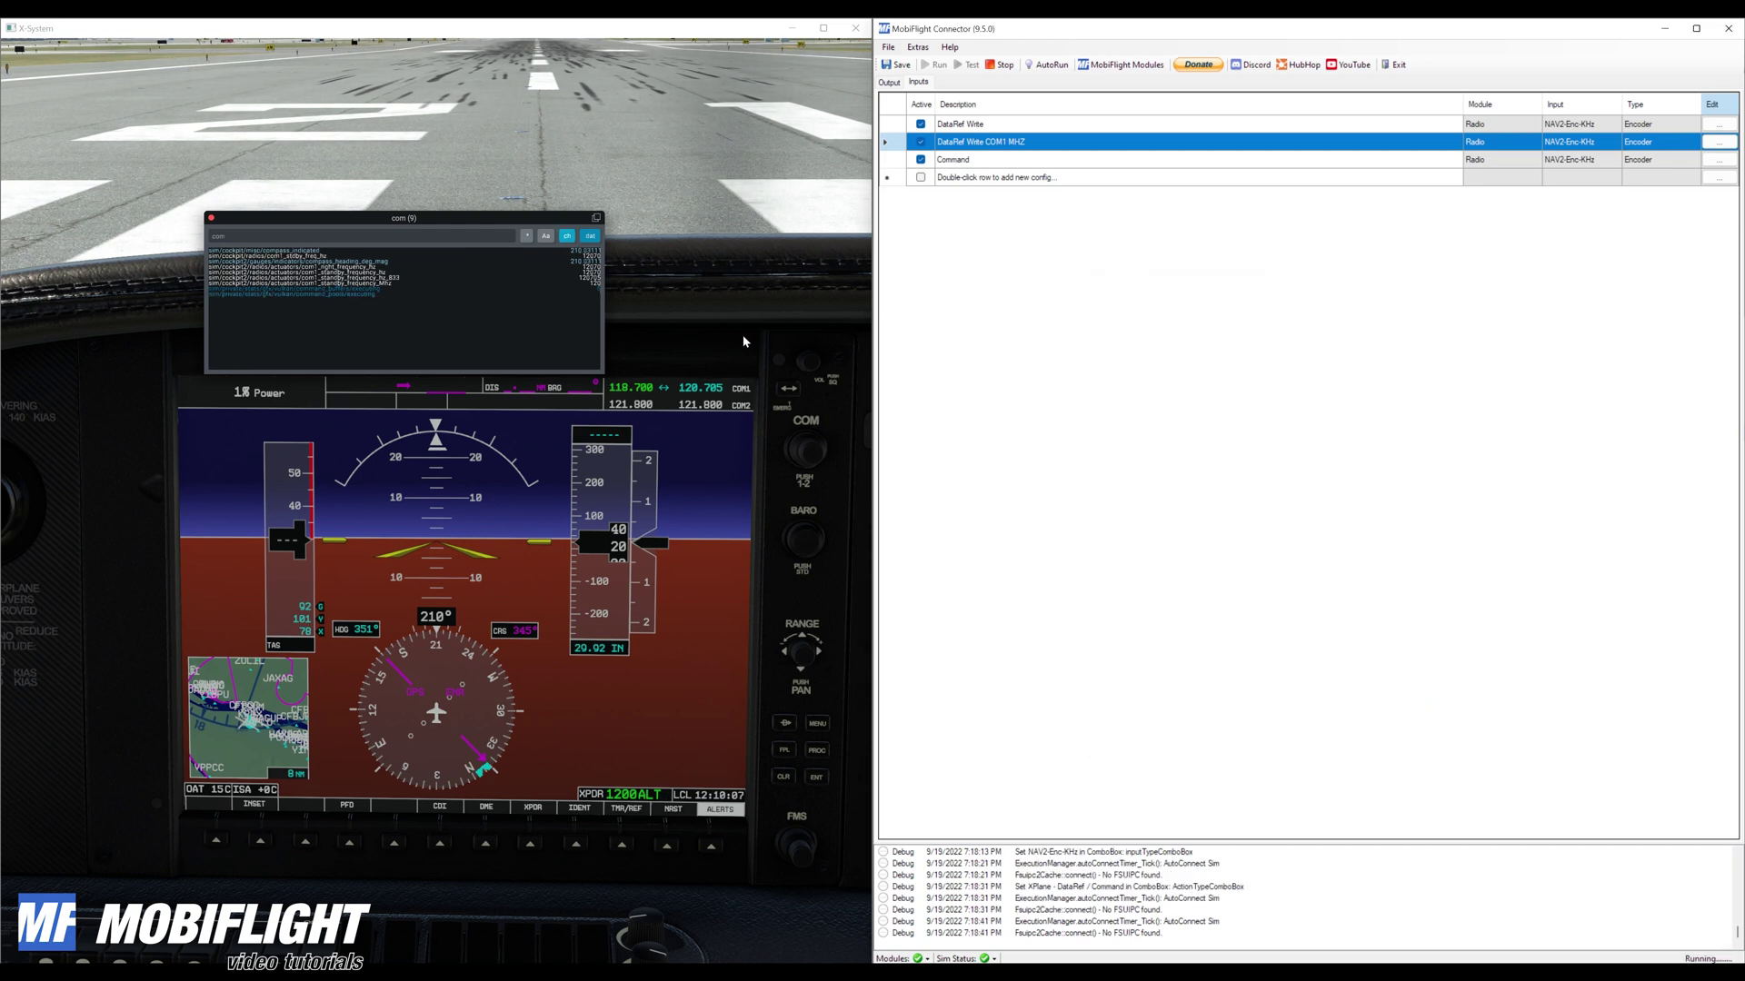
pyautogui.scroll(4, 768, 364)
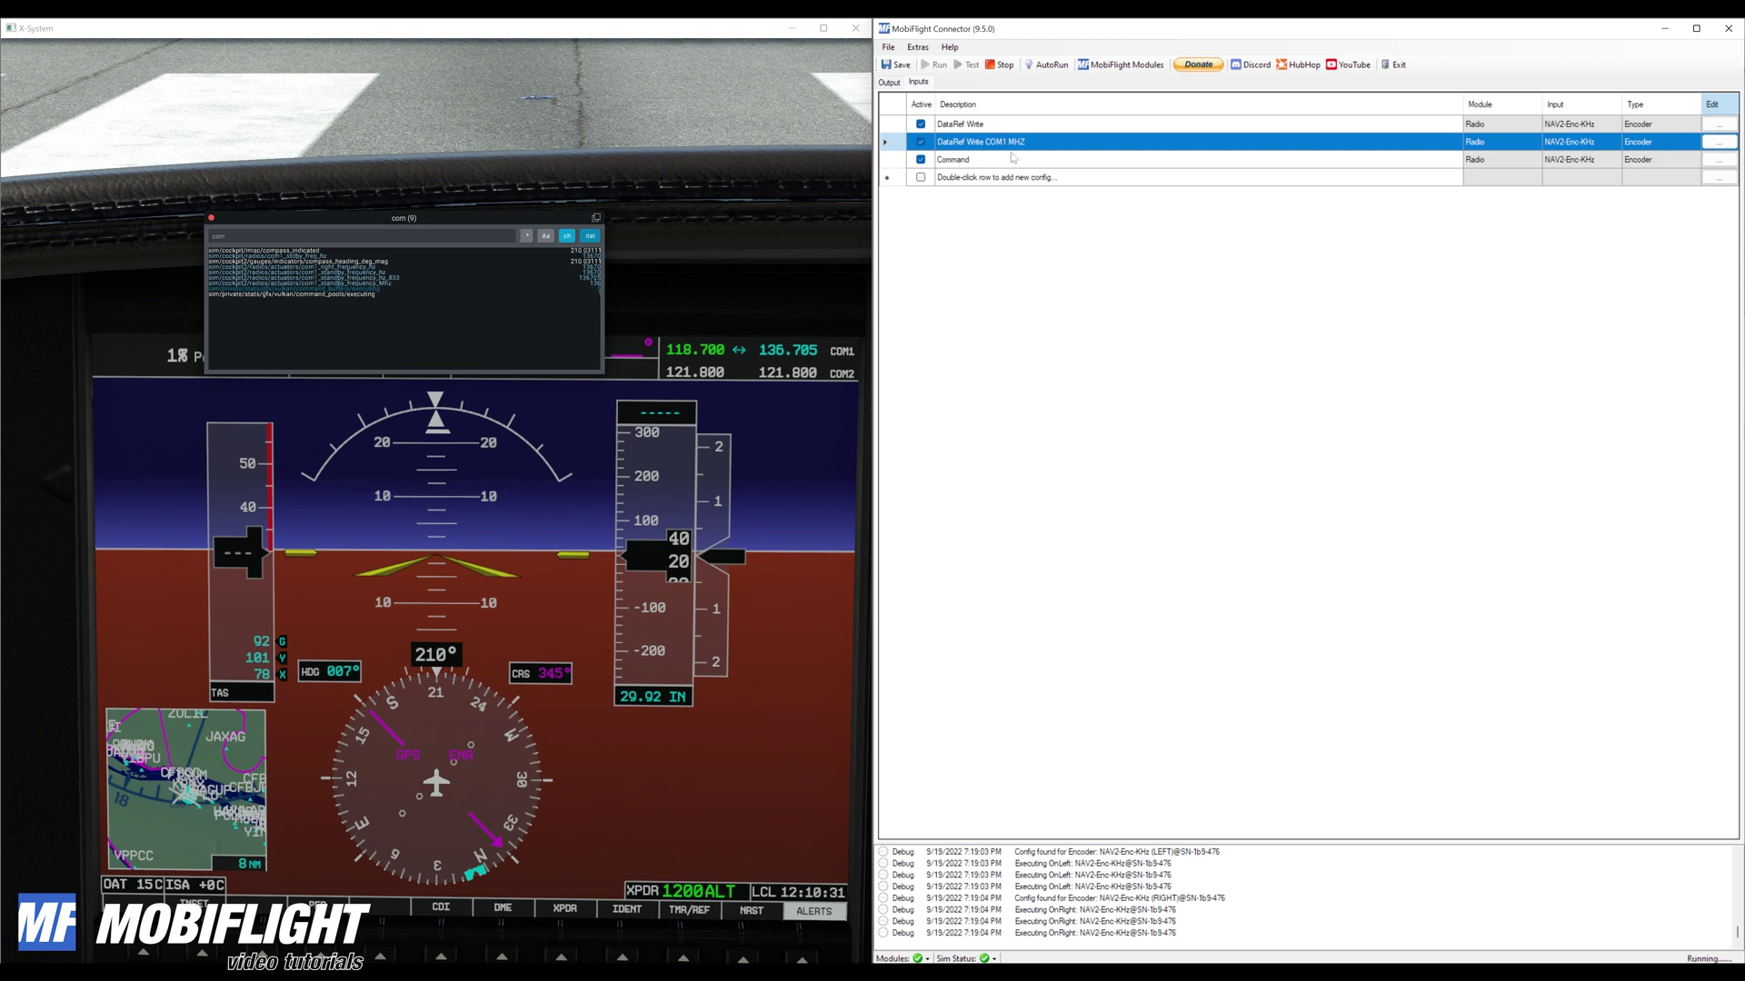
# Disable DataRef Write COM1 MHZ and rename the Command row to 'Command COM1 Mhz'
pyautogui.click(981, 161)
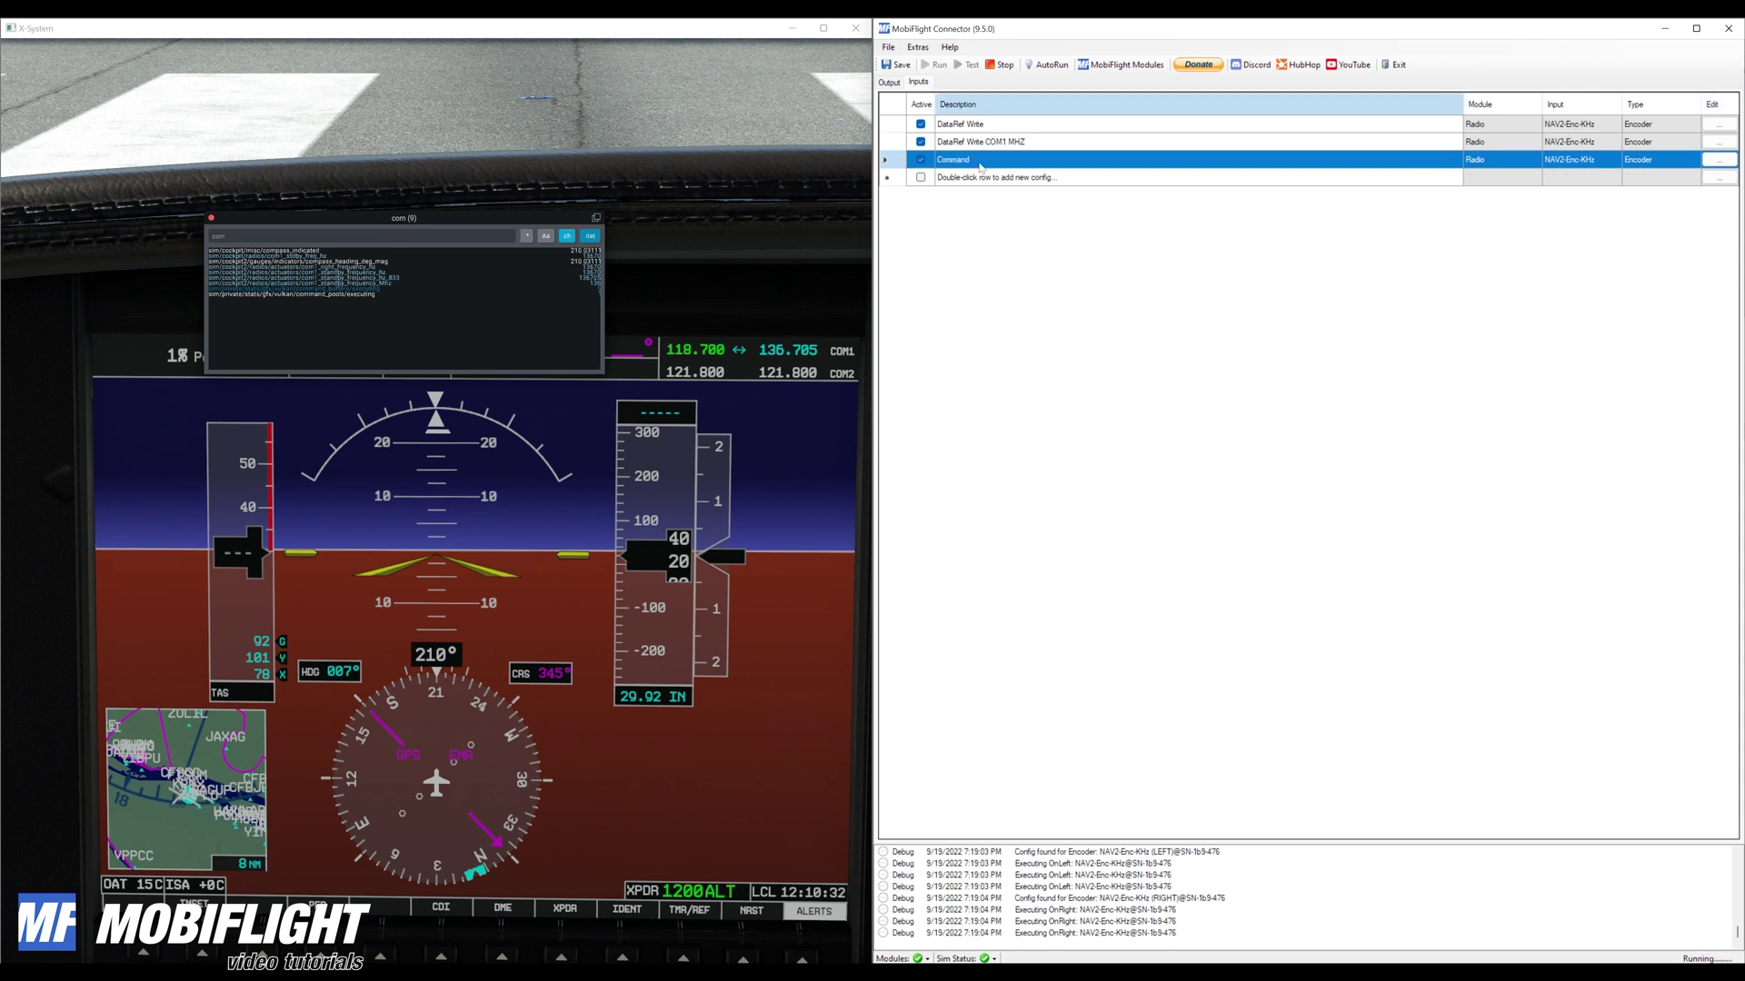
pyautogui.click(921, 142)
pyautogui.click(964, 160)
pyautogui.click(963, 160)
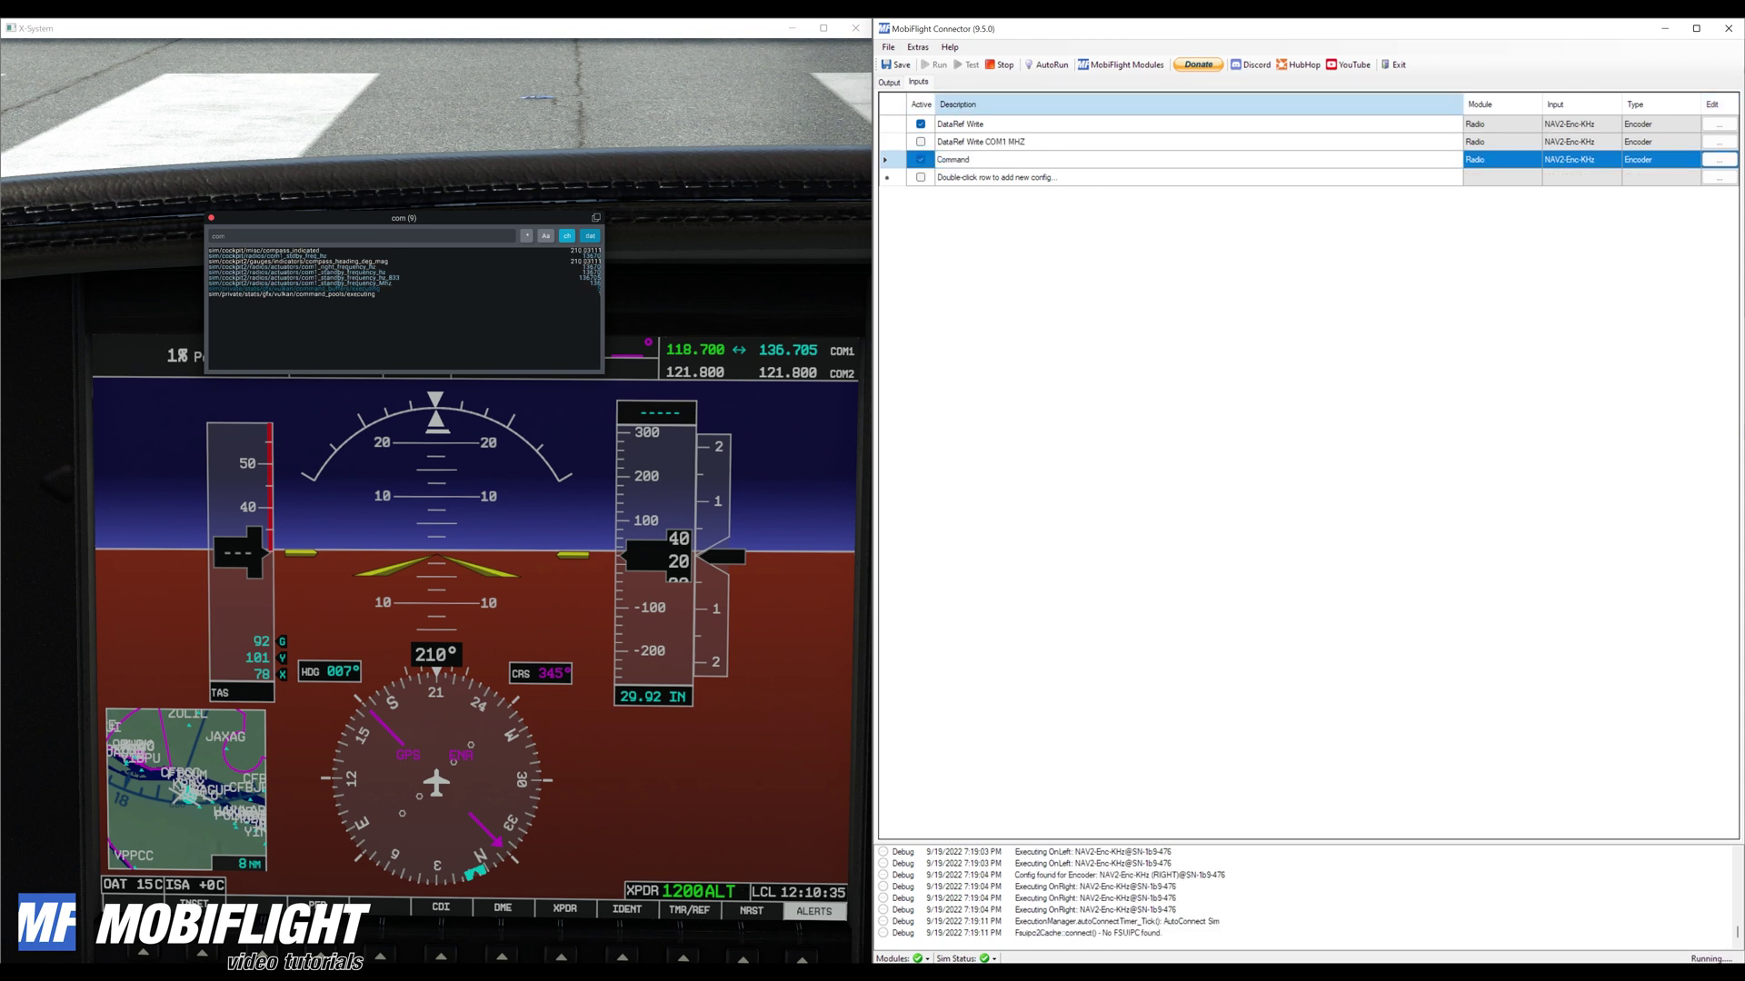
pyautogui.write('COM1 m')
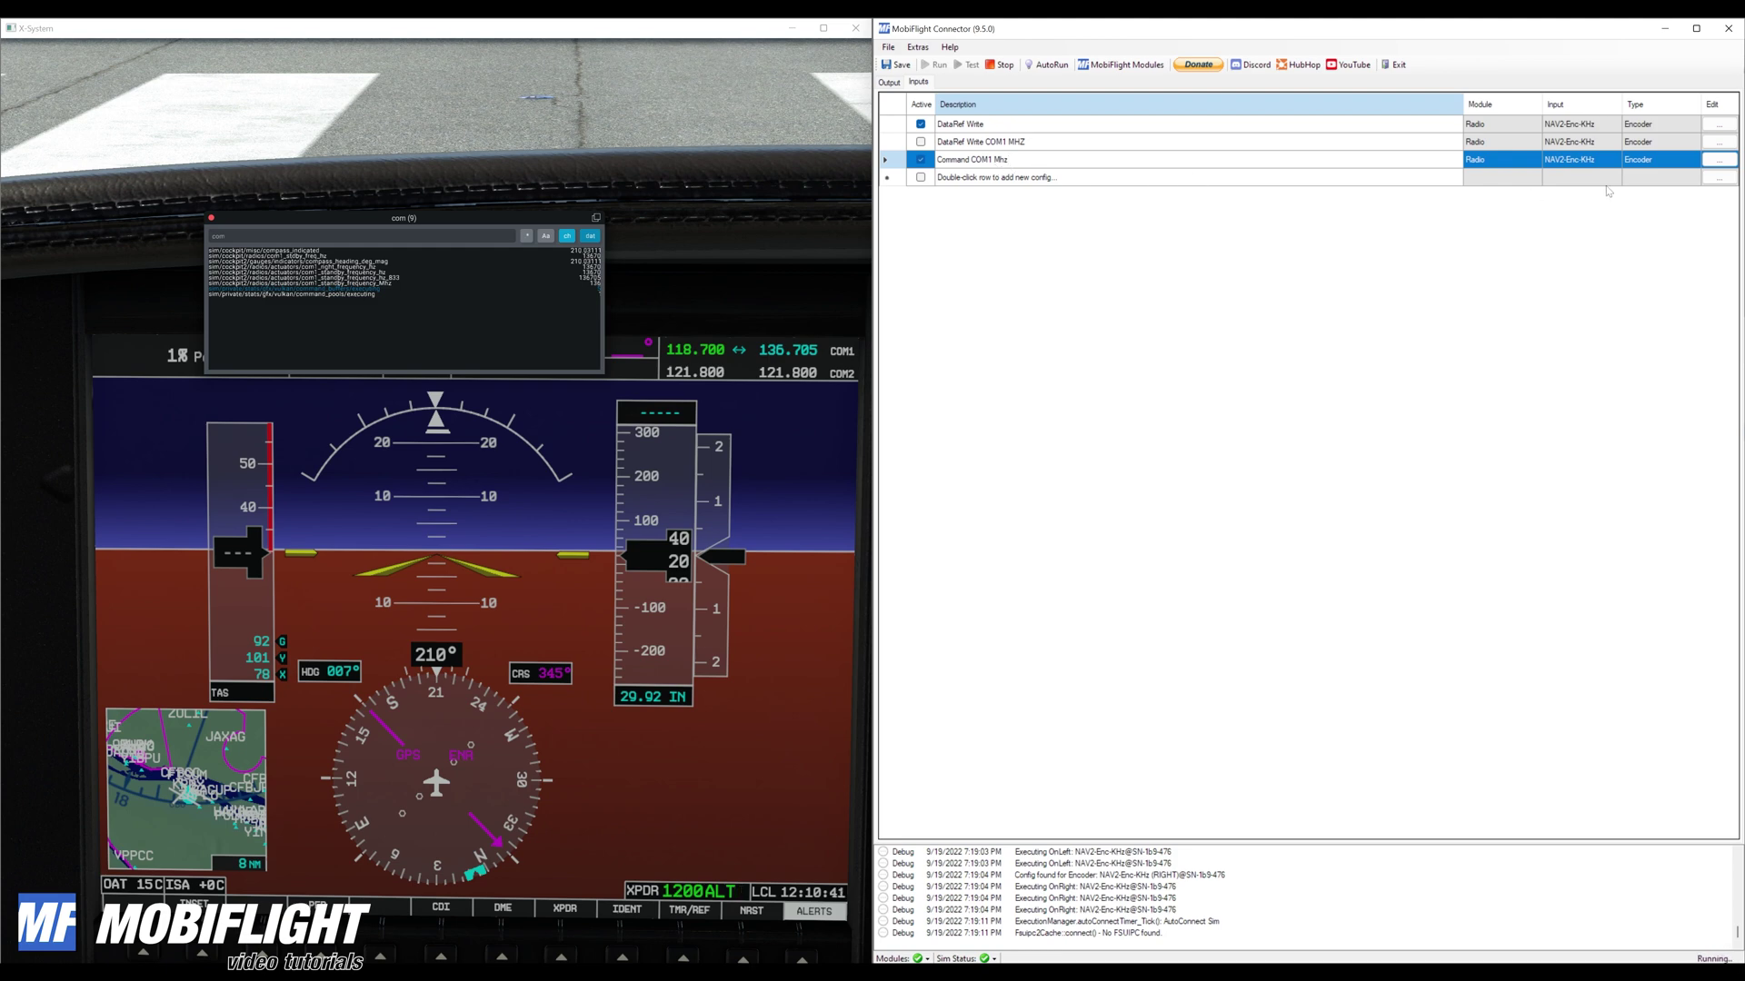
# Set its device to COM2-Enc-MHz and the left-turn input type to Command
pyautogui.click(1718, 159)
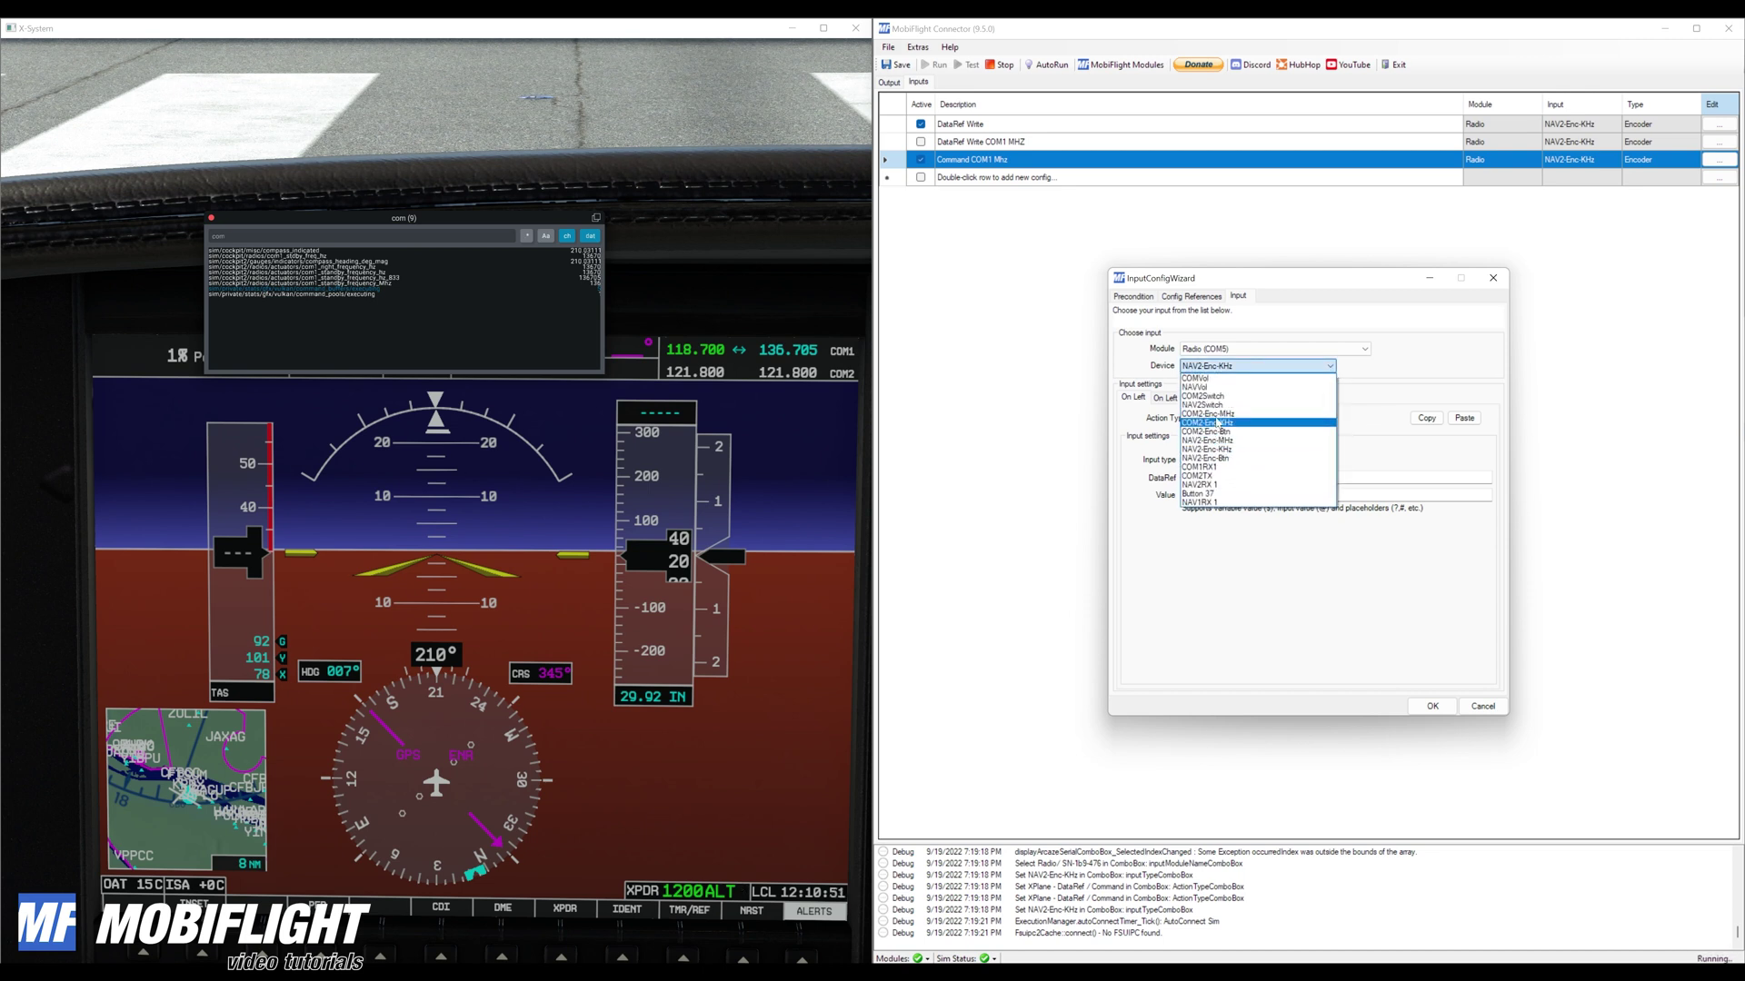
pyautogui.click(1215, 414)
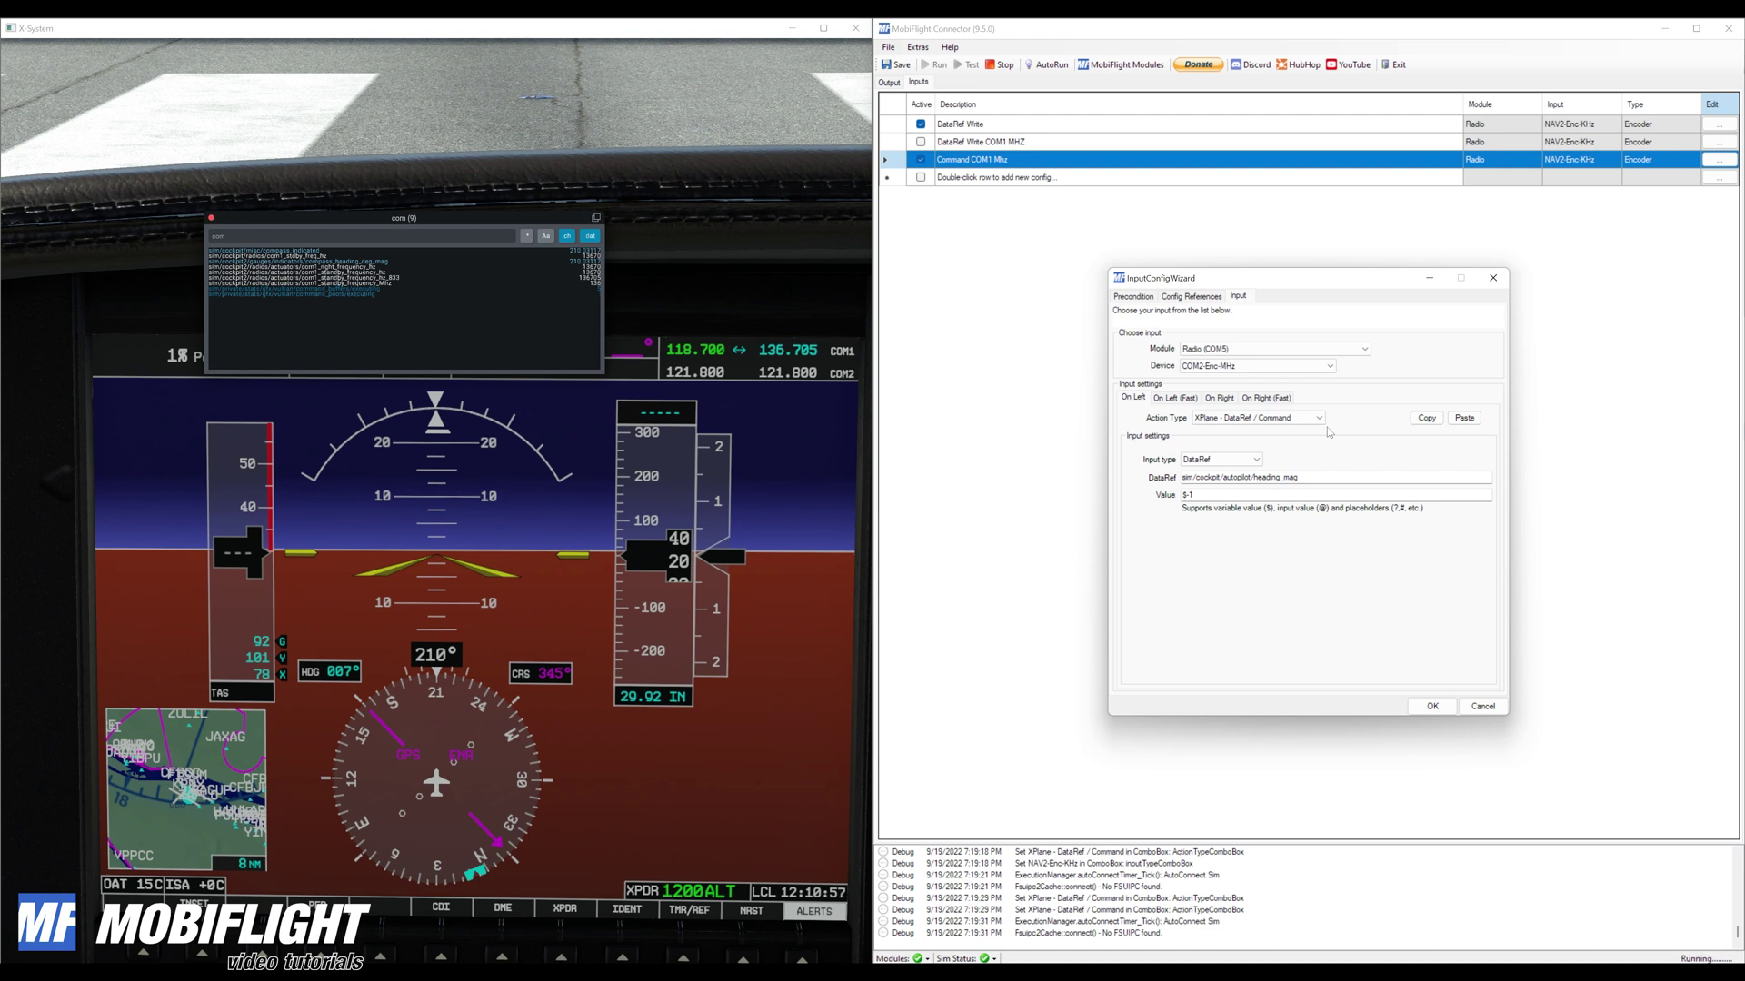
pyautogui.click(1246, 463)
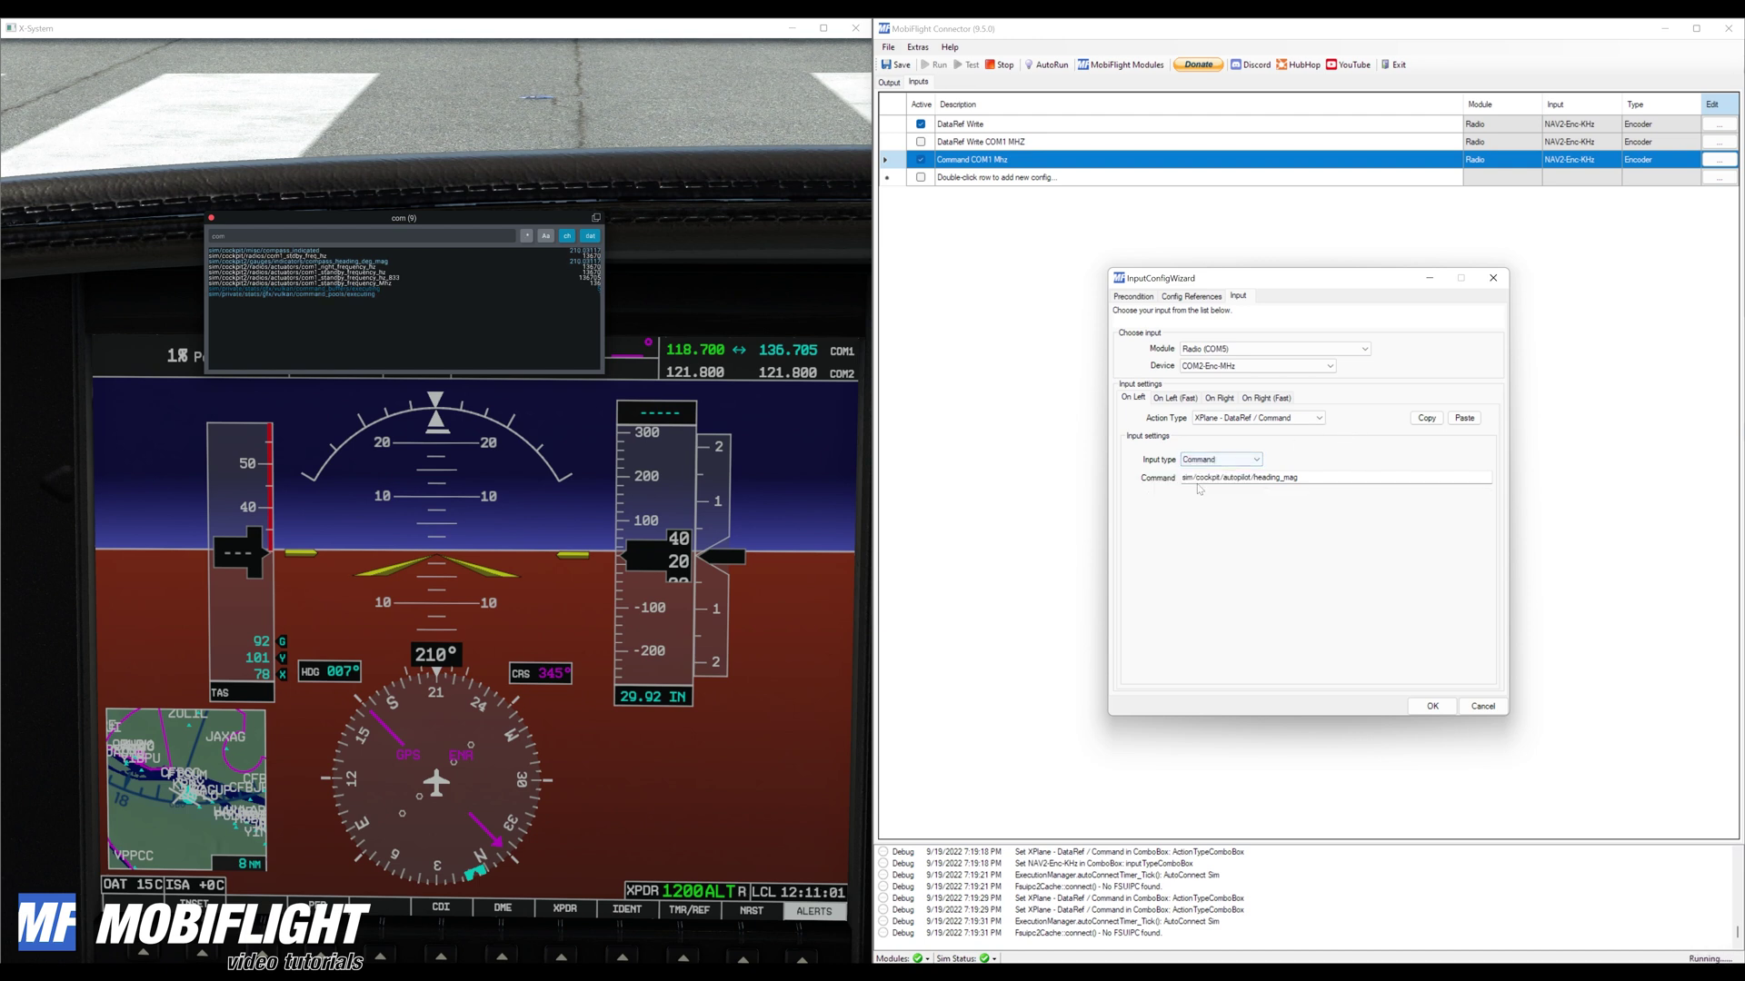
# Switch the DataRefTool search from datarefs to com commands
pyautogui.click(591, 238)
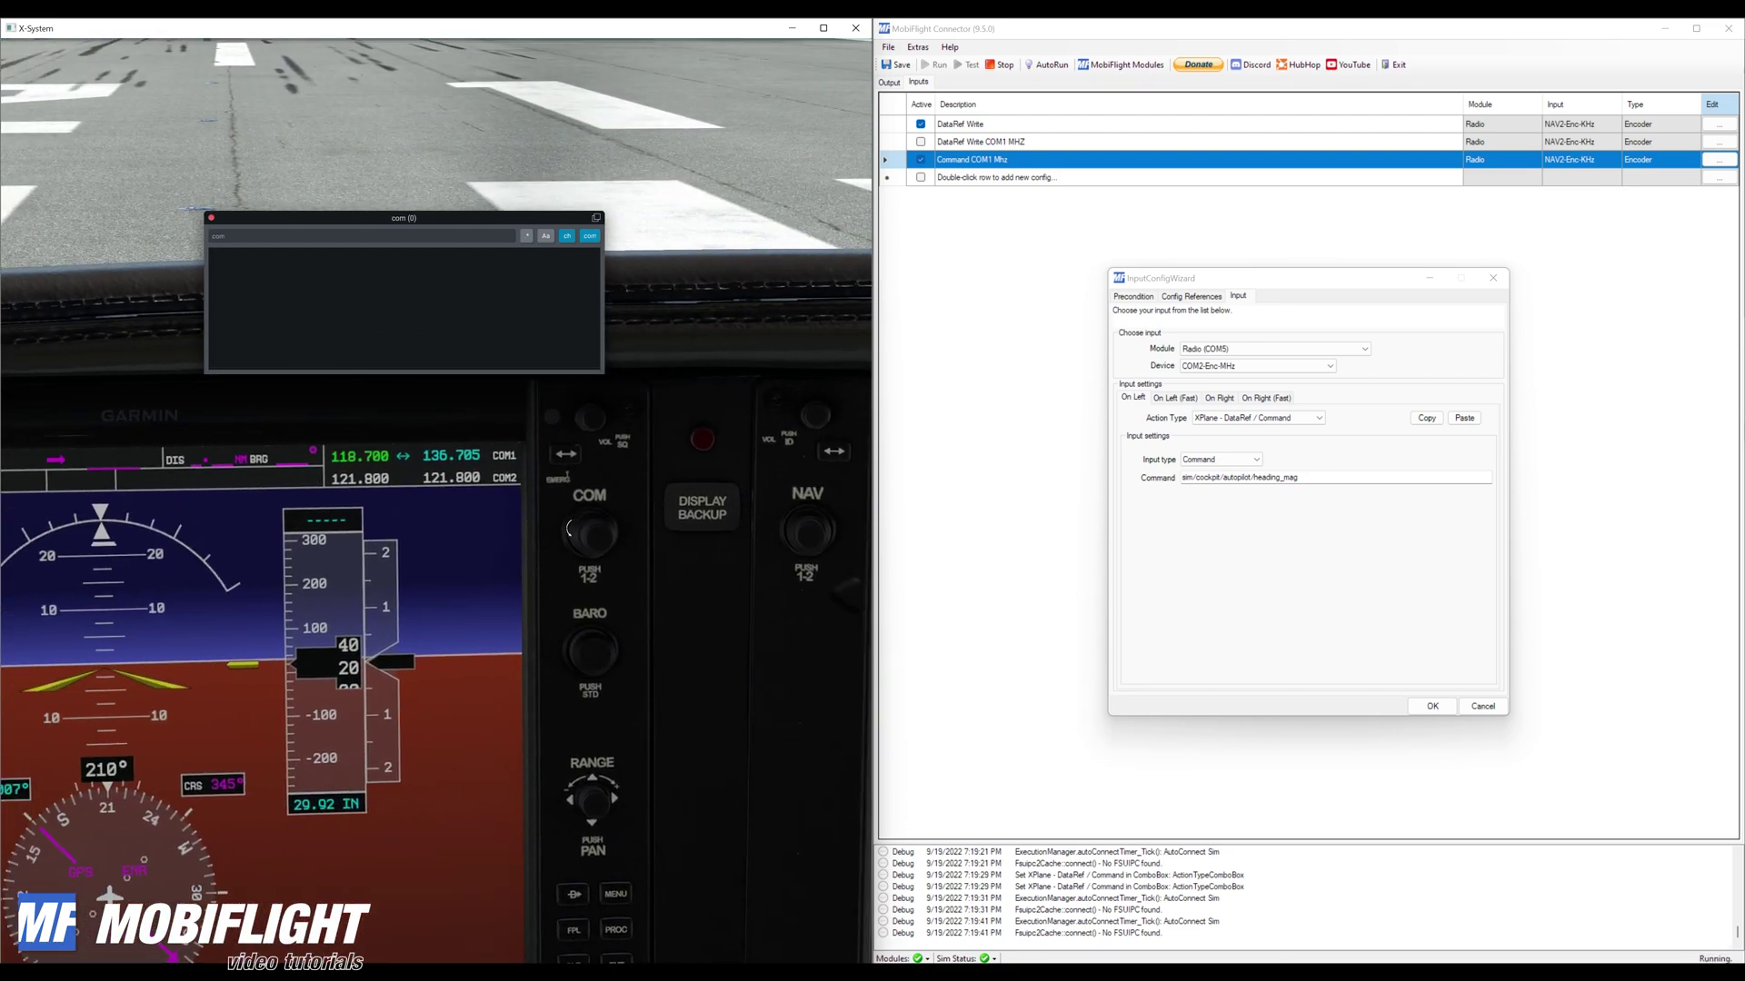
pyautogui.scroll(-4, 570, 527)
pyautogui.scroll(-1, 588, 533)
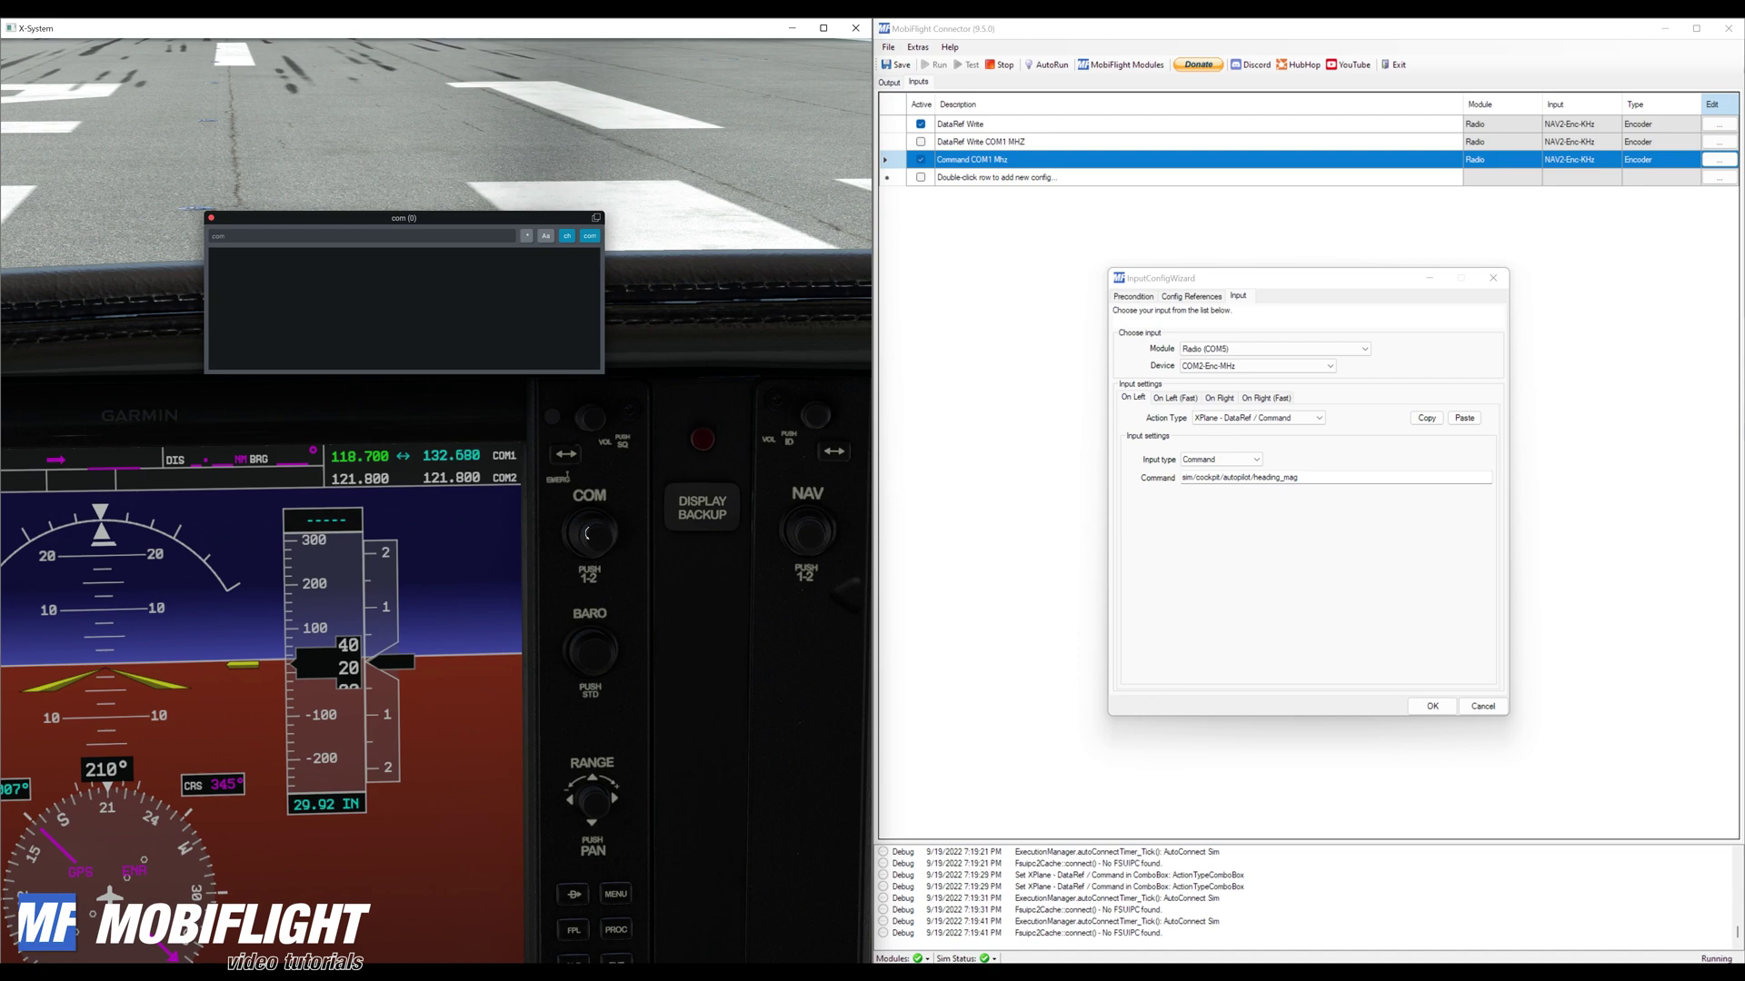
pyautogui.scroll(-13, 588, 534)
# Filter the com commands to those that just fired from the COM outer knob
pyautogui.click(567, 235)
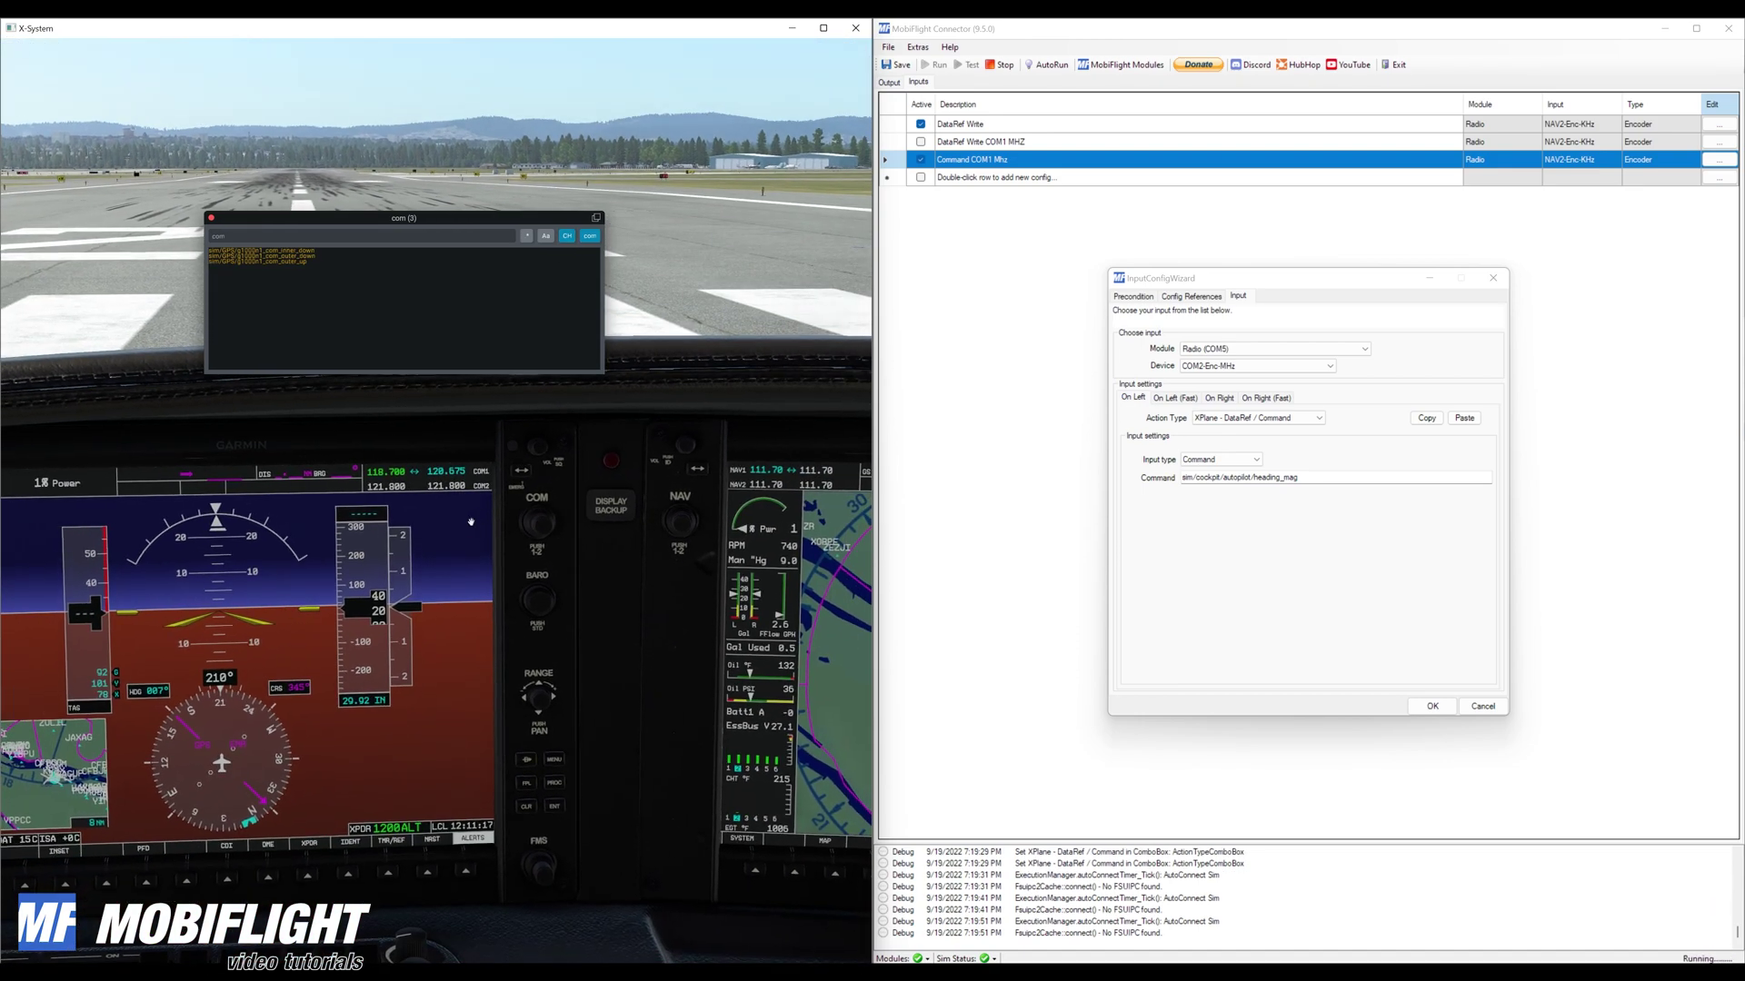
pyautogui.scroll(3, 471, 522)
pyautogui.scroll(-1, 582, 542)
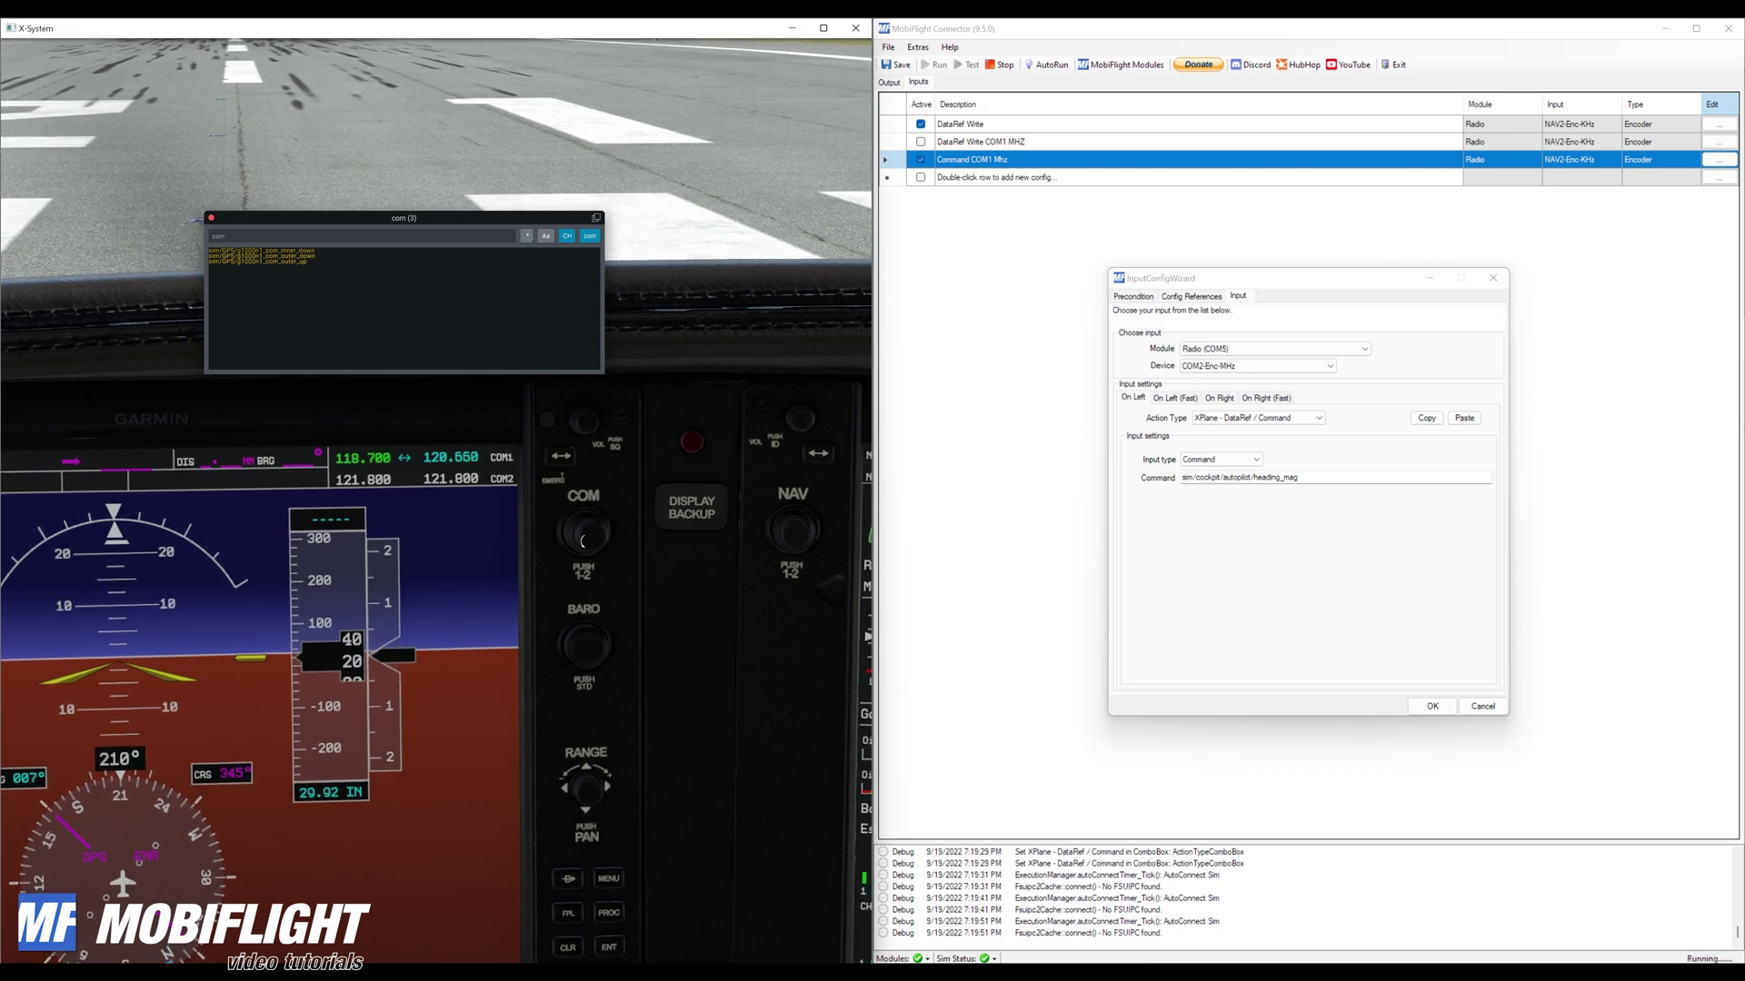
pyautogui.scroll(6, 583, 542)
pyautogui.scroll(15, 564, 535)
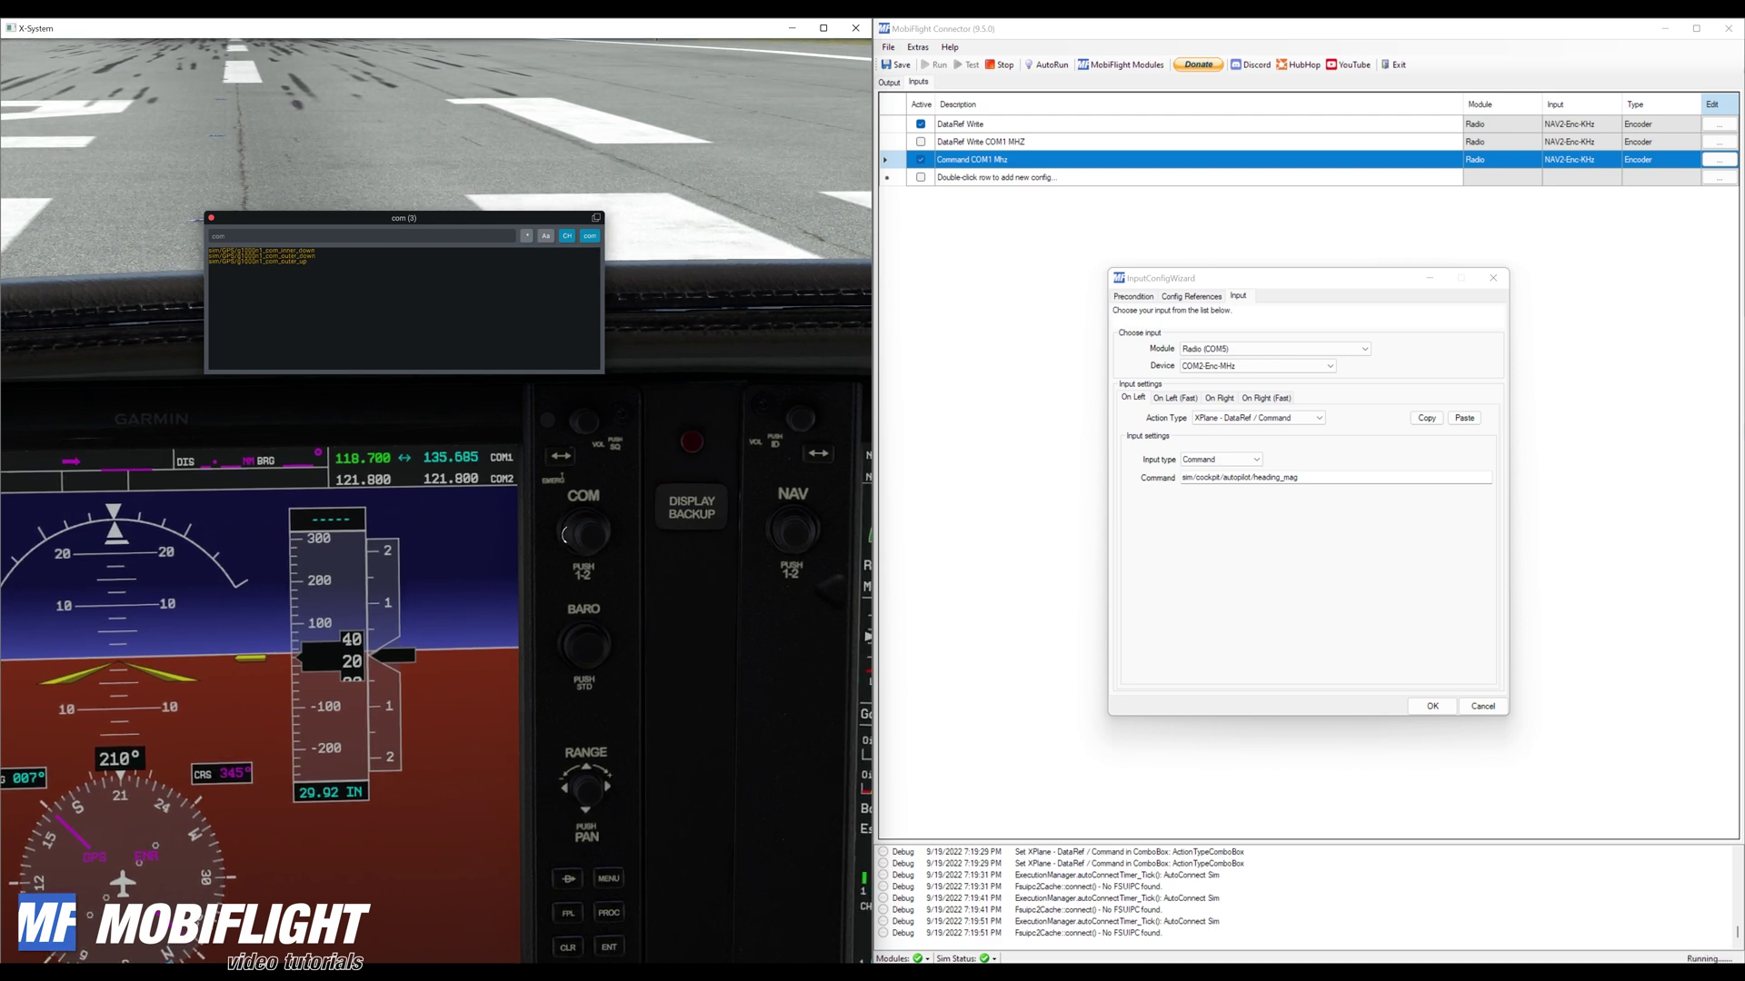
pyautogui.scroll(-1, 564, 535)
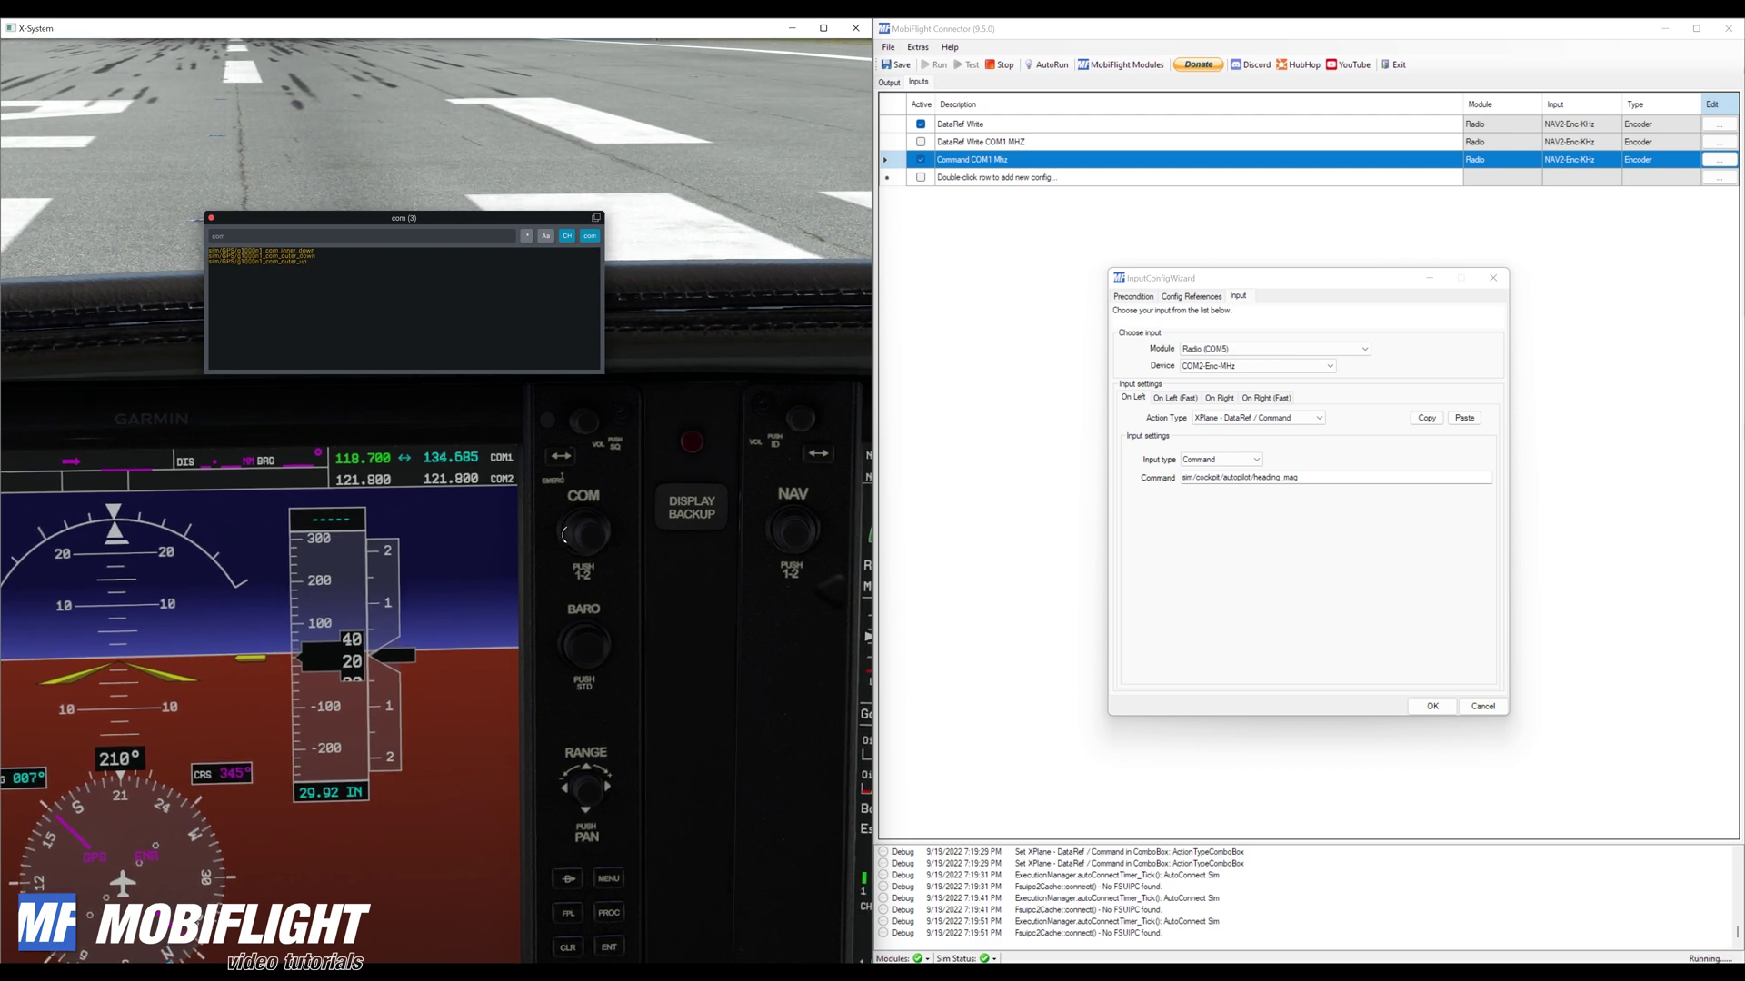
pyautogui.scroll(-14, 564, 535)
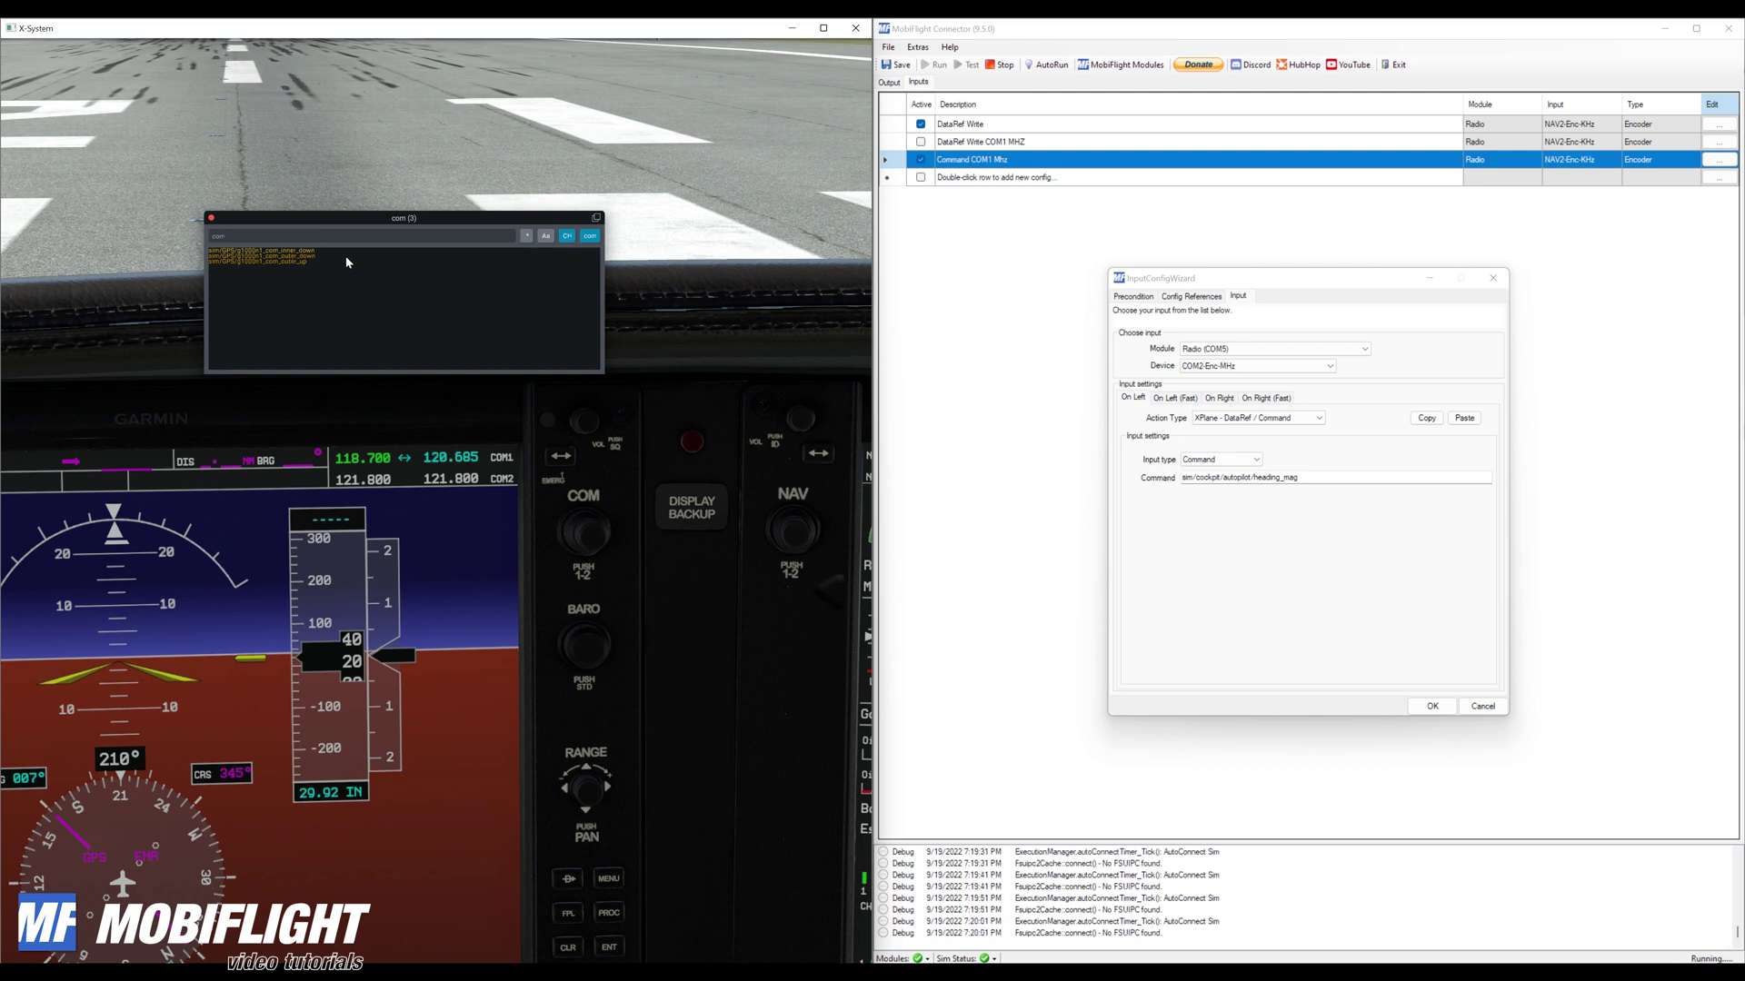
pyautogui.click(565, 238)
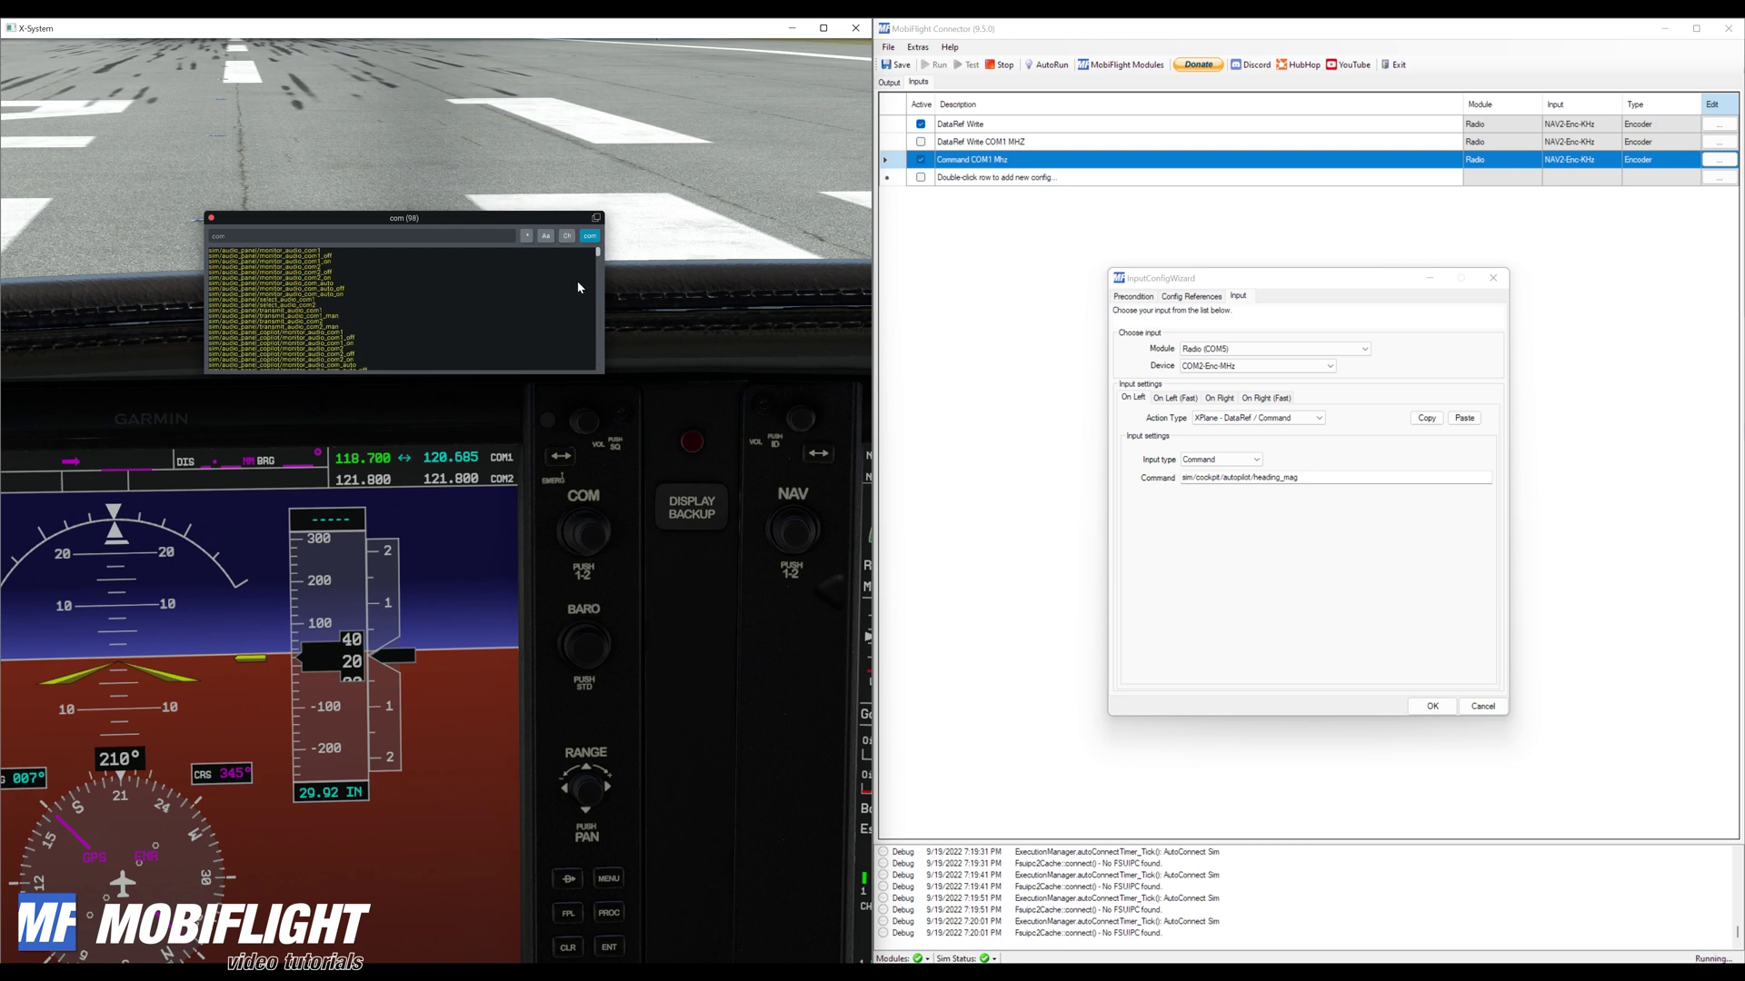
pyautogui.scroll(15, 569, 528)
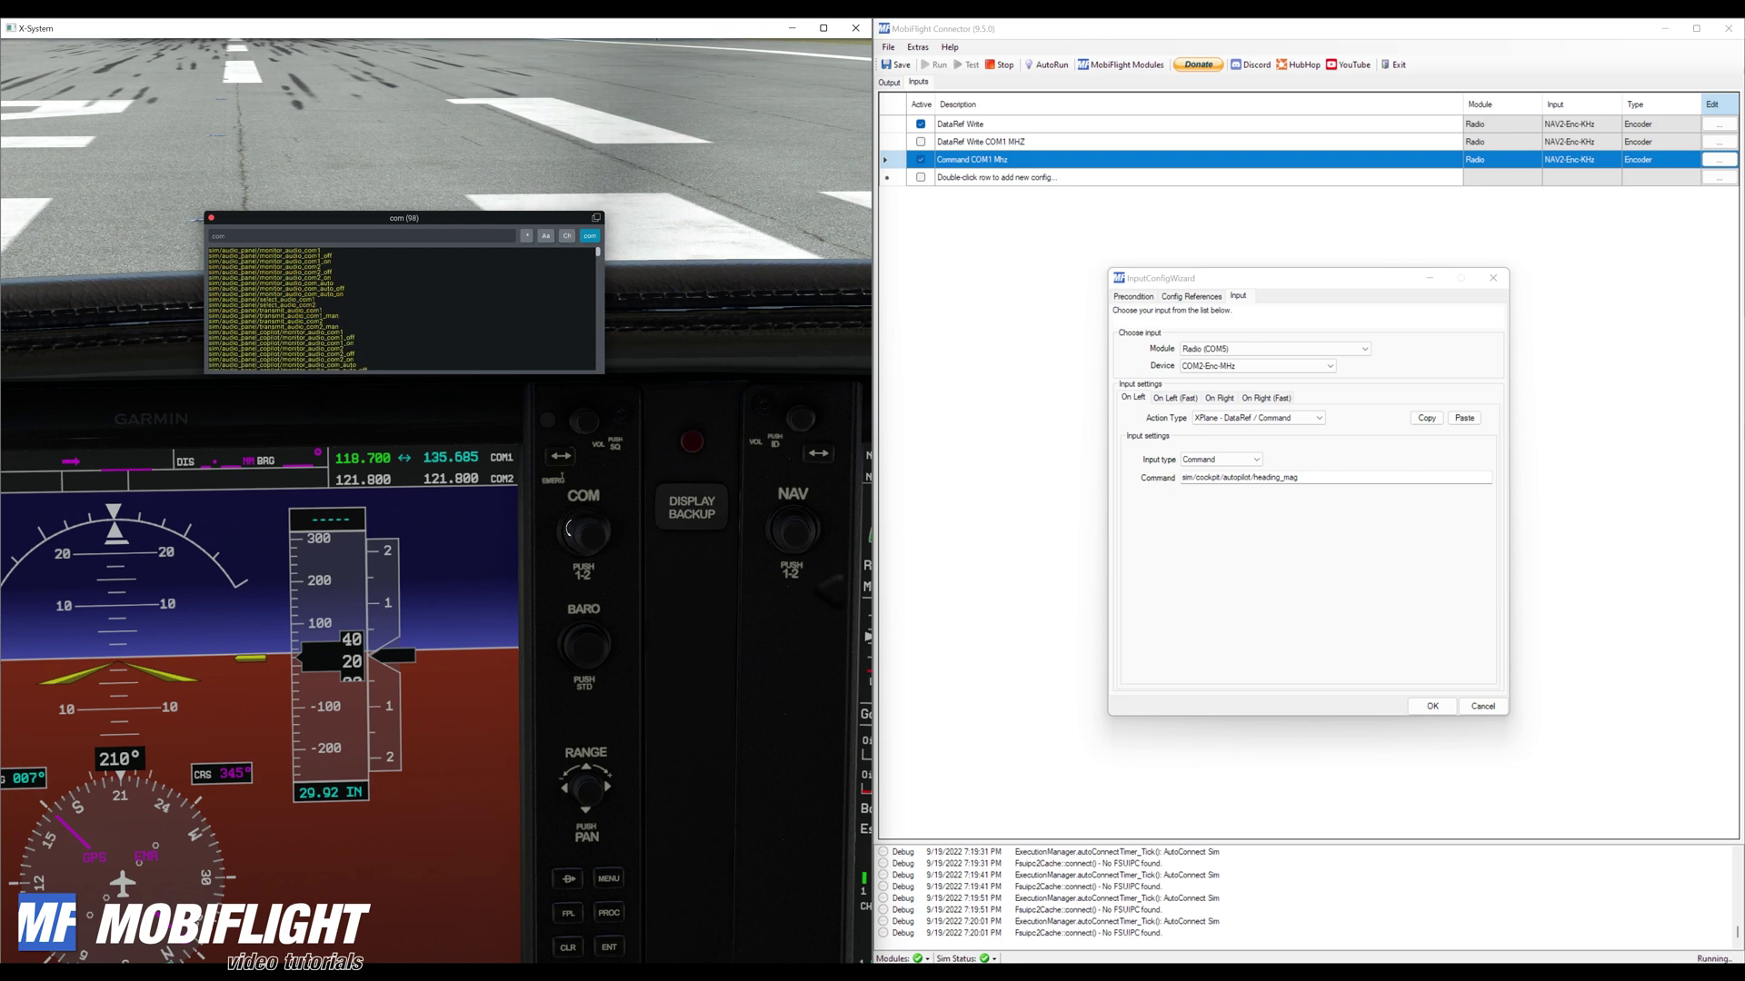
pyautogui.scroll(-5, 569, 528)
pyautogui.click(566, 236)
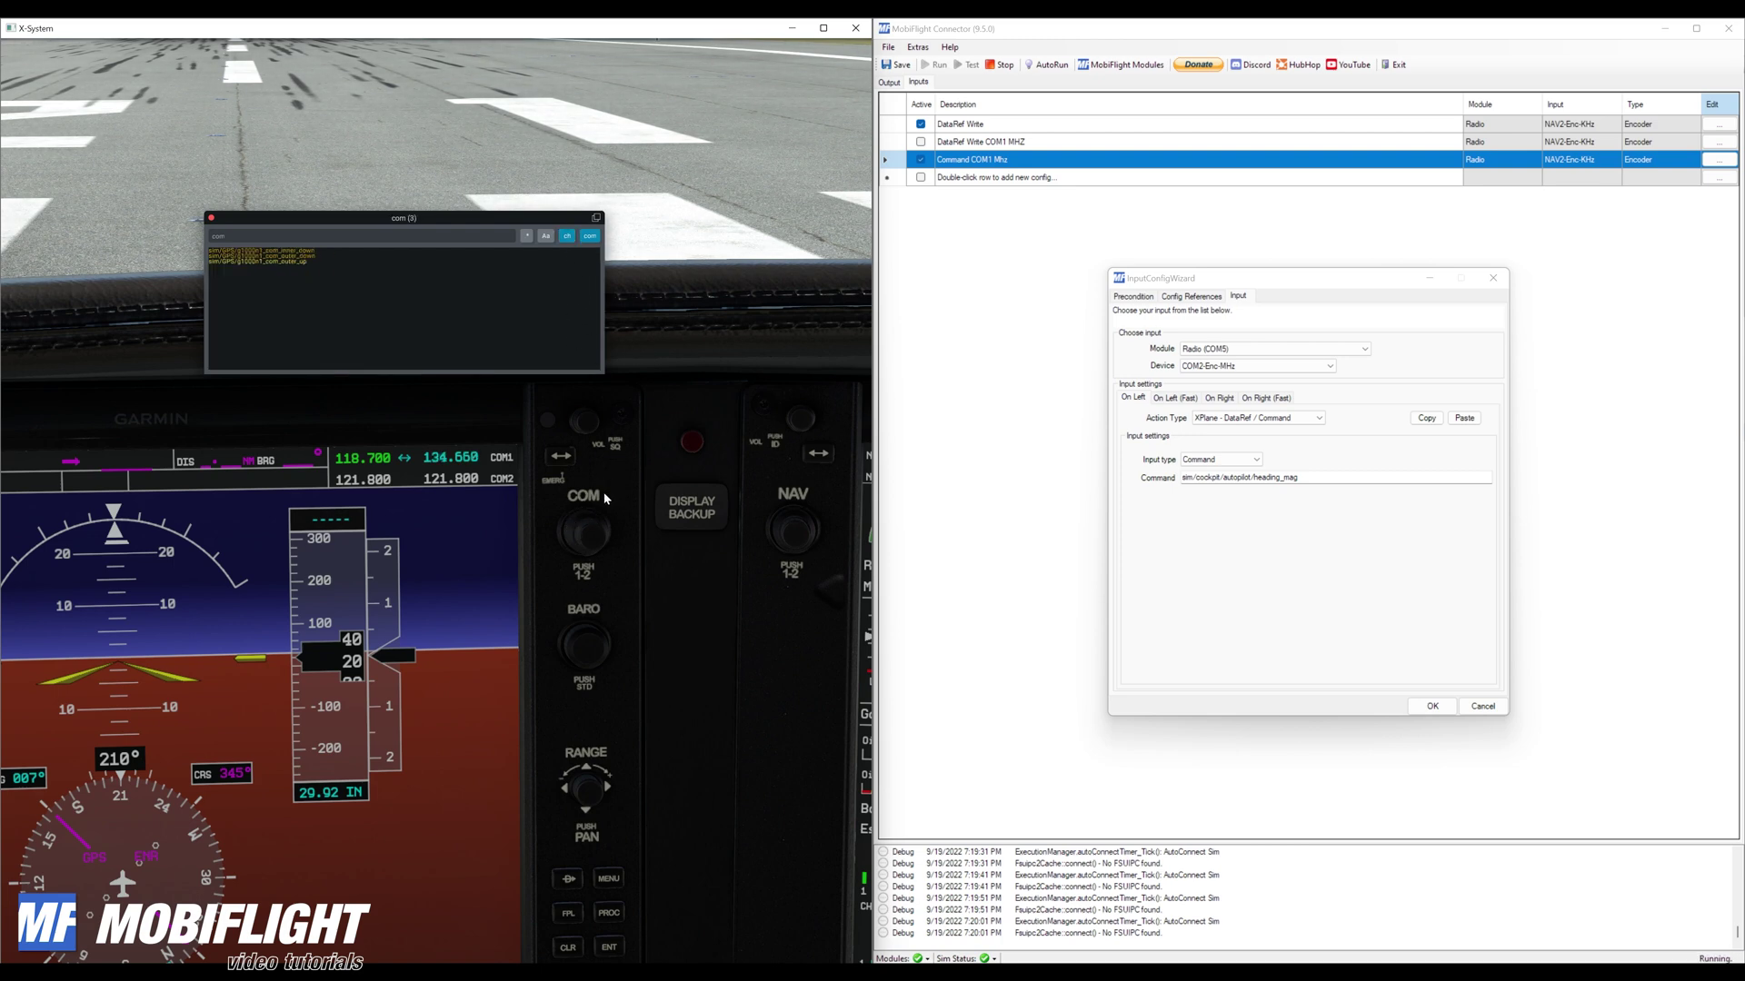
pyautogui.scroll(1, 573, 532)
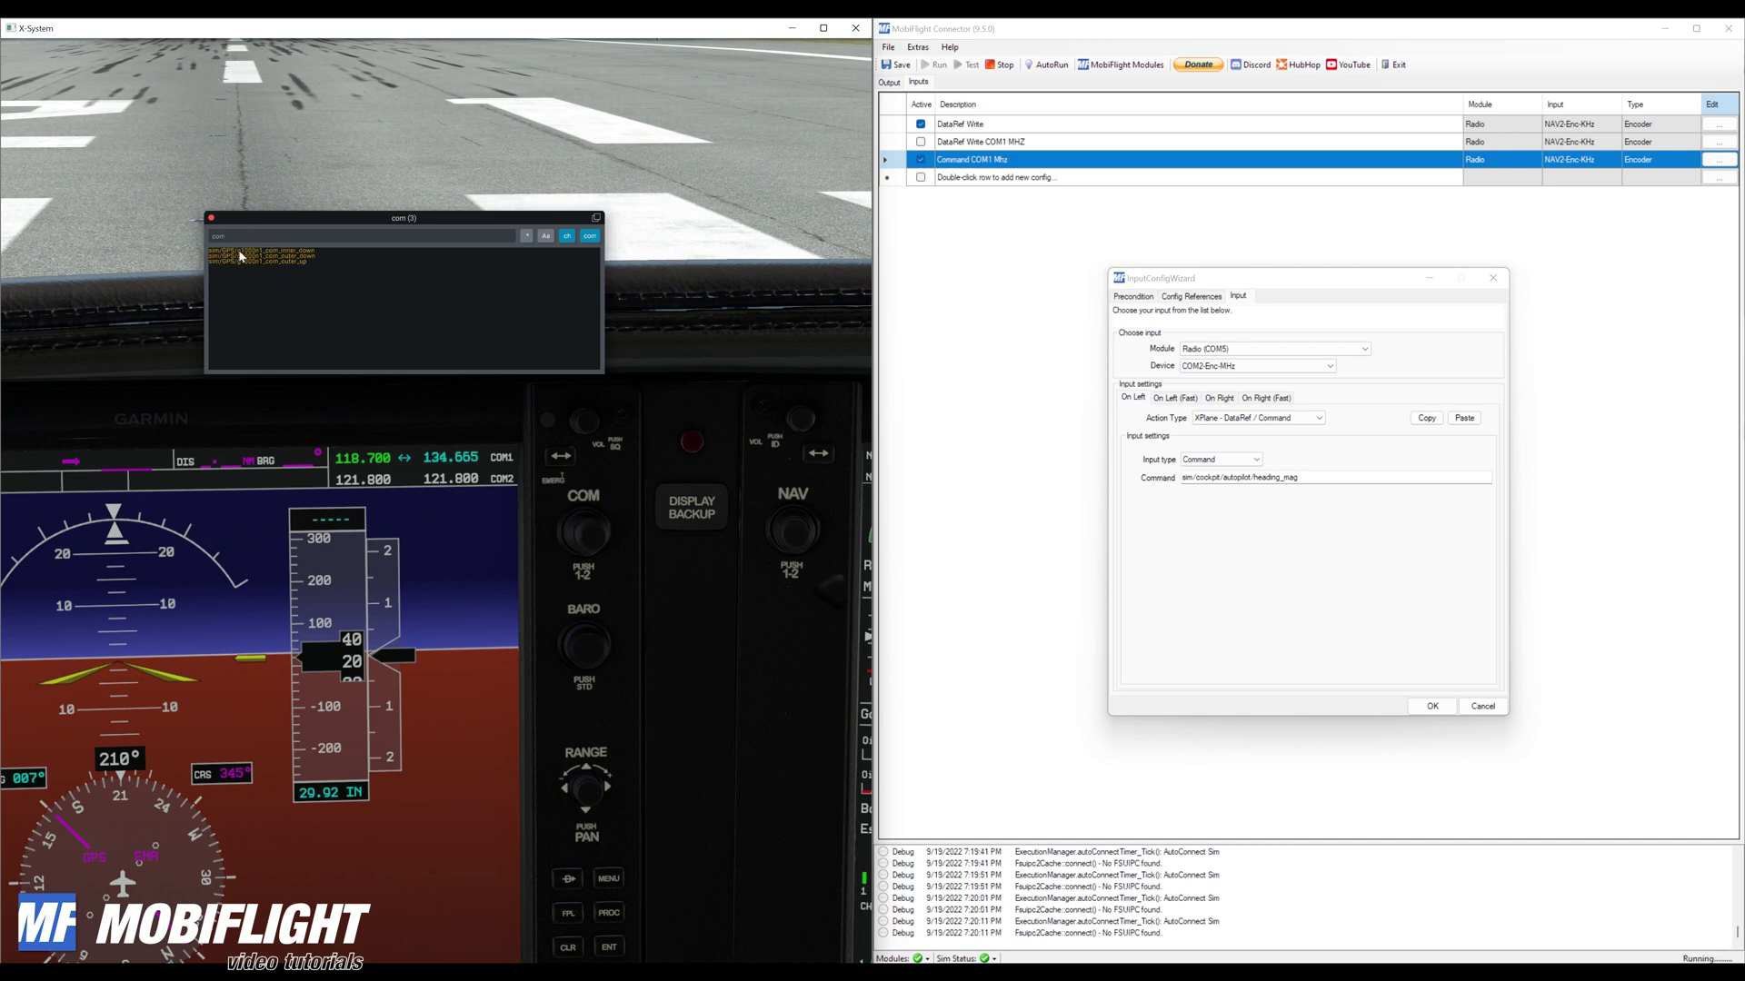
# Copy the name of sim/GPS/g1000n1_com_outer_down and select the old left-turn command text
pyautogui.click(276, 250)
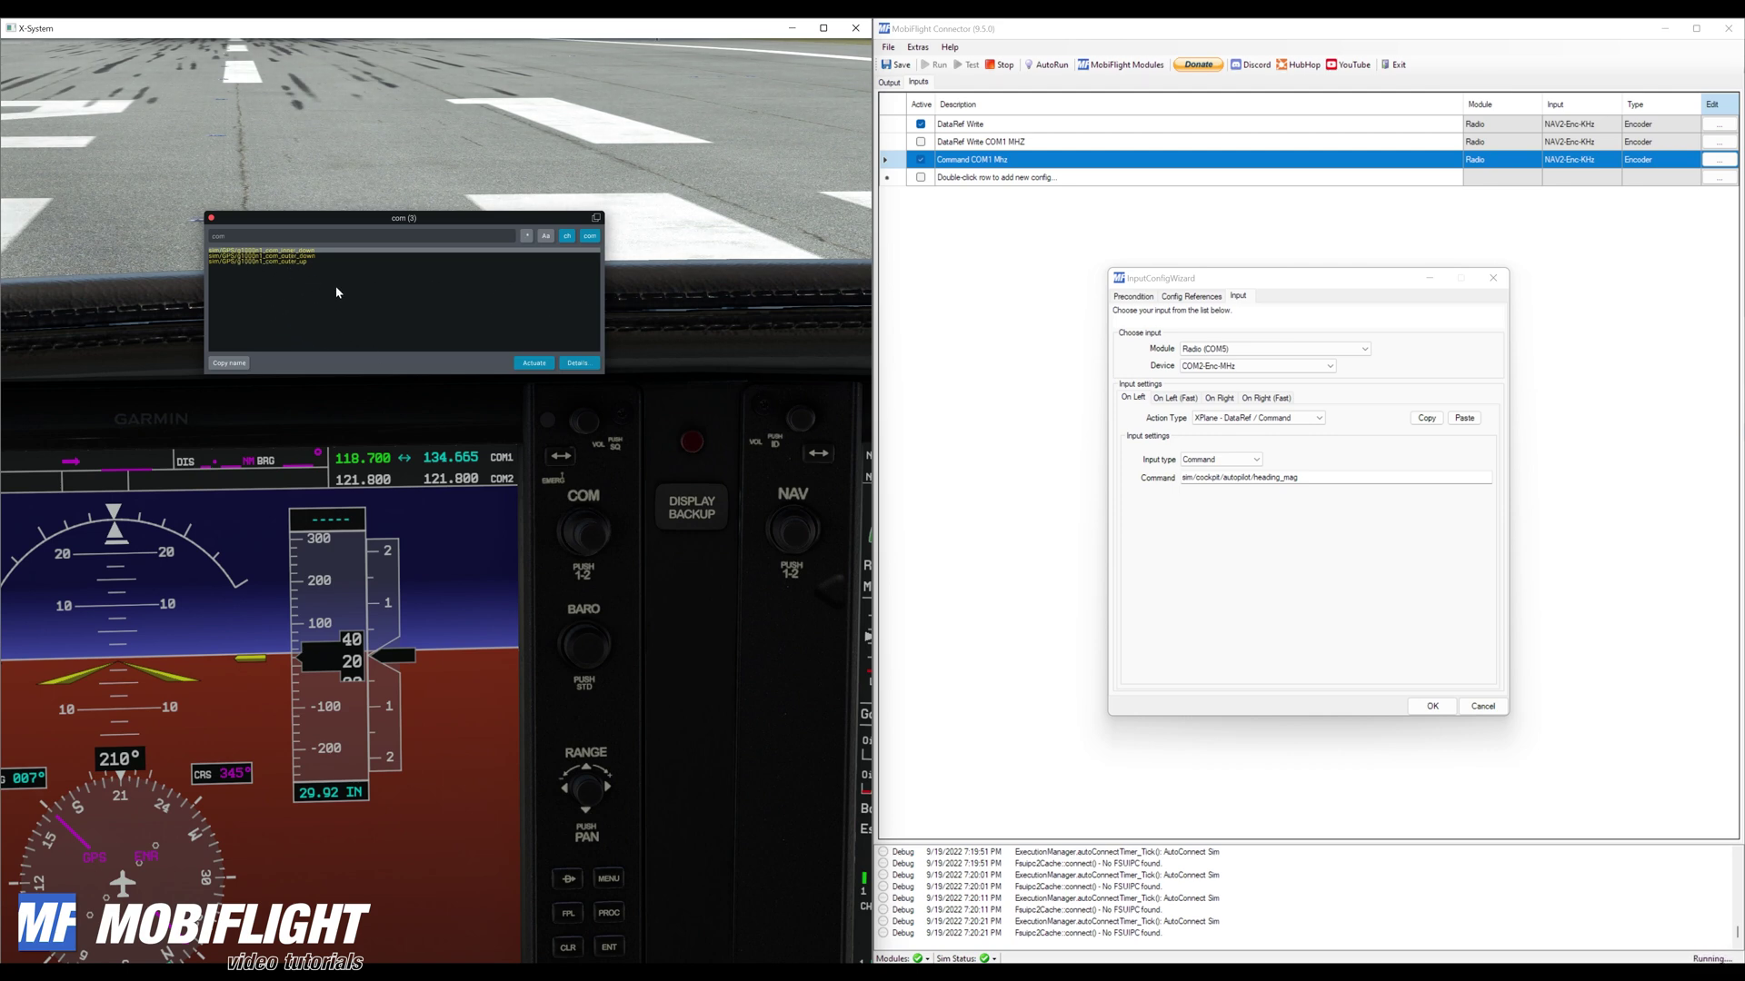
pyautogui.click(266, 256)
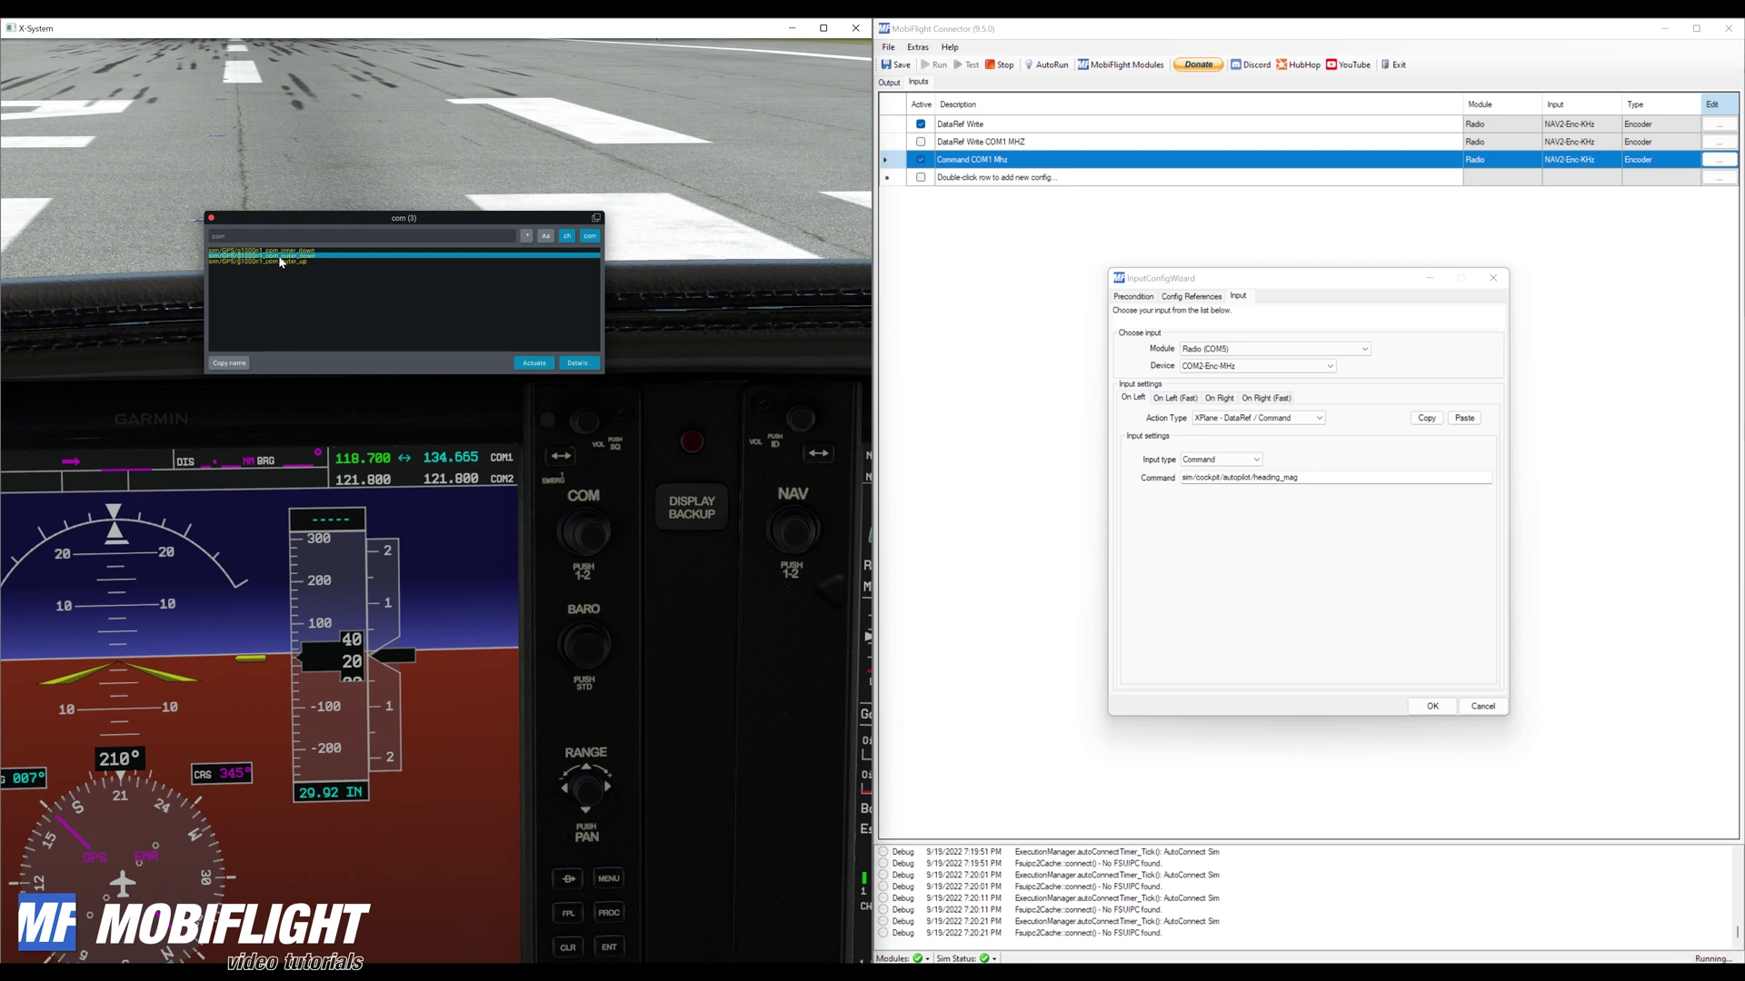
pyautogui.click(229, 362)
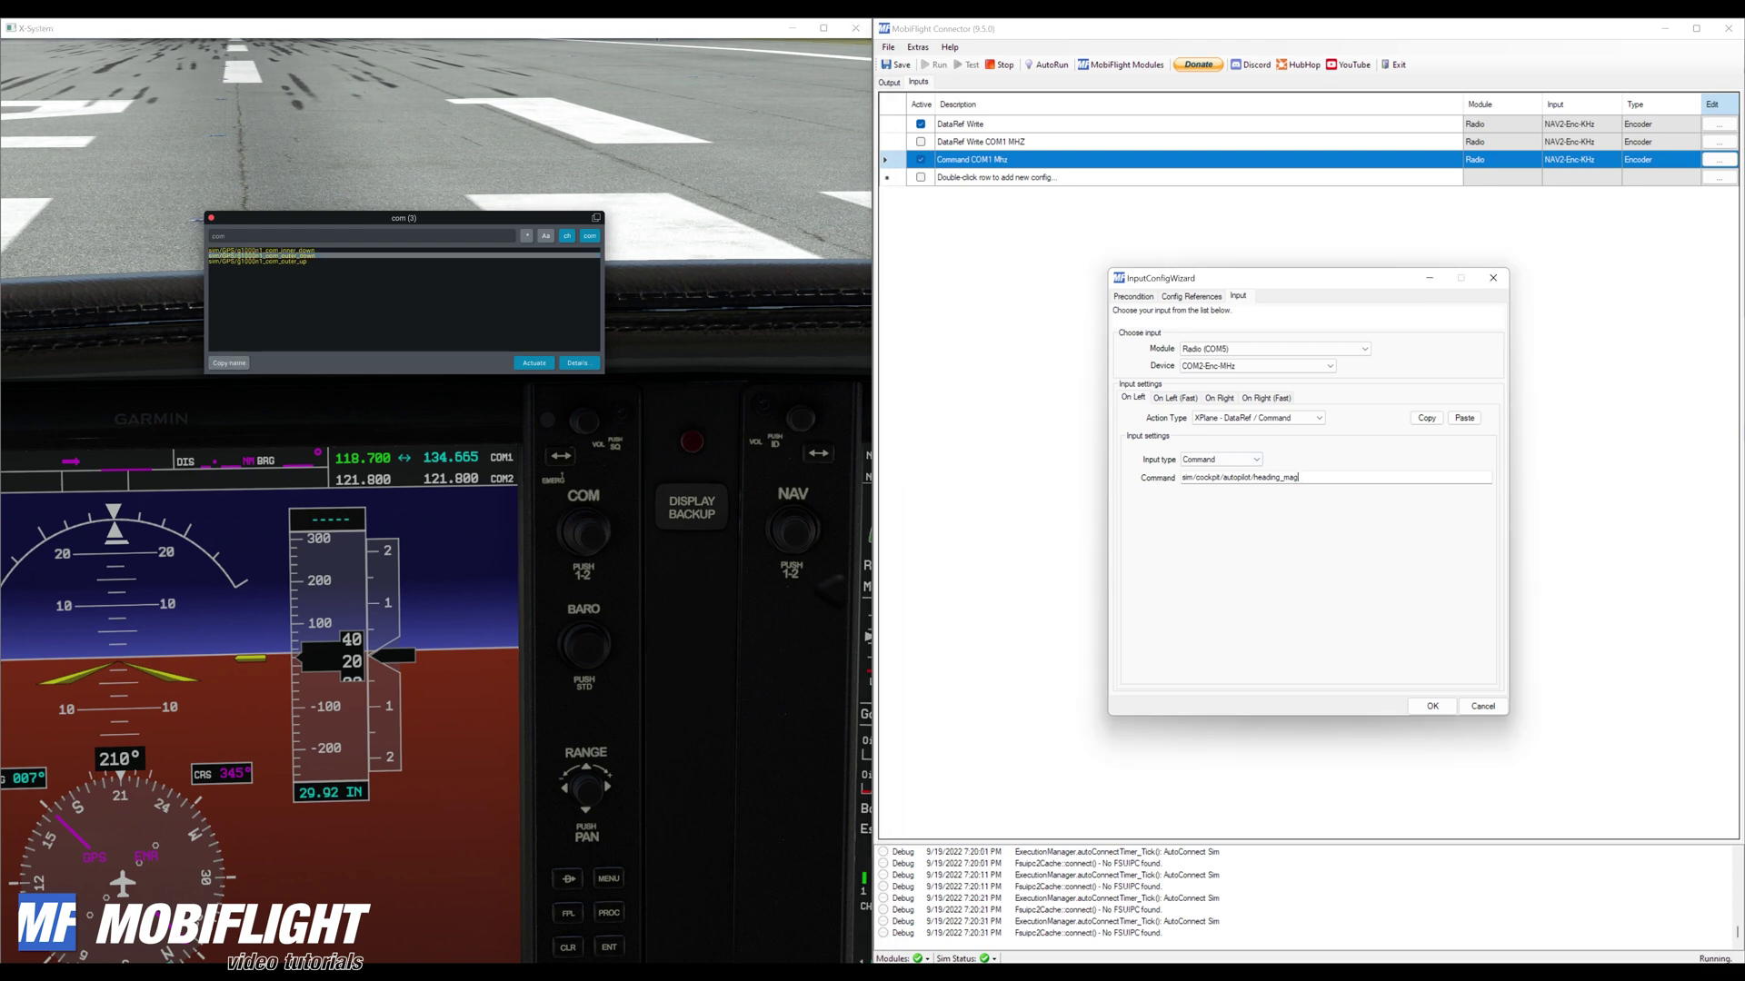
pyautogui.tripleClick(1241, 477)
# Paste sim/GPS/g1000n1_com_outer_down as the left-turn command and copy the left-turn settings
pyautogui.write('sim/GPS/g1000n1_com_outer_down')
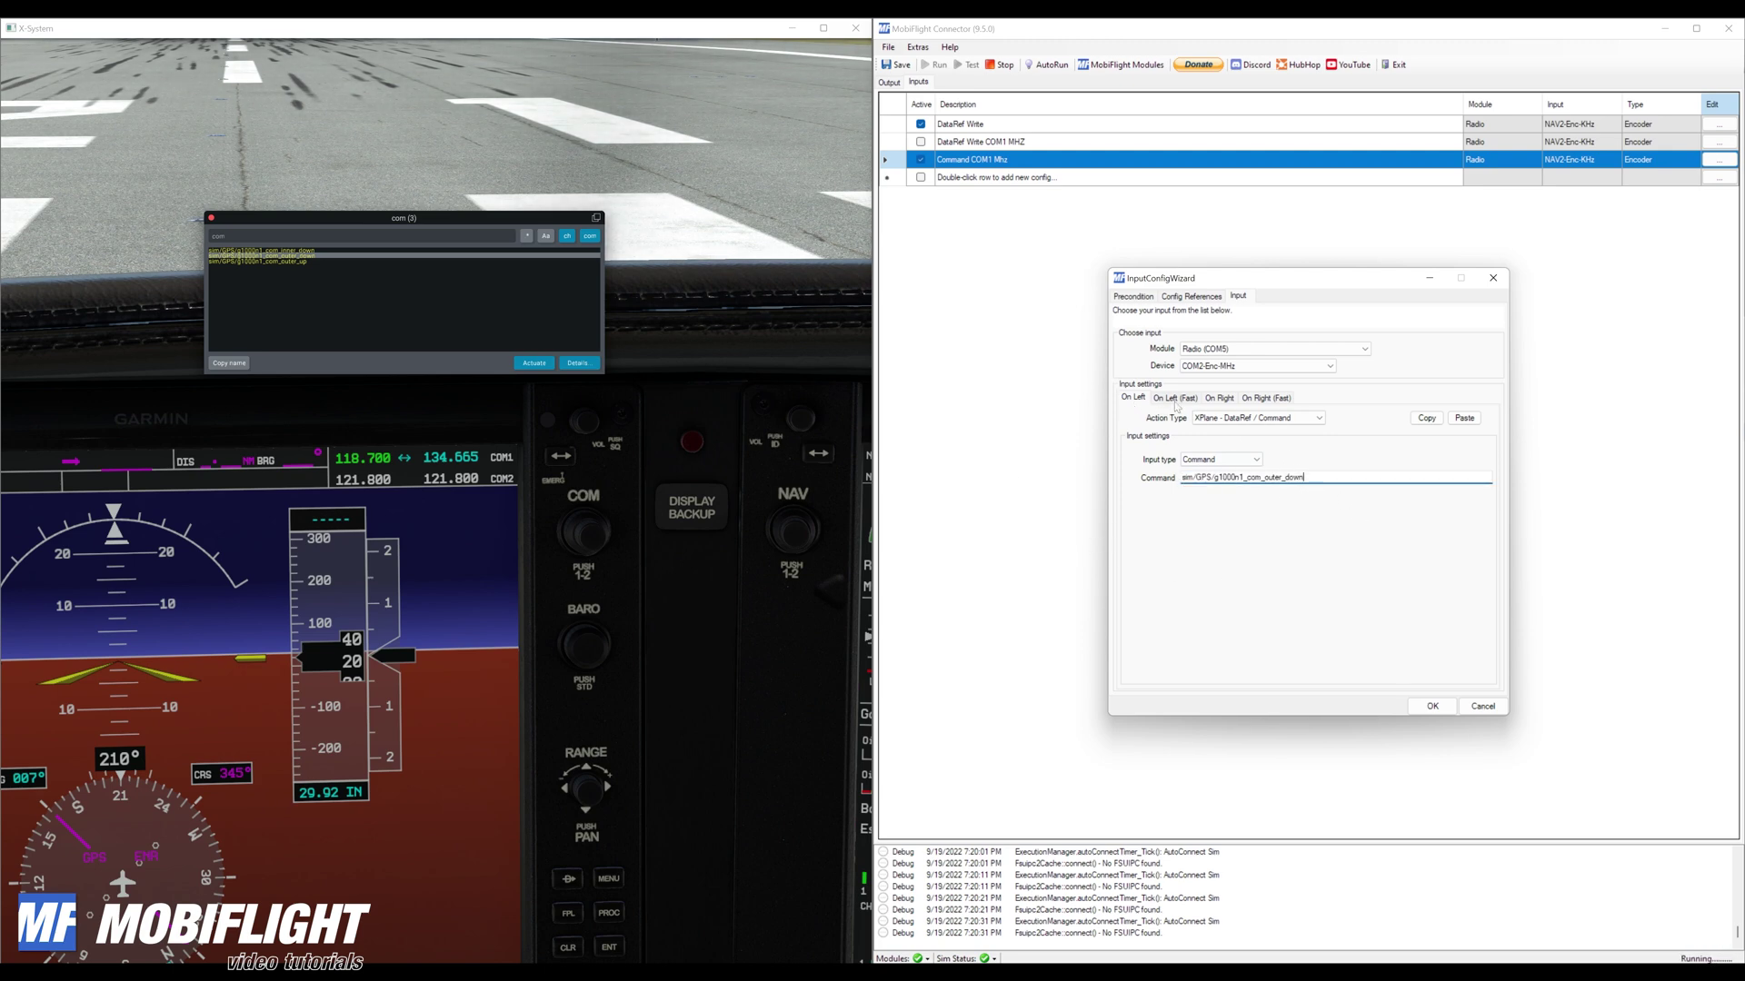
pyautogui.click(287, 263)
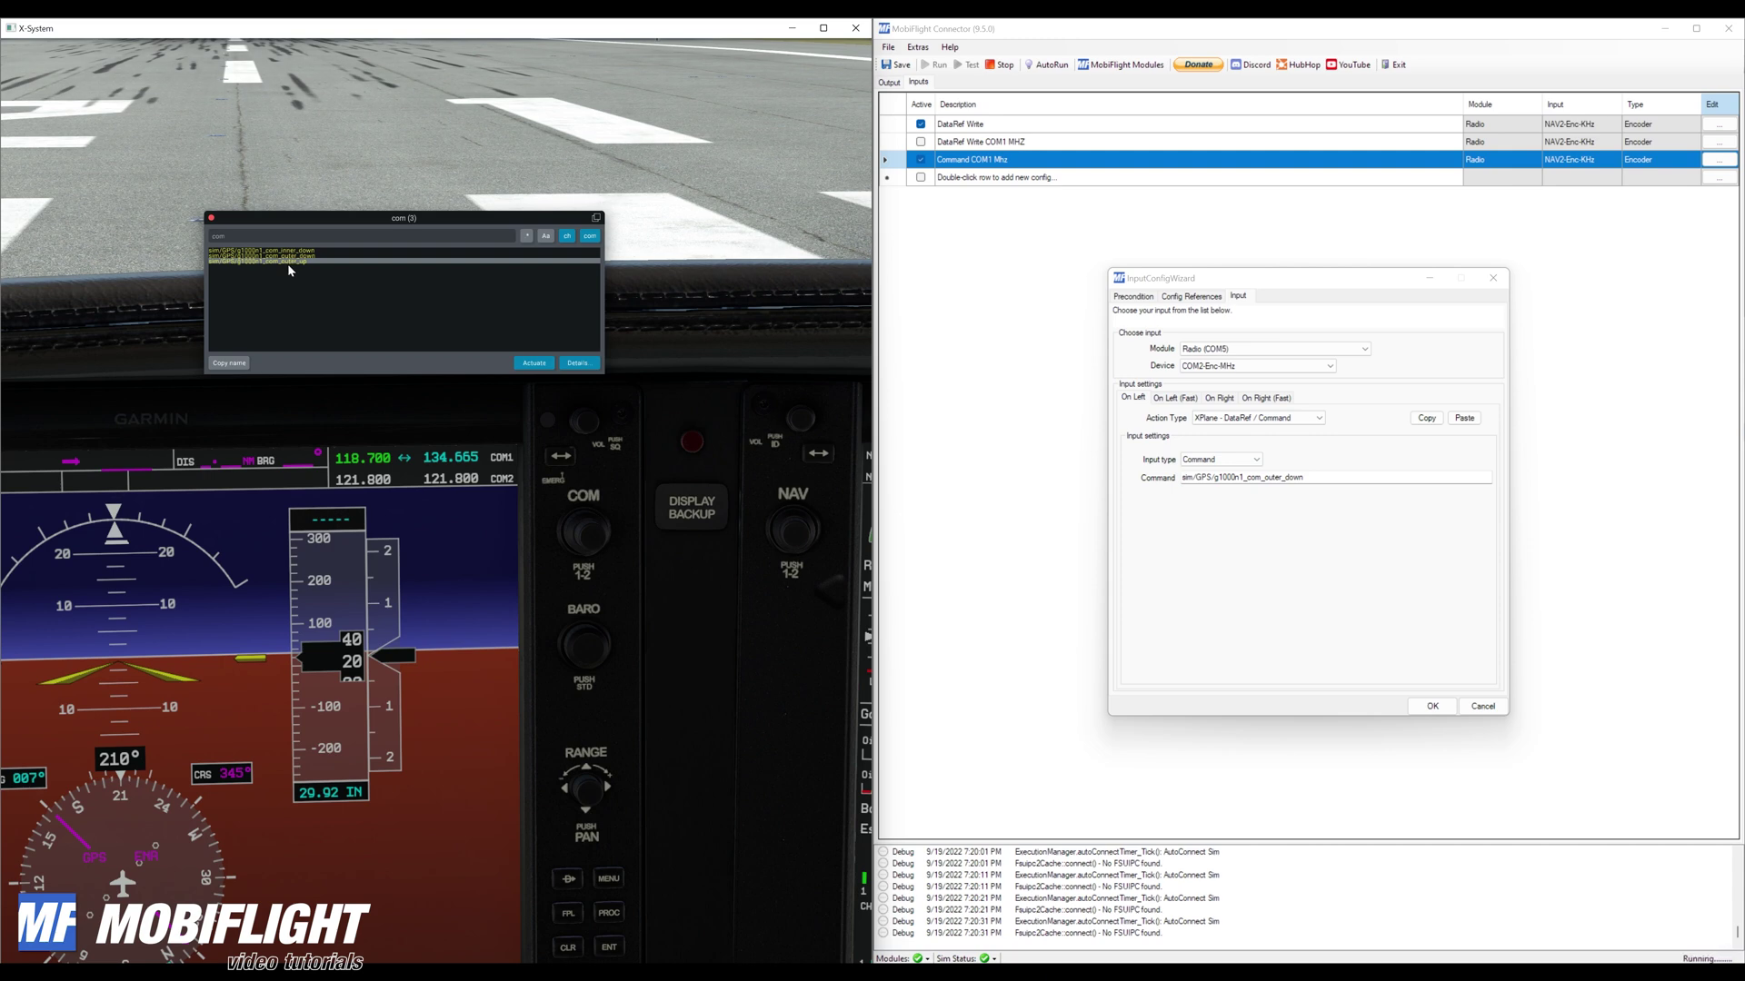
pyautogui.click(229, 362)
# Make the right turn send sim/GPS/g1000n1_com_outer_up and apply the input settings
pyautogui.click(1172, 404)
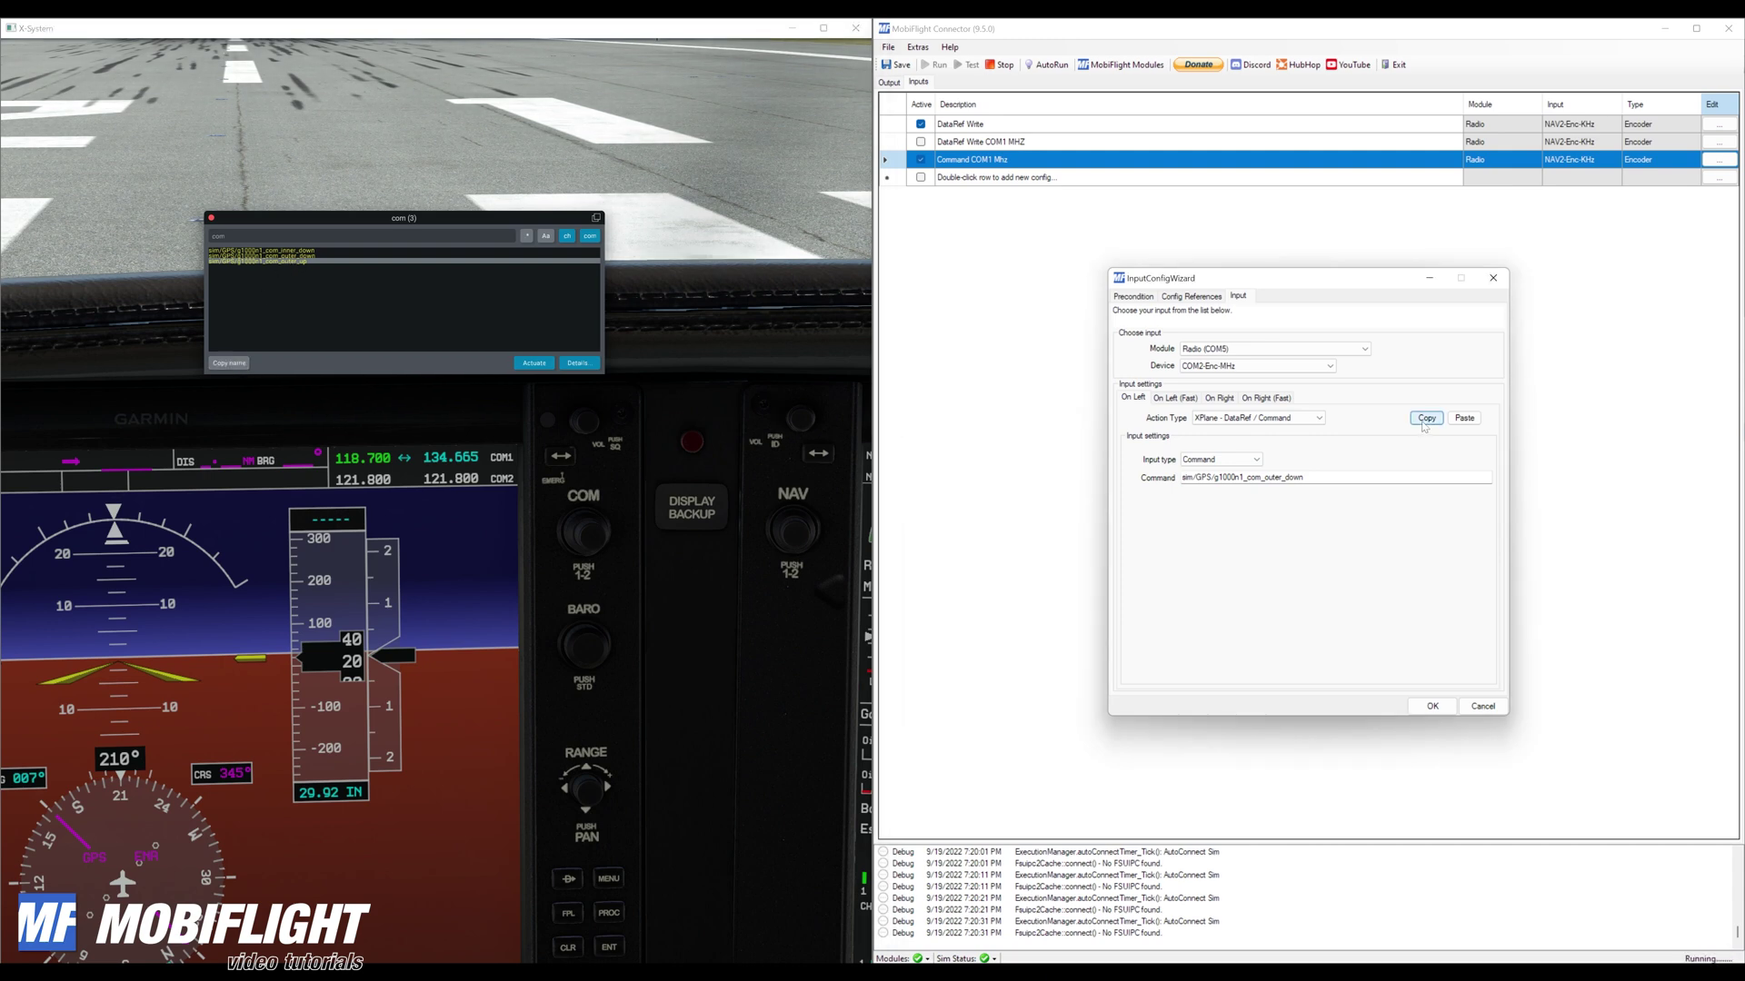
pyautogui.click(1464, 418)
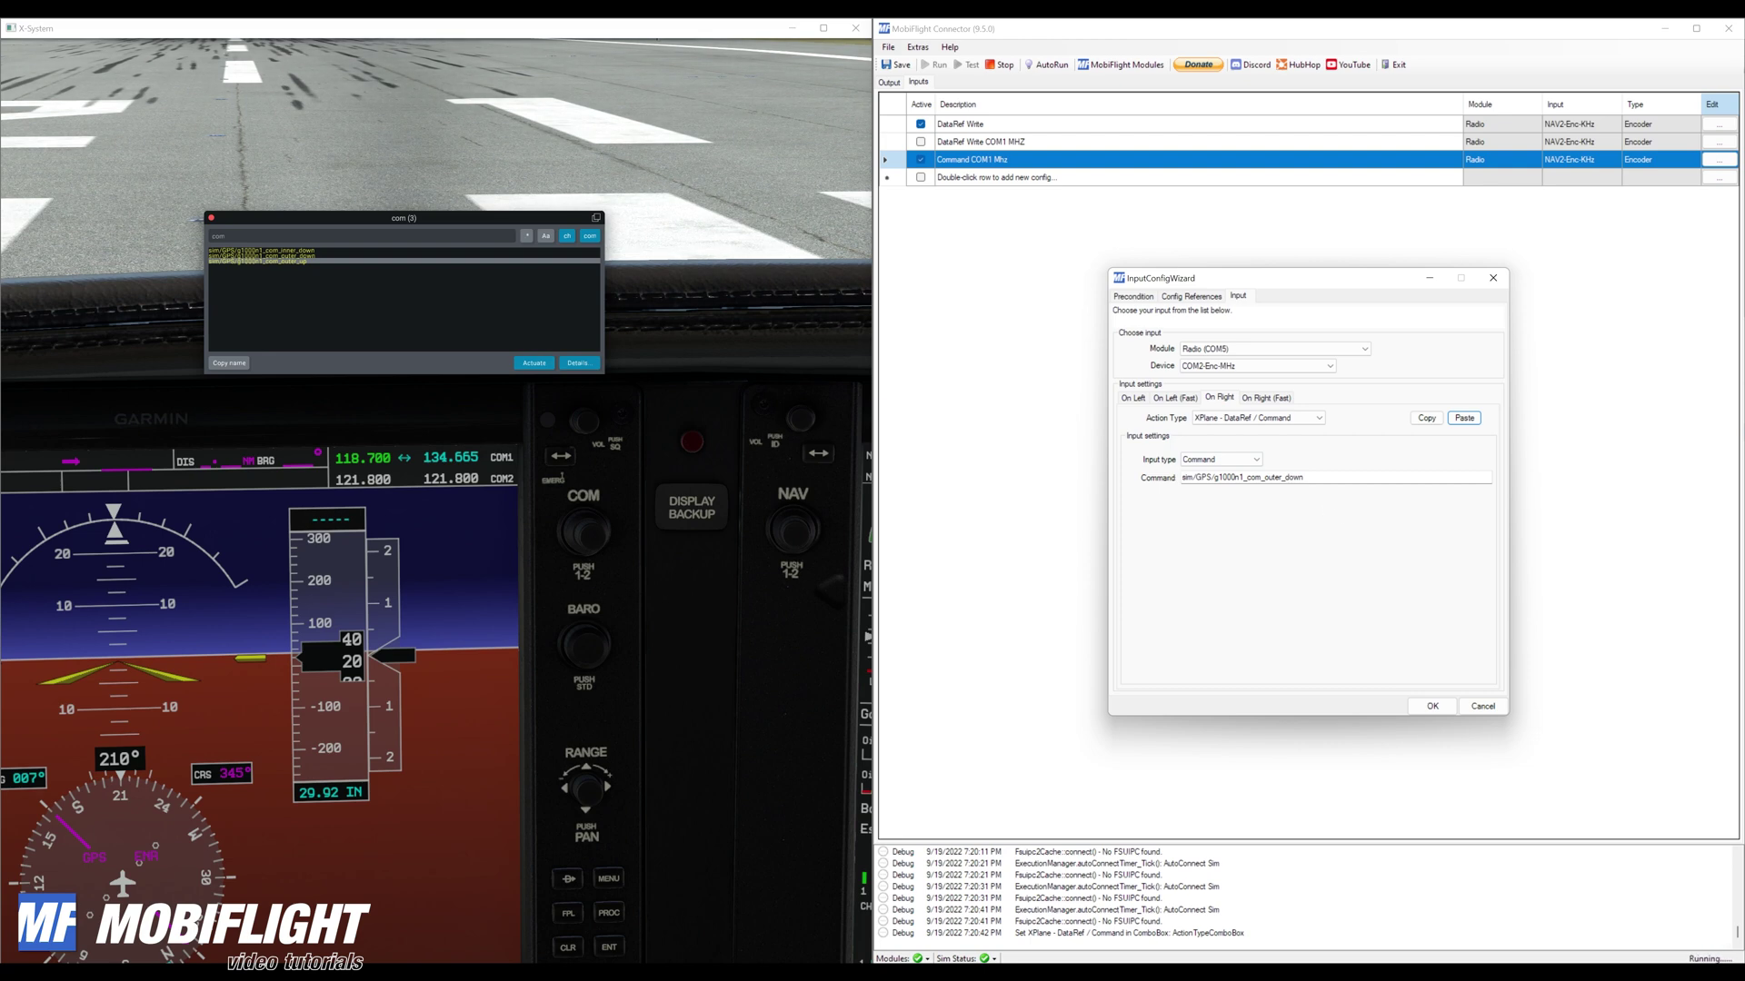
pyautogui.moveTo(1285, 478); pyautogui.dragTo(1308, 478)
pyautogui.write('up')
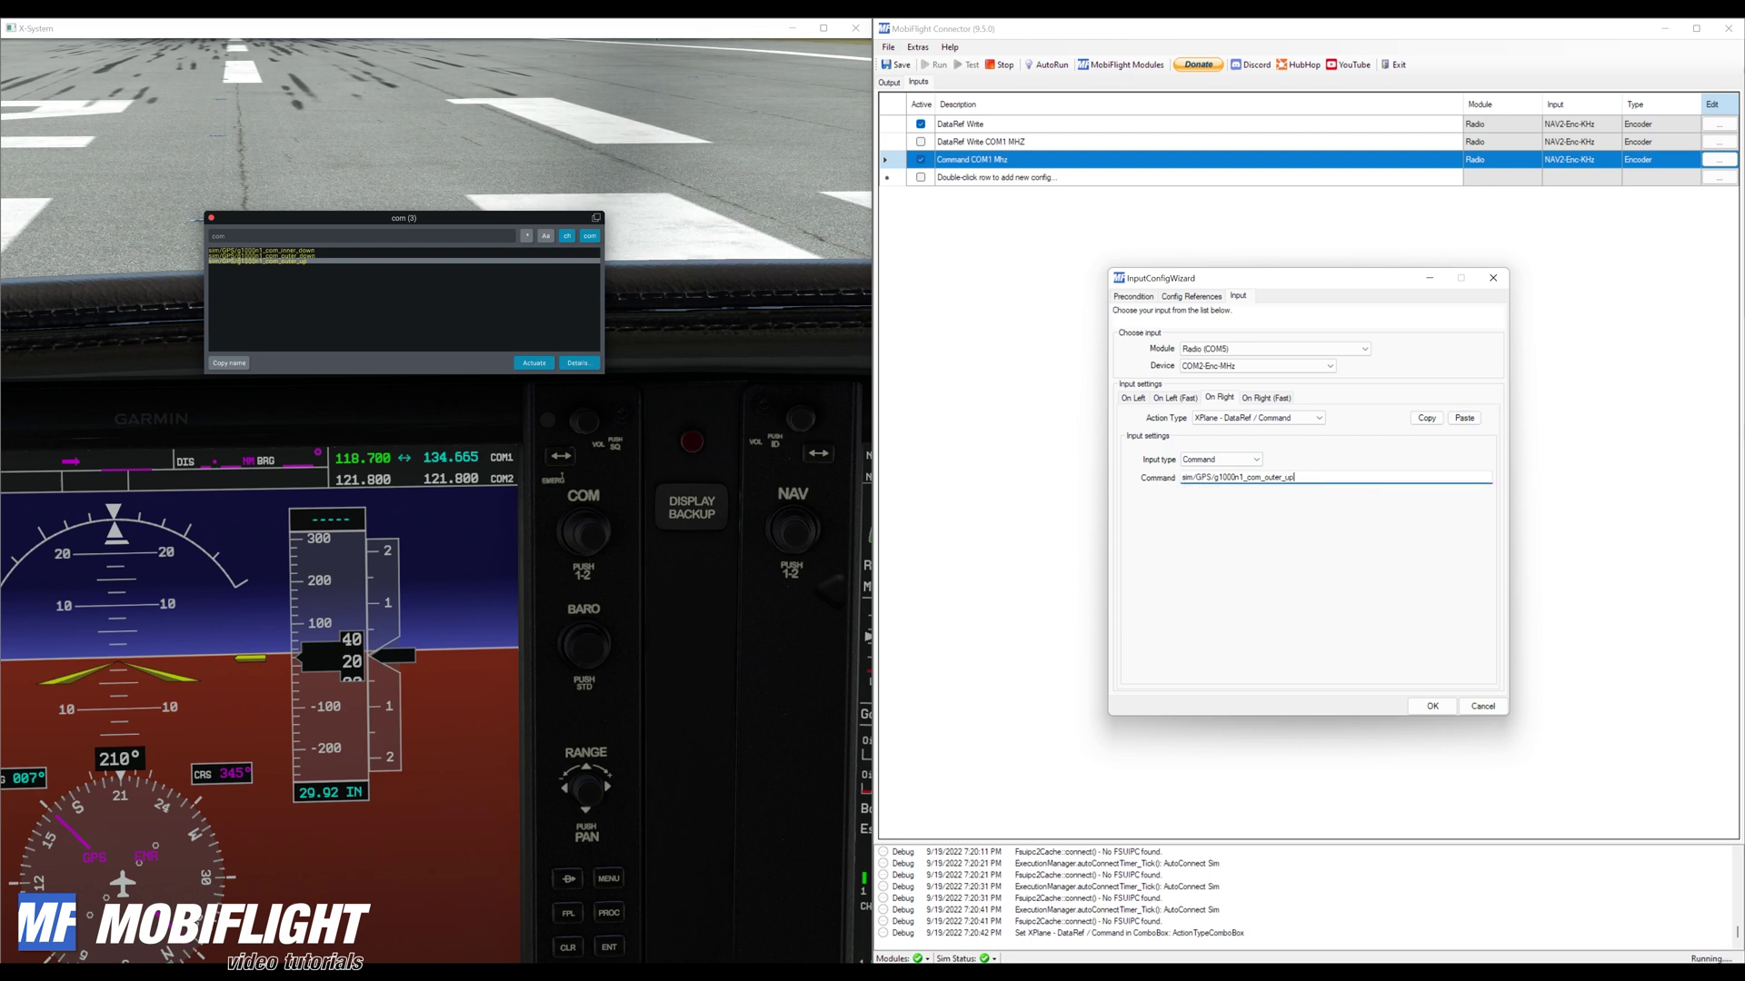
pyautogui.click(1432, 706)
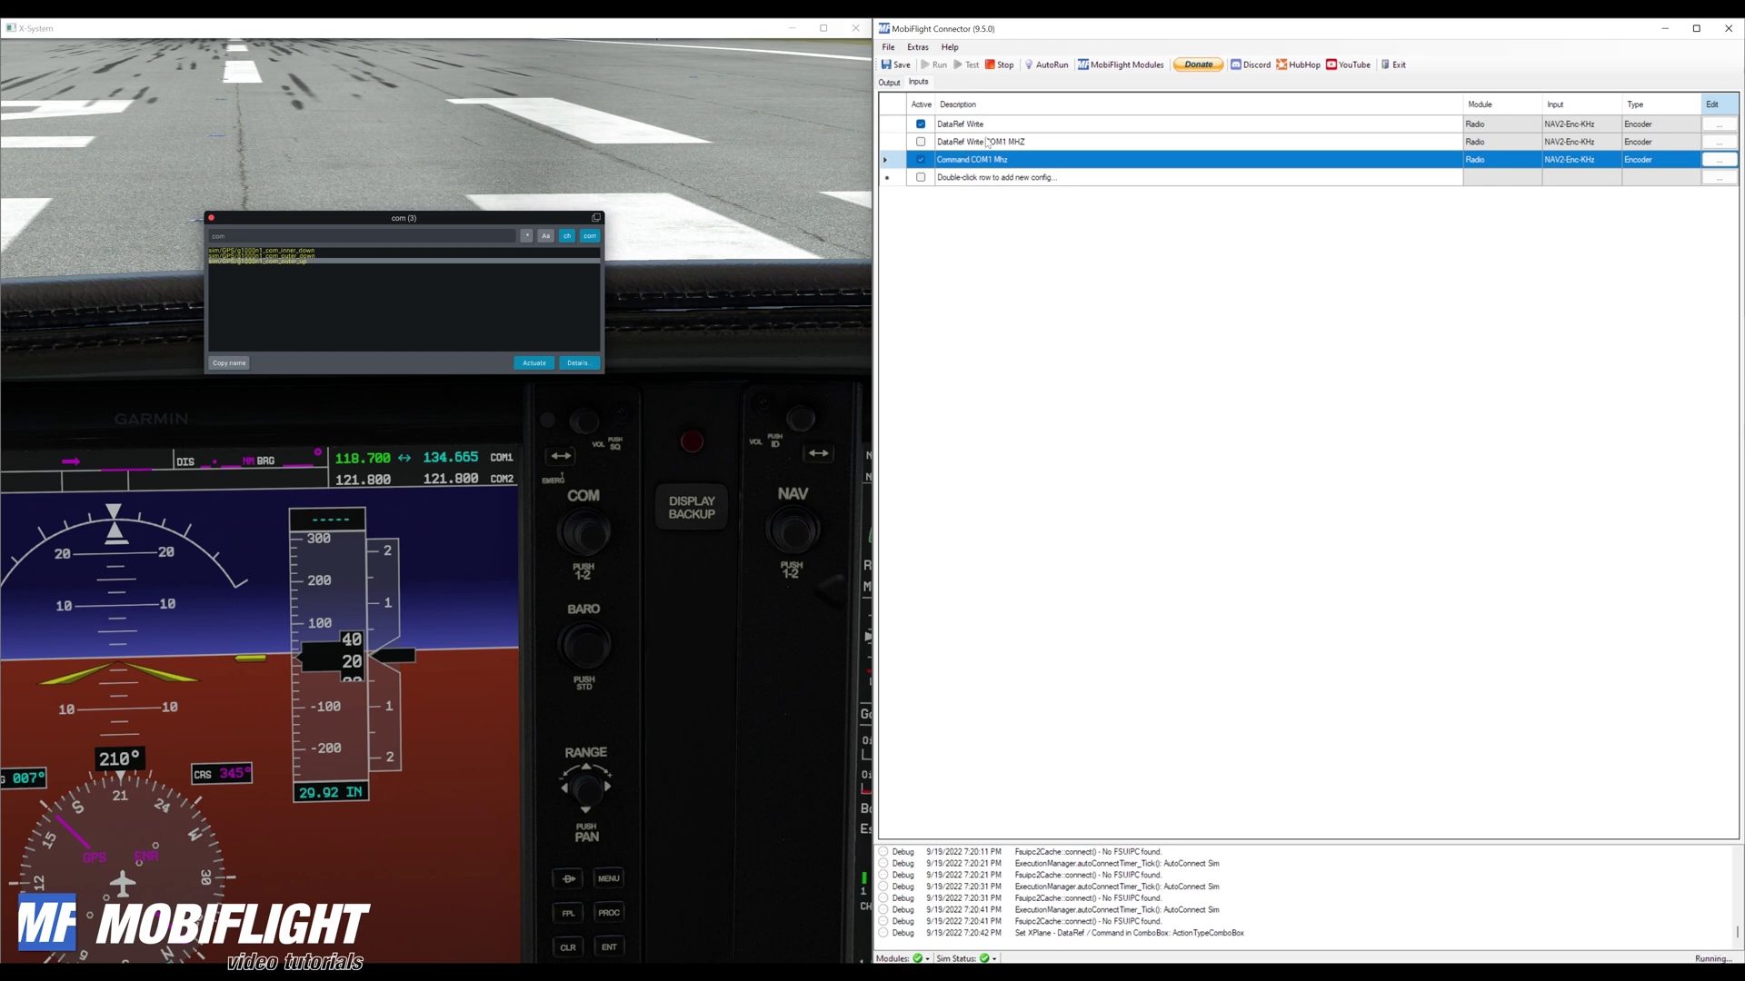
# Select the DataRef Write COM1 MHZ and Command COM1 Mhz inputs while the COM1 standby changes to 132.665
pyautogui.click(920, 143)
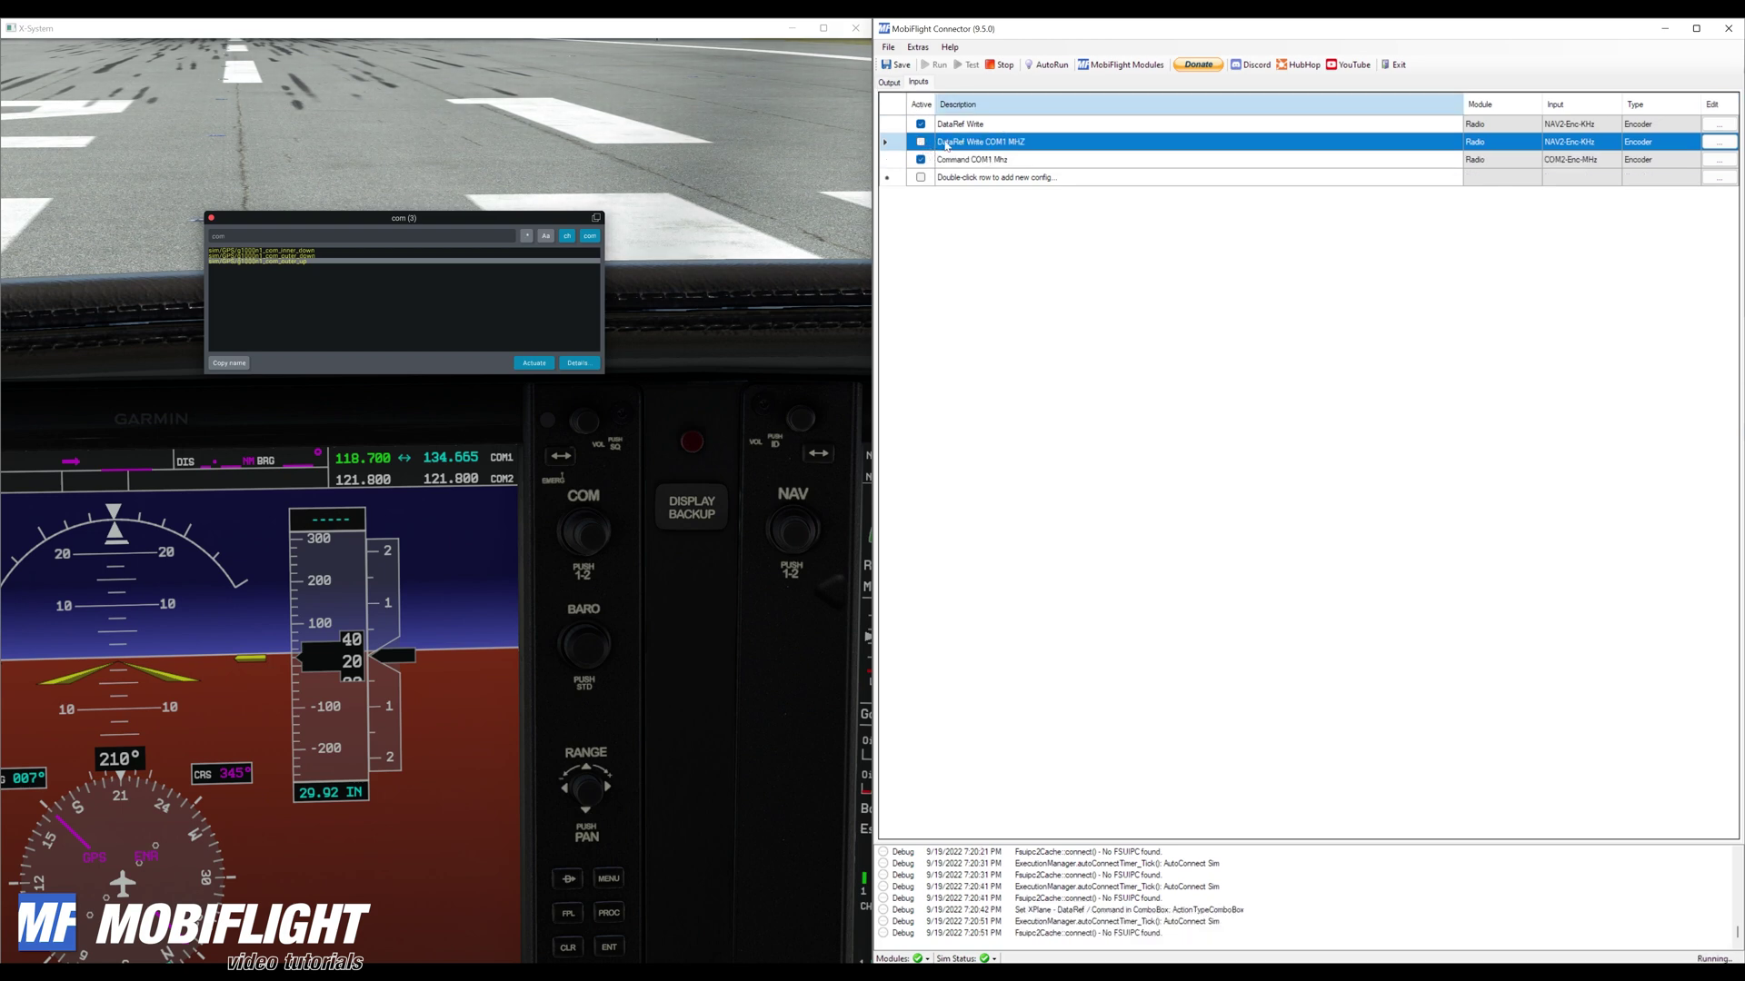
pyautogui.click(1028, 164)
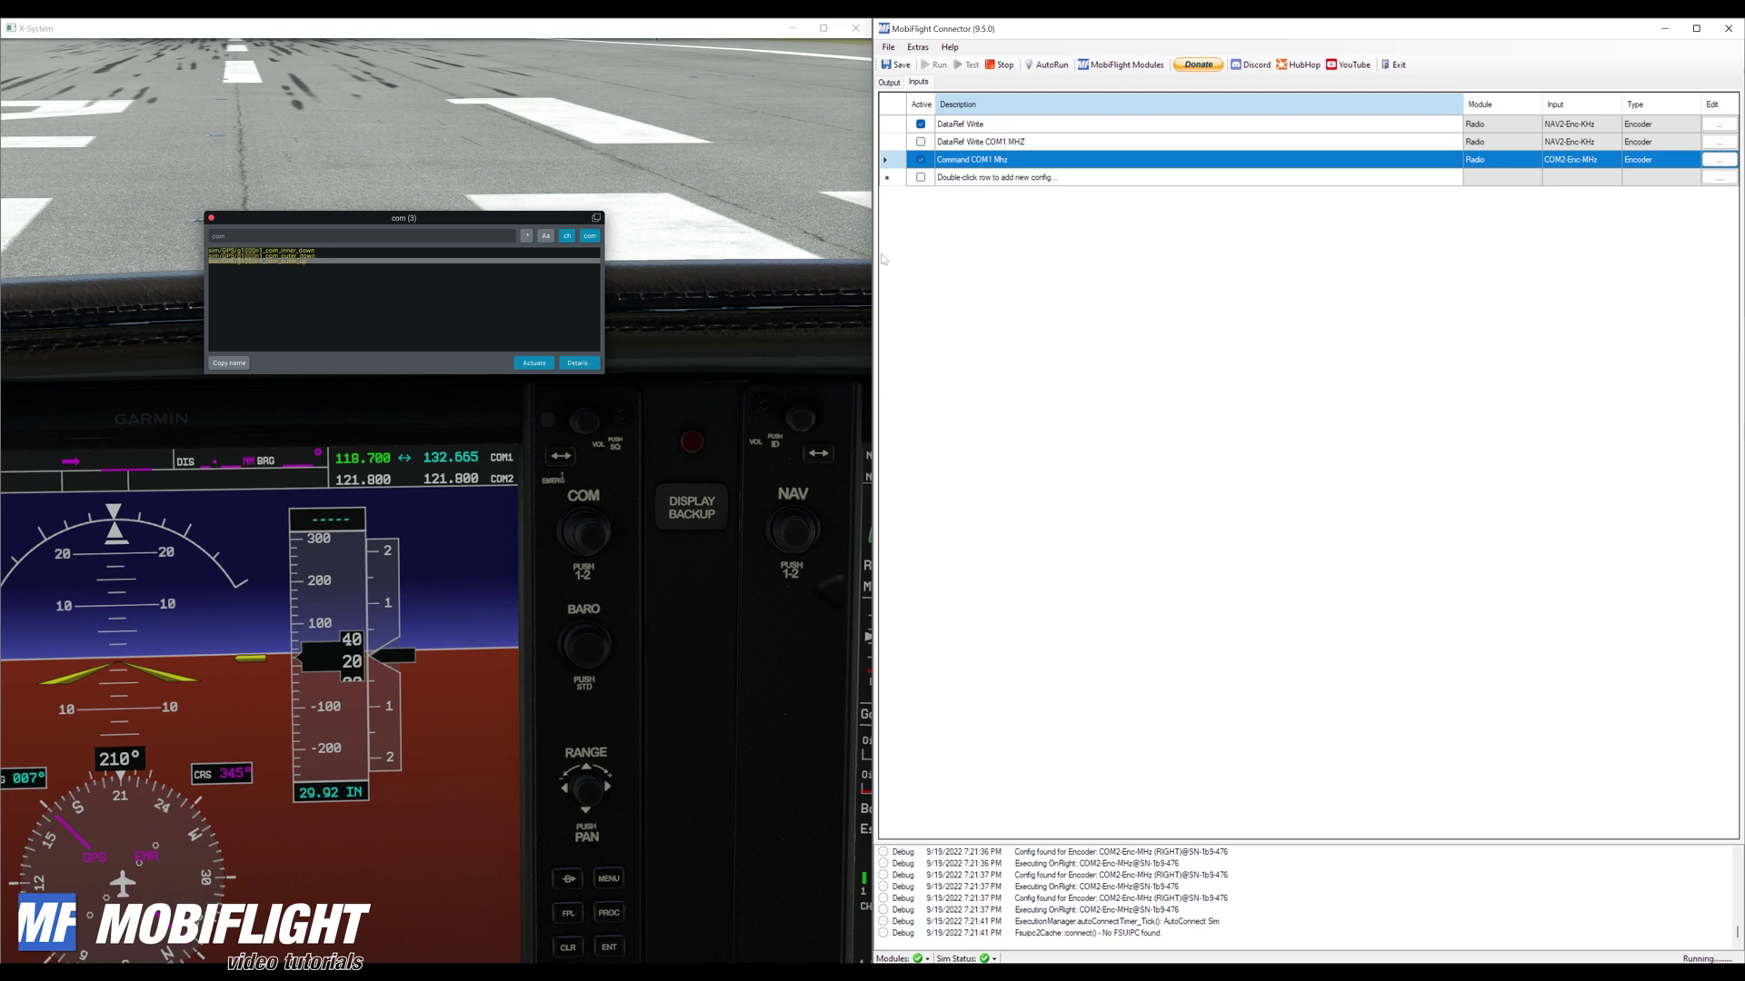
# Save the configuration as xplane-release-example.mcc in the Downloads folder
pyautogui.click(896, 66)
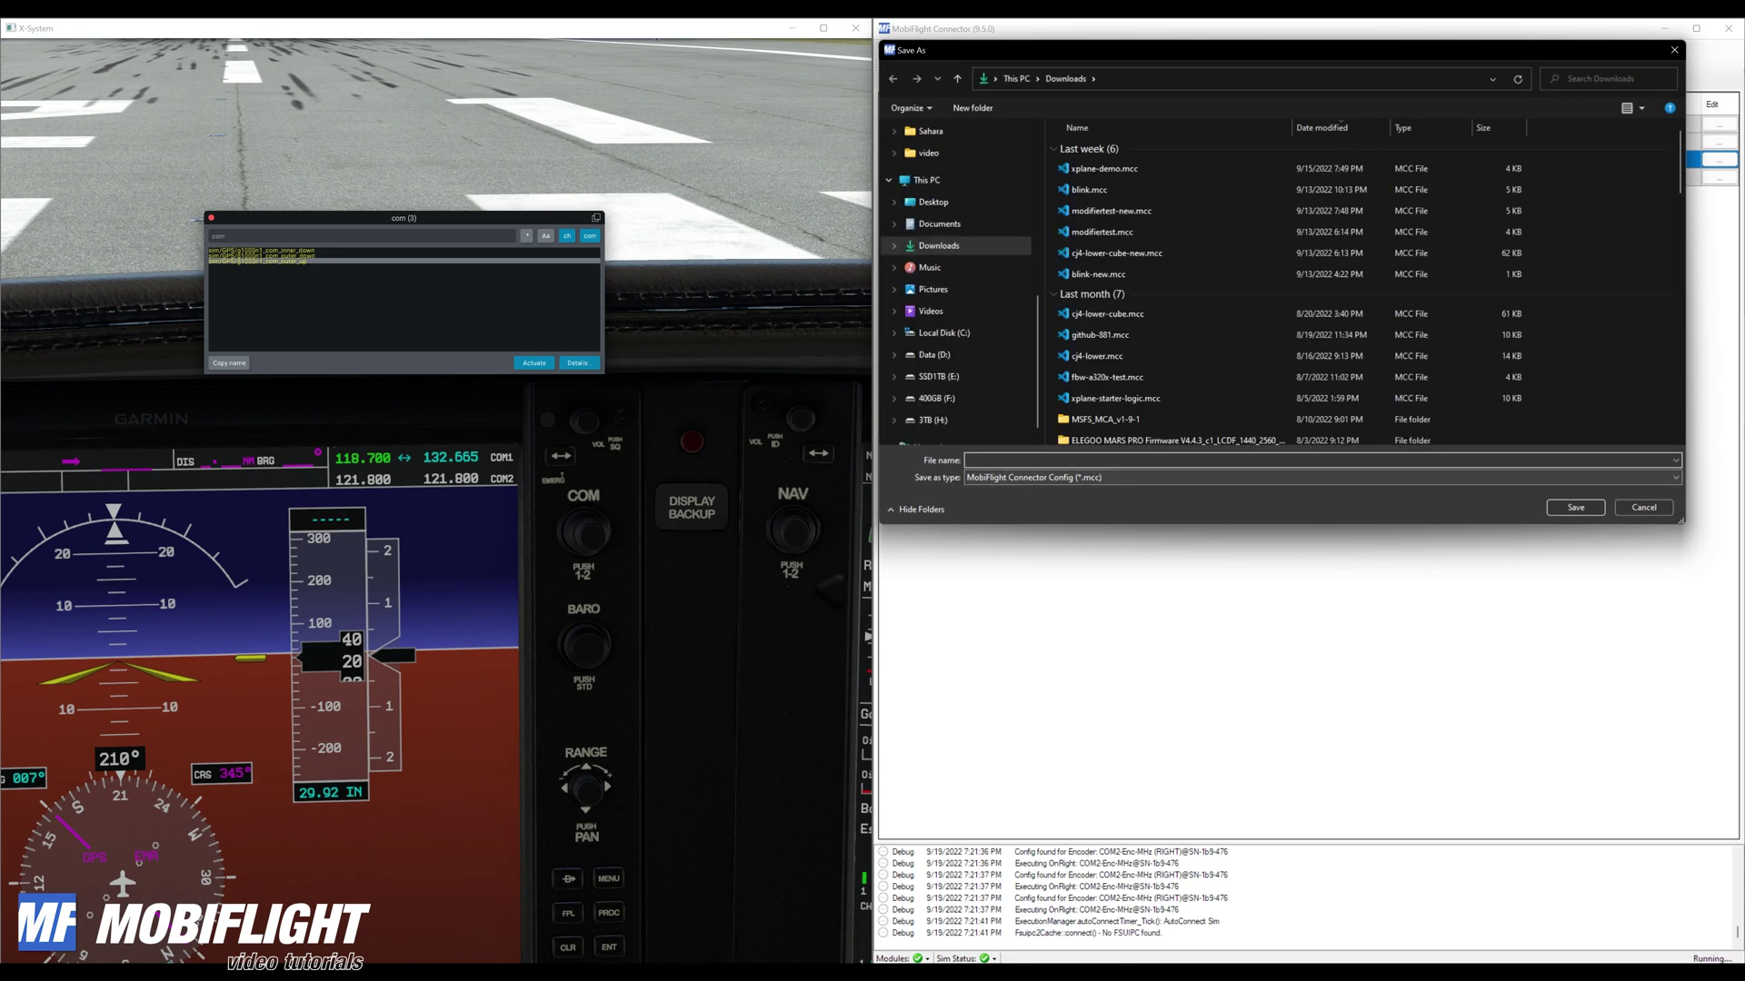
pyautogui.write('x')
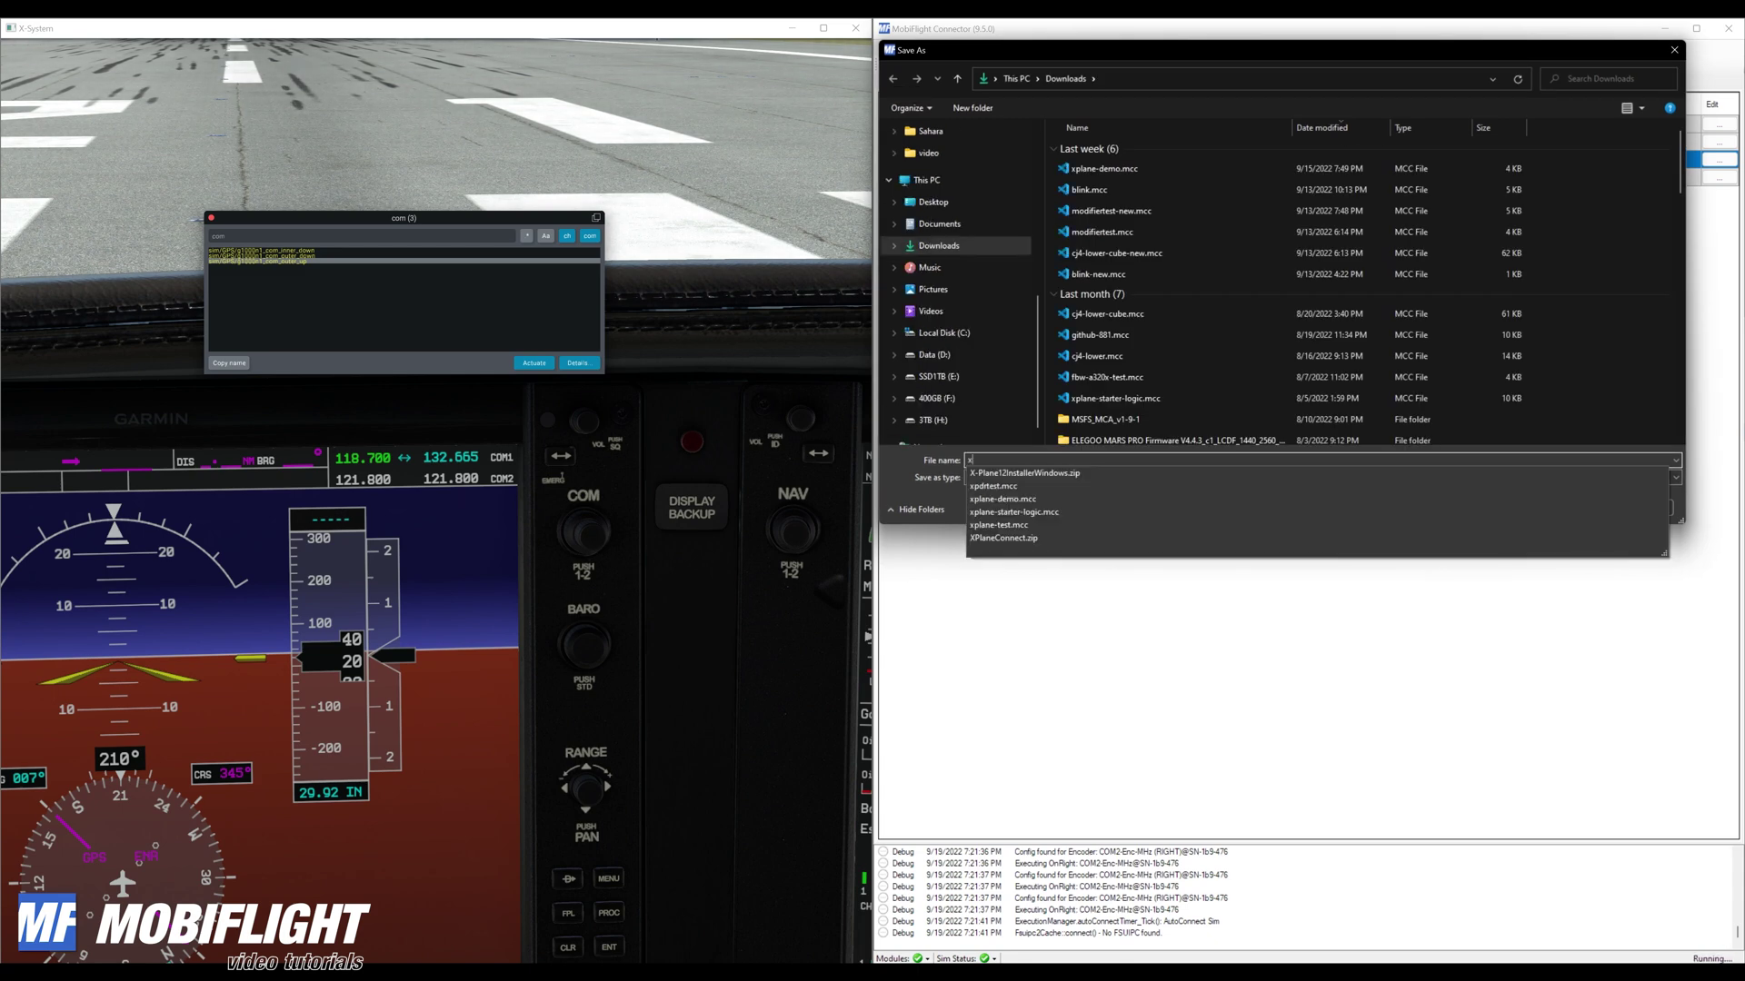
pyautogui.write('plane-re')
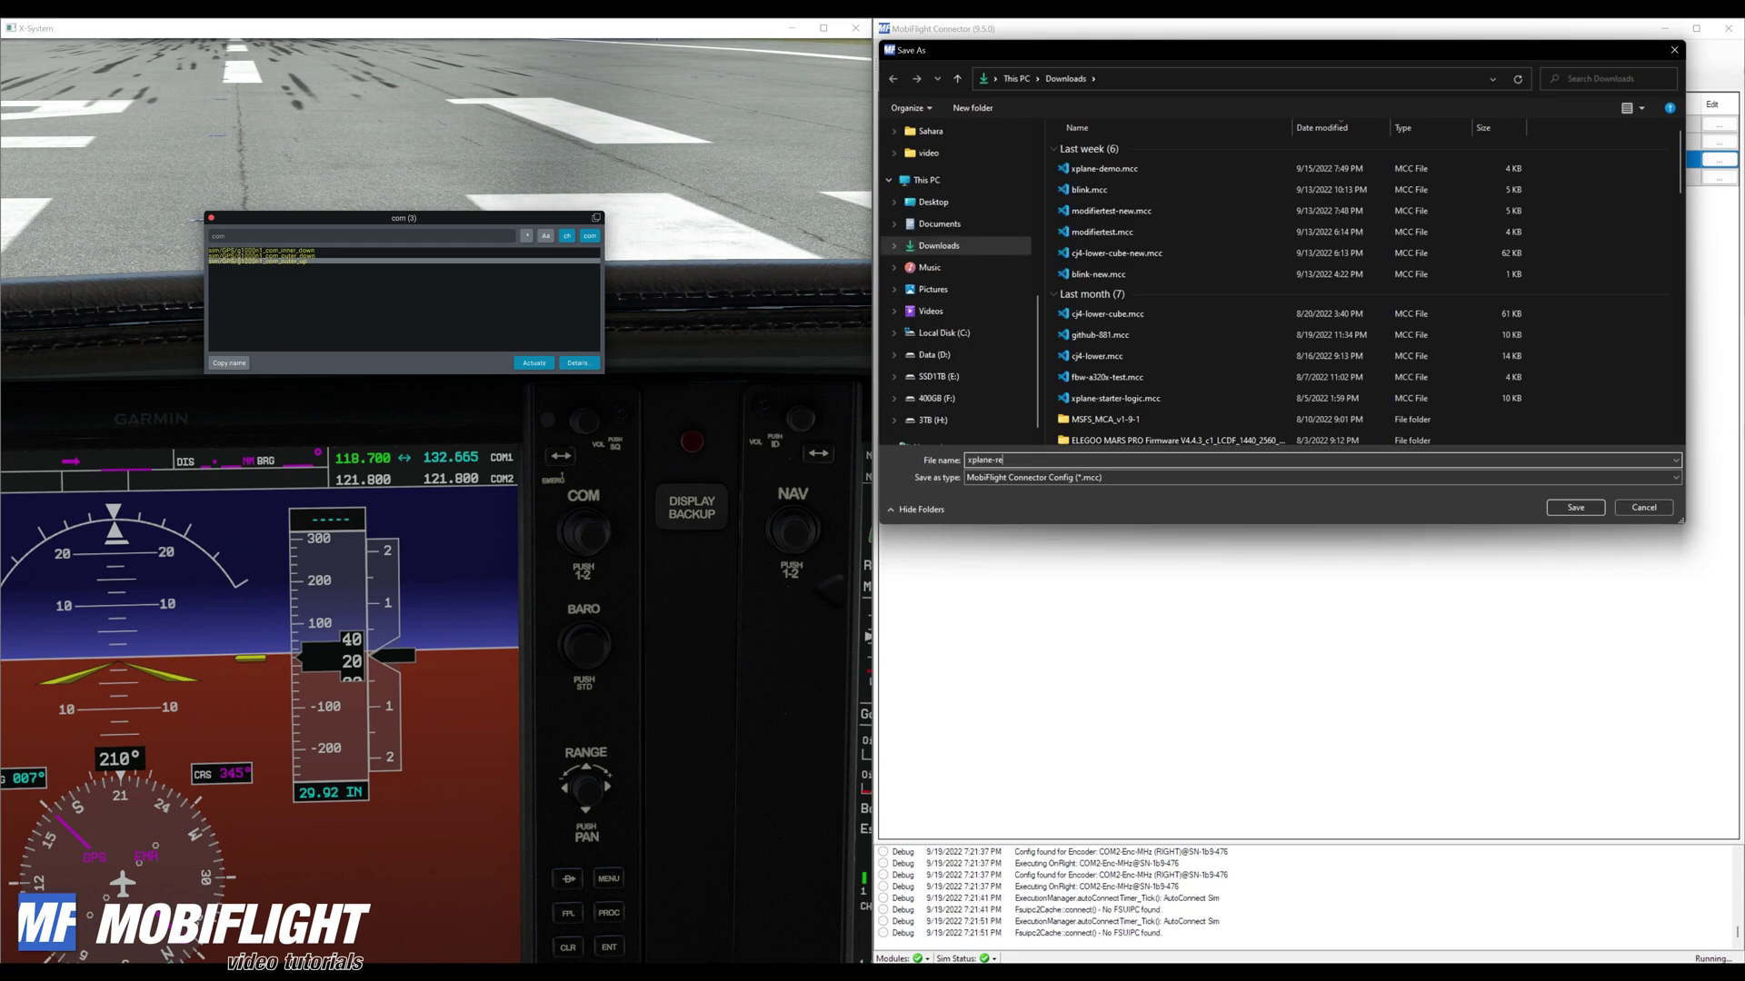
pyautogui.write('lease-exampl')
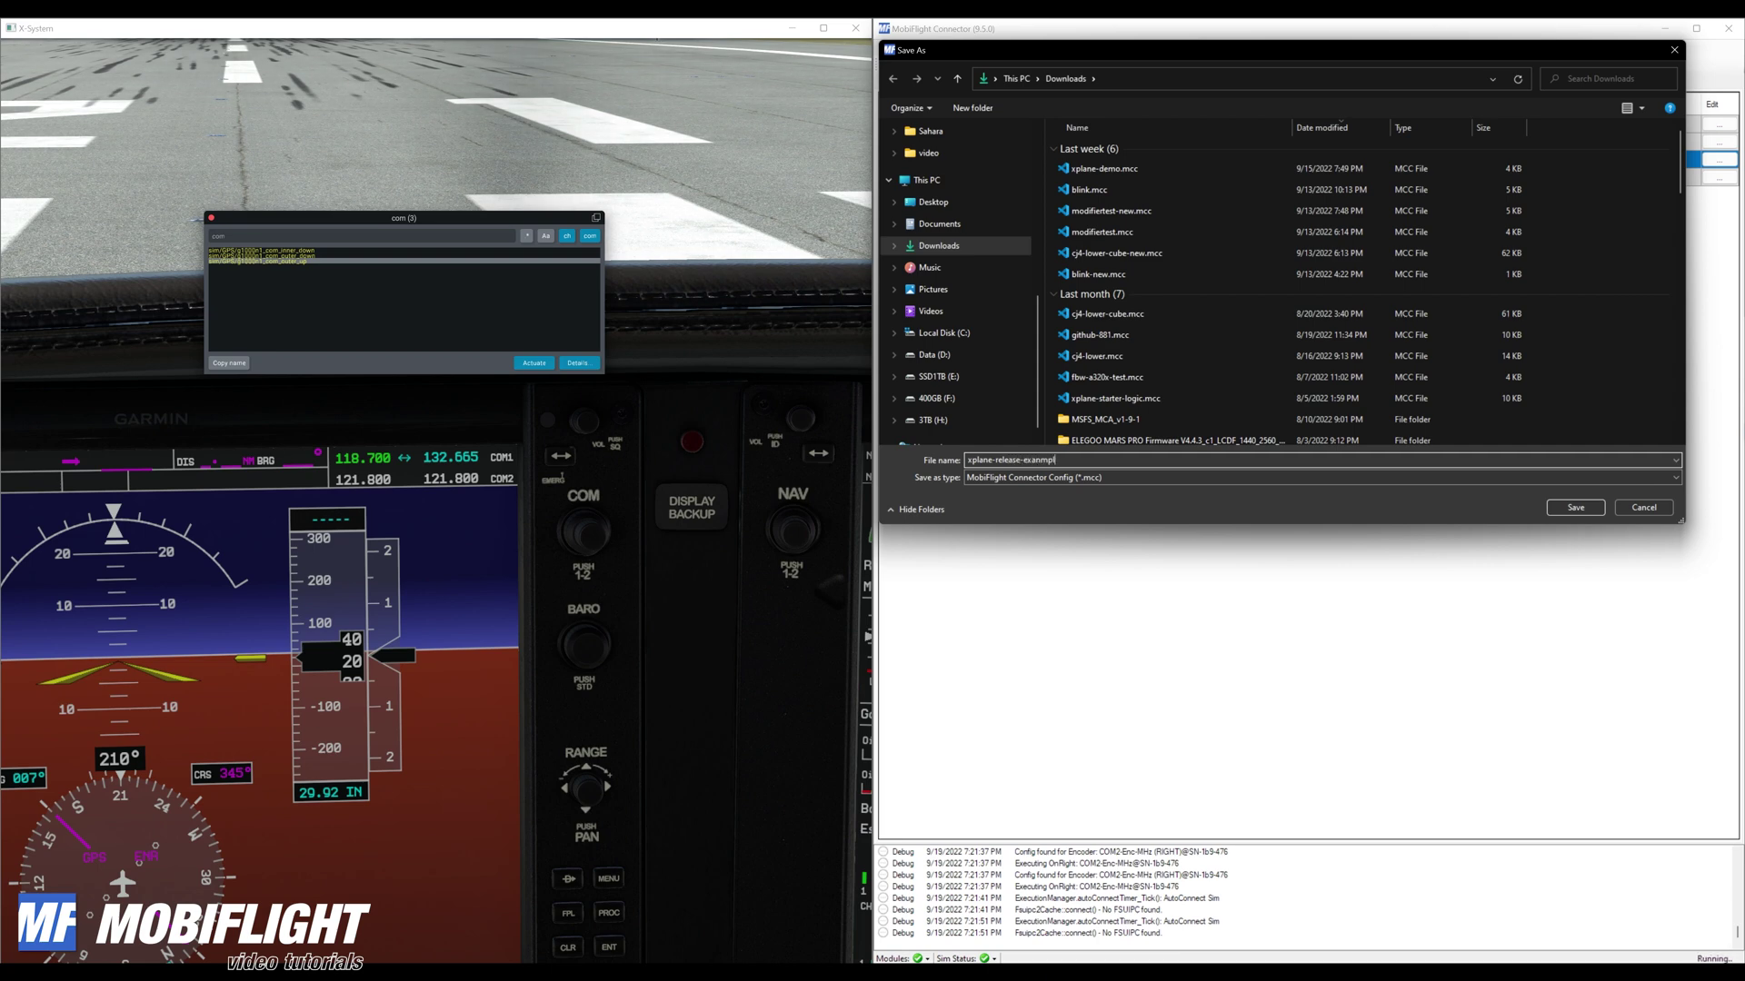
pyautogui.write('e')
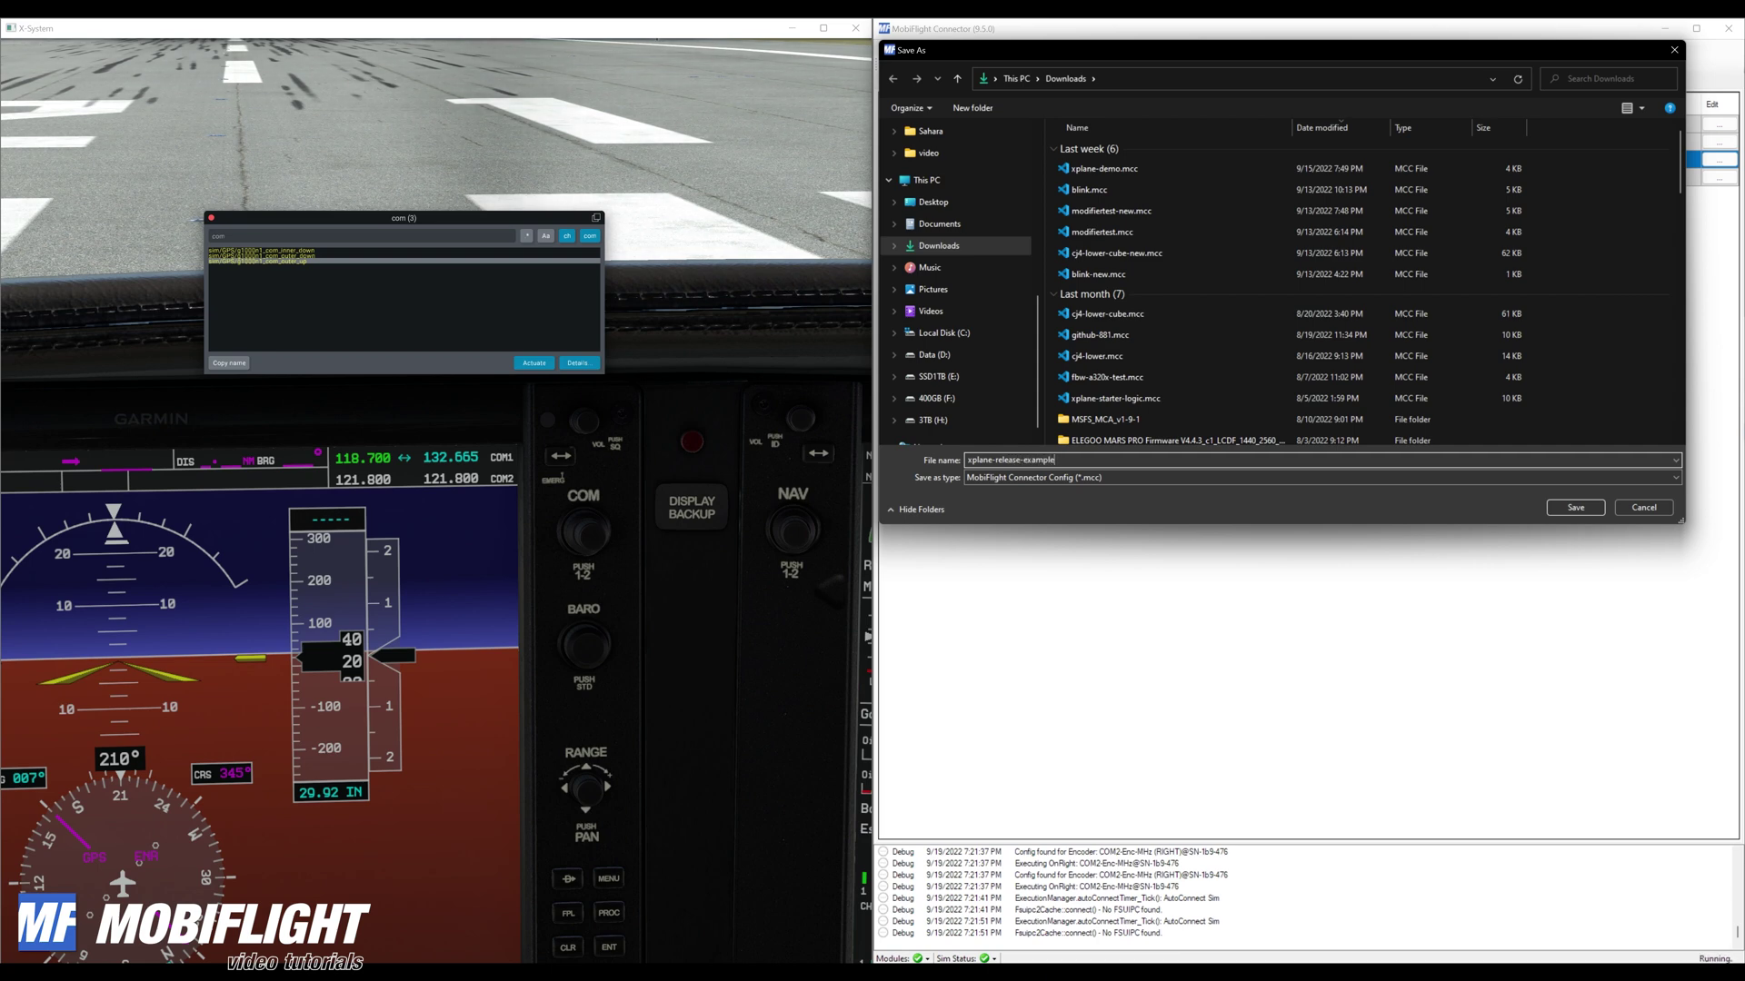
pyautogui.click(1576, 507)
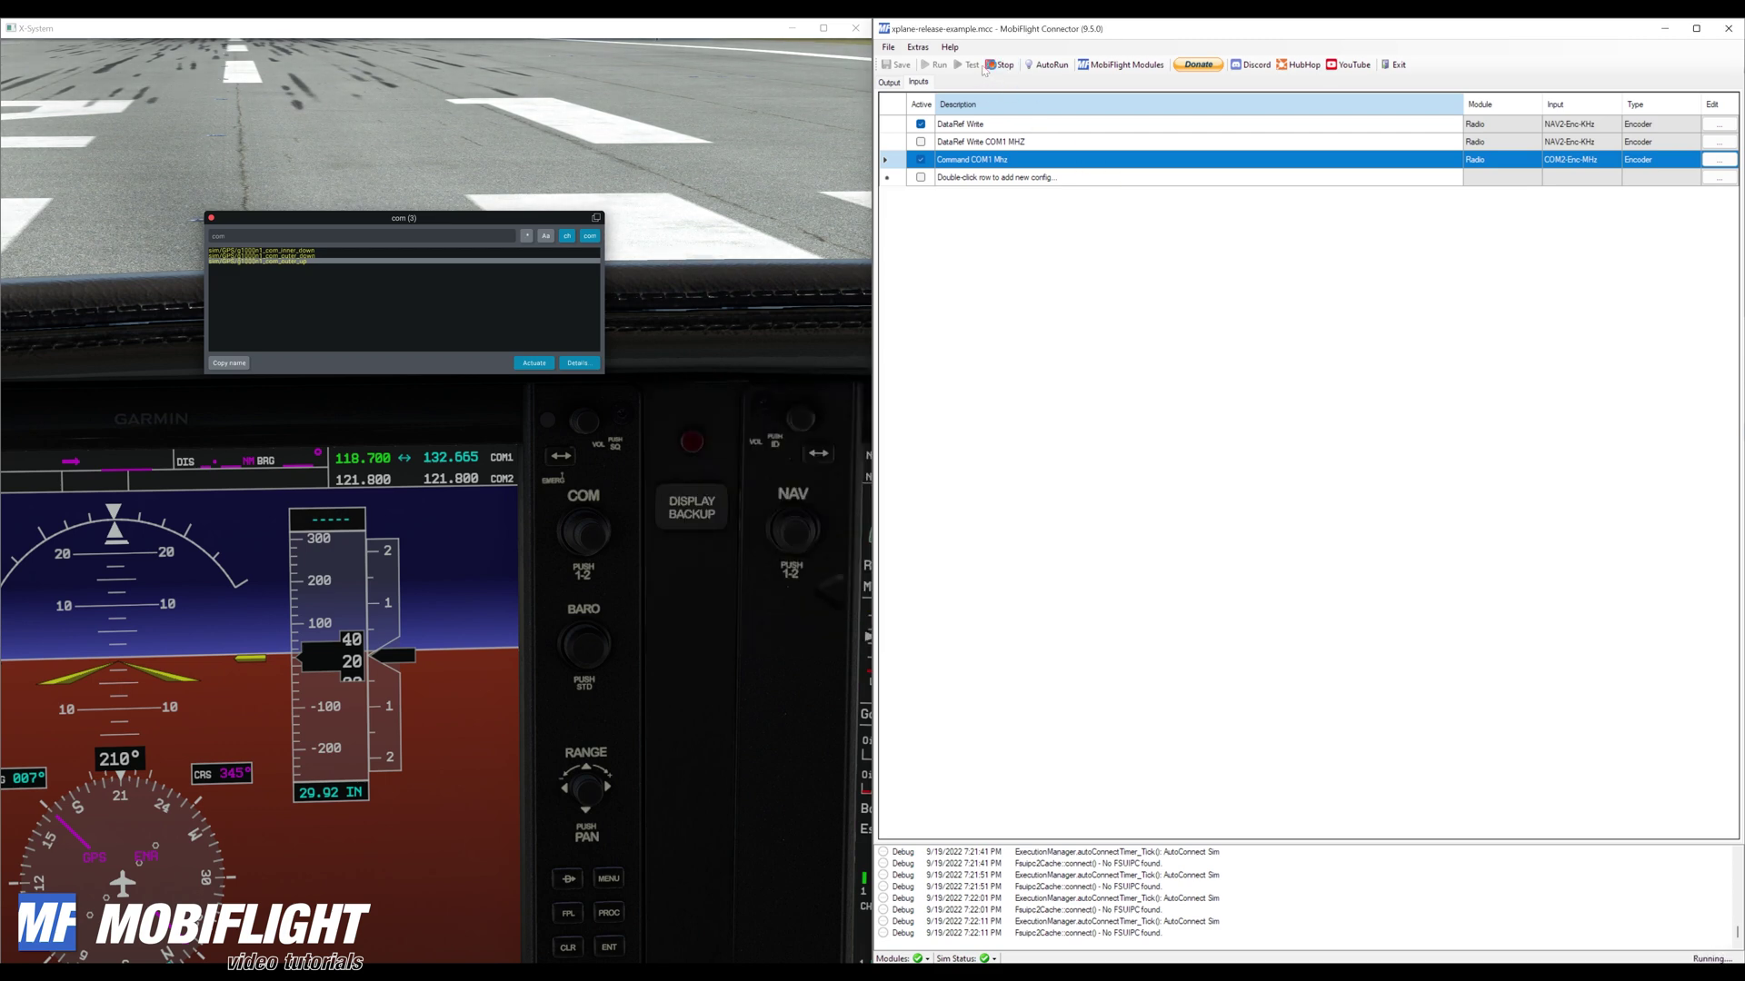
# Stop and close the released MobiFlight Connector, run the beta, and decline the 9.5.0.0 update
pyautogui.click(999, 64)
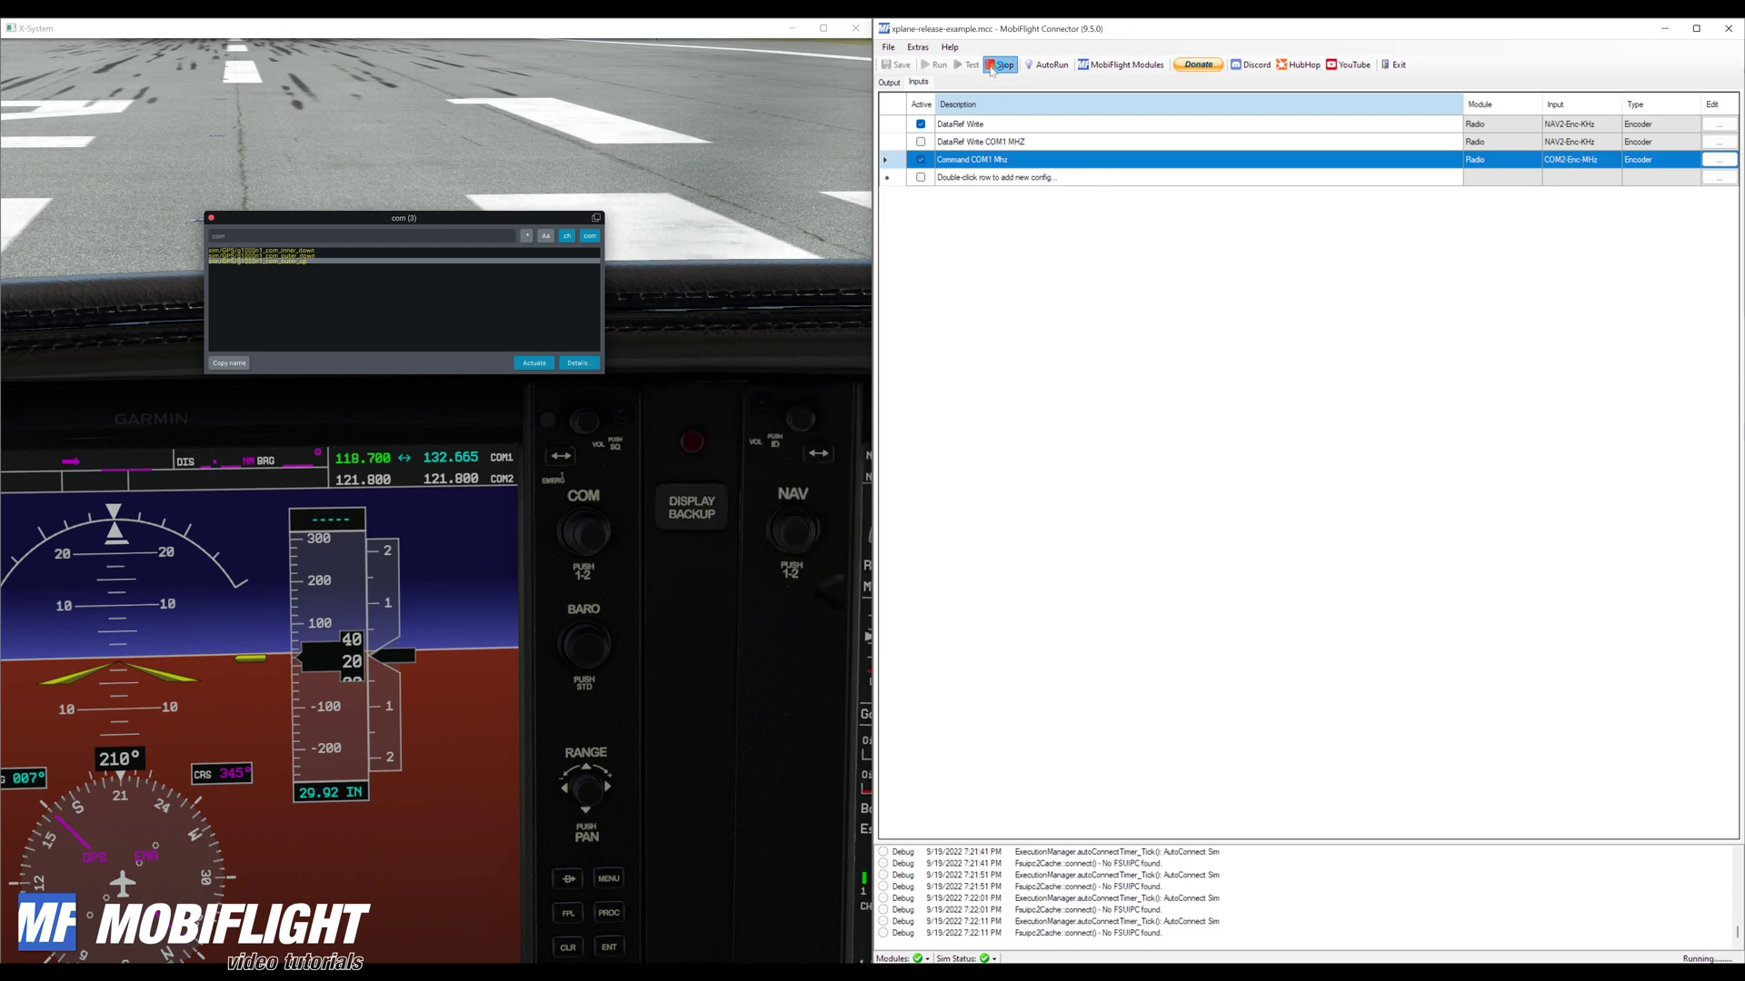
pyautogui.click(1725, 31)
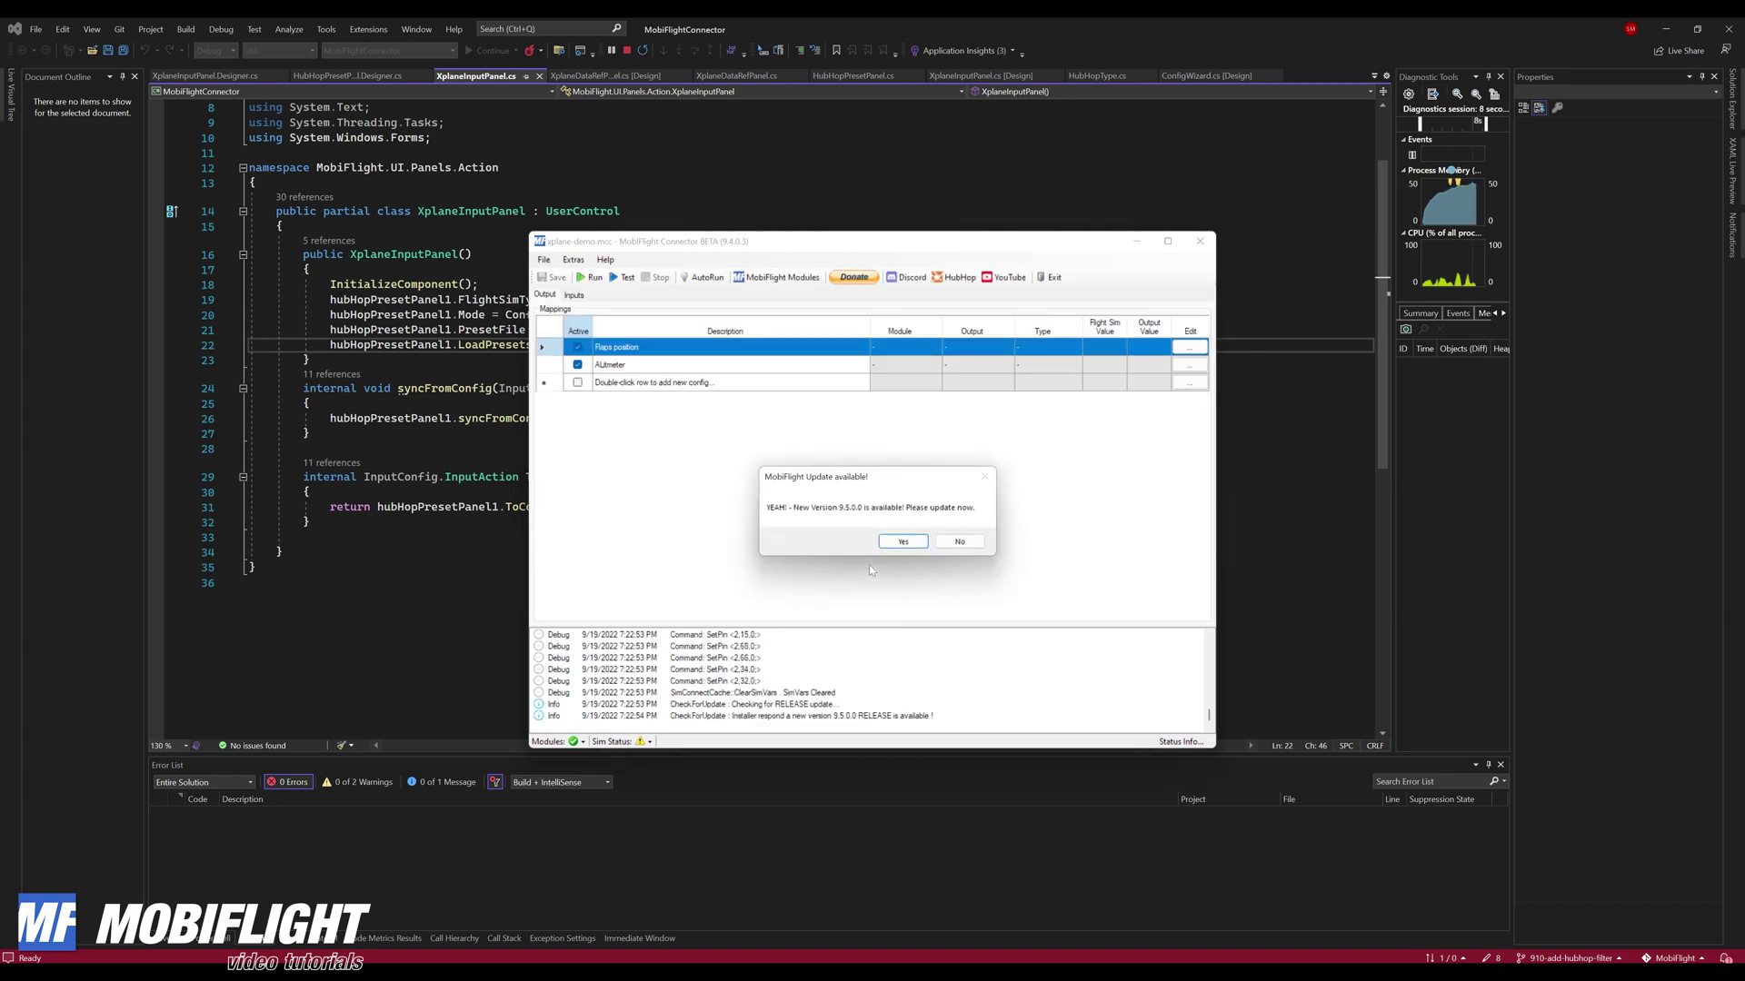
pyautogui.click(960, 542)
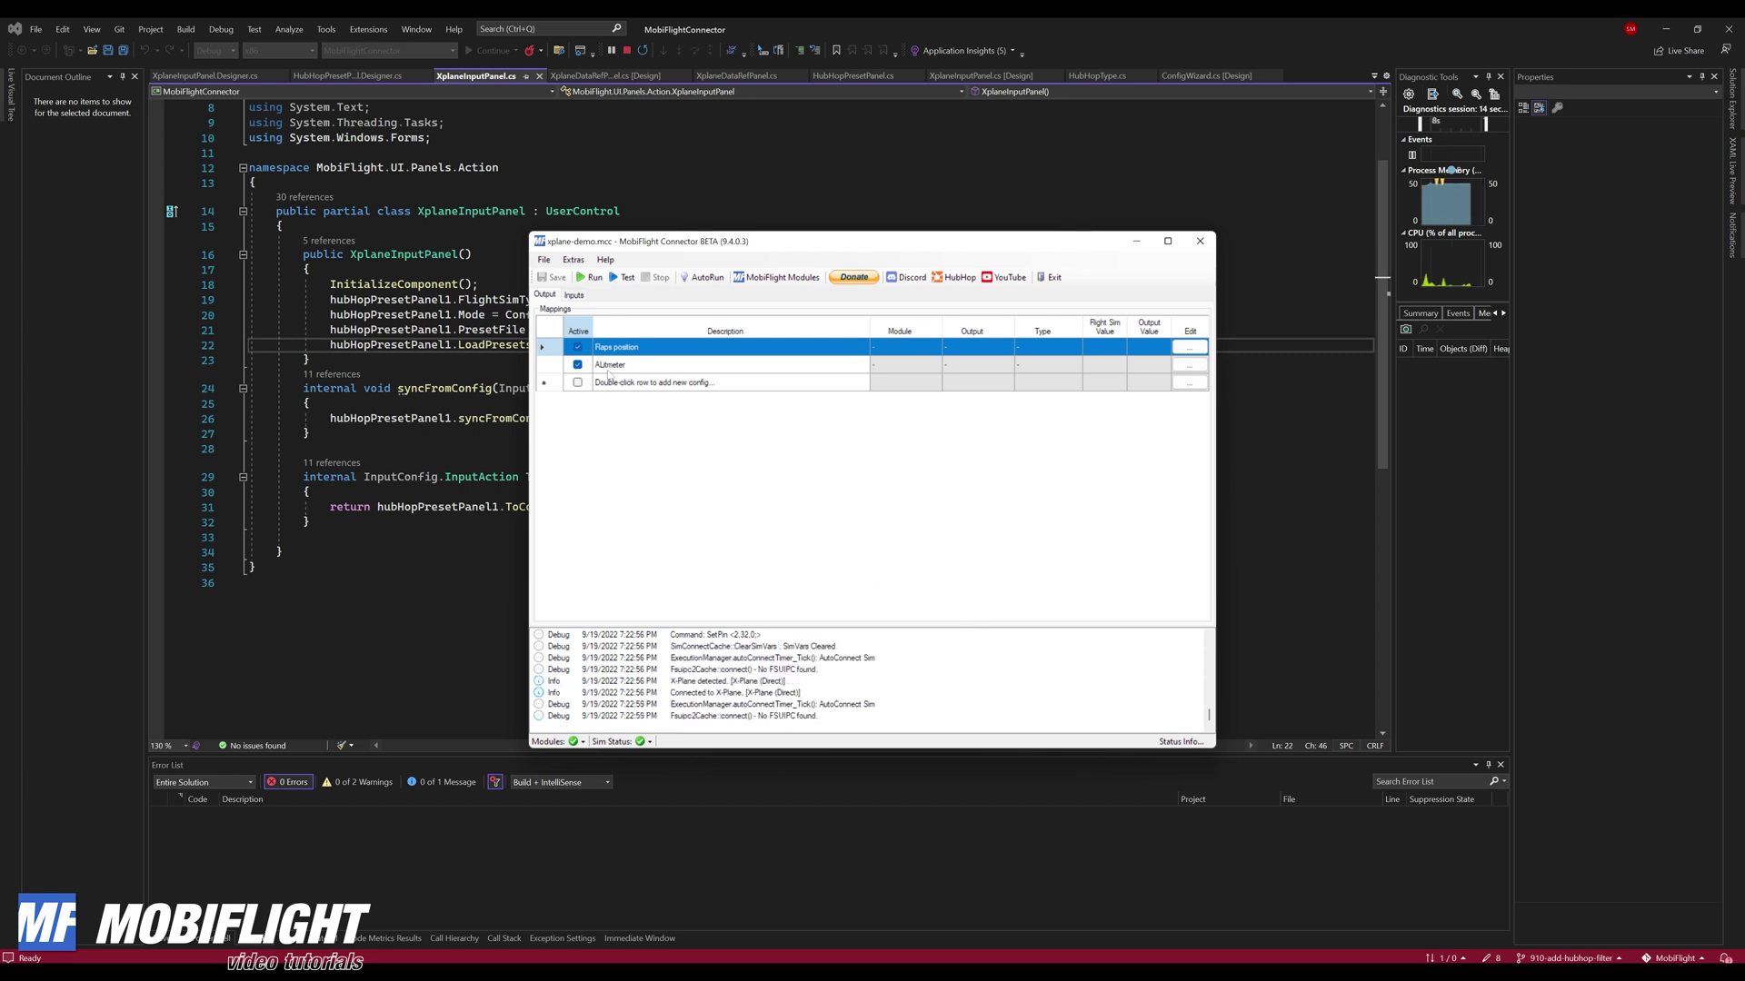
pyautogui.click(544, 260)
# Open xplane-release-example.mcc from Downloads in the beta and edit the DataRef Read Example output
pyautogui.click(564, 300)
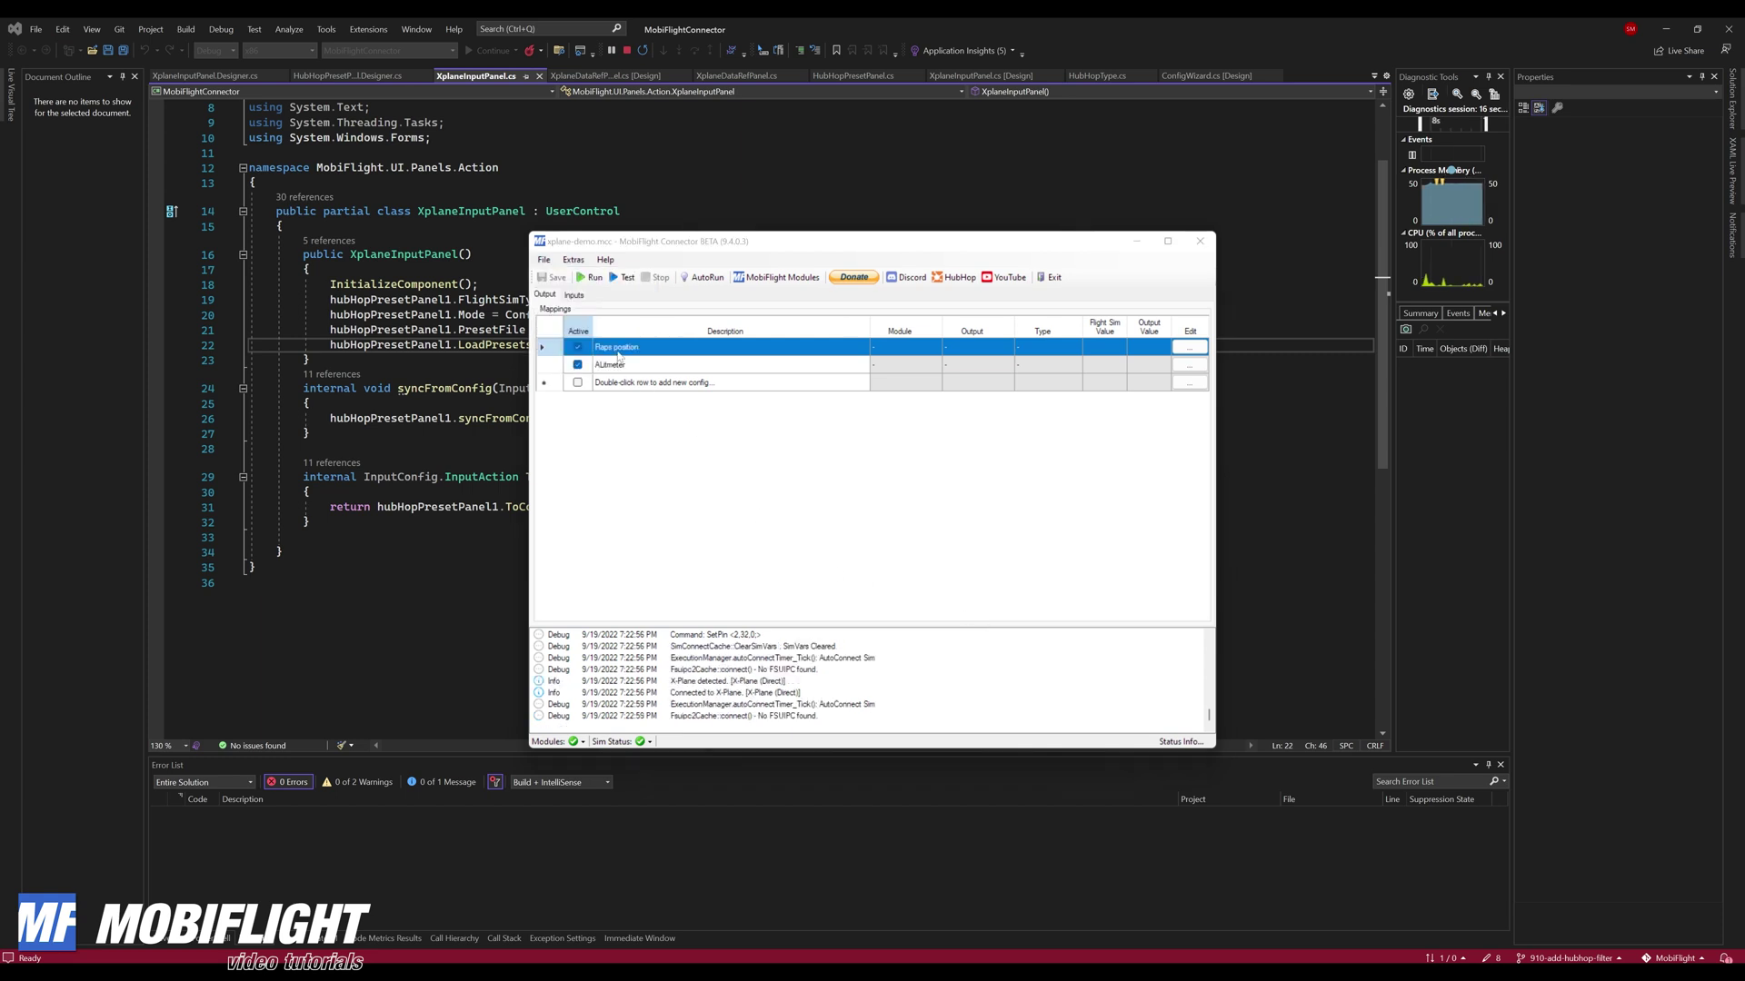
pyautogui.click(754, 382)
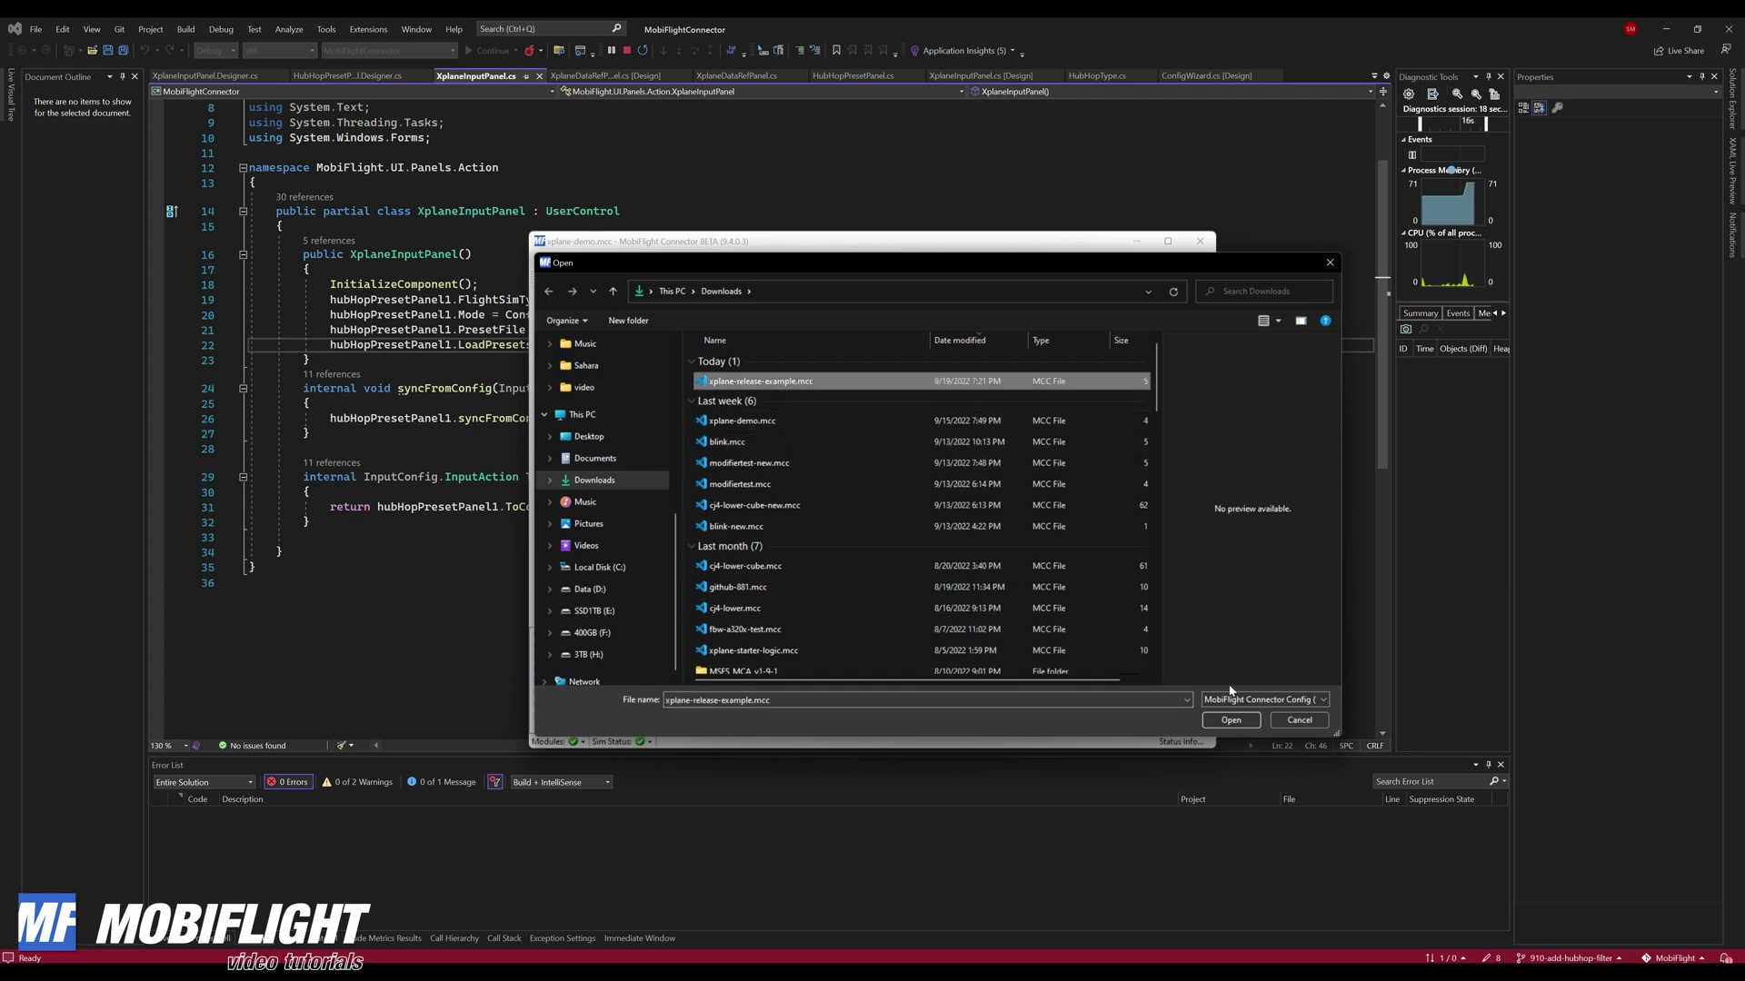
pyautogui.click(1230, 720)
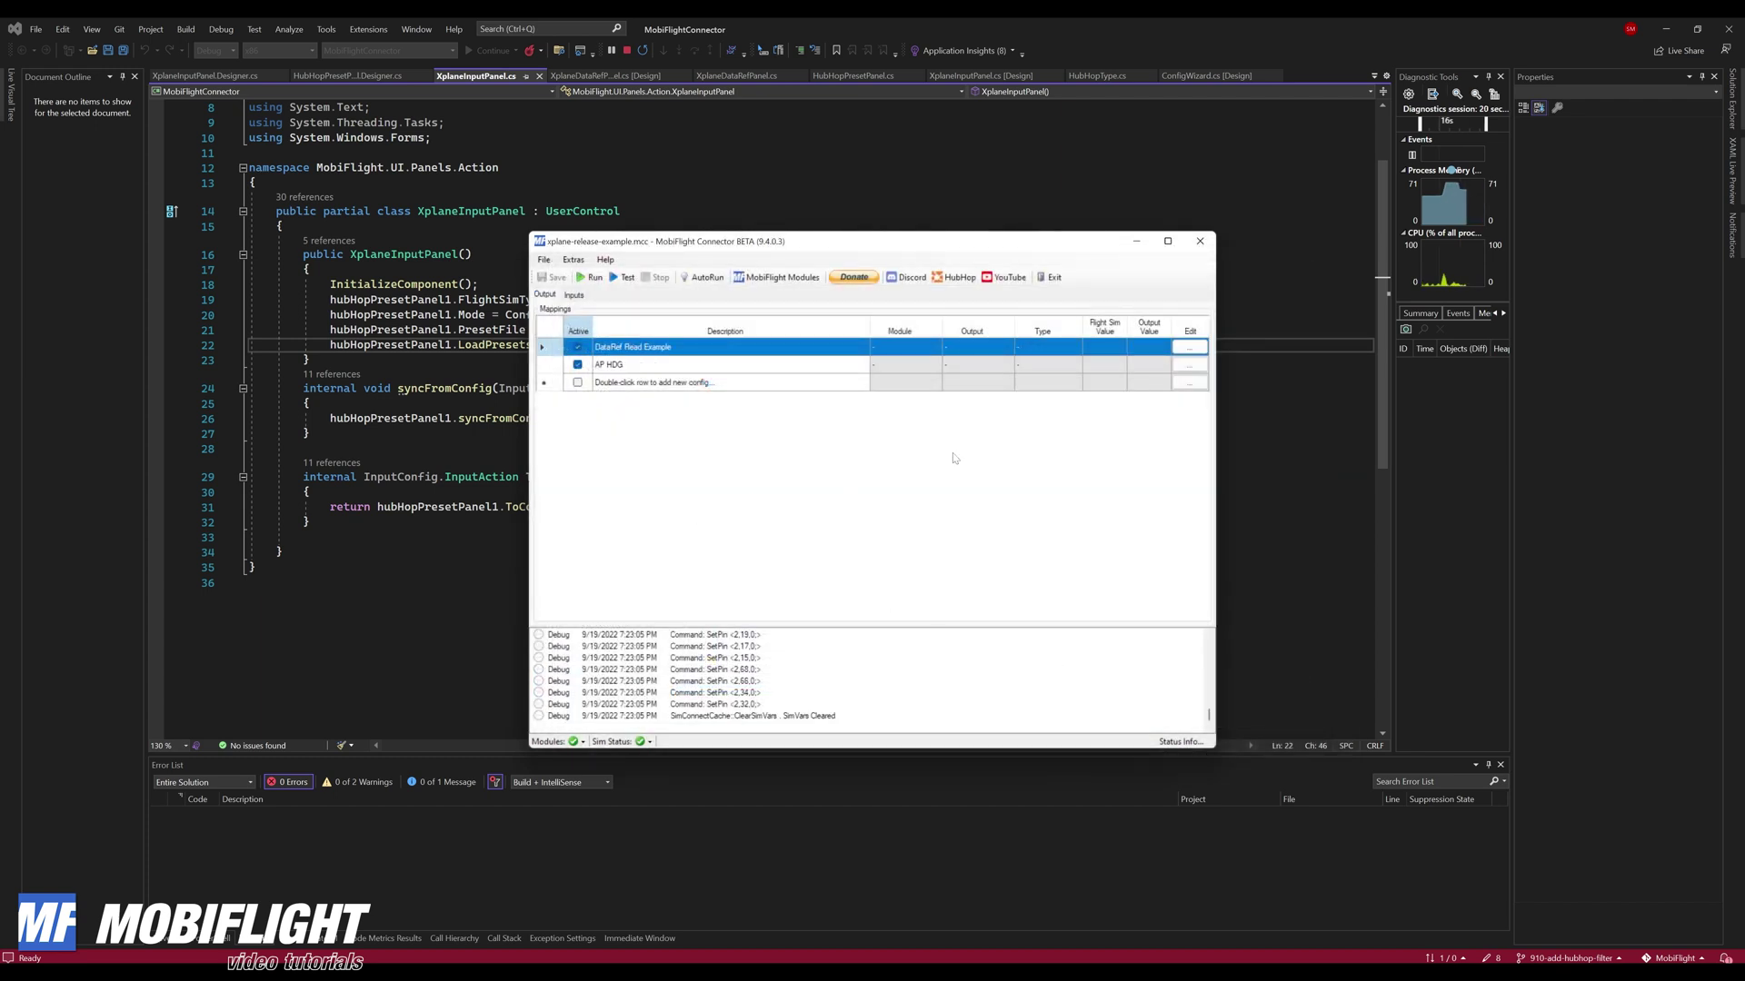
pyautogui.click(1190, 352)
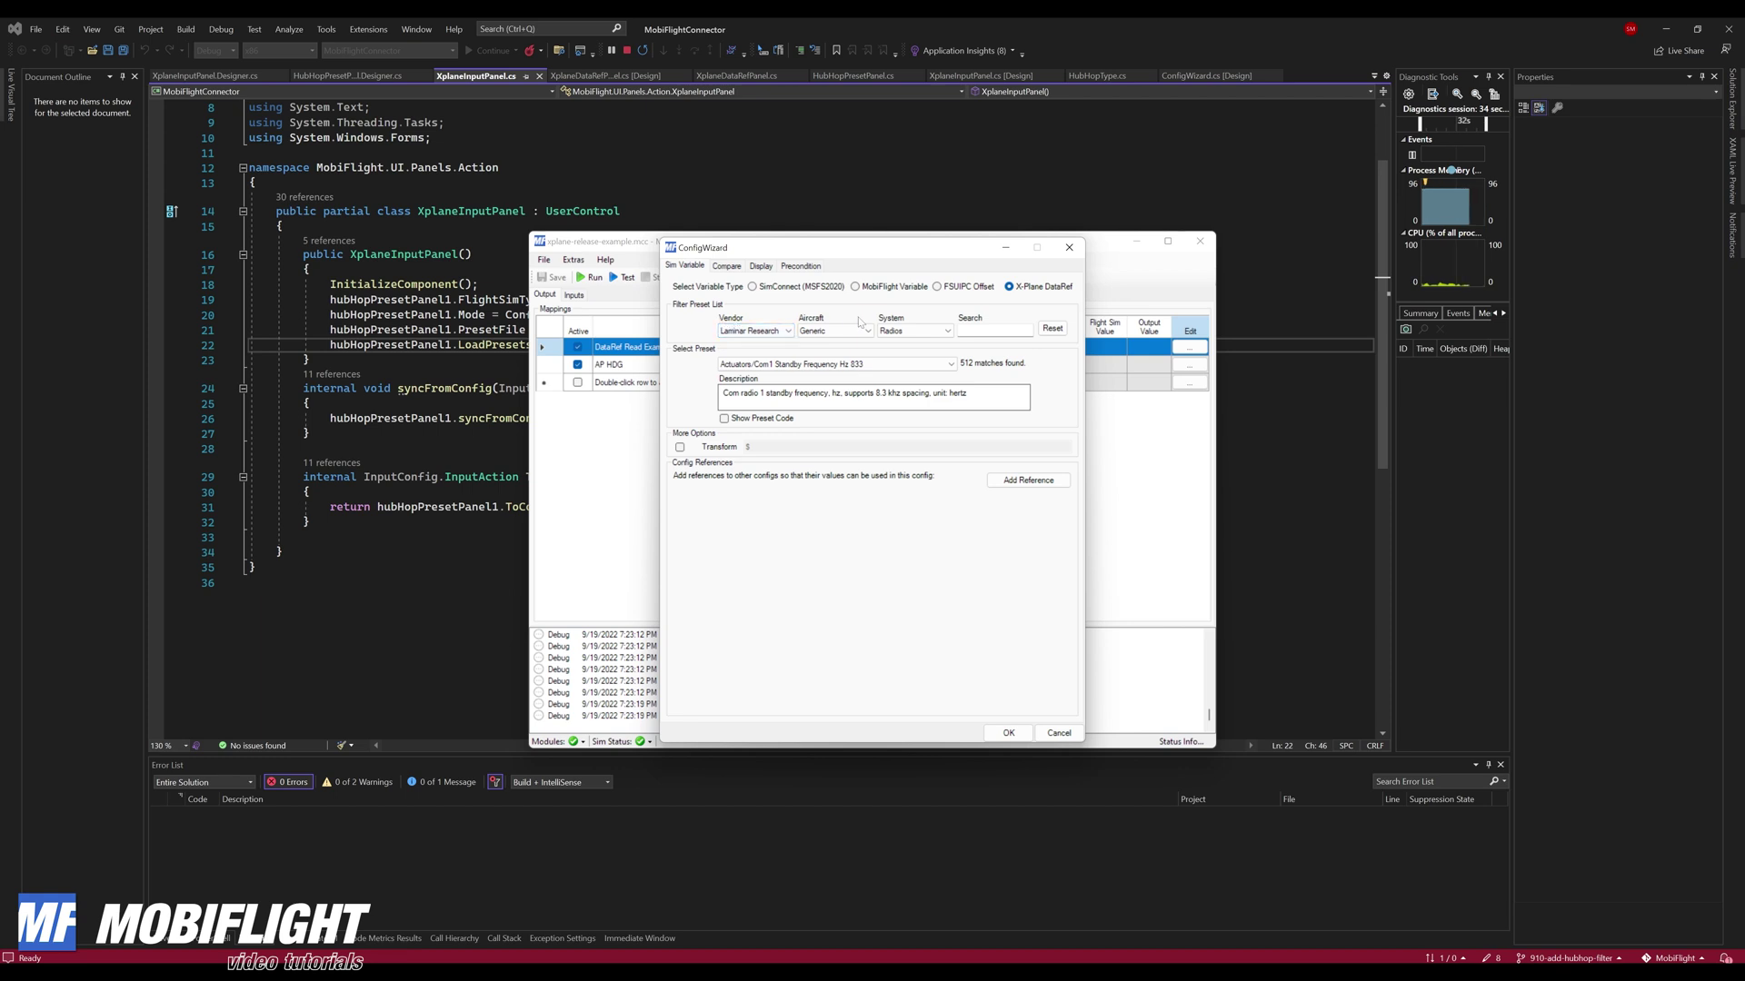
# Review the variable type, preset list and preset code, then close, keeping Com1 Standby Frequency Hz 833
pyautogui.click(780, 287)
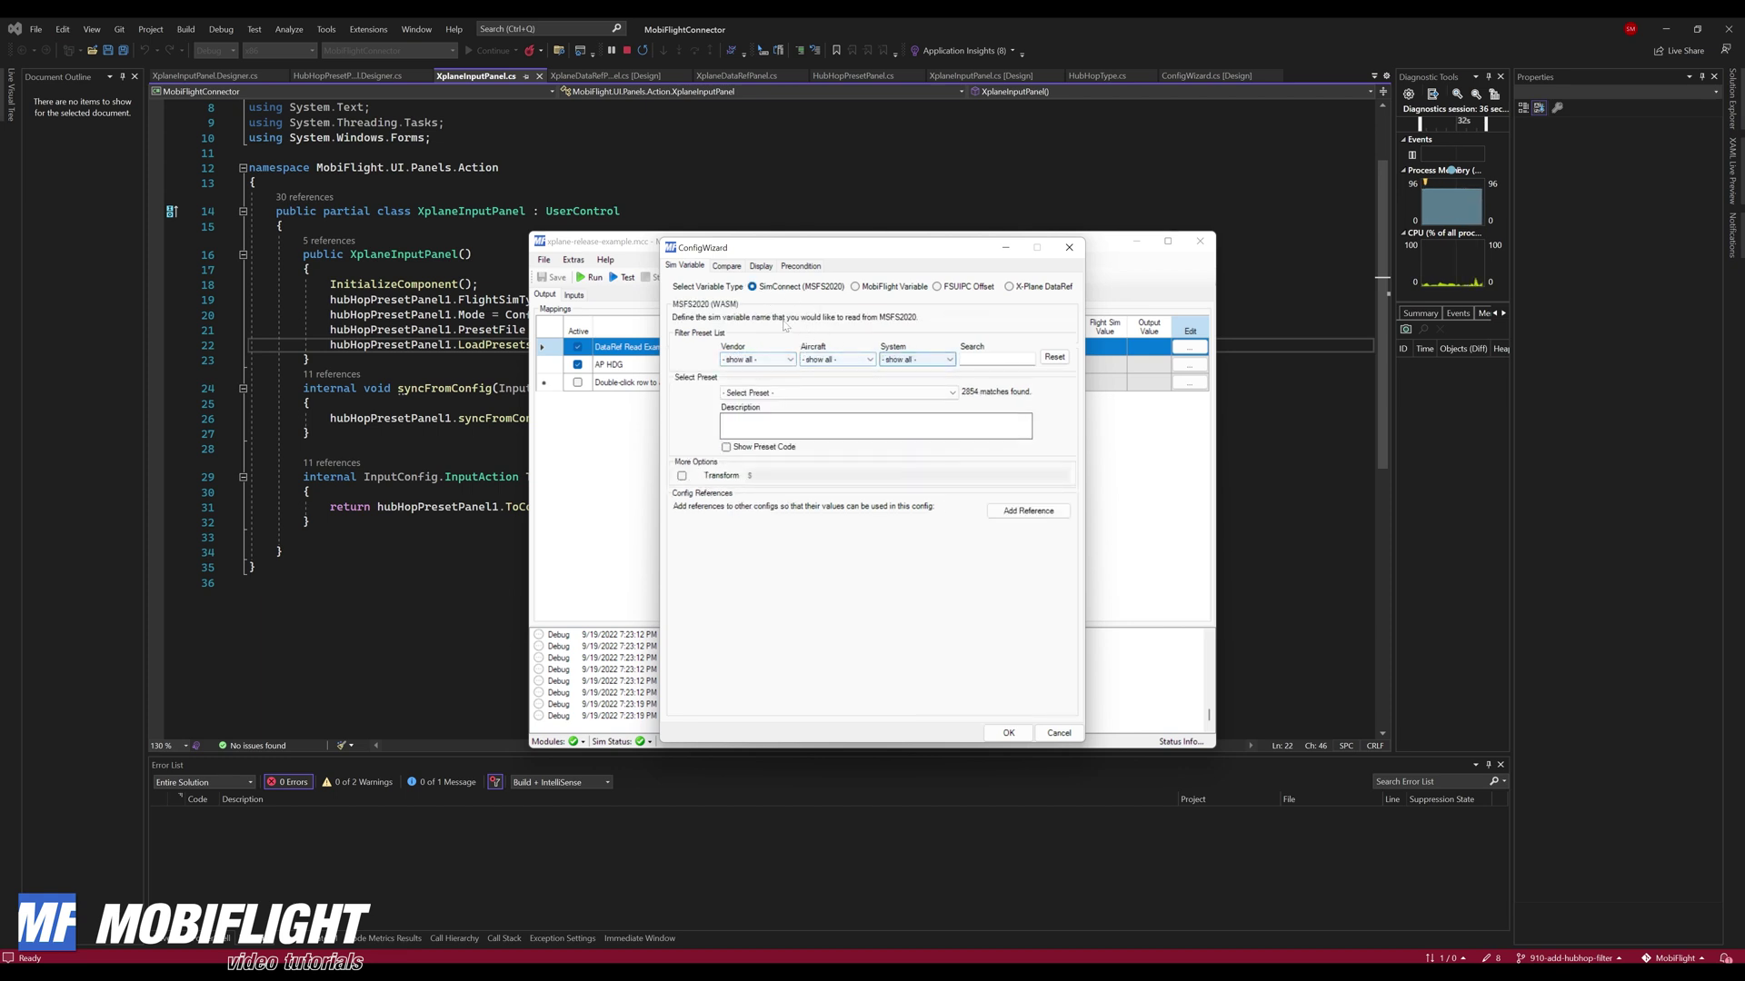
pyautogui.click(1035, 288)
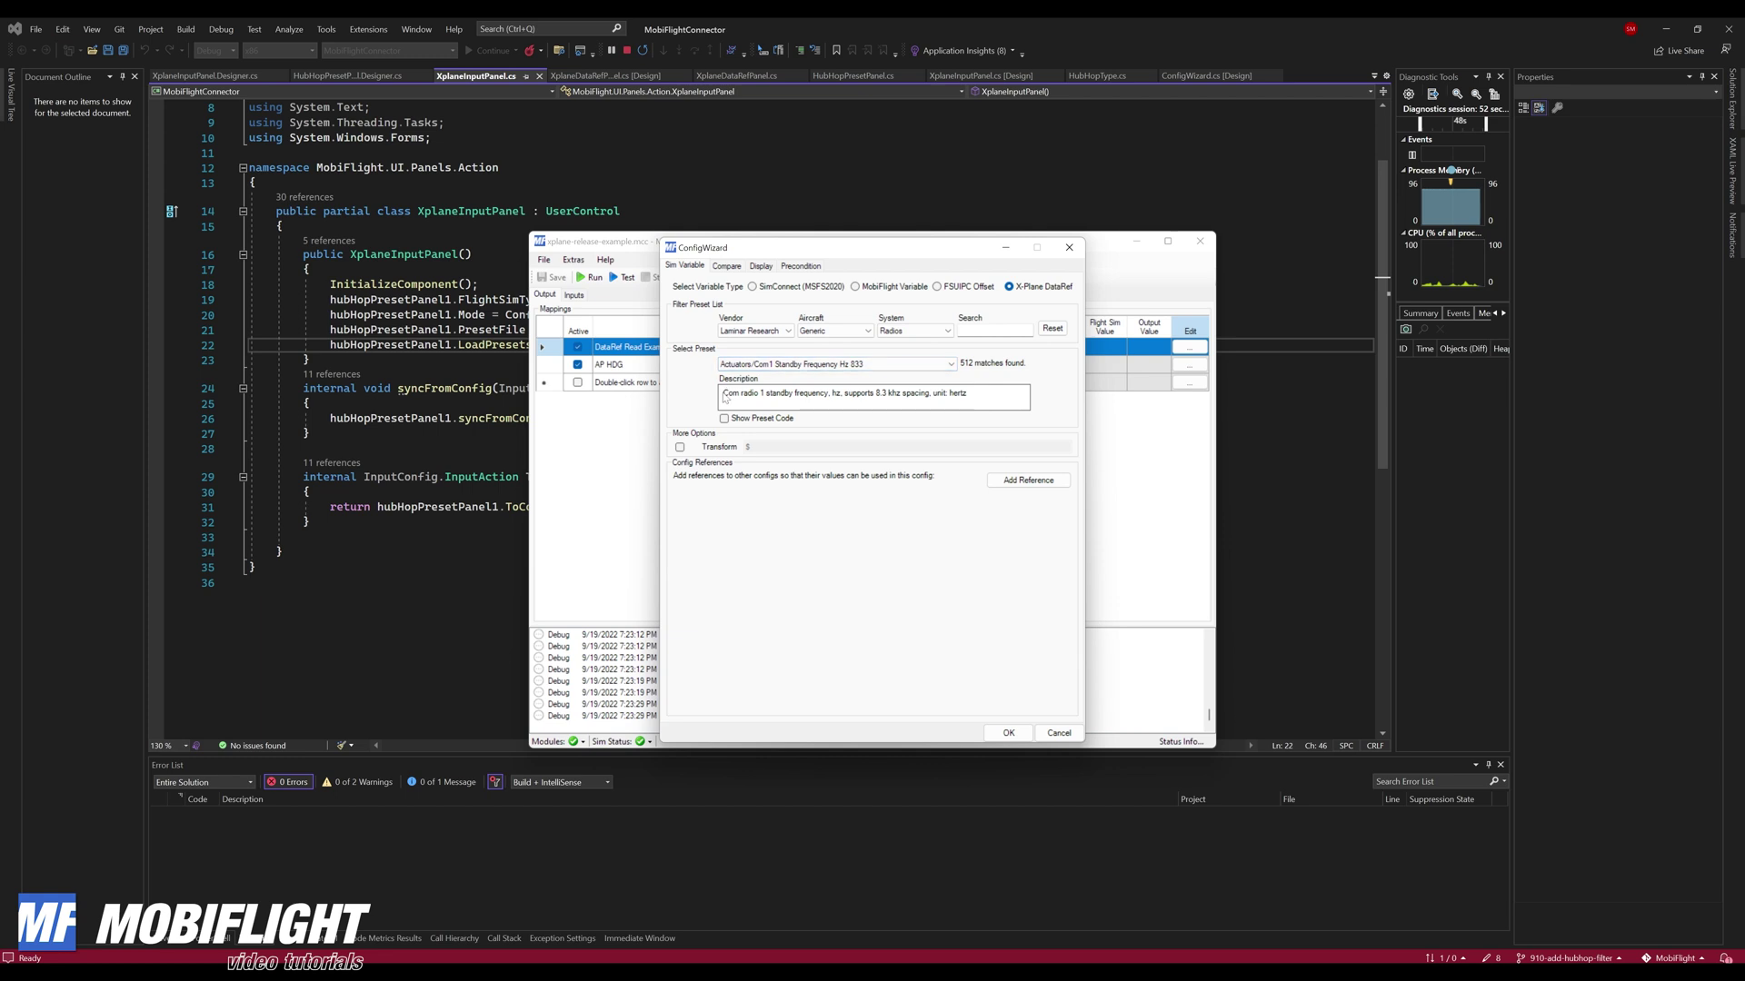
pyautogui.click(950, 365)
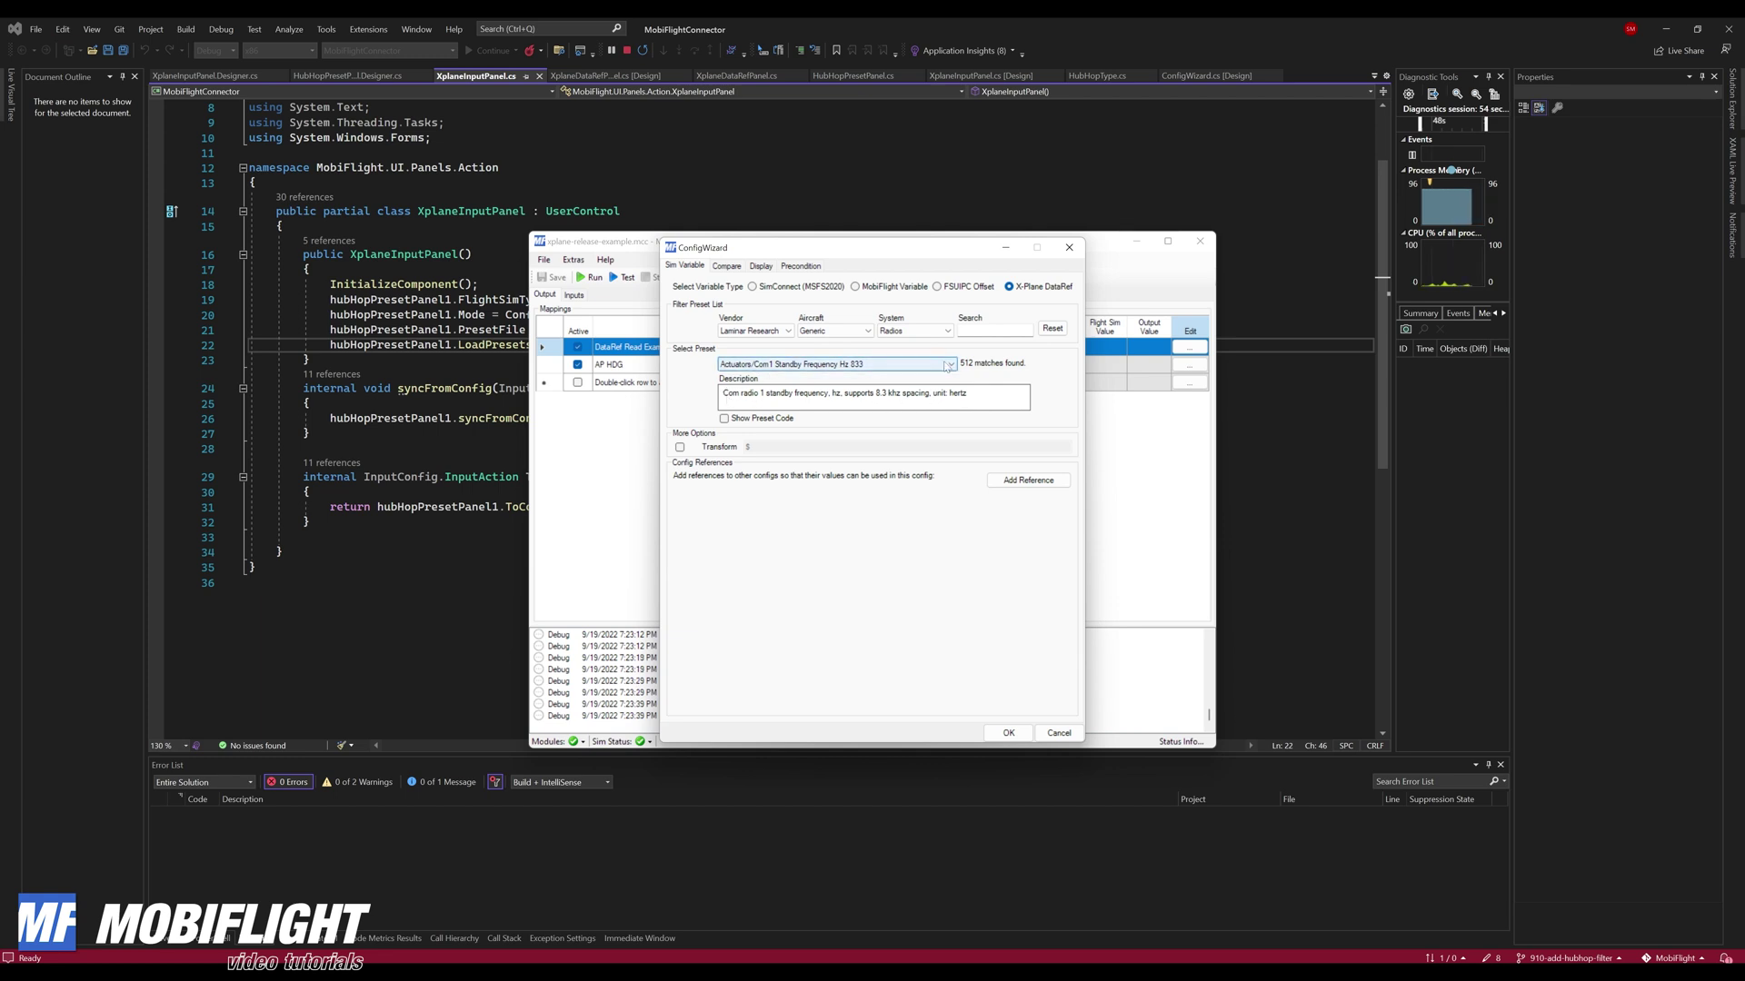
pyautogui.moveTo(954, 417); pyautogui.dragTo(1044, 382)
pyautogui.click(1044, 382)
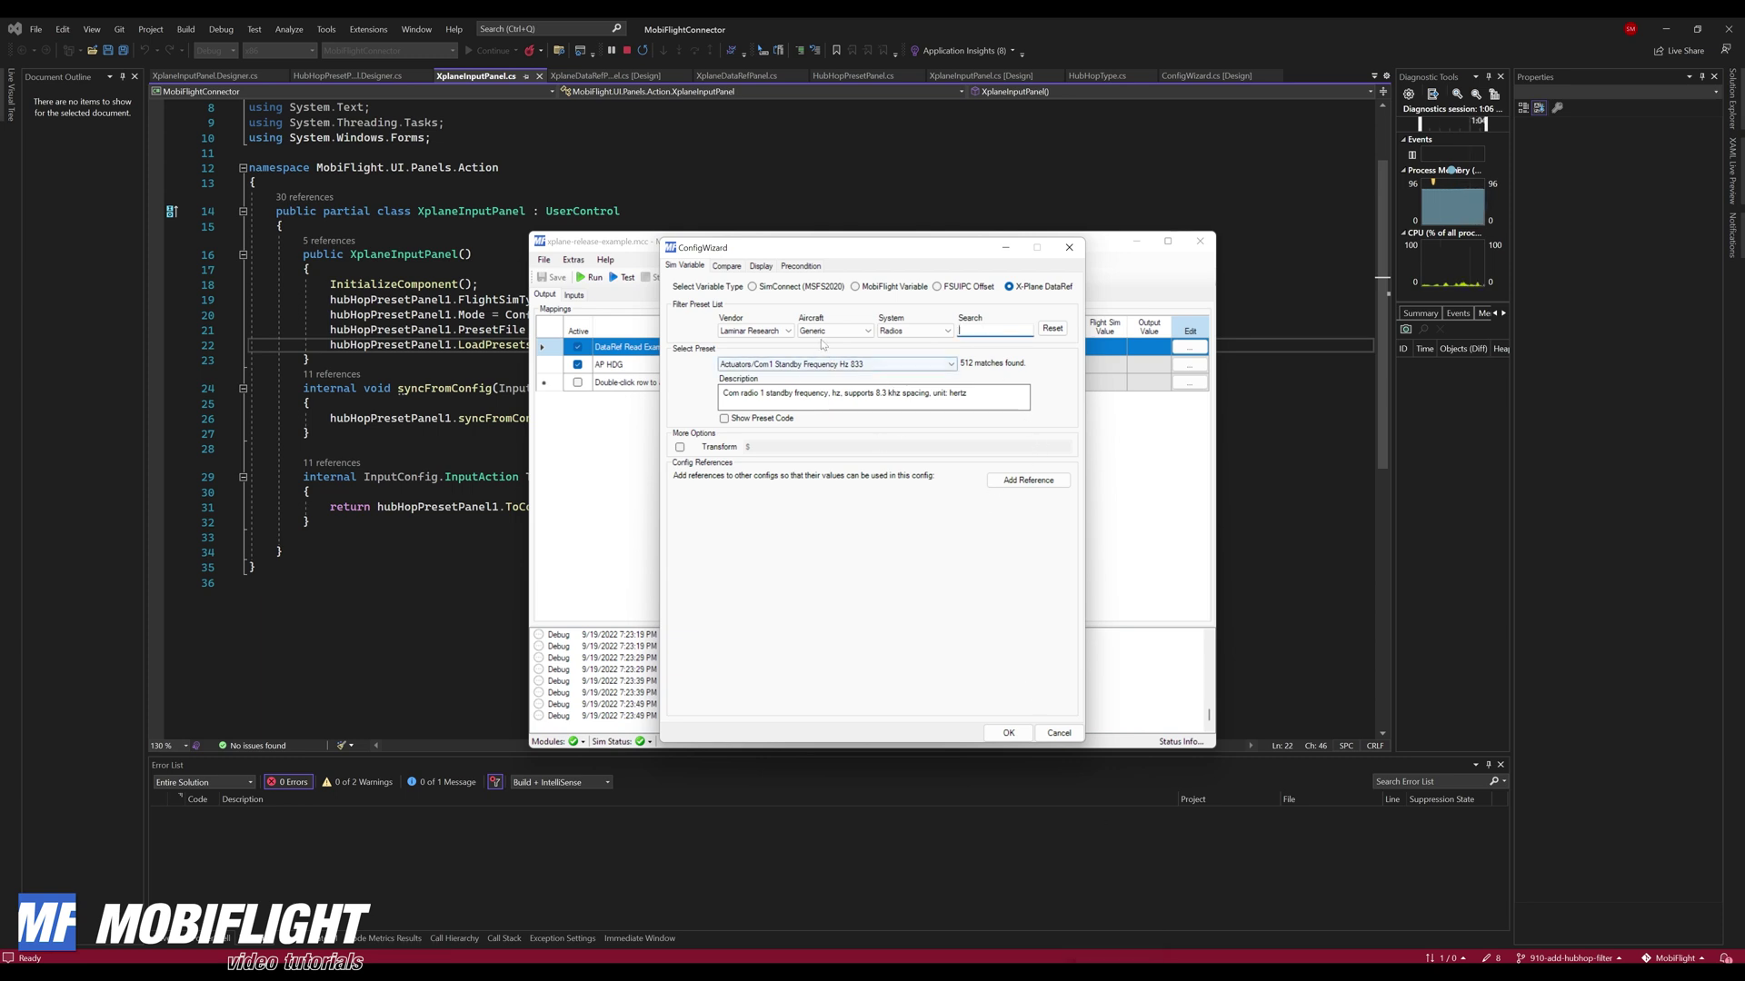
pyautogui.click(732, 420)
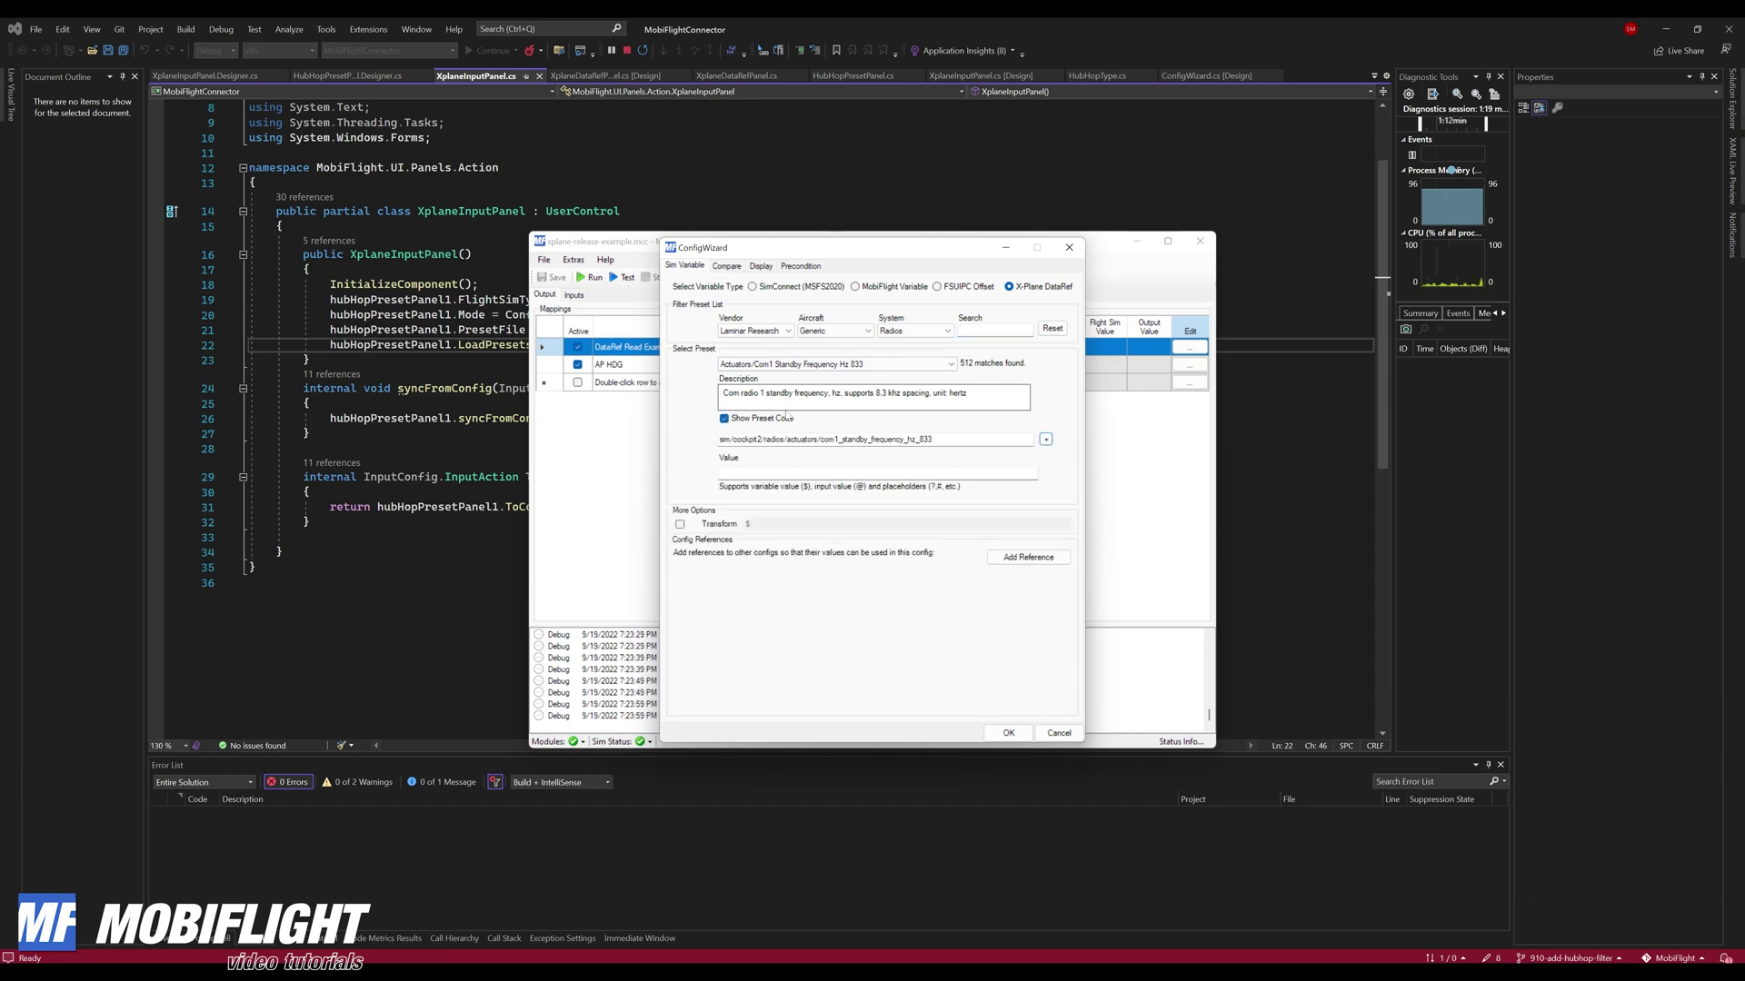
pyautogui.click(745, 420)
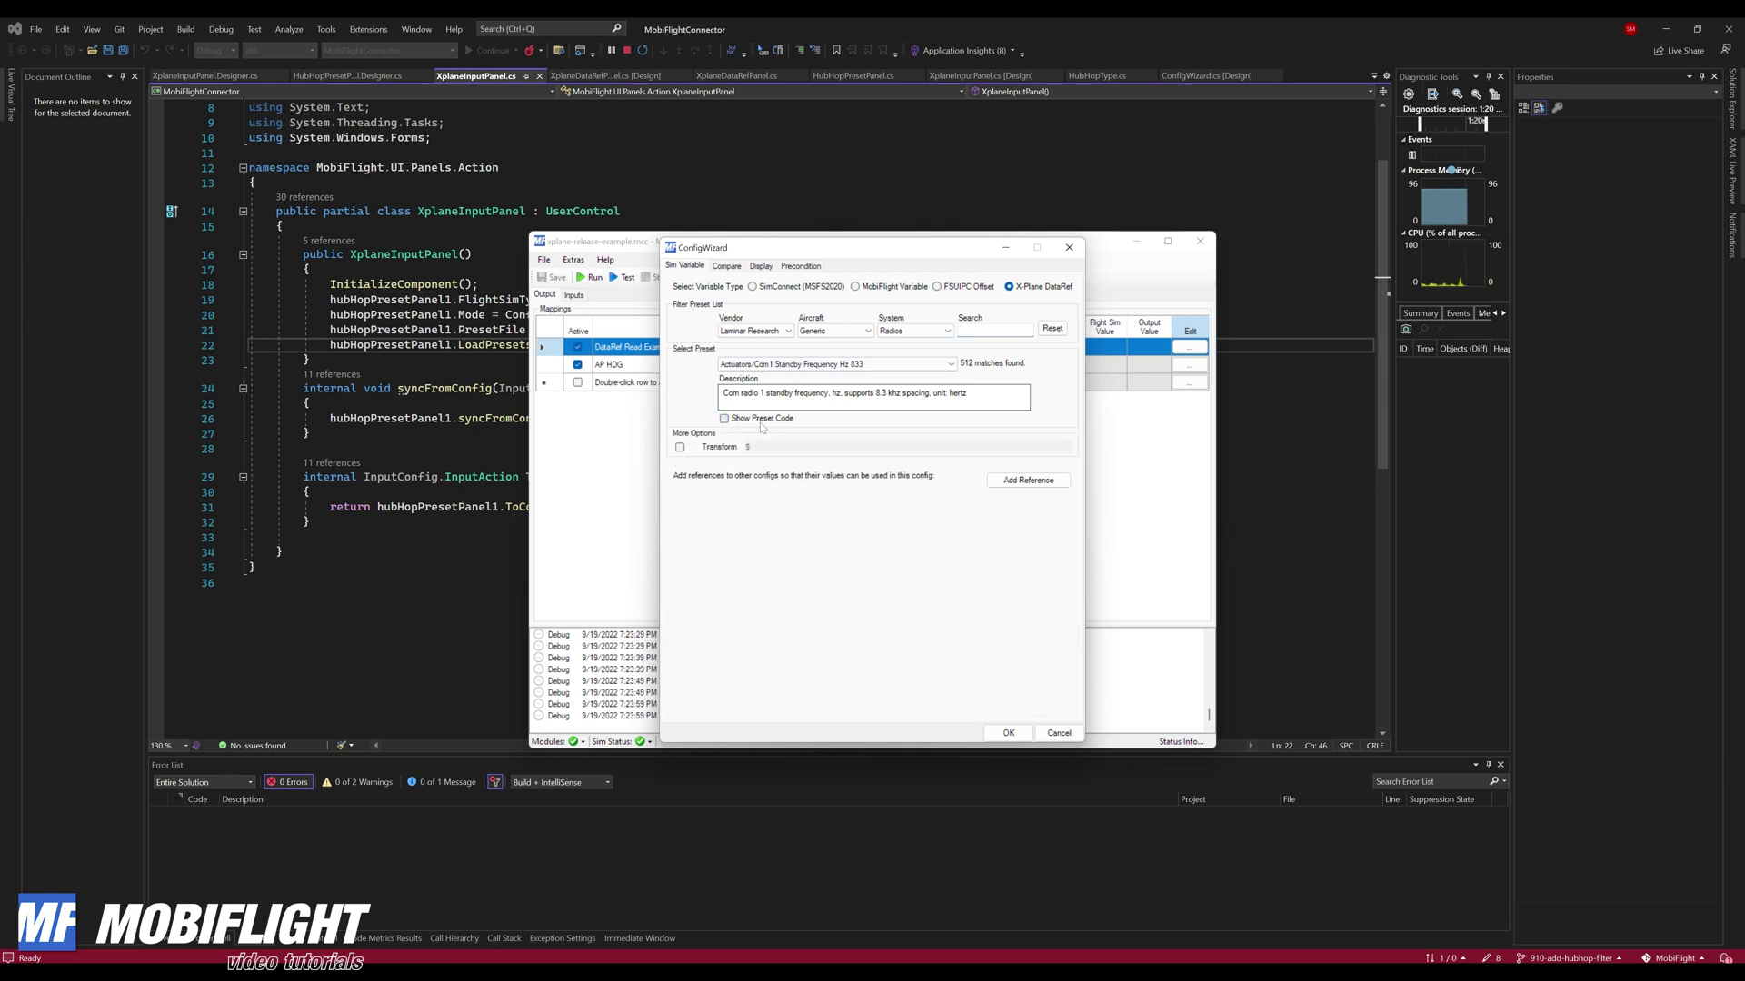
pyautogui.click(1009, 733)
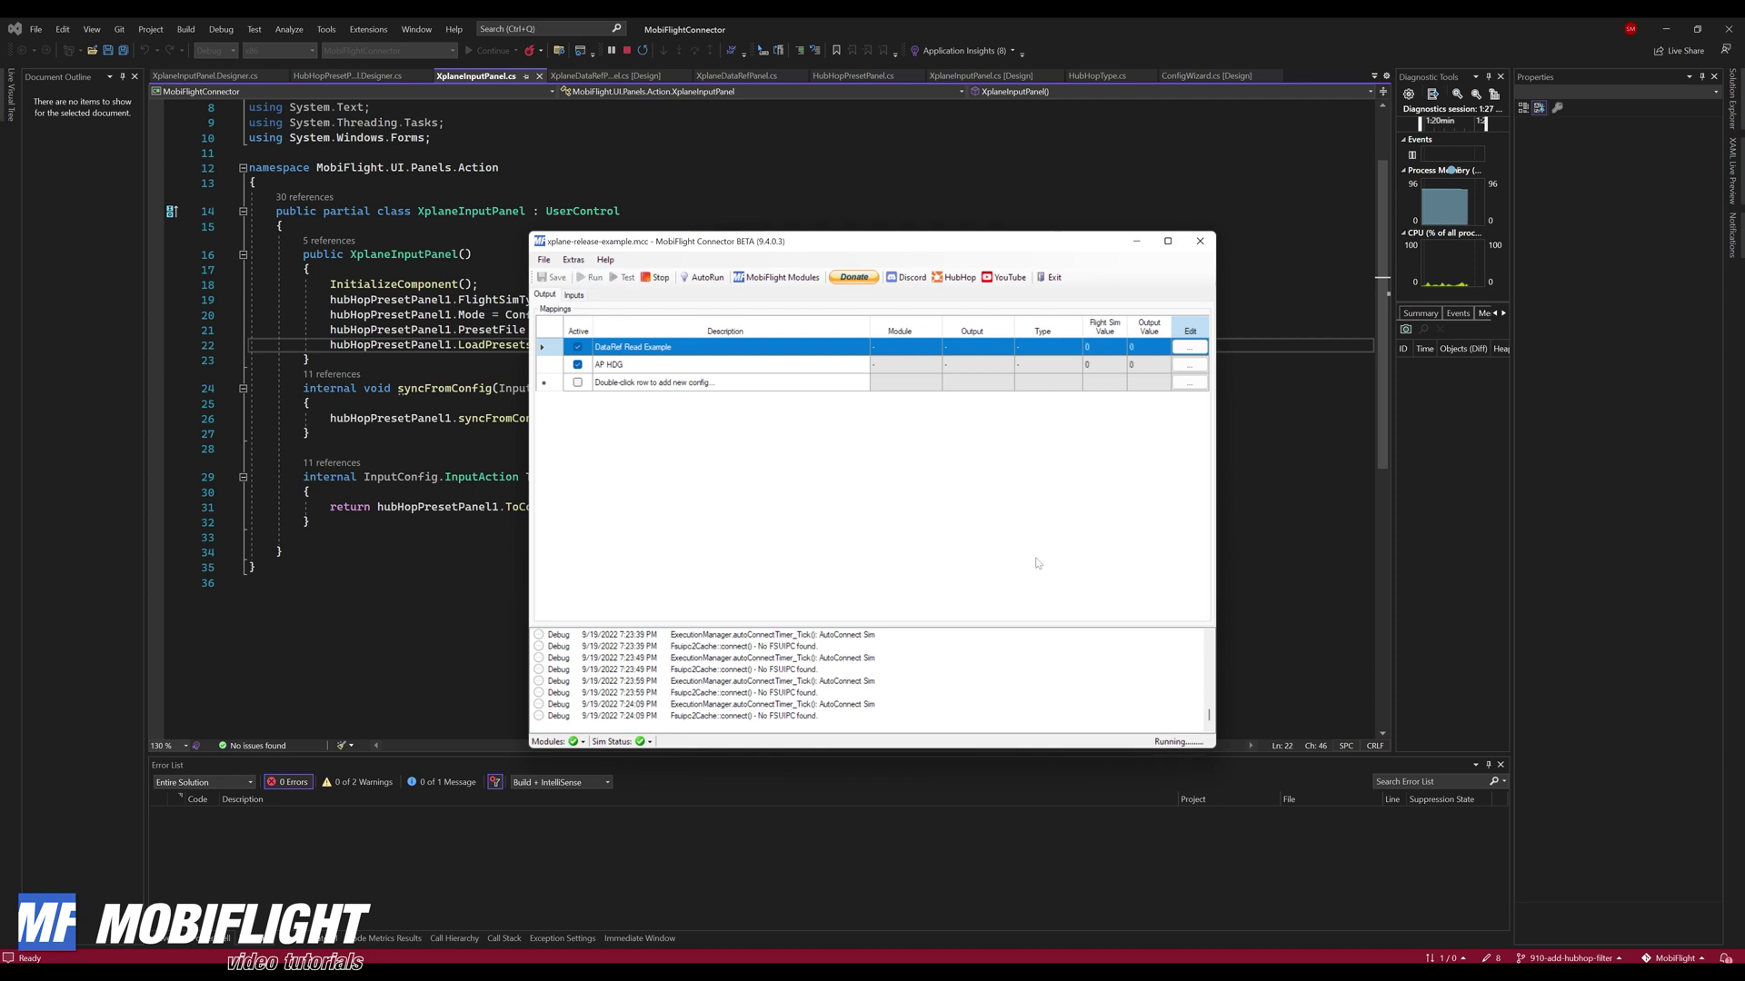
# Edit the DataRef Write input and make its custom code a Command instead of DataRef
pyautogui.click(581, 294)
pyautogui.click(1190, 337)
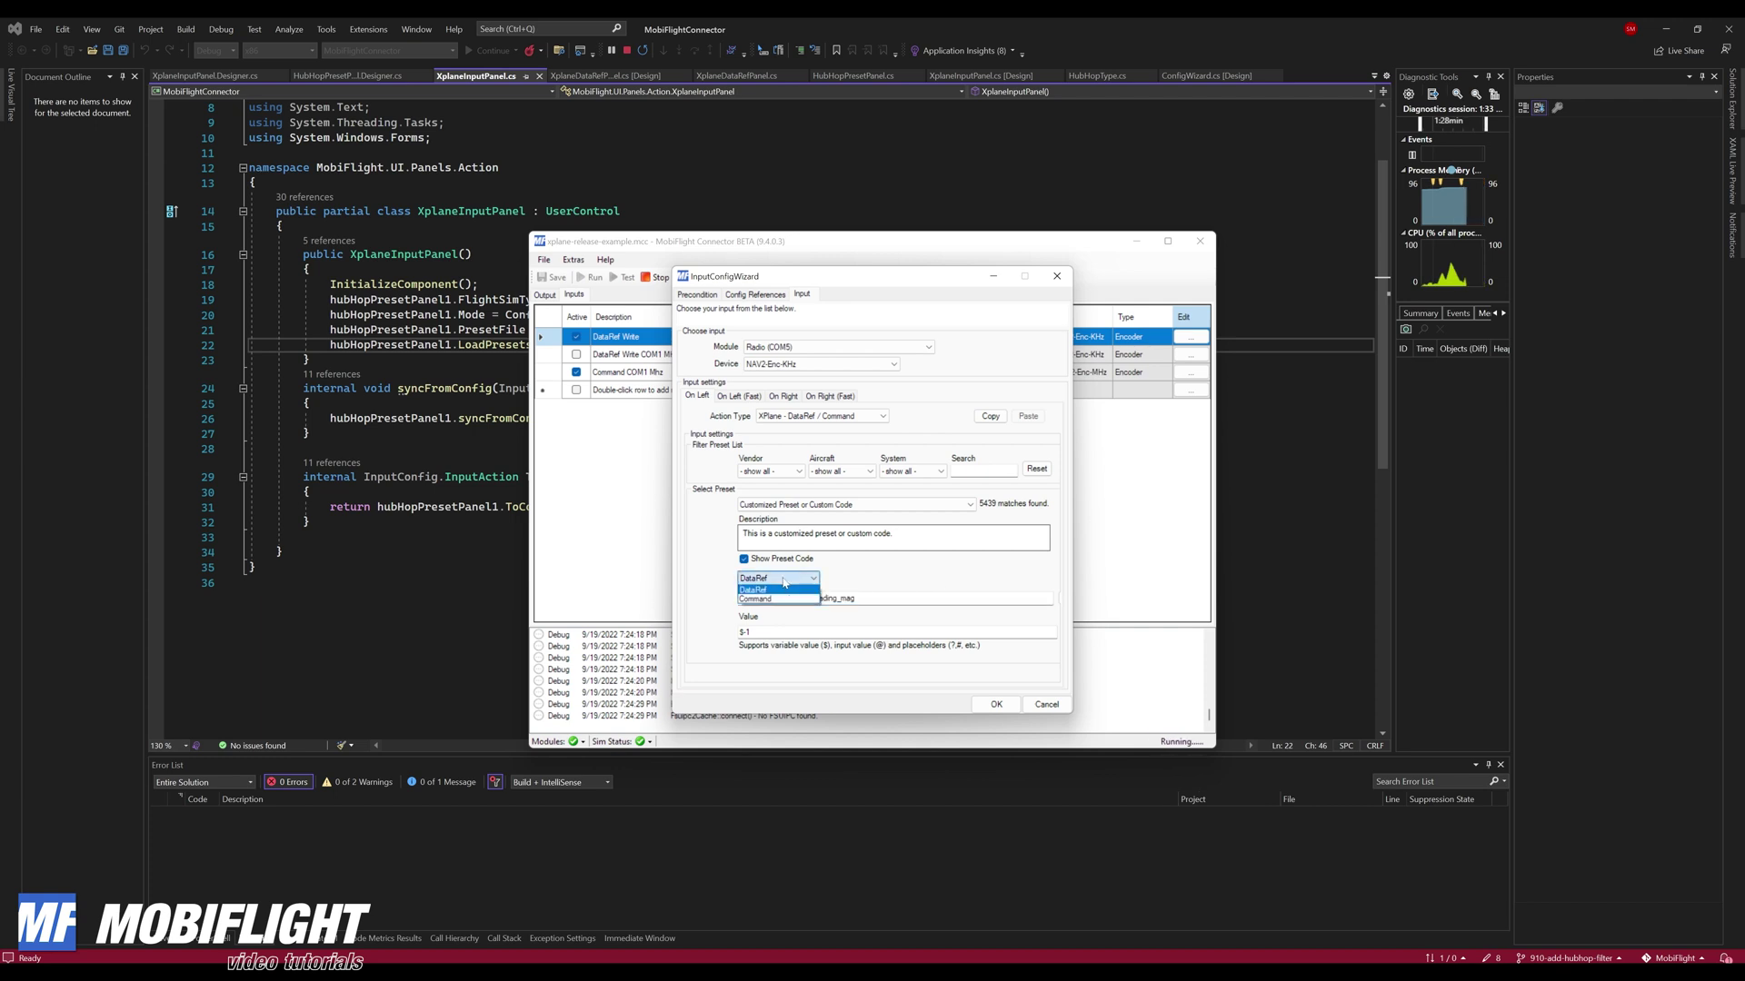
pyautogui.click(776, 600)
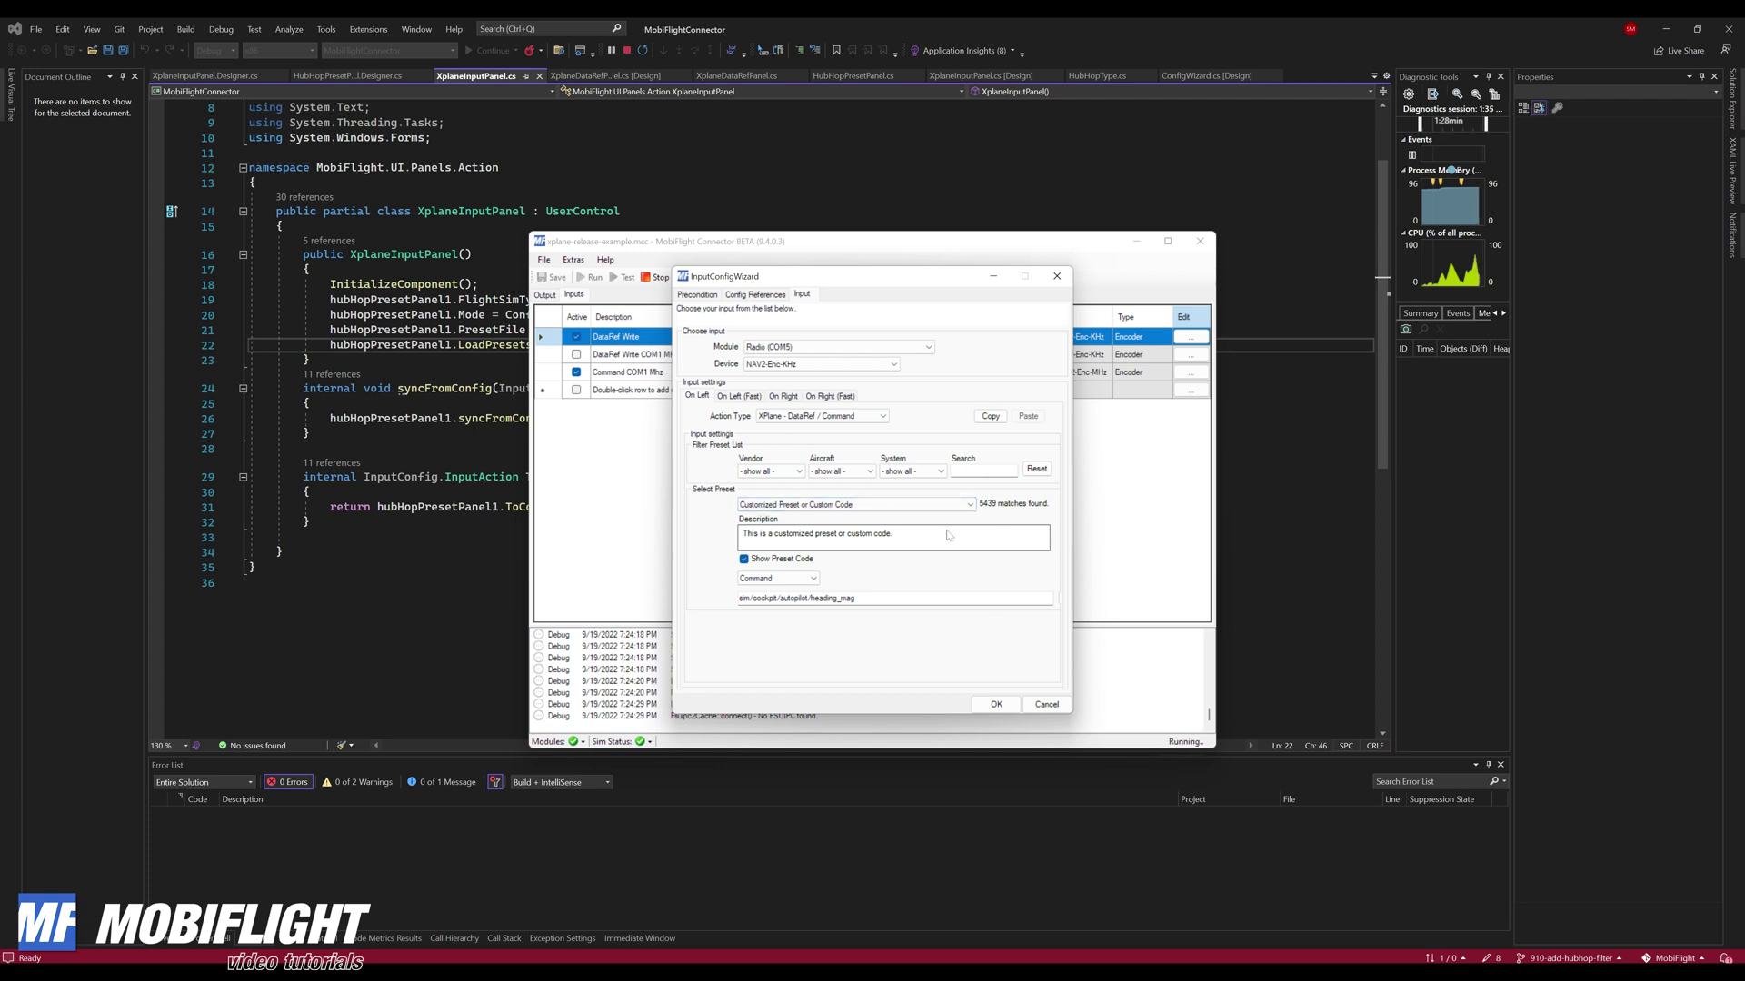
# Filter presets to Laminar Research, Generic, Autopilot and browse the 151 matching presets
pyautogui.click(770, 474)
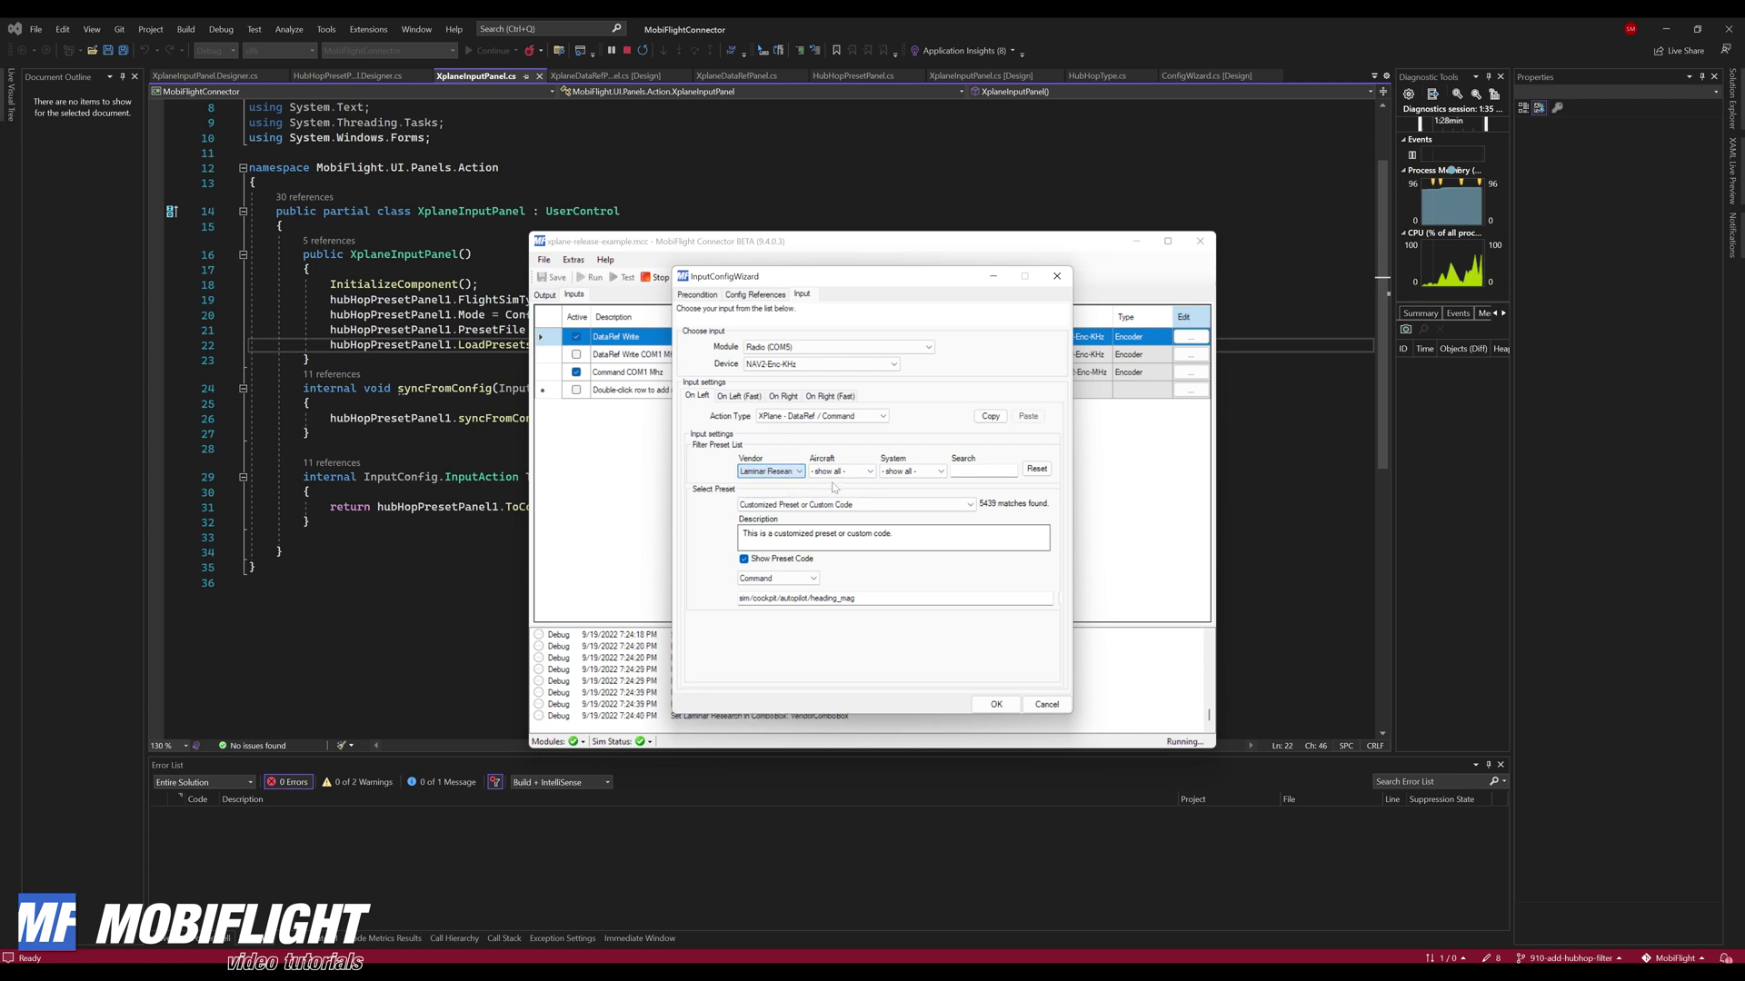
pyautogui.click(838, 472)
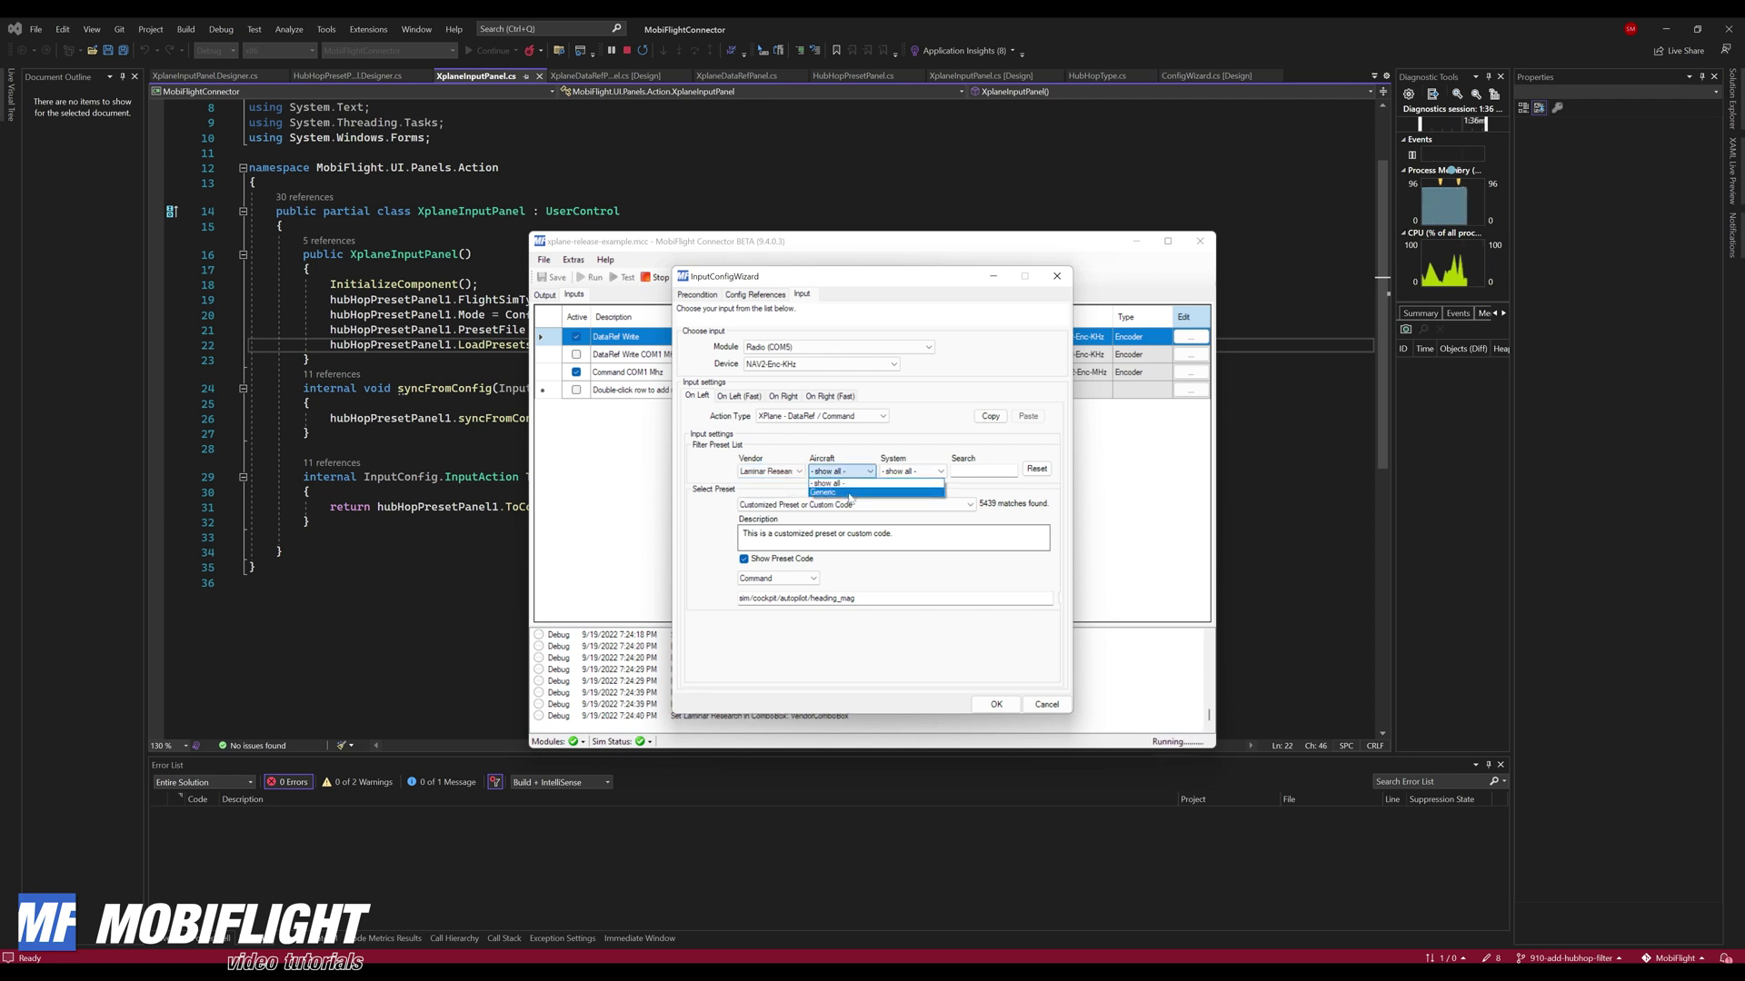
pyautogui.click(850, 492)
pyautogui.click(908, 474)
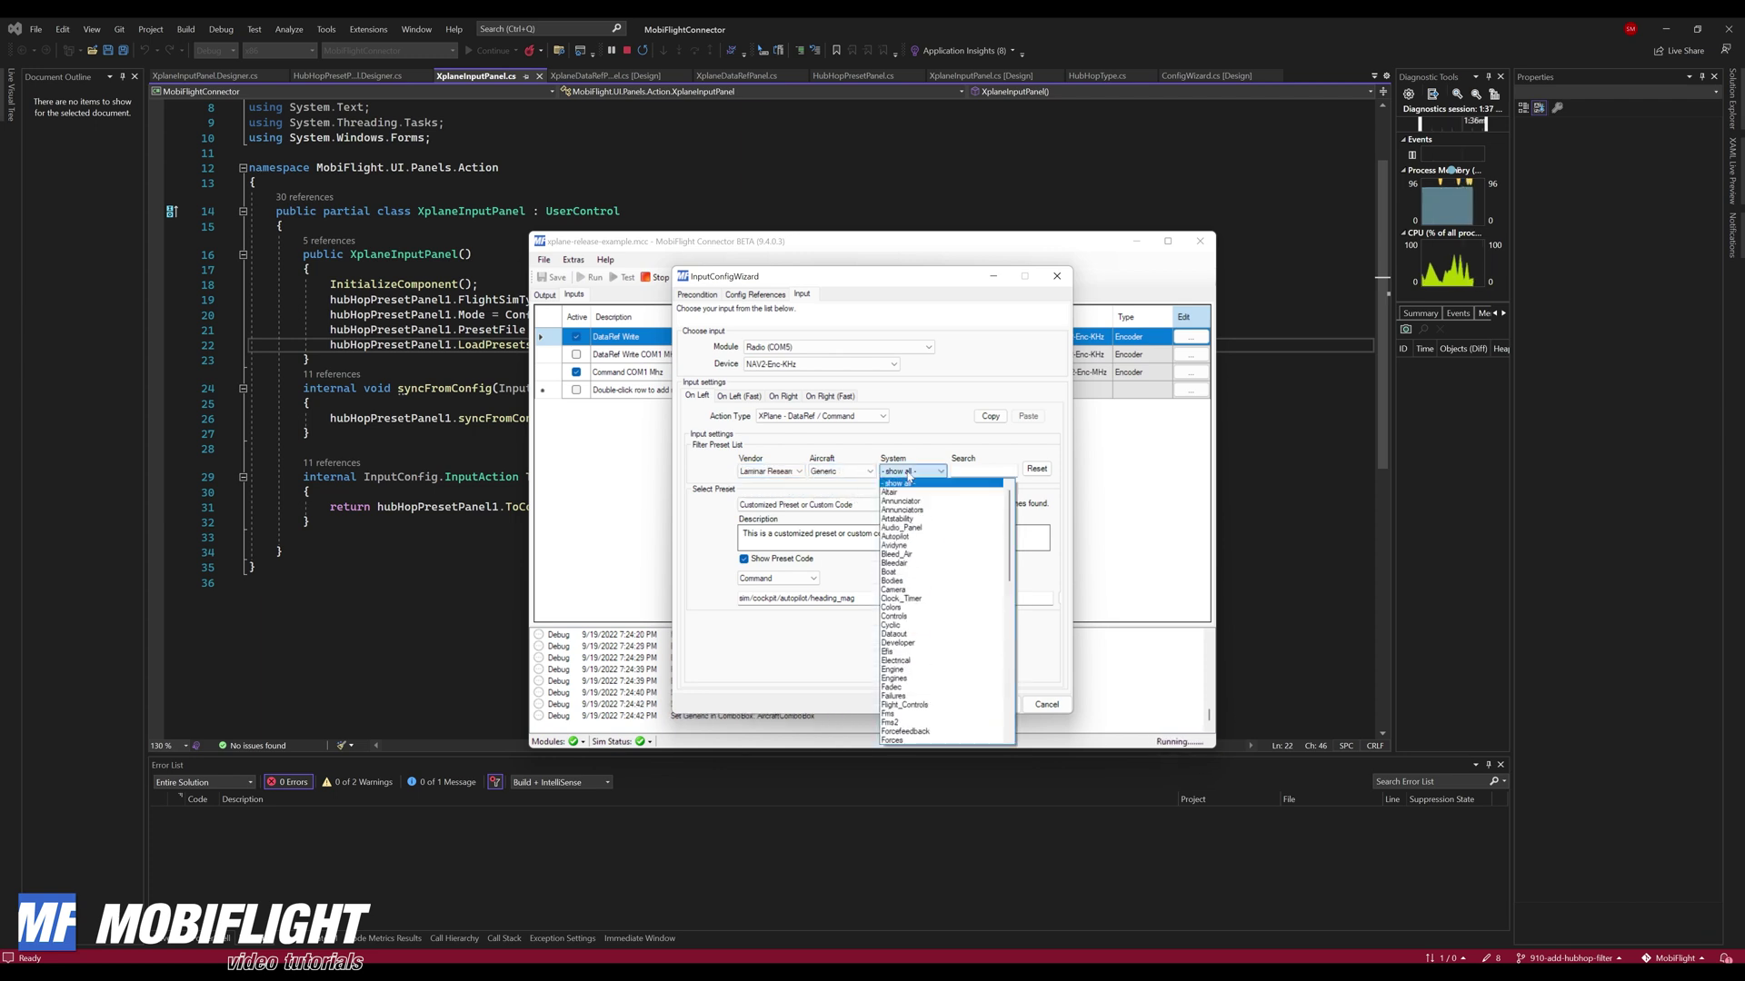
pyautogui.click(909, 537)
pyautogui.click(874, 510)
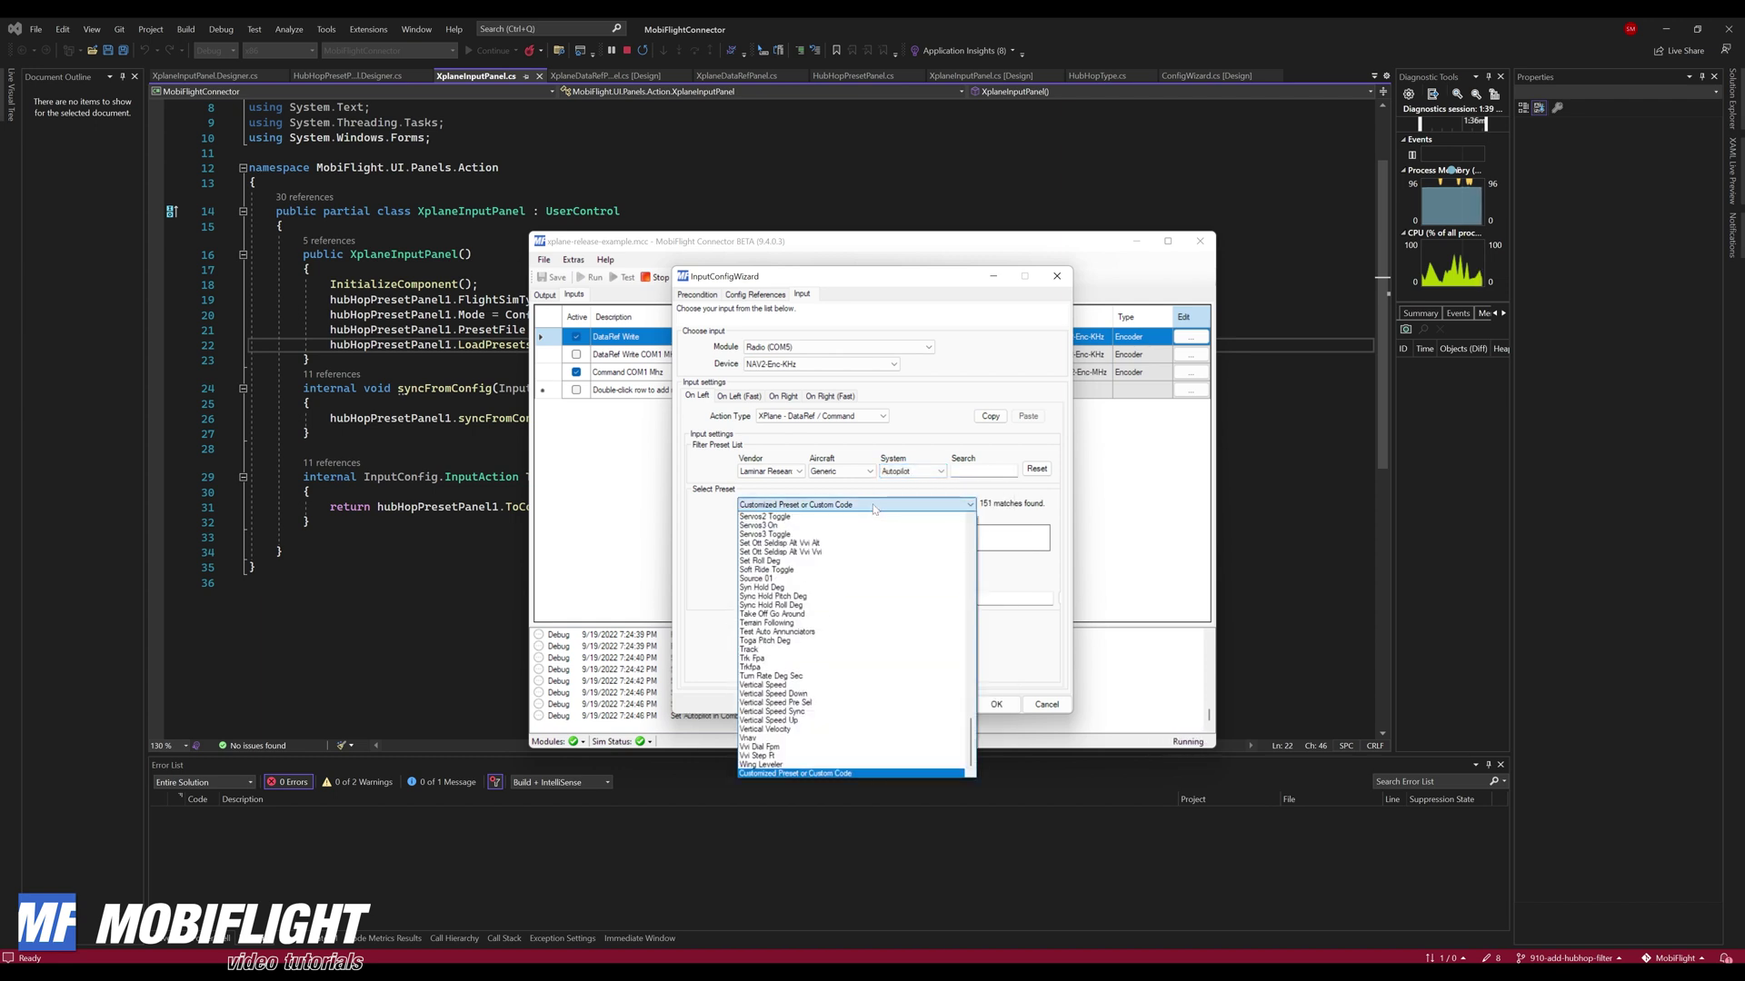
pyautogui.scroll(20, 908, 636)
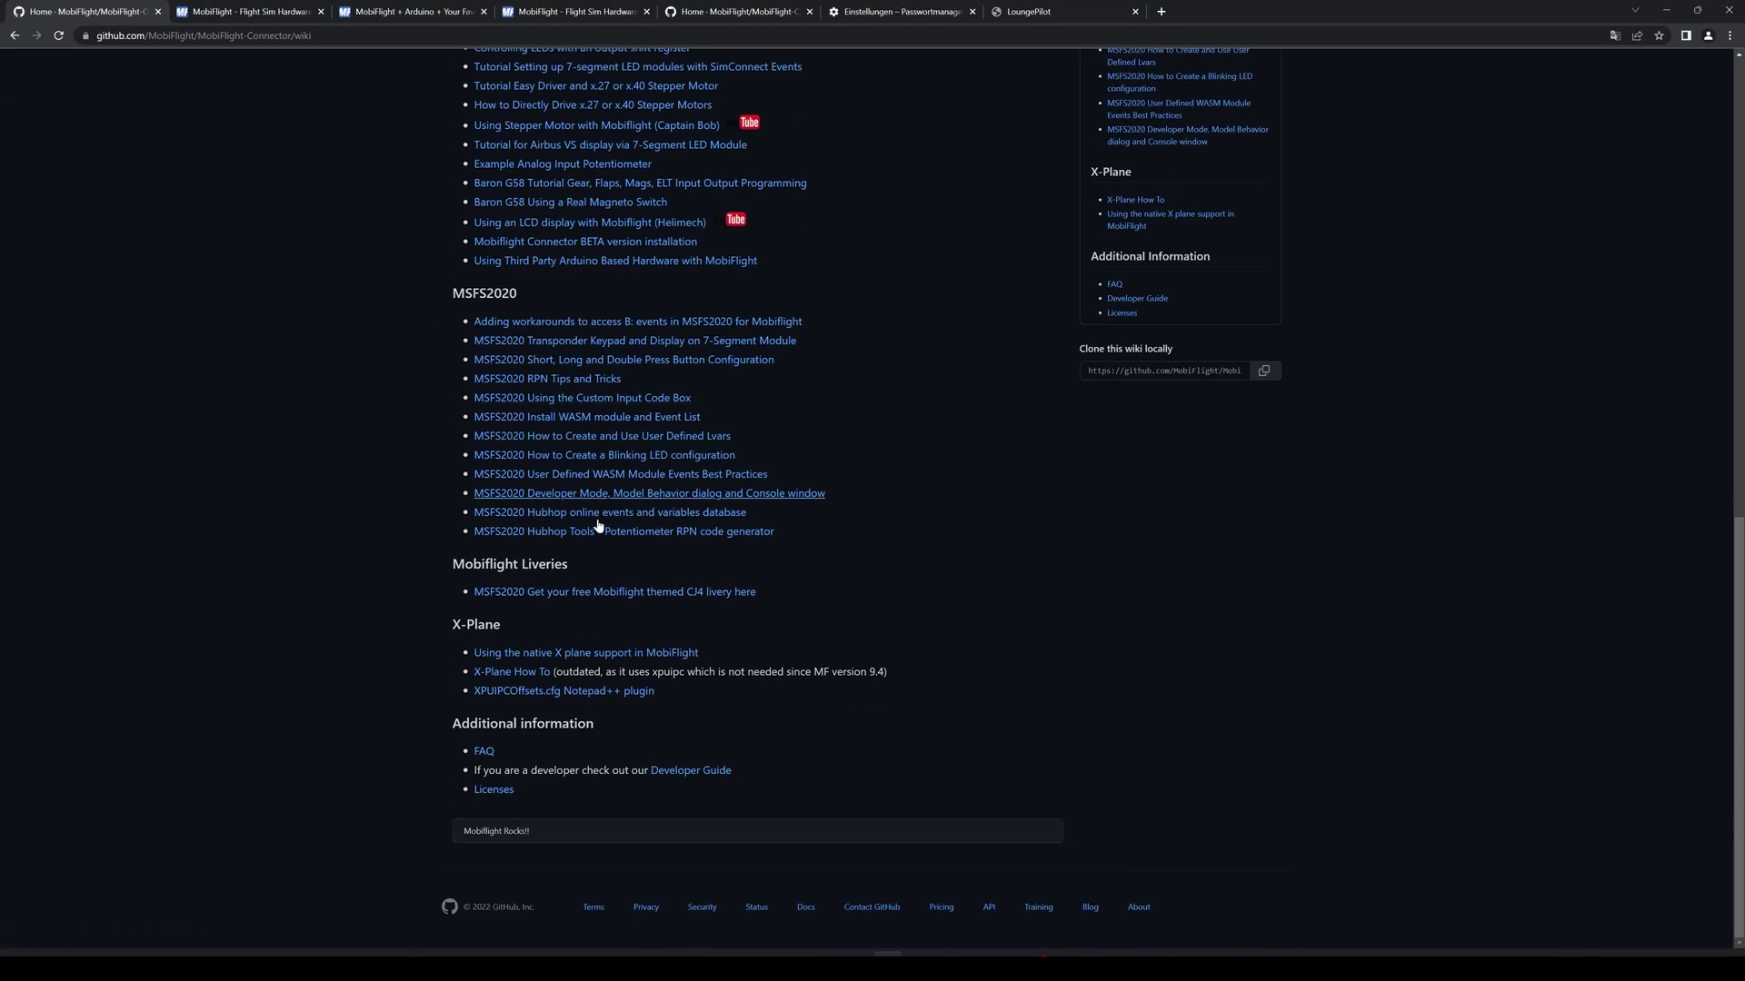
# Open the 'Using the native X Plane support in MobiFlight' wiki page and scroll toward 'Reading data from X-Plane'
pyautogui.click(509, 653)
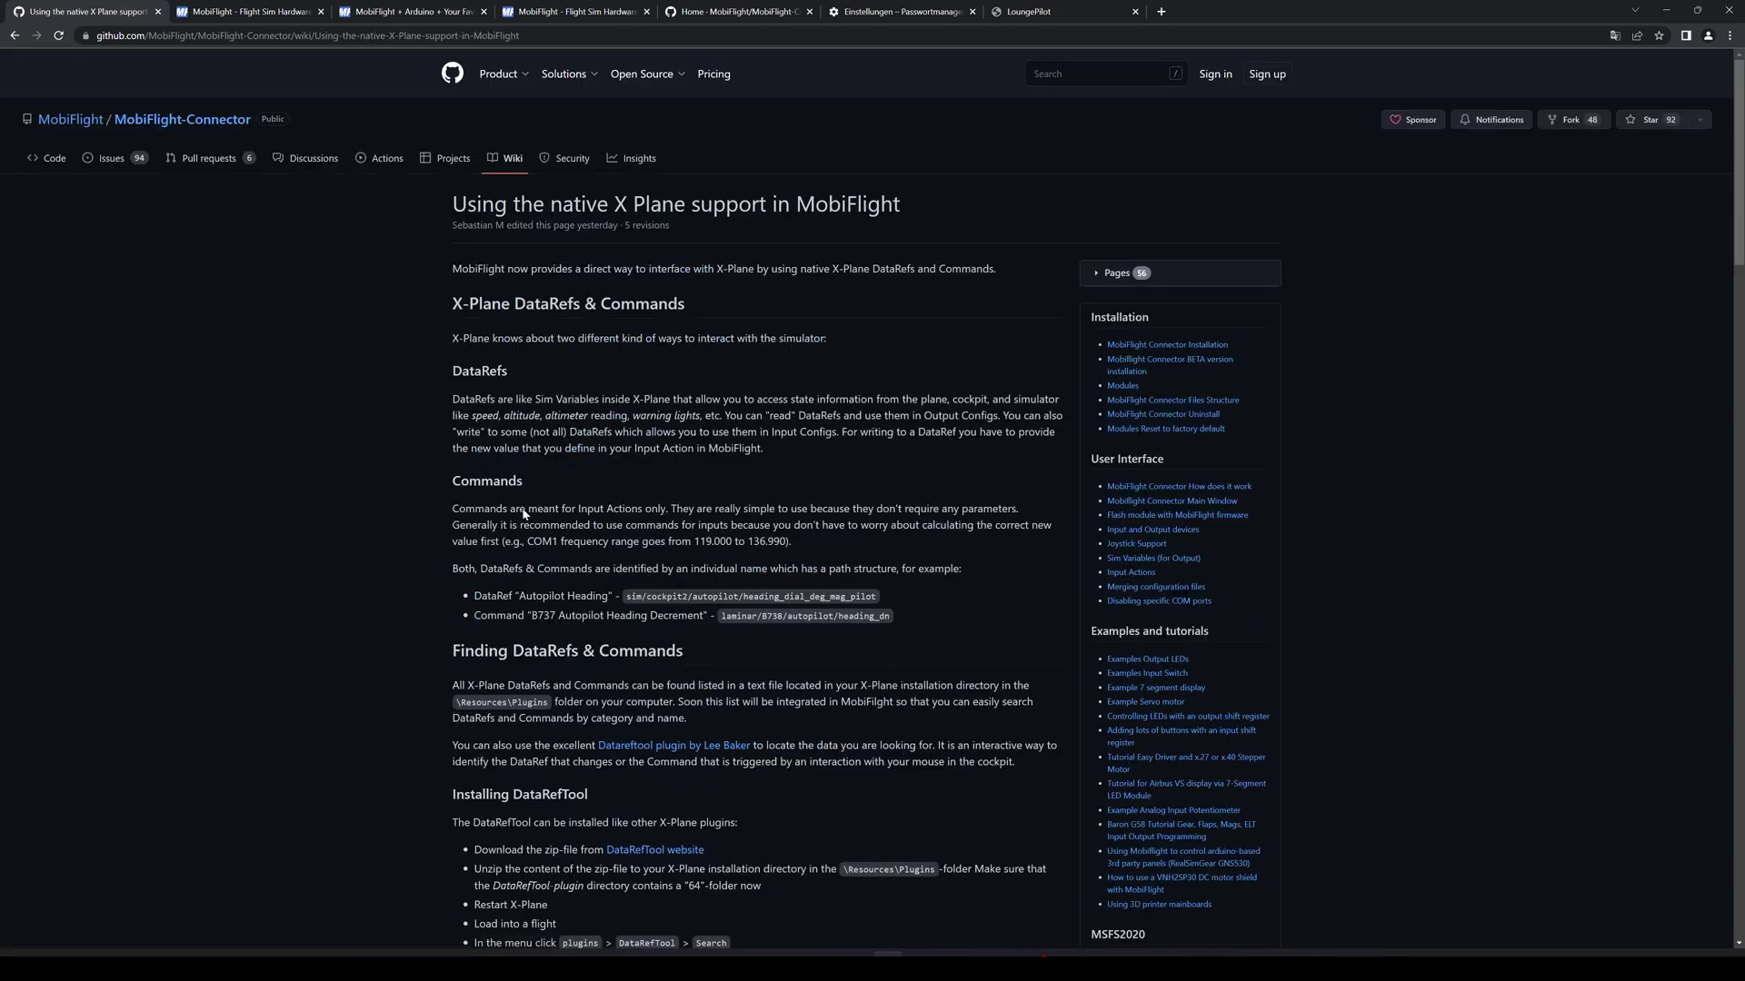
pyautogui.scroll(-15, 508, 360)
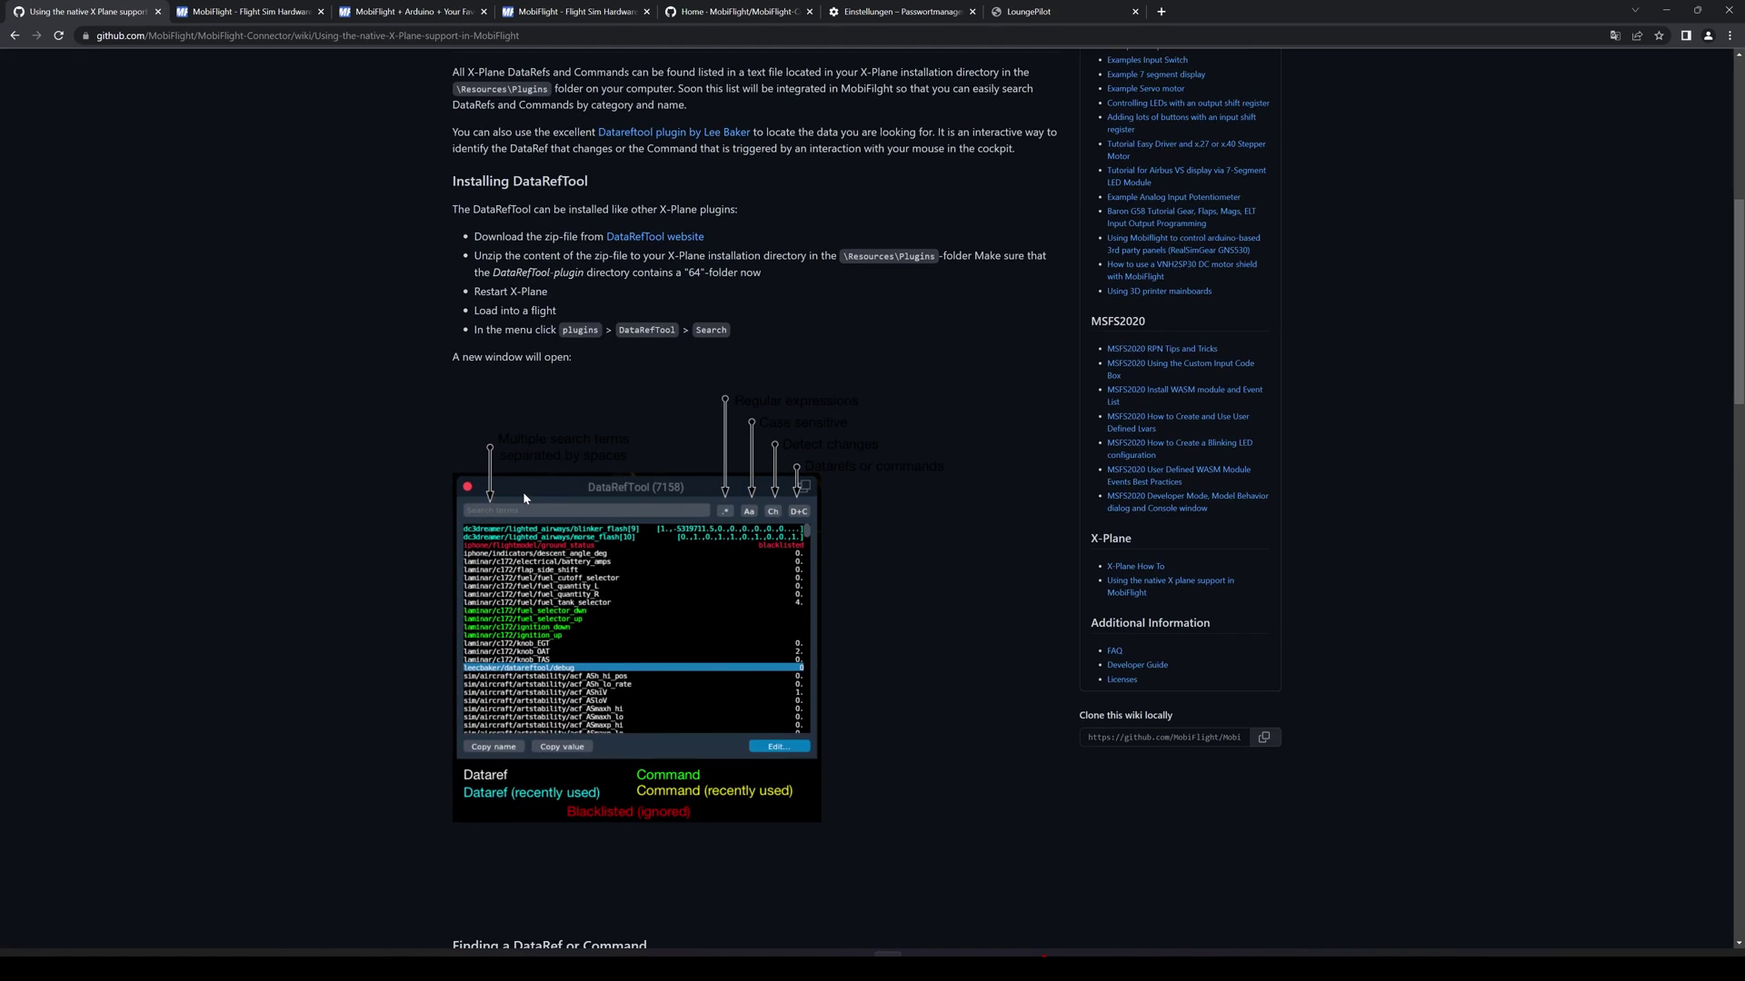
pyautogui.scroll(-2, 526, 512)
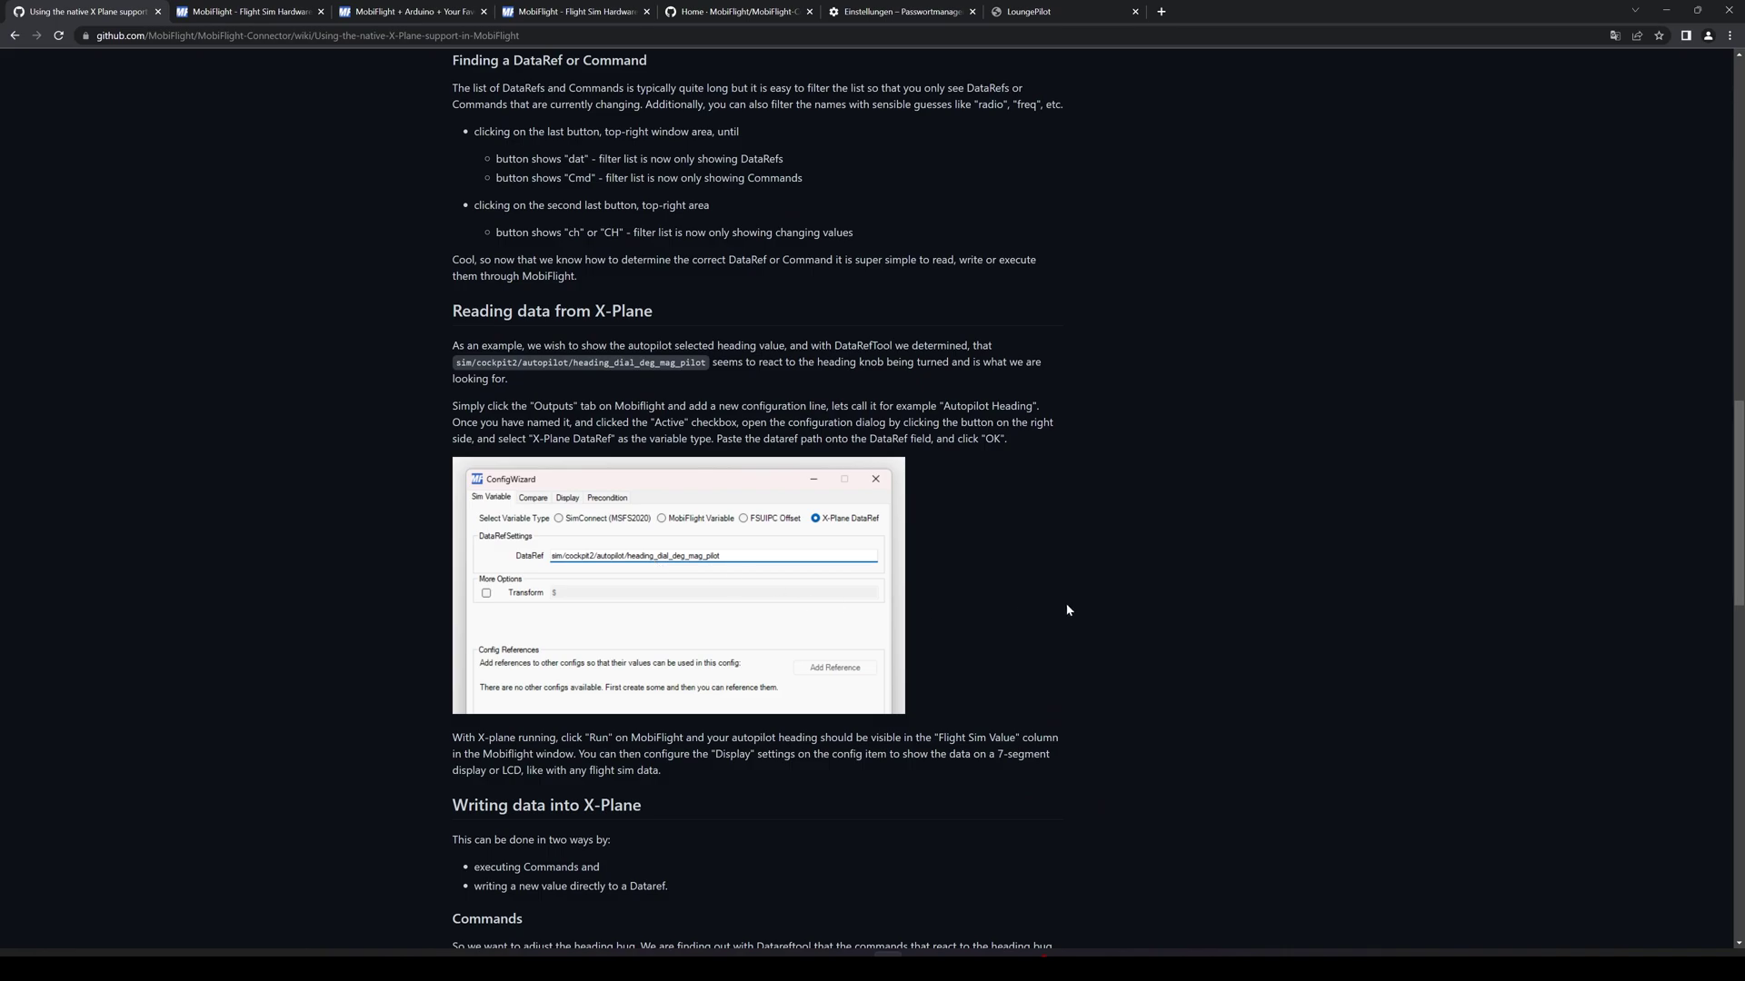